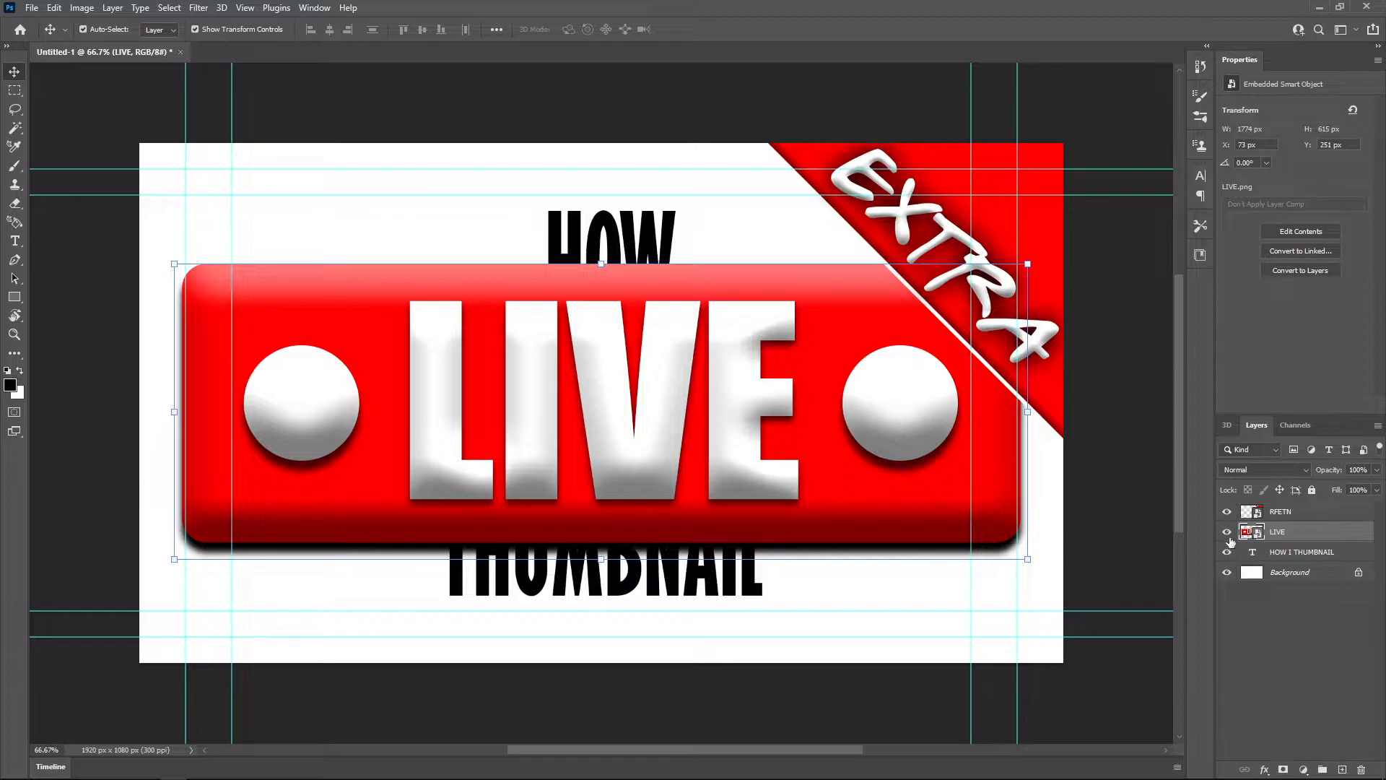
# Delete the HOW I THUMBNAIL text layer and the RFETN layer, and hide the LIVE layer.
pyautogui.click(1291, 551)
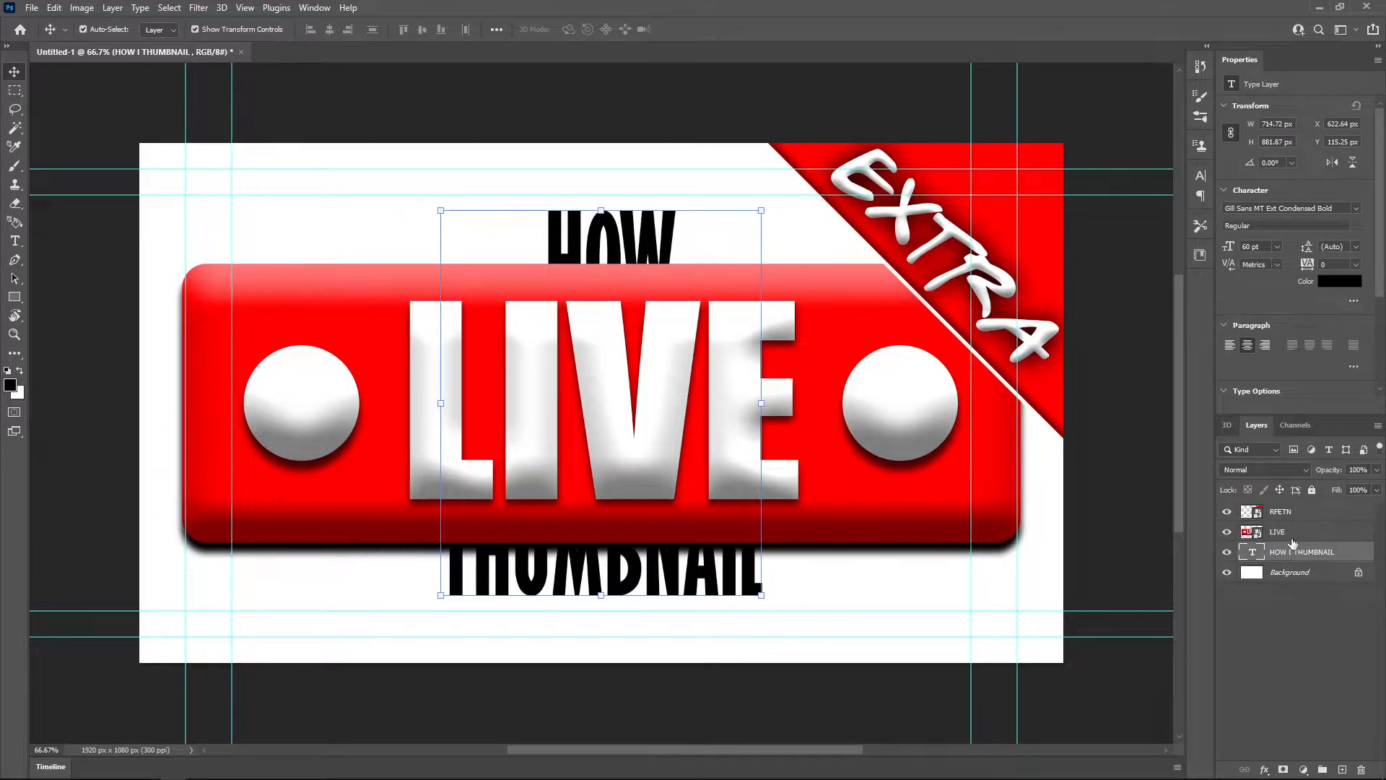
pyautogui.press('Delete')
pyautogui.click(1297, 512)
pyautogui.press('Delete')
pyautogui.click(1226, 512)
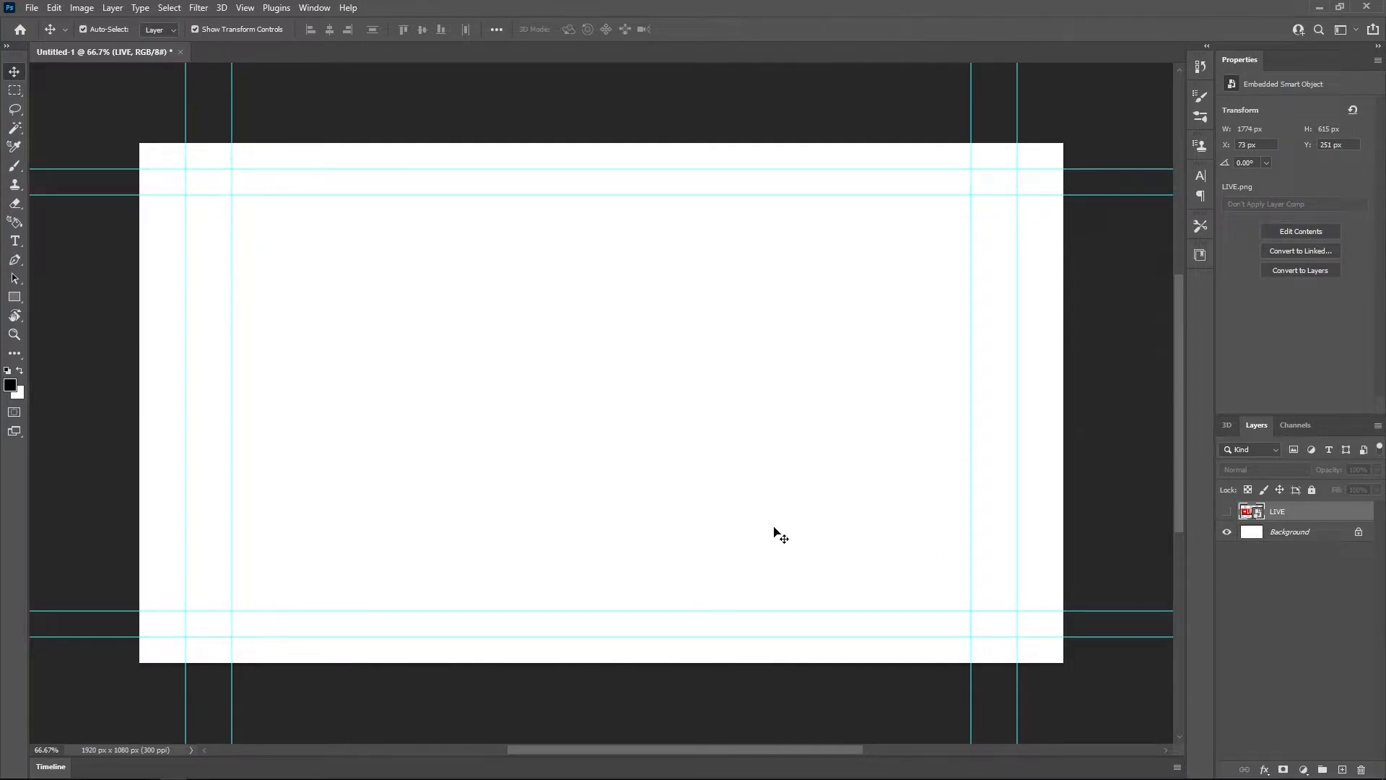
# Add a text layer reading "warzone" in the upper-left part of the canvas.
pyautogui.press('t')
pyautogui.click(340, 344)
pyautogui.write('WARZOLNE')
pyautogui.press('BackSpace')
pyautogui.press('BackSpace')
pyautogui.press('BackSpace')
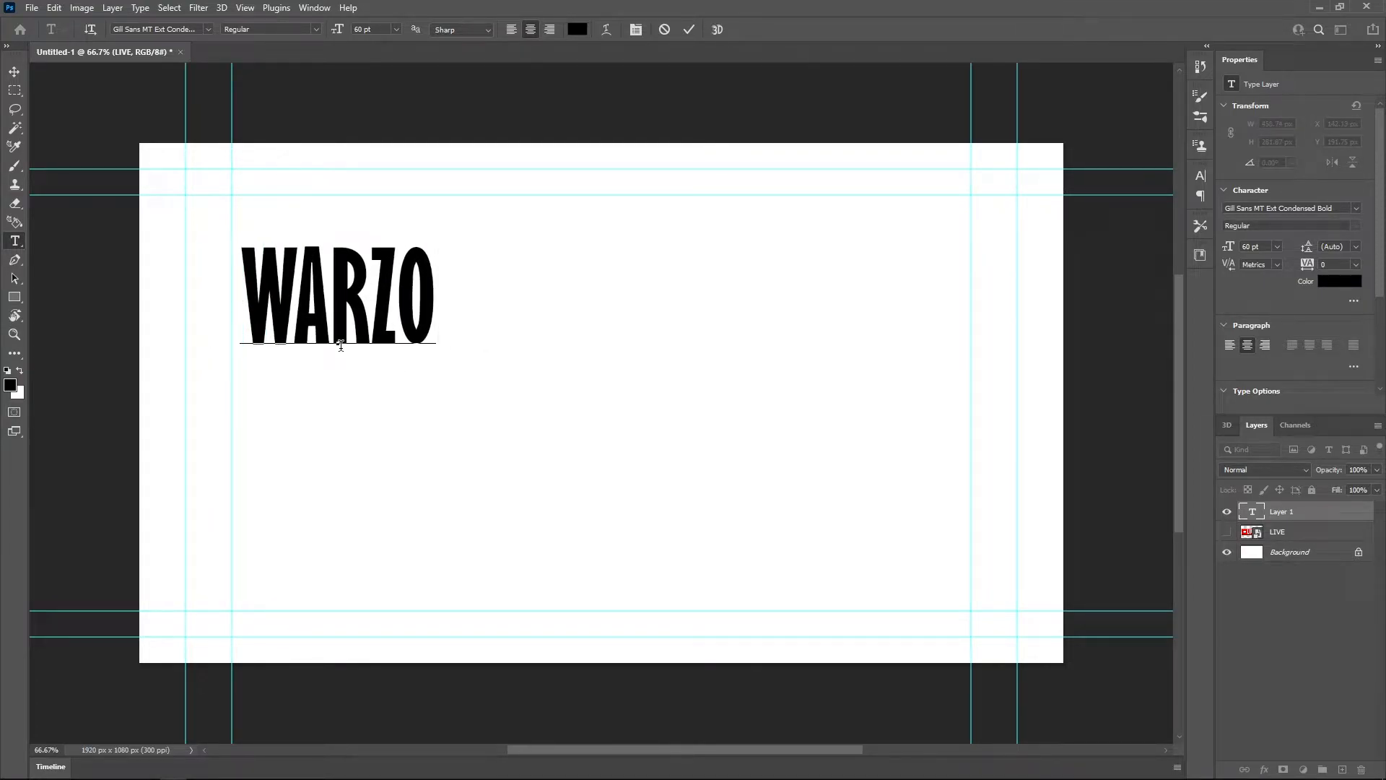
pyautogui.write('ne')
pyautogui.hotkey('ctrl', 'Return')
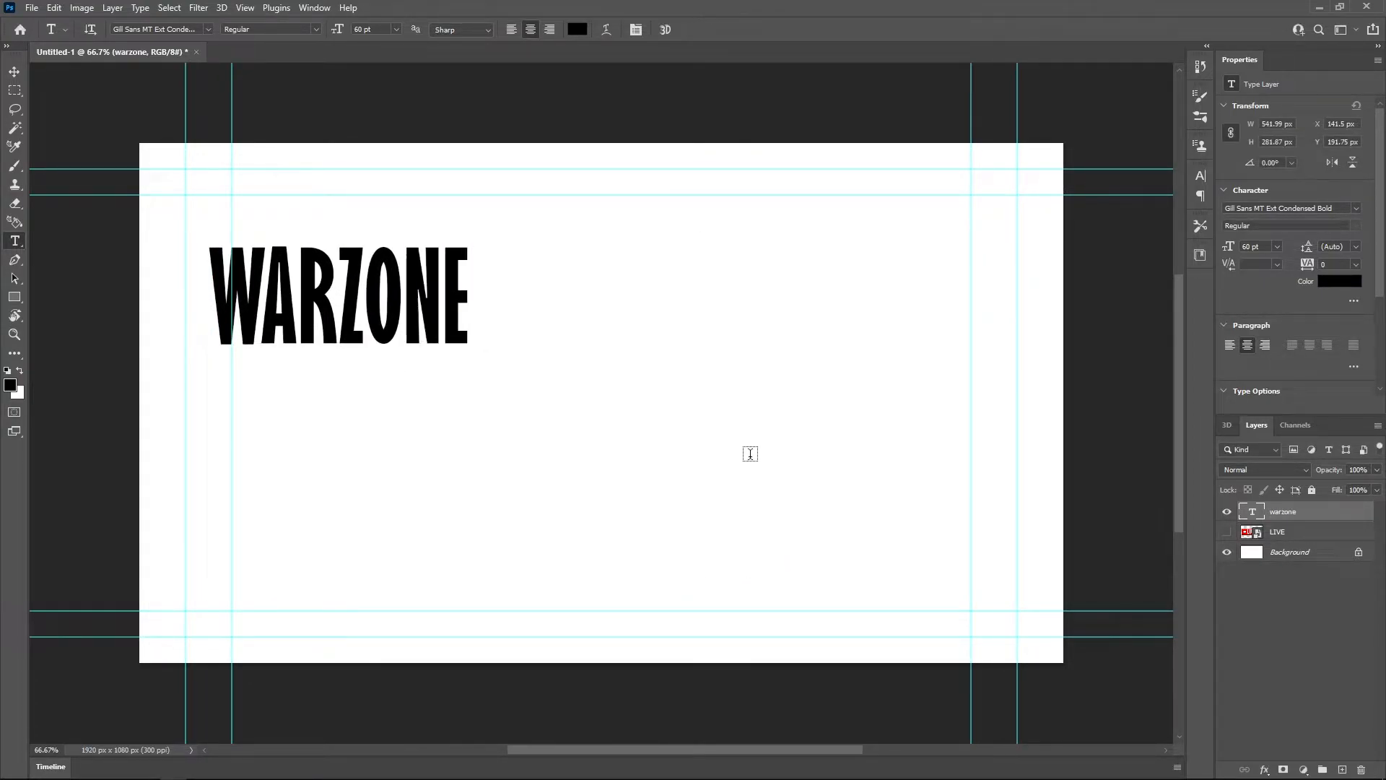
# Add a separate text layer reading "multiversus" in the right half of the canvas.
pyautogui.click(767, 429)
pyautogui.write('MULTIVERSUS')
pyautogui.press('Return')
pyautogui.press('BackSpace')
pyautogui.click(1232, 631)
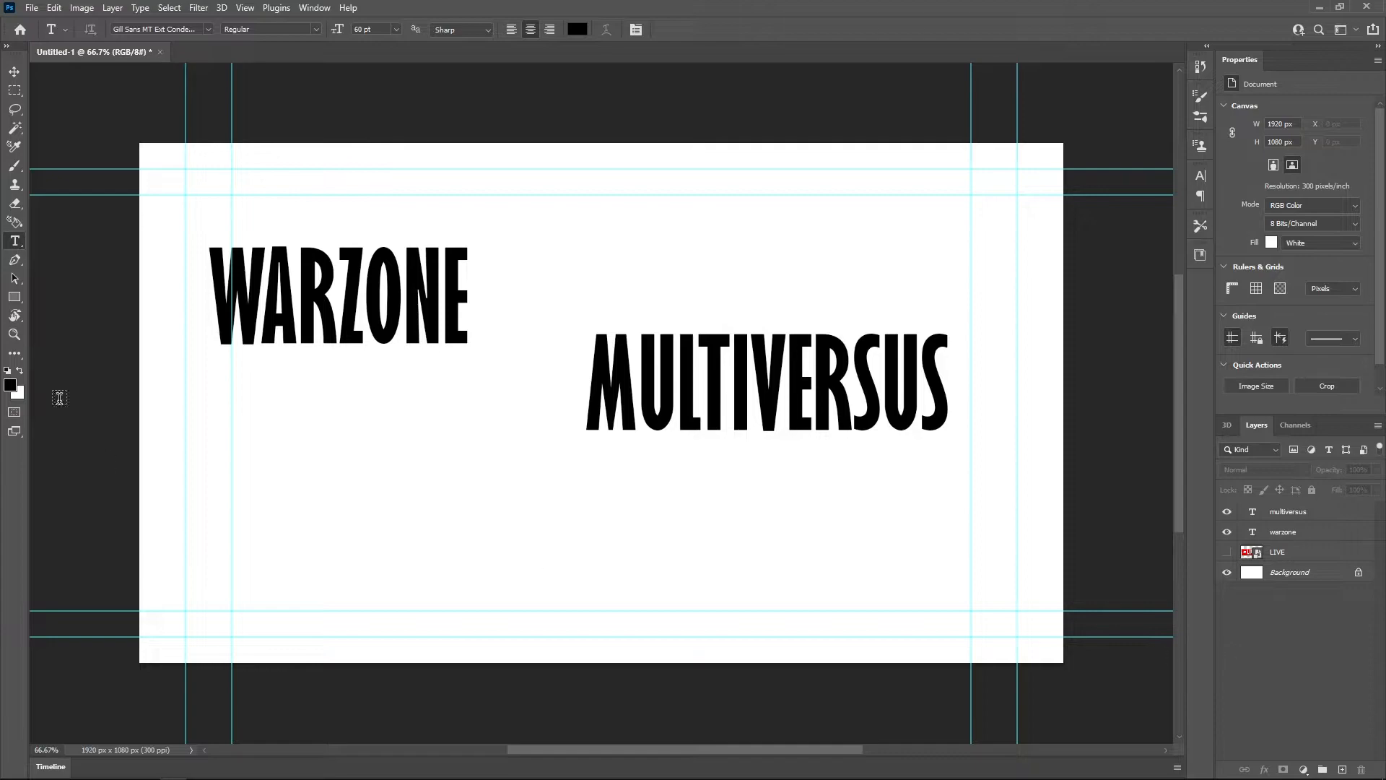
# Move both words to the canvas's vertical middle, with warzone on the left side and multiversus near the right edge.
pyautogui.click(14, 72)
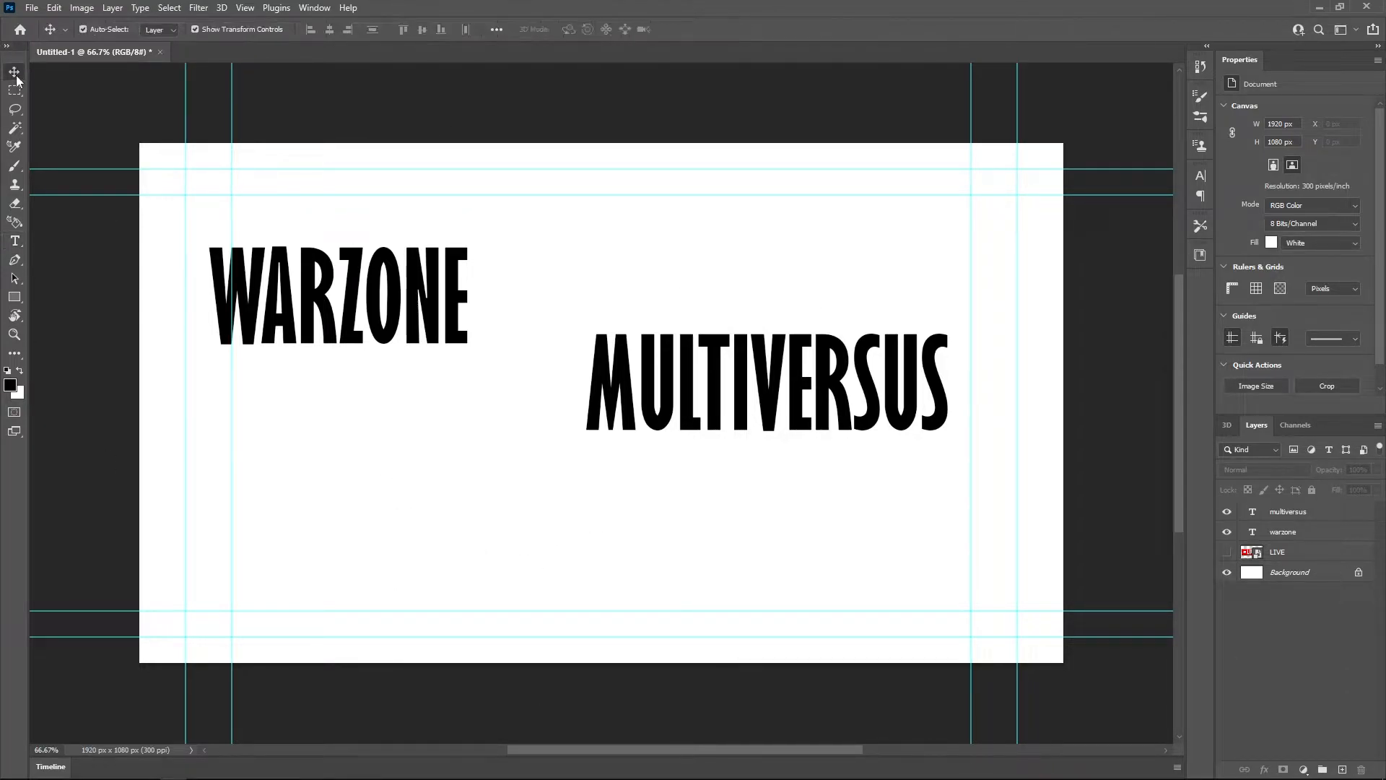
pyautogui.moveTo(322, 302); pyautogui.dragTo(317, 409)
pyautogui.moveTo(717, 403); pyautogui.dragTo(786, 424)
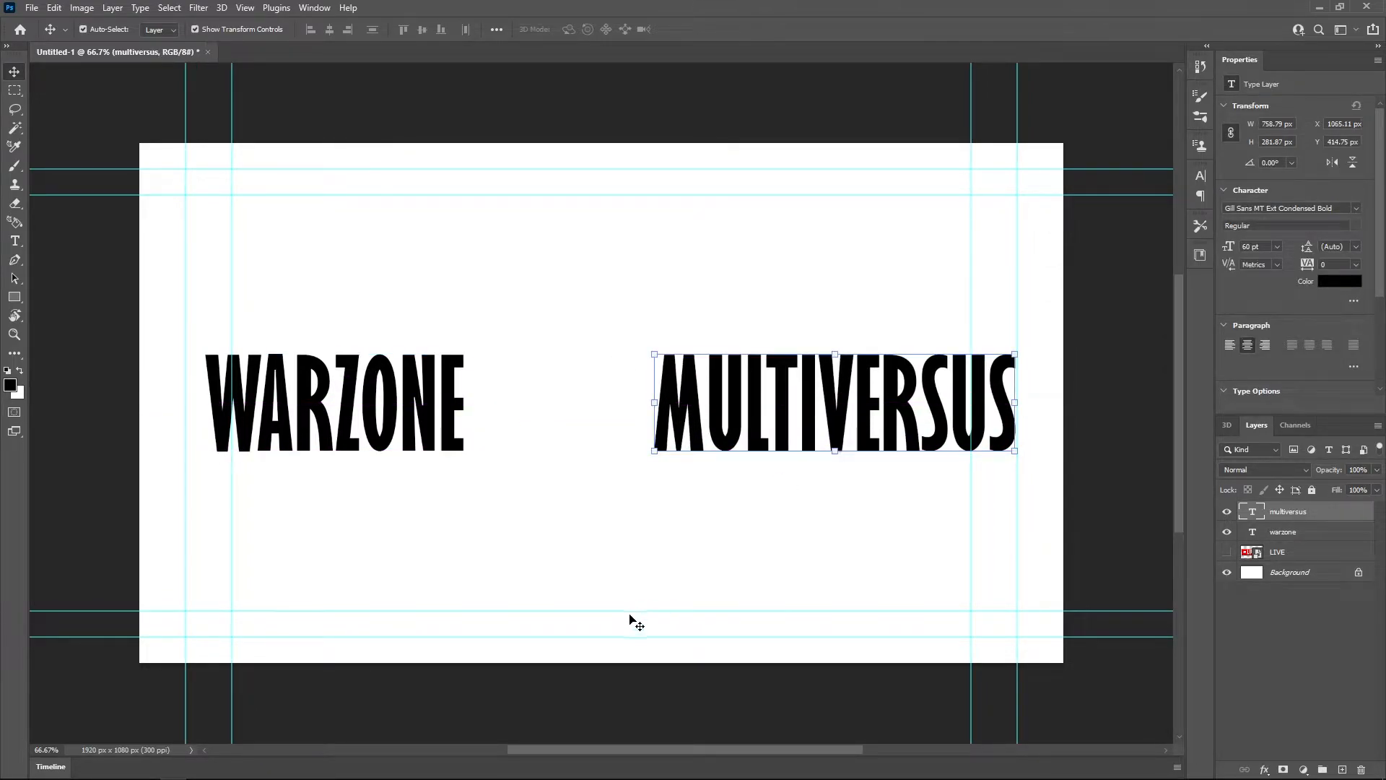
# Draw a thin black vertical rectangle about 13 px wide and 1823 px high between the two words.
pyautogui.click(1316, 655)
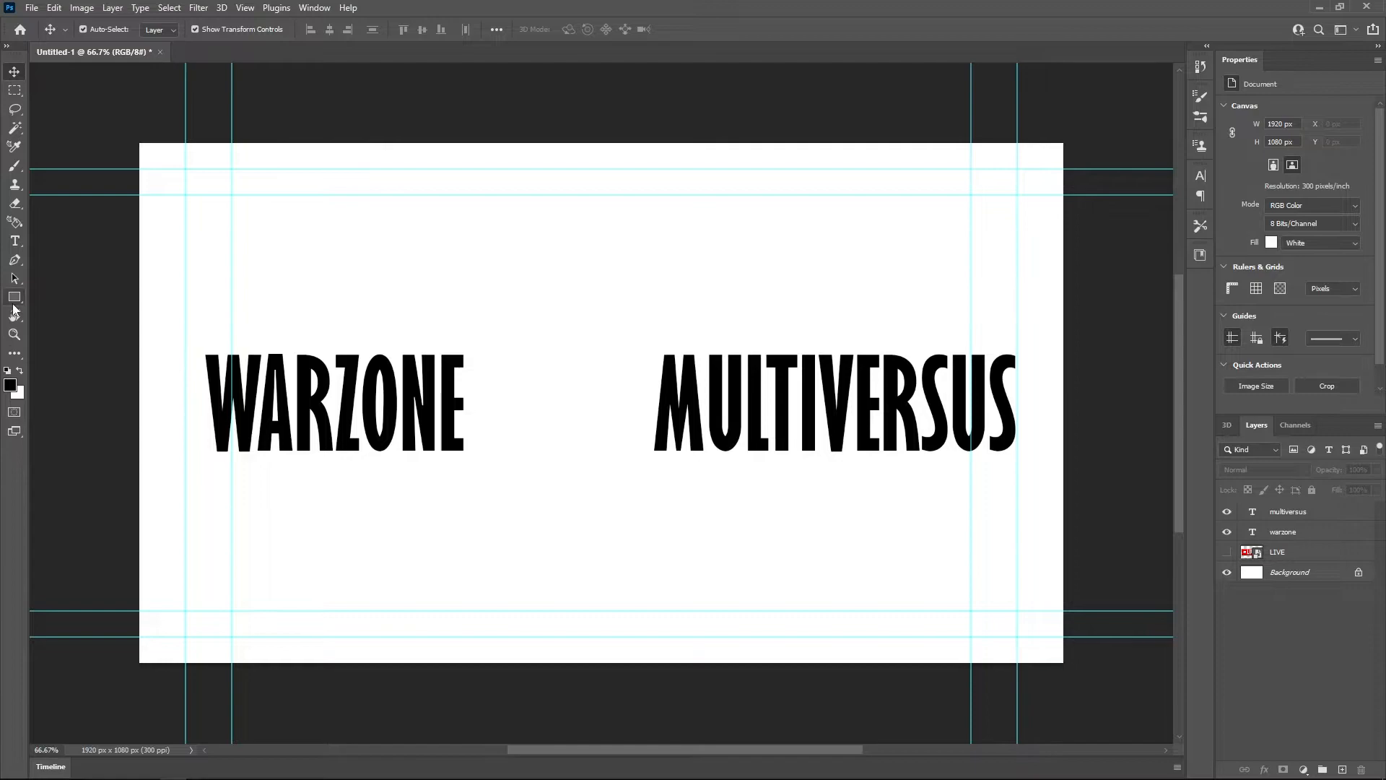
pyautogui.click(14, 298)
pyautogui.moveTo(562, 263); pyautogui.dragTo(566, 704)
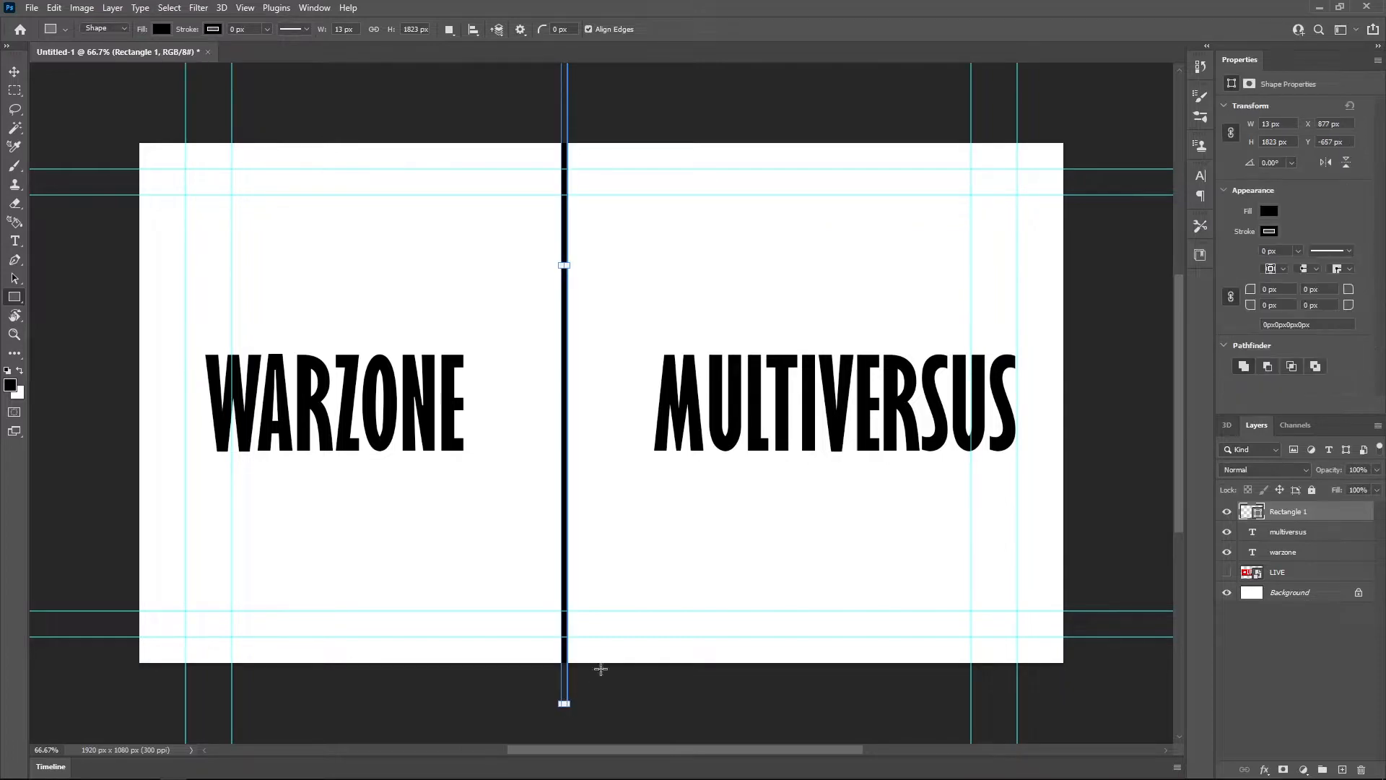
# Enable Bevel & Emboss, Stroke and Drop Shadow in the divider rectangle's layer style.
pyautogui.doubleClick(1343, 512)
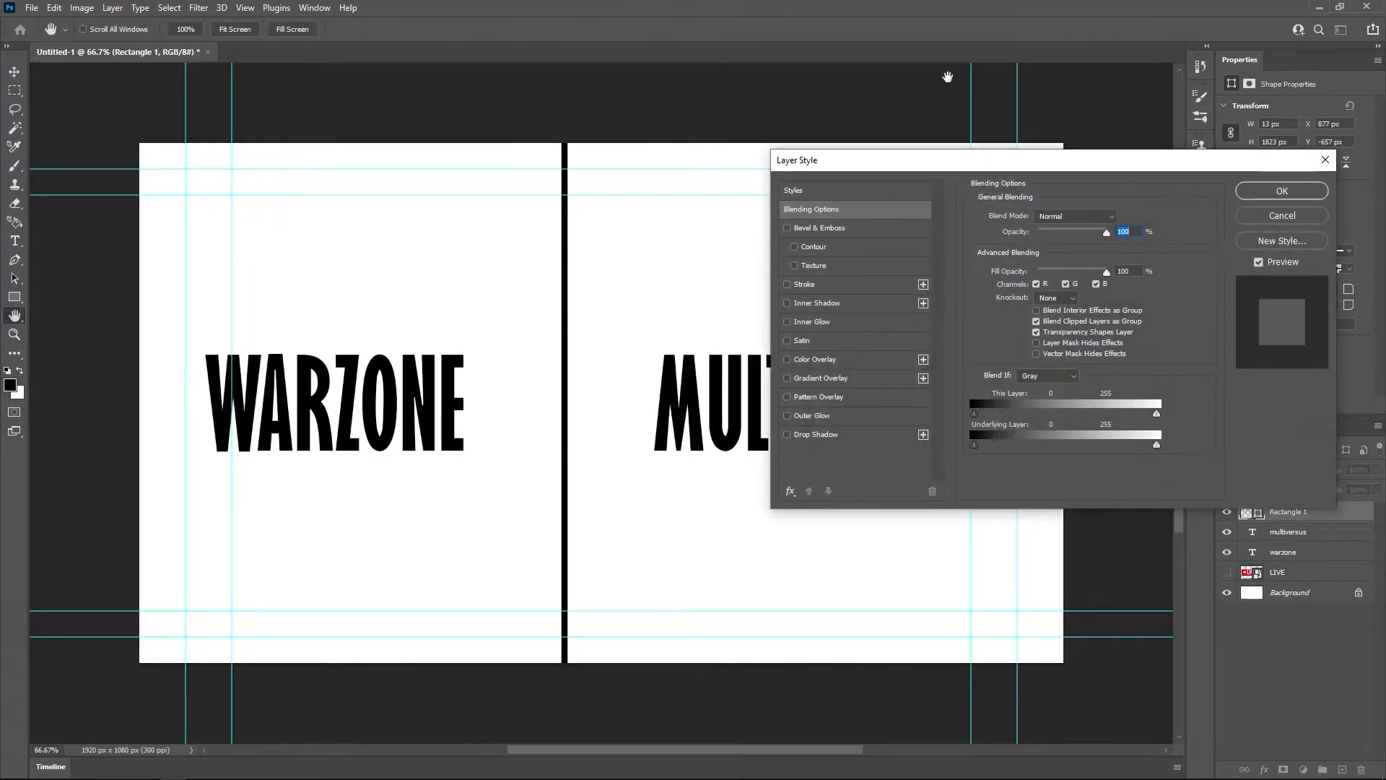
pyautogui.moveTo(989, 153); pyautogui.dragTo(644, 213)
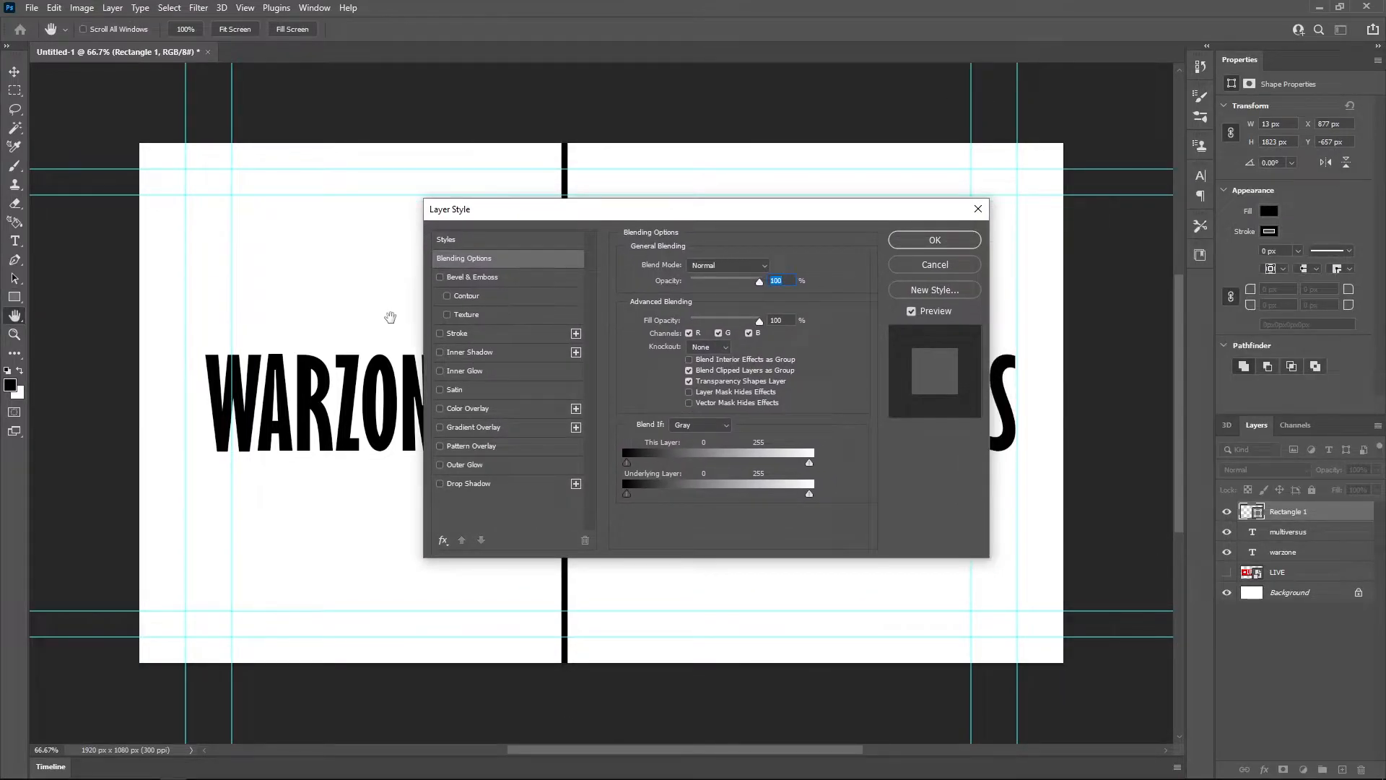
pyautogui.click(440, 277)
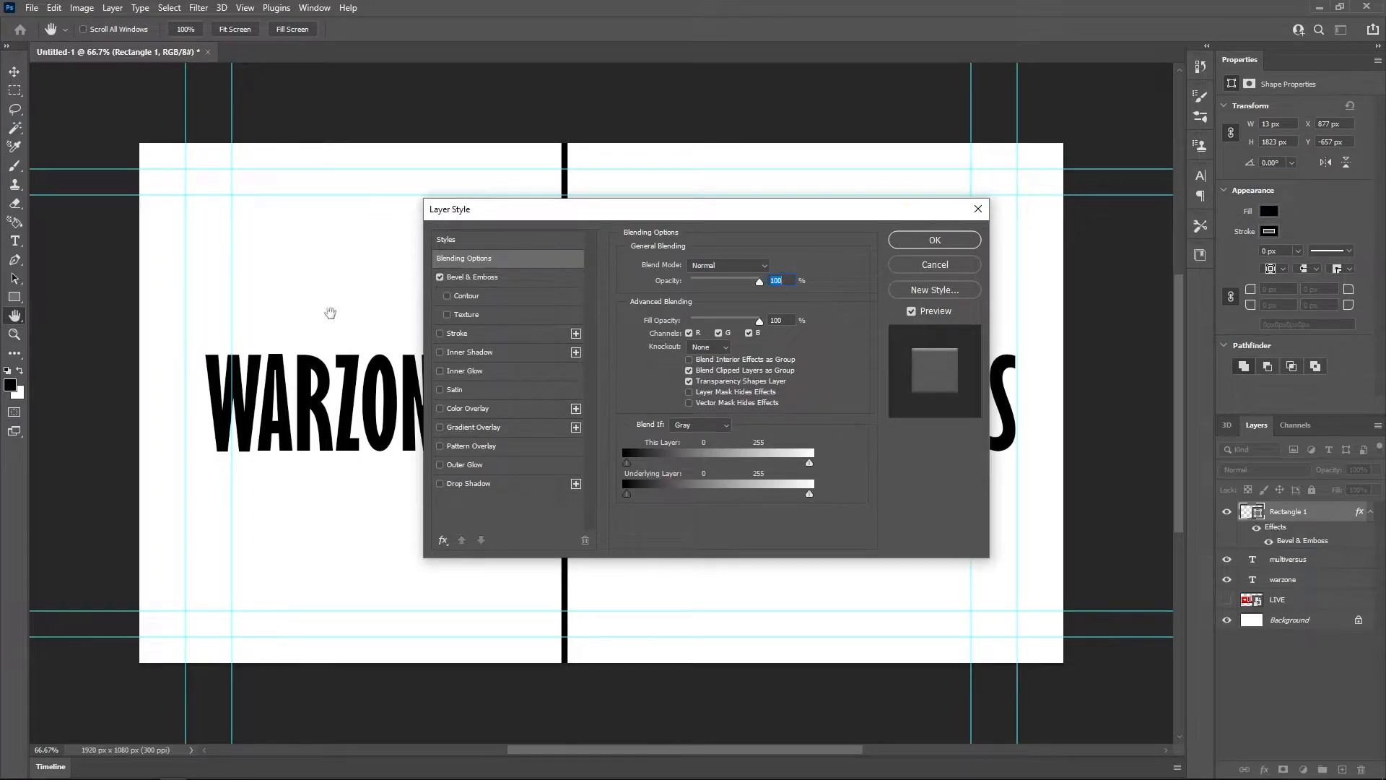
pyautogui.click(440, 333)
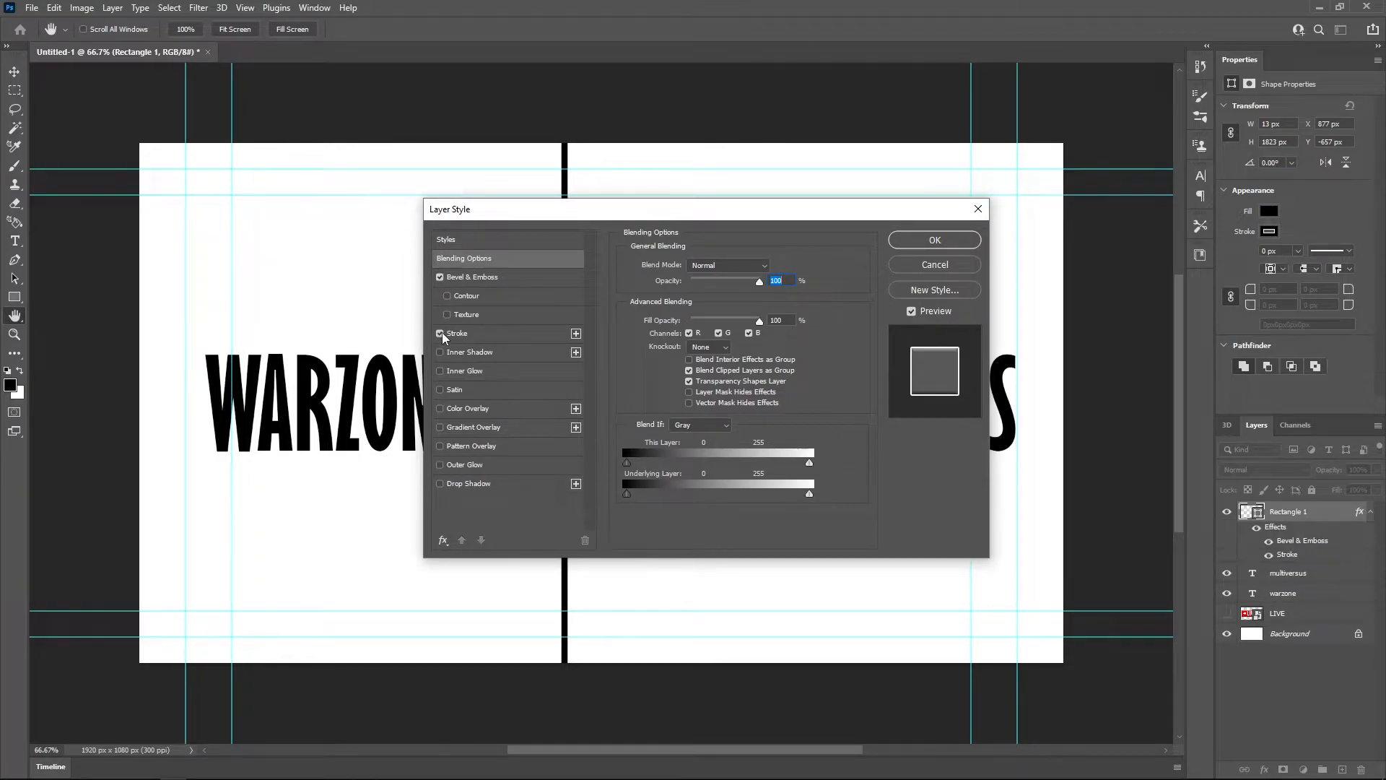
pyautogui.click(440, 484)
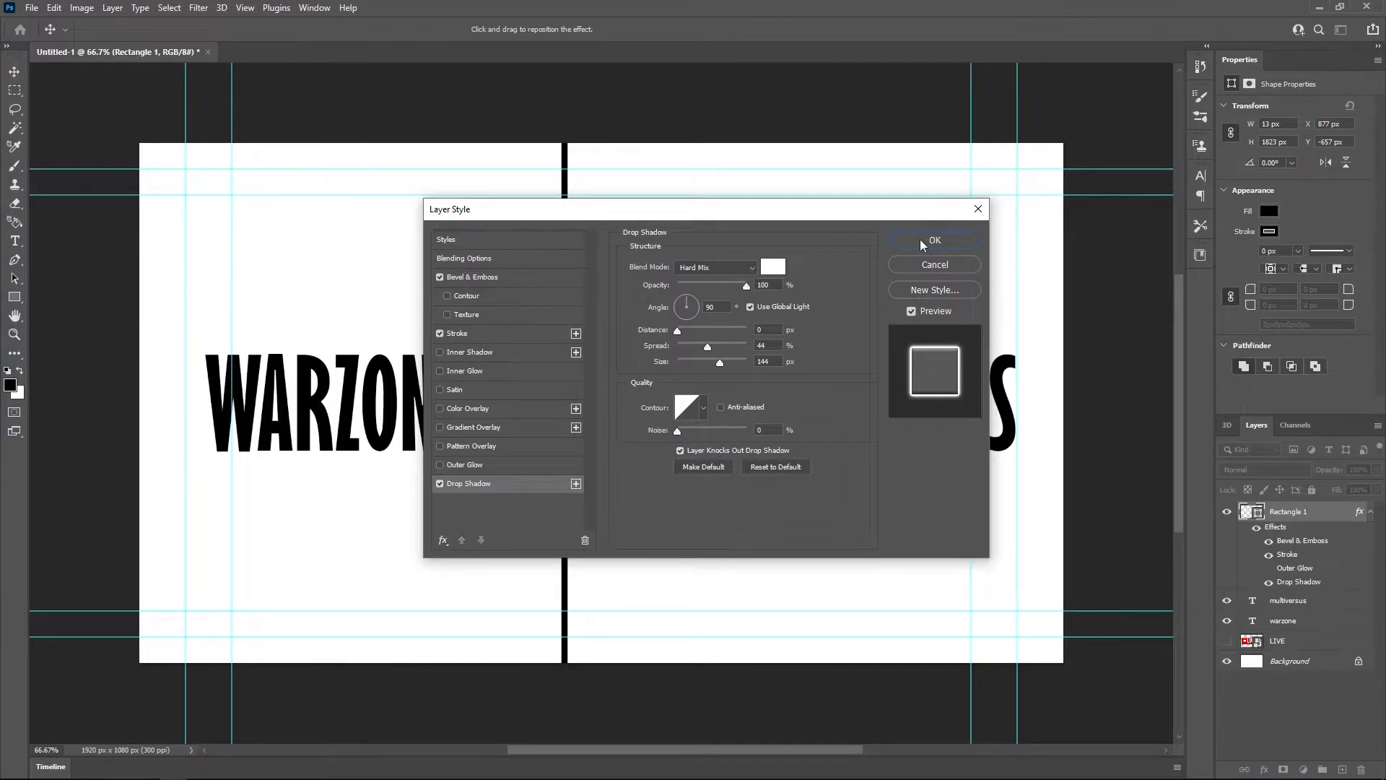
# Enable the divider's Gradient Overlay and set its gradient's first colour stop to black (000000).
pyautogui.click(440, 427)
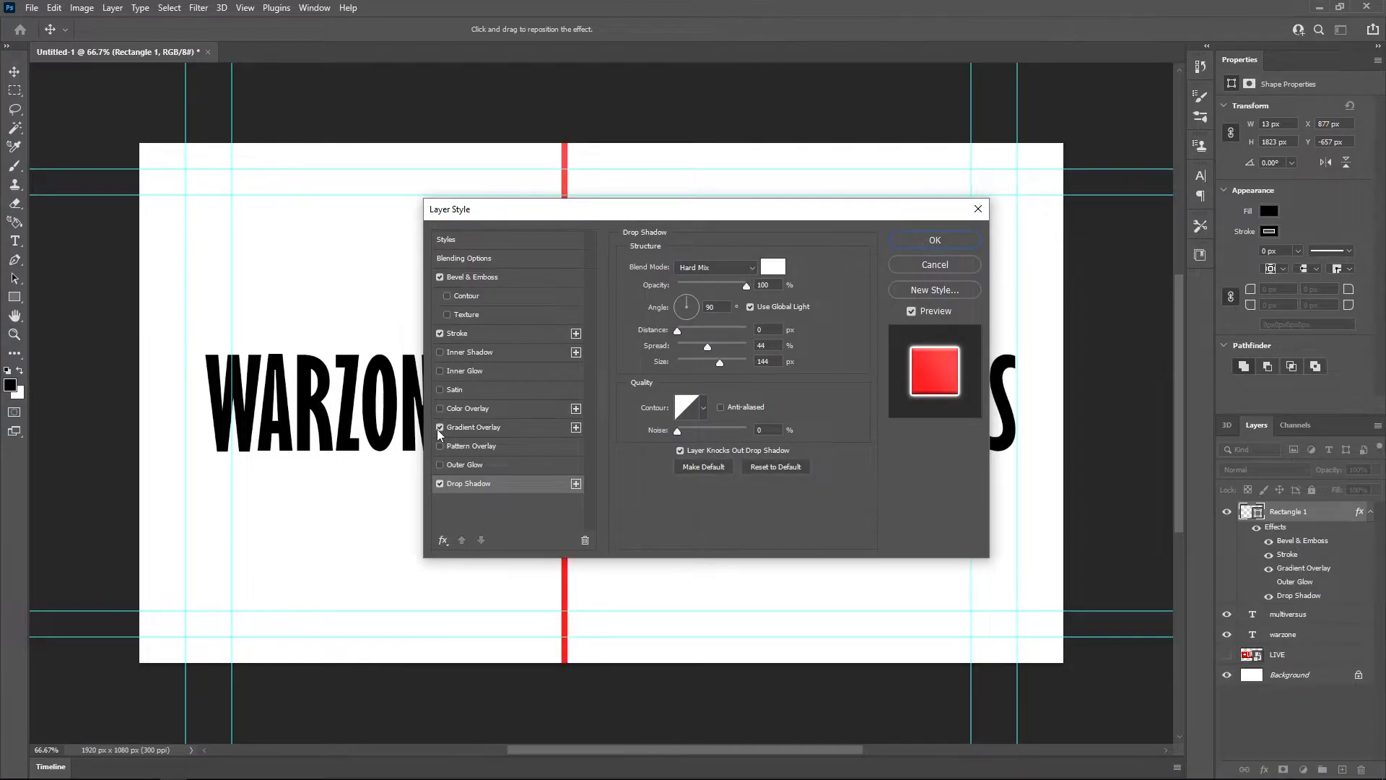
pyautogui.click(461, 427)
pyautogui.click(725, 300)
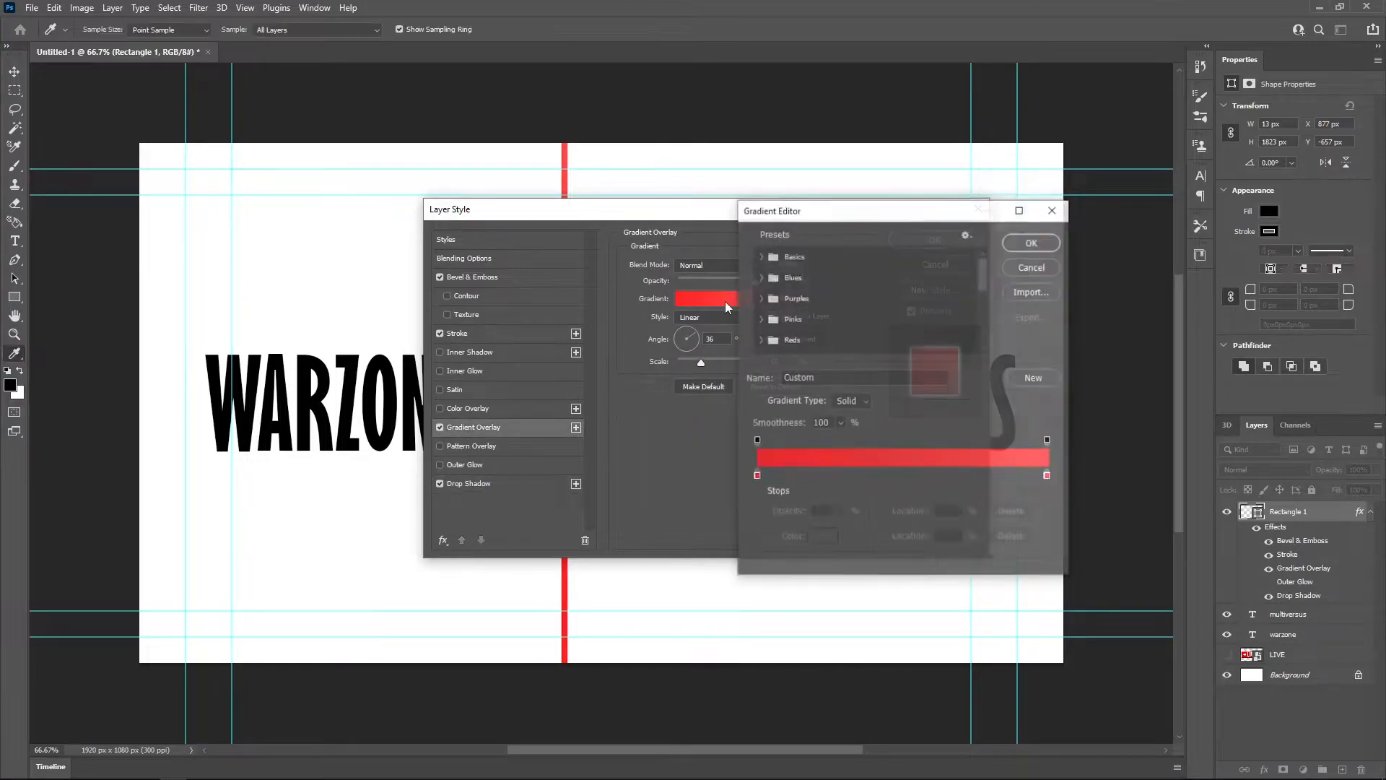
pyautogui.doubleClick(756, 476)
pyautogui.moveTo(464, 605)
pyautogui.mouseDown()
pyautogui.moveTo(375, 696)
pyautogui.moveTo(369, 654)
pyautogui.moveTo(345, 699)
pyautogui.mouseUp()
pyautogui.click(1046, 477)
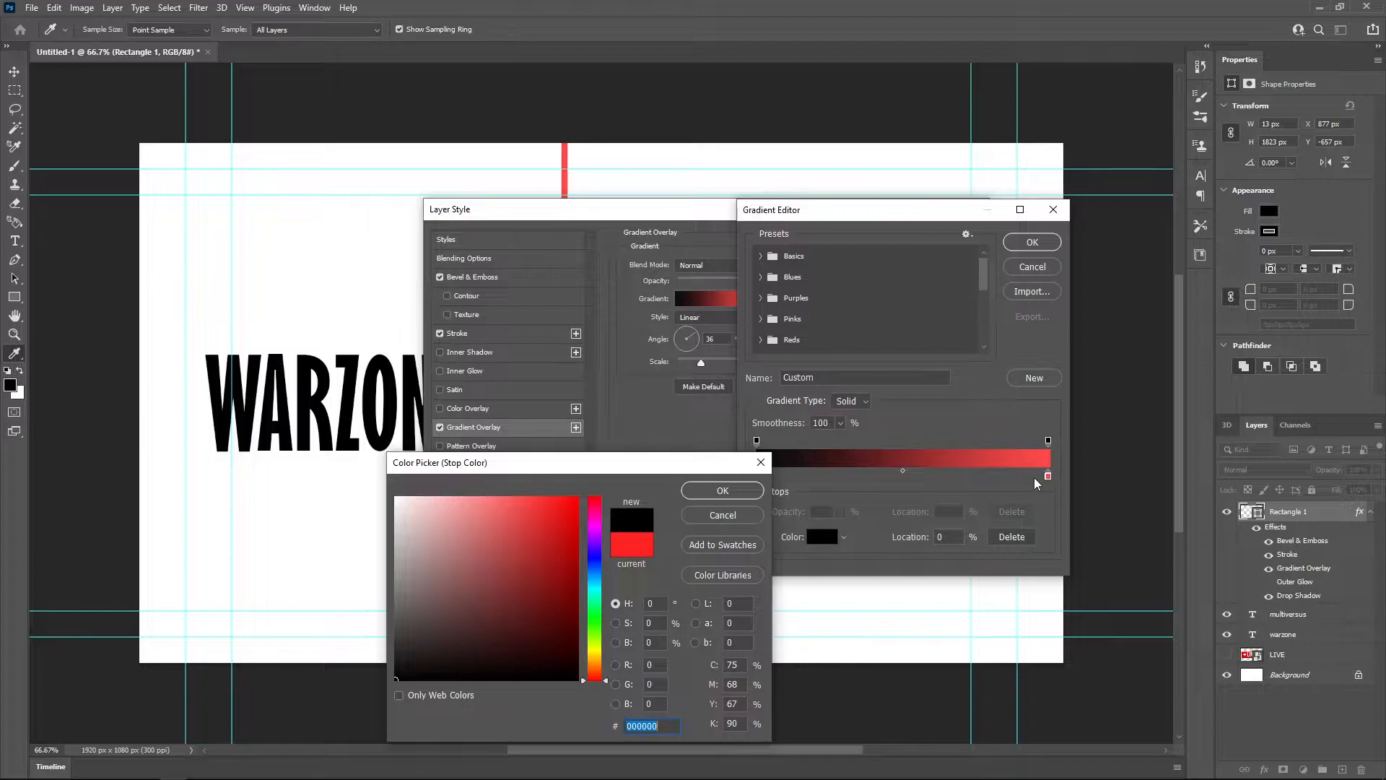
pyautogui.click(758, 491)
# Add a dark grey colour stop at 46% in the middle of the gradient.
pyautogui.moveTo(802, 477); pyautogui.dragTo(892, 481)
pyautogui.doubleClick(891, 478)
pyautogui.moveTo(420, 622); pyautogui.dragTo(353, 639)
pyautogui.click(722, 490)
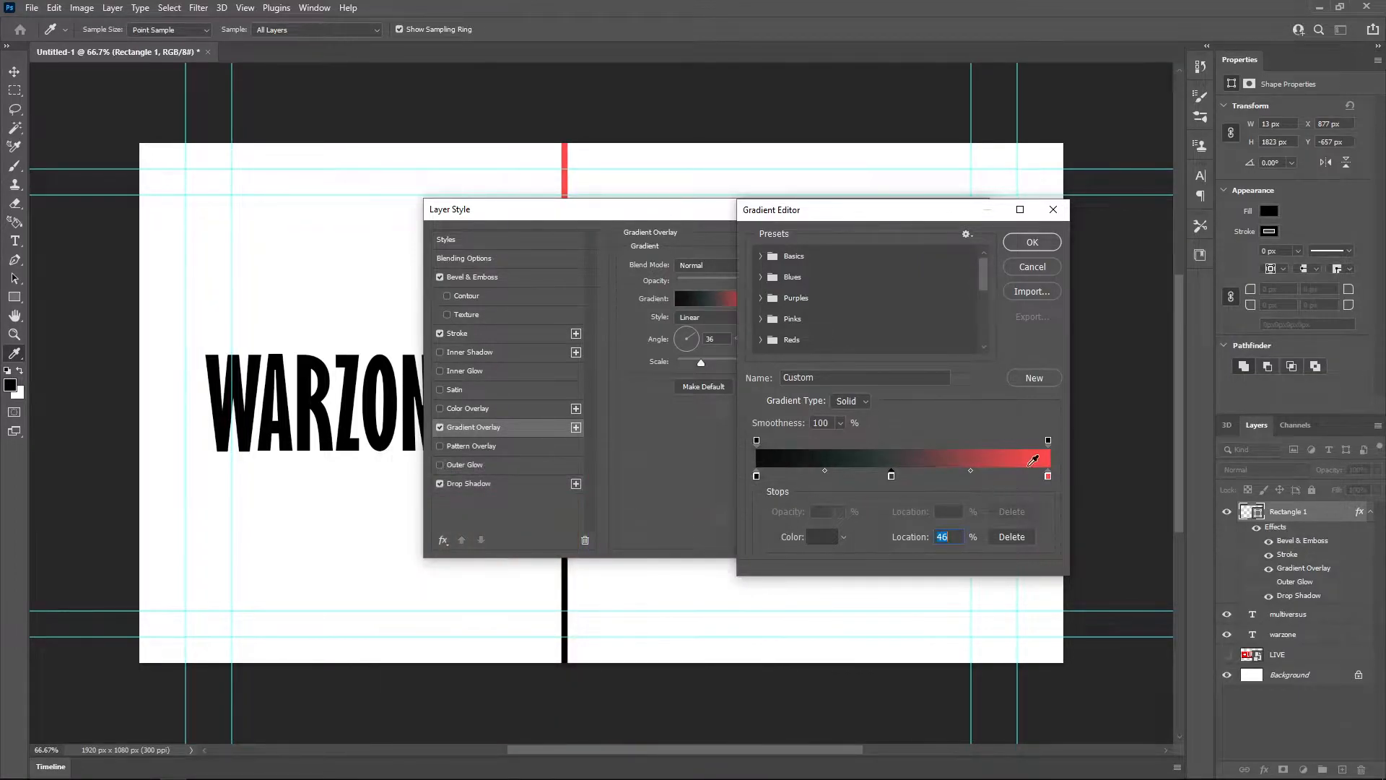
# Set the gradient's last colour stop to black (000000).
pyautogui.moveTo(1048, 478); pyautogui.dragTo(1046, 478)
pyautogui.doubleClick(1048, 478)
pyautogui.moveTo(570, 636); pyautogui.dragTo(372, 675)
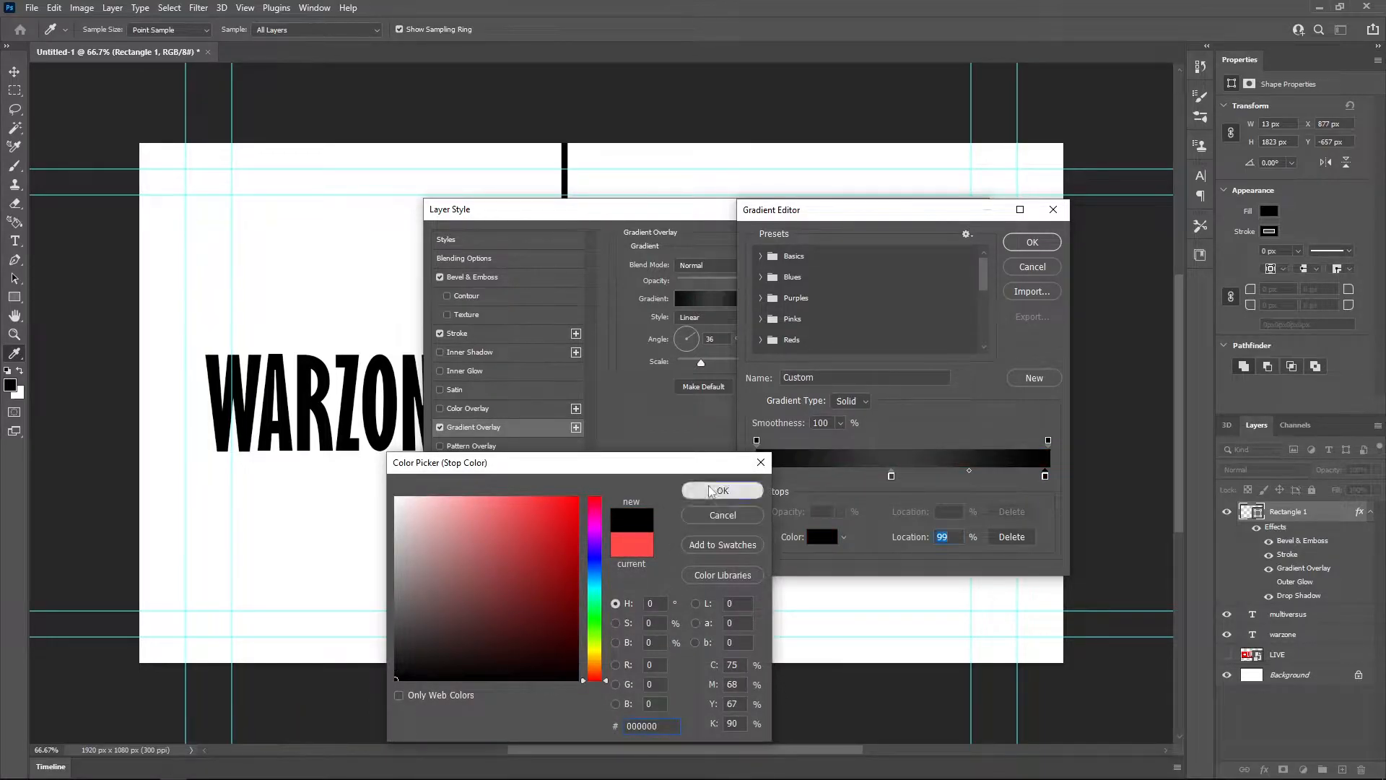
pyautogui.click(709, 491)
# Move the last stop to the gradient's end and the grey stop nearer the centre, and apply the layer style.
pyautogui.moveTo(1046, 478); pyautogui.dragTo(1050, 478)
pyautogui.moveTo(894, 478); pyautogui.dragTo(905, 480)
pyautogui.click(1033, 242)
pyautogui.click(935, 241)
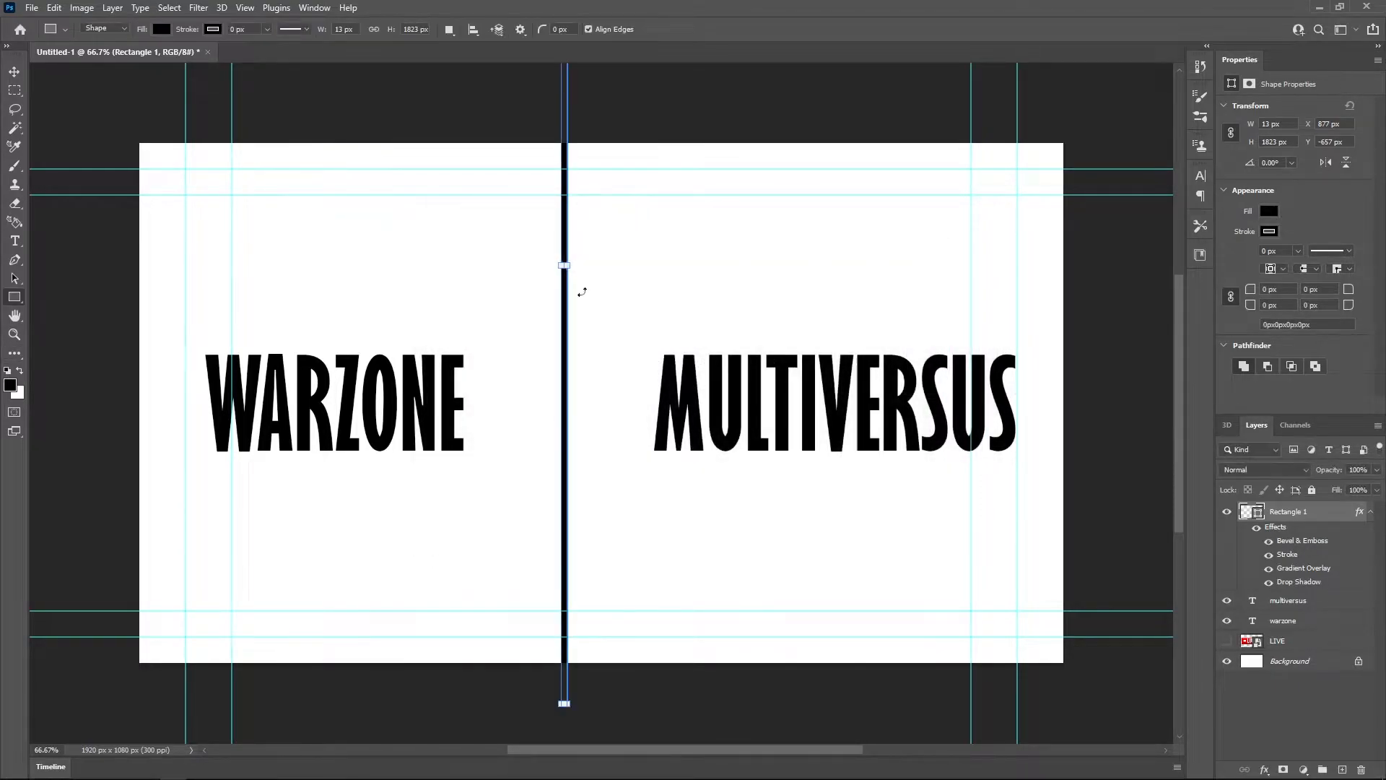
# Centre the divider rectangle on the canvas at X 960 px, Y 540 px.
pyautogui.click(13, 73)
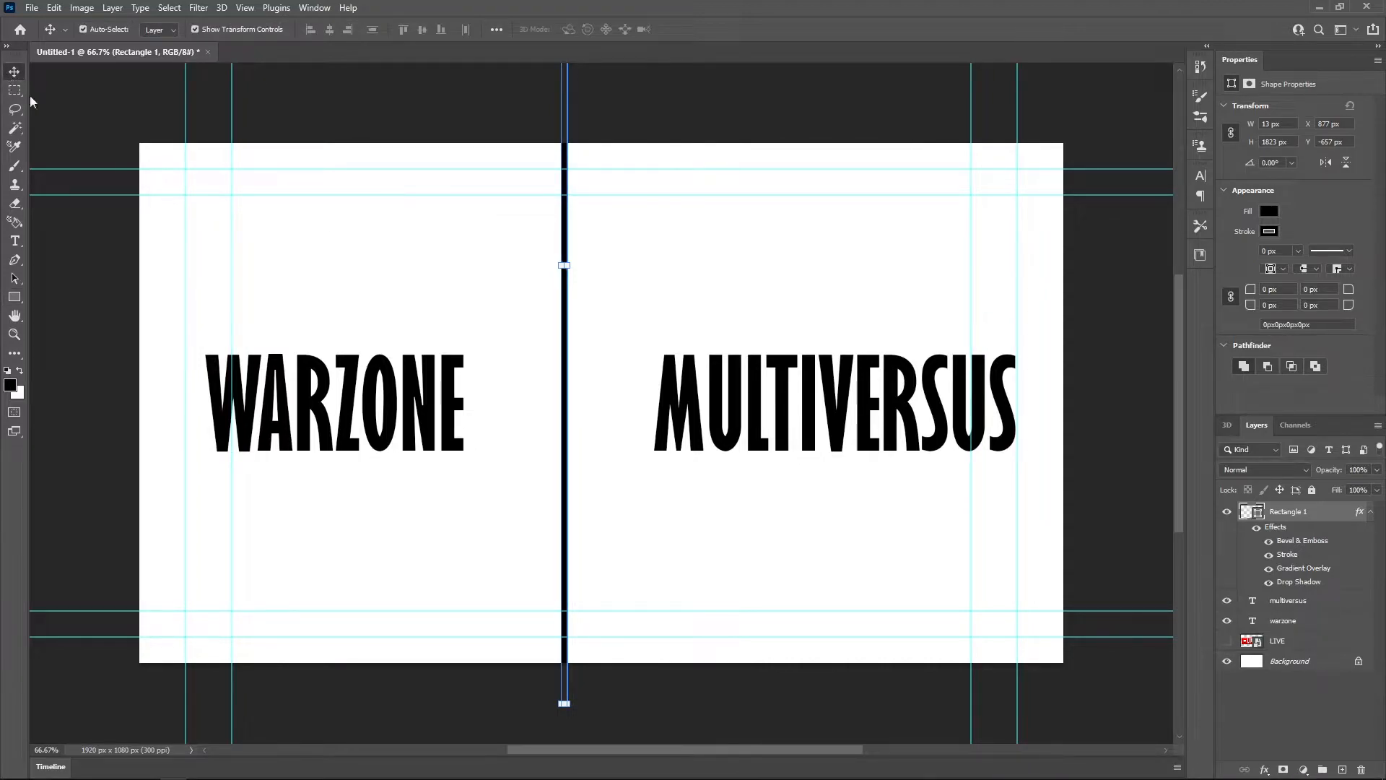
pyautogui.moveTo(565, 403); pyautogui.dragTo(599, 459)
pyautogui.hotkey('ctrl', 't')
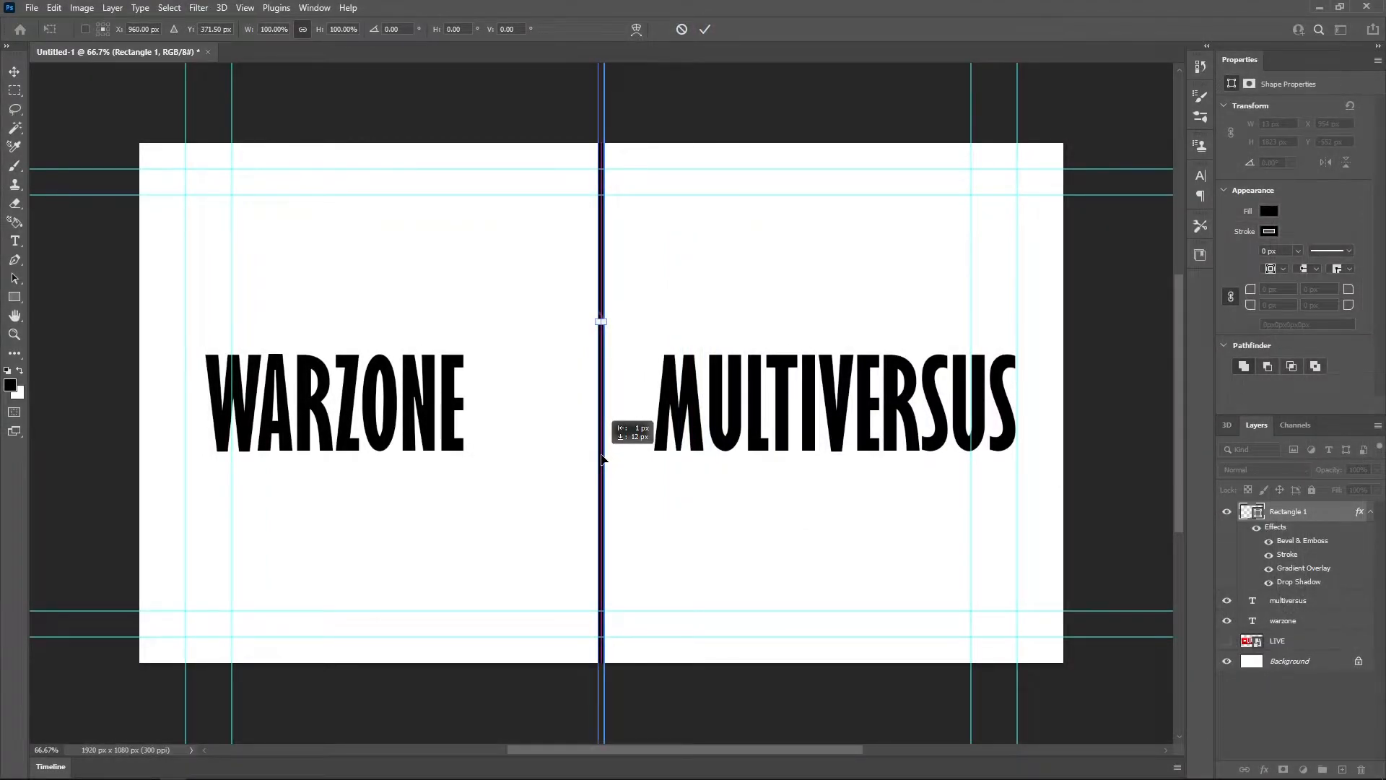
pyautogui.moveTo(602, 457); pyautogui.dragTo(599, 539)
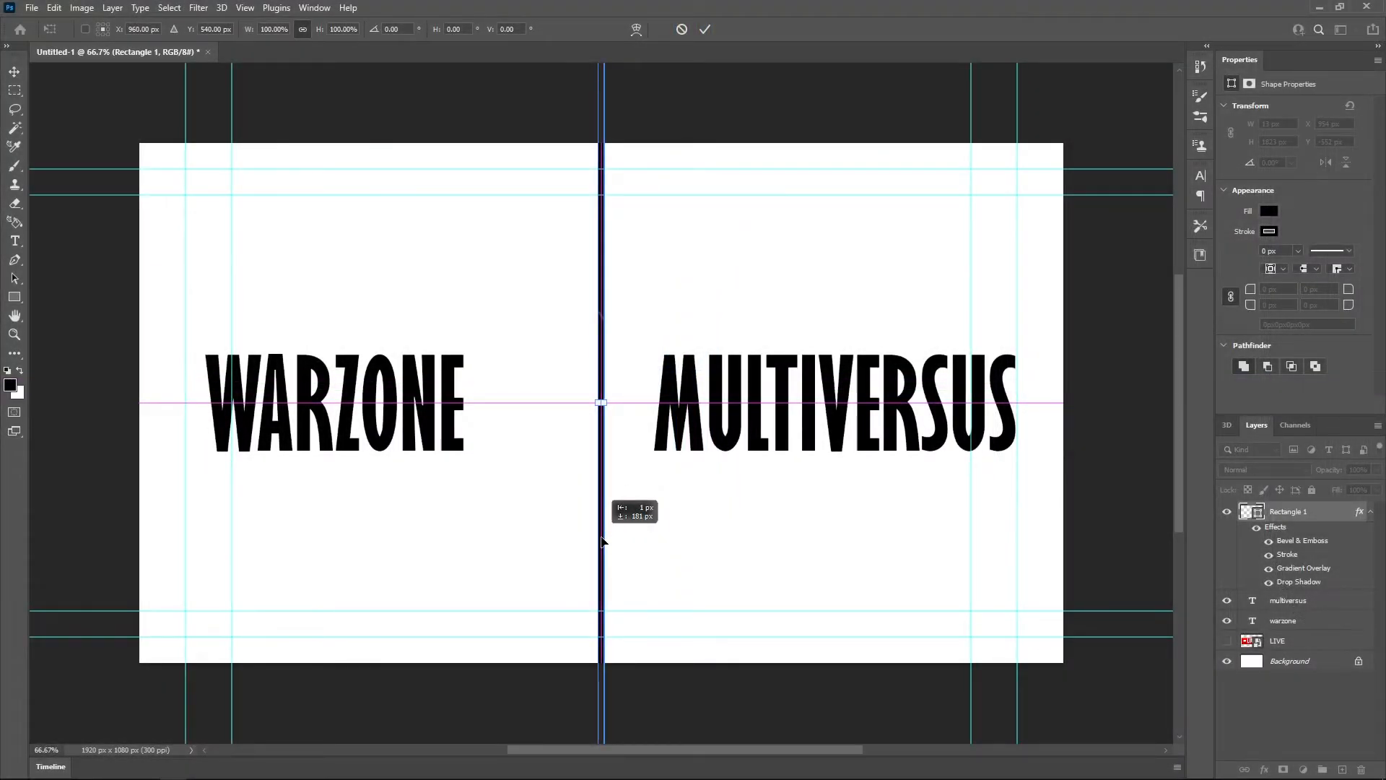
pyautogui.moveTo(602, 541); pyautogui.dragTo(602, 540)
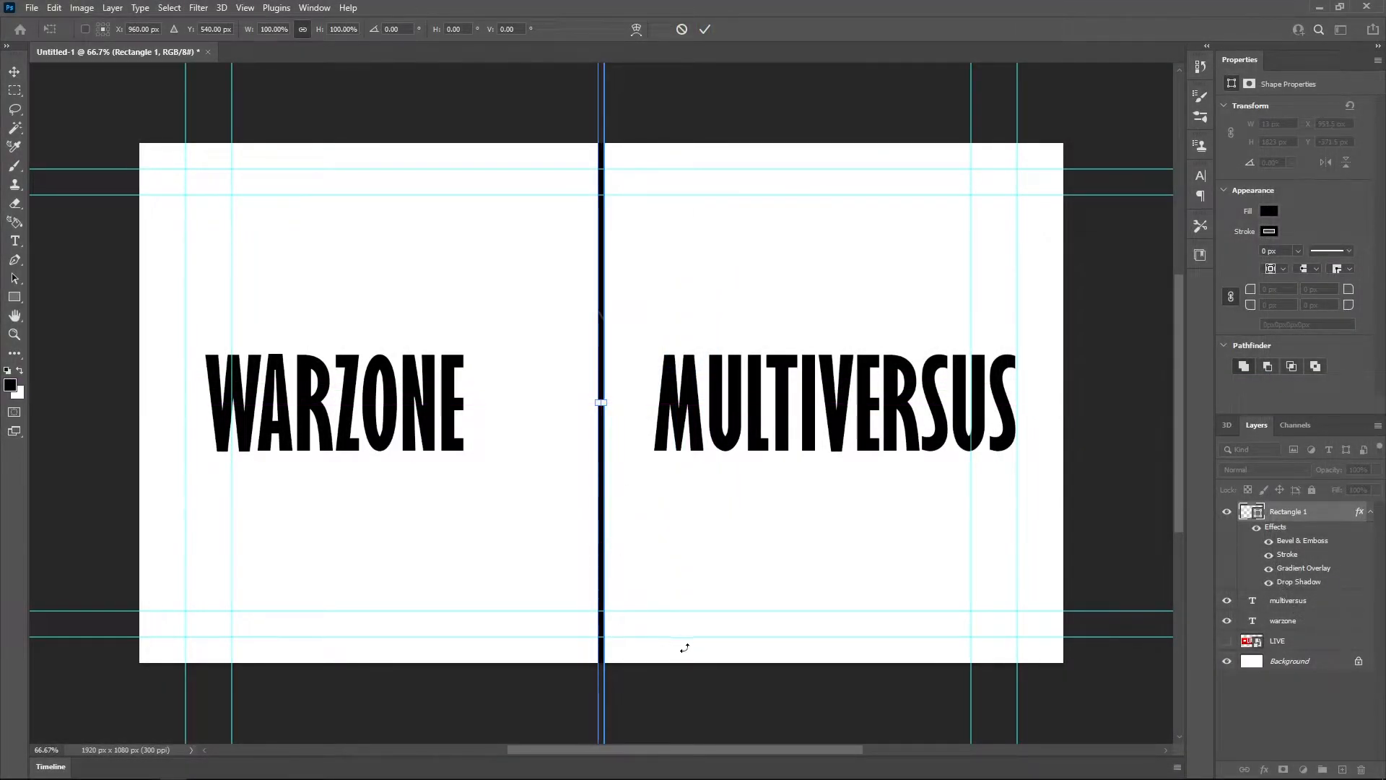
pyautogui.click(1303, 724)
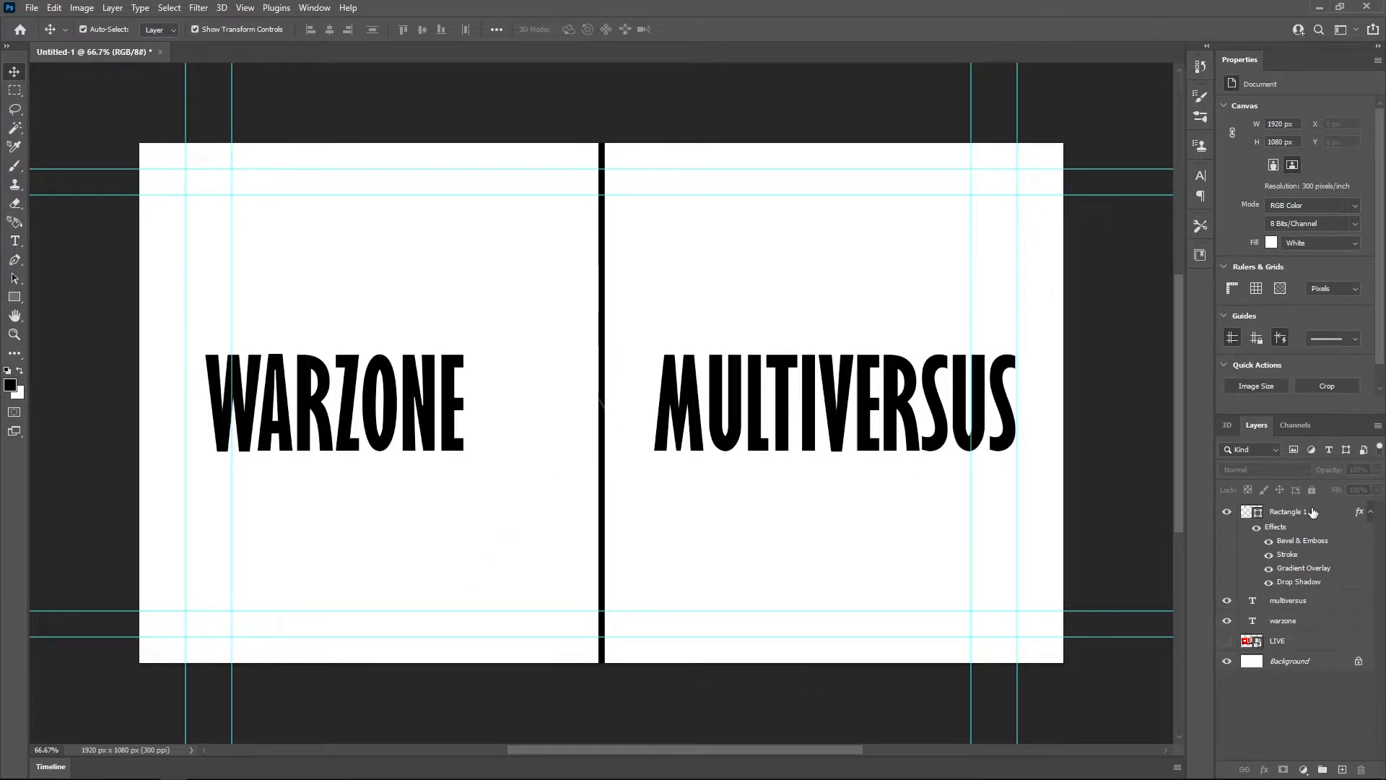
# Scale the divider down from its lower end so that it stops at the canvas's bottom edge.
pyautogui.moveTo(634, 393); pyautogui.dragTo(556, 393)
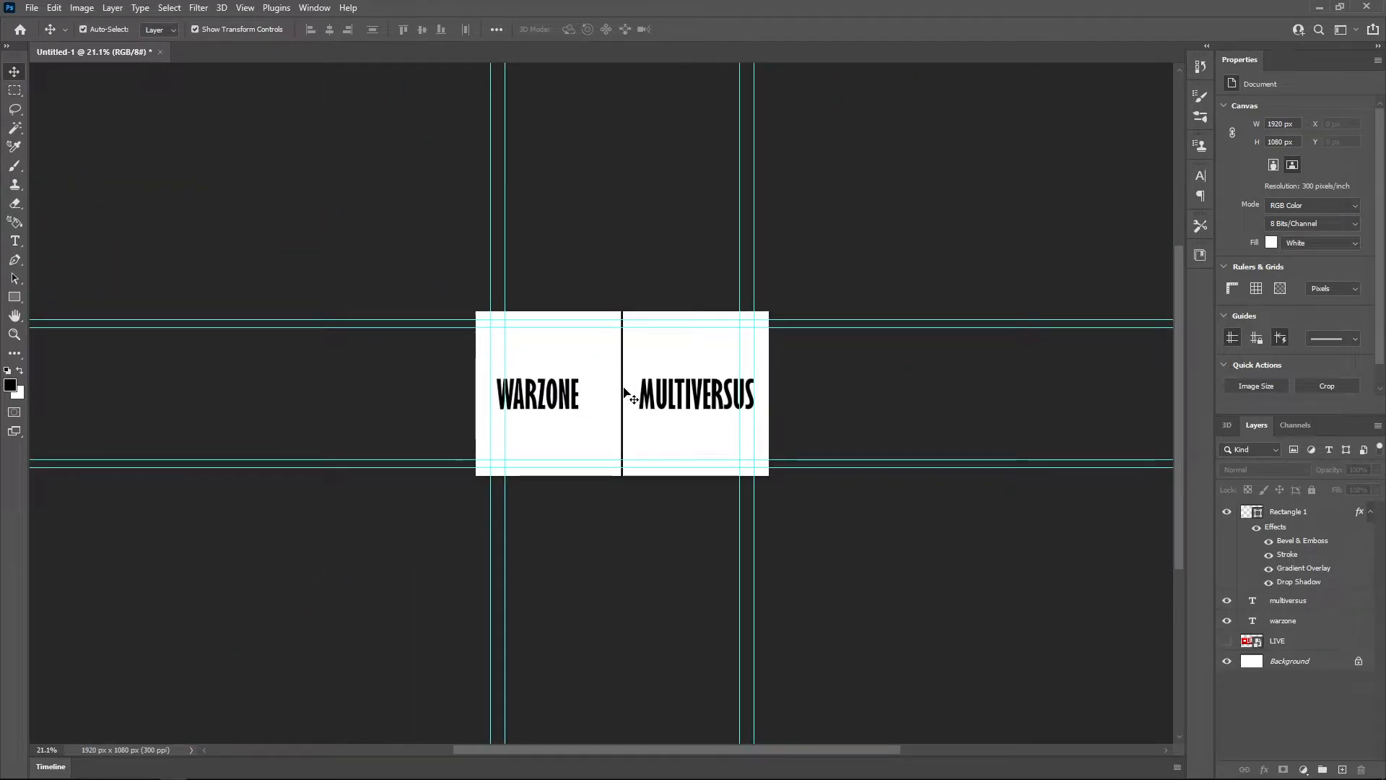
pyautogui.click(623, 390)
pyautogui.moveTo(632, 445); pyautogui.dragTo(708, 418)
pyautogui.moveTo(647, 508); pyautogui.dragTo(717, 297)
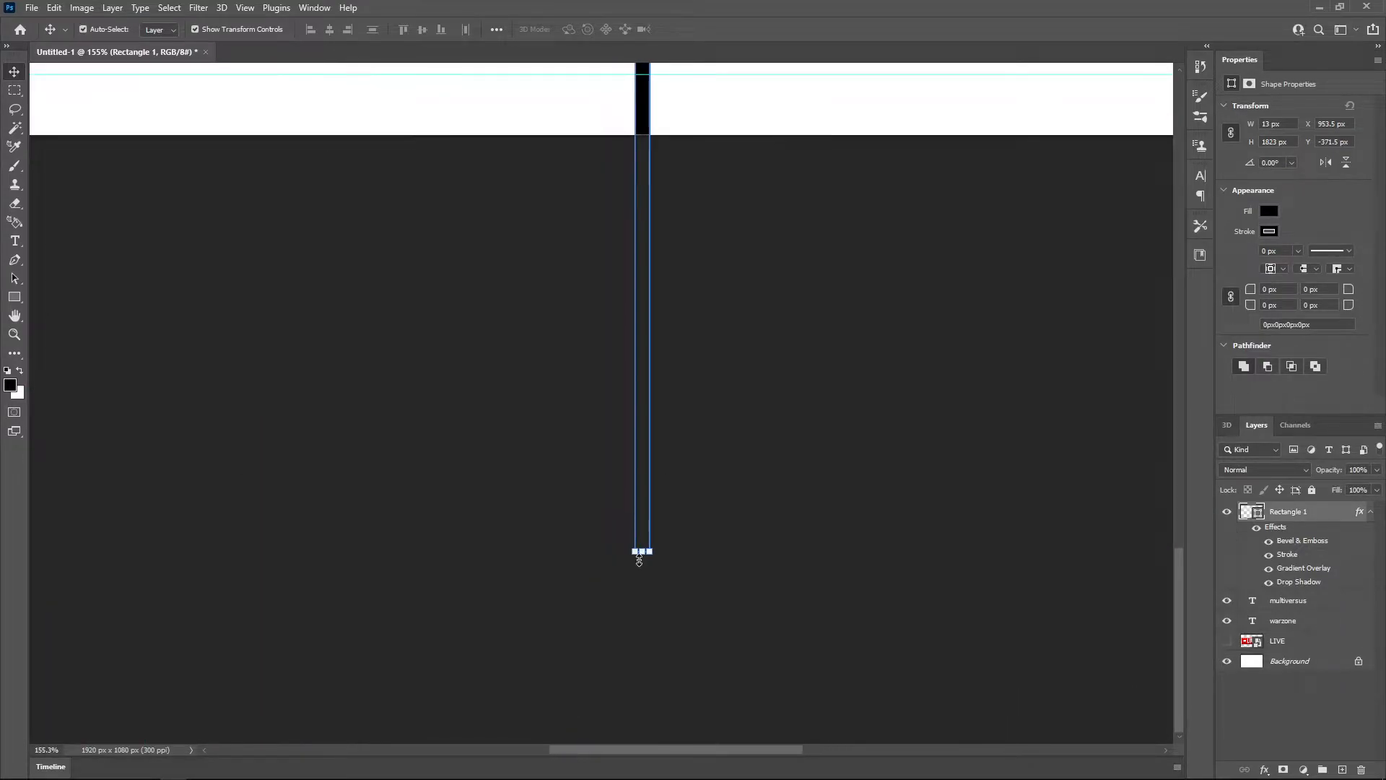
pyautogui.moveTo(643, 552); pyautogui.dragTo(646, 143)
# Scale the divider's upper end down to the canvas's top edge, bringing its scale to 59.24%, and apply the transform.
pyautogui.scroll(20, 732, 449)
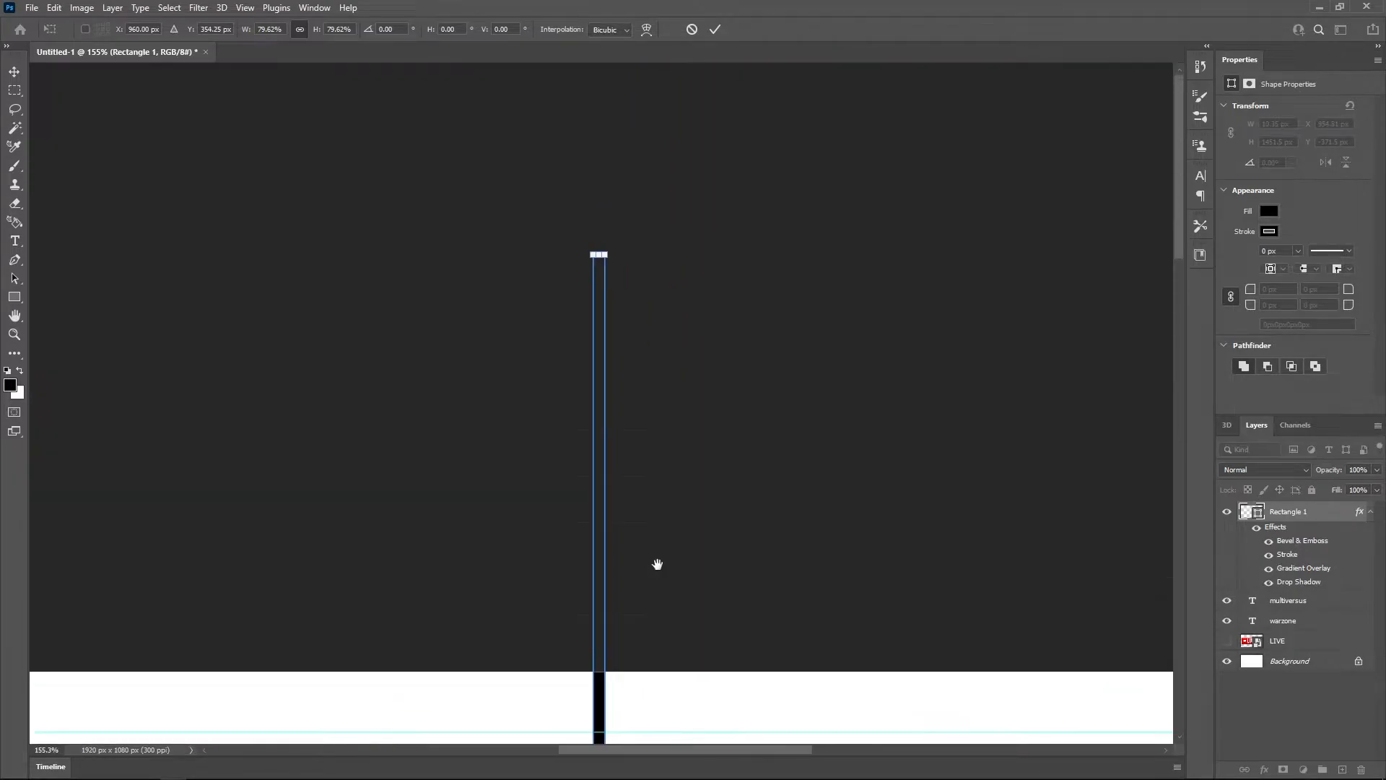
pyautogui.scroll(-1, 647, 476)
pyautogui.moveTo(620, 190); pyautogui.dragTo(620, 608)
pyautogui.scroll(-10, 656, 611)
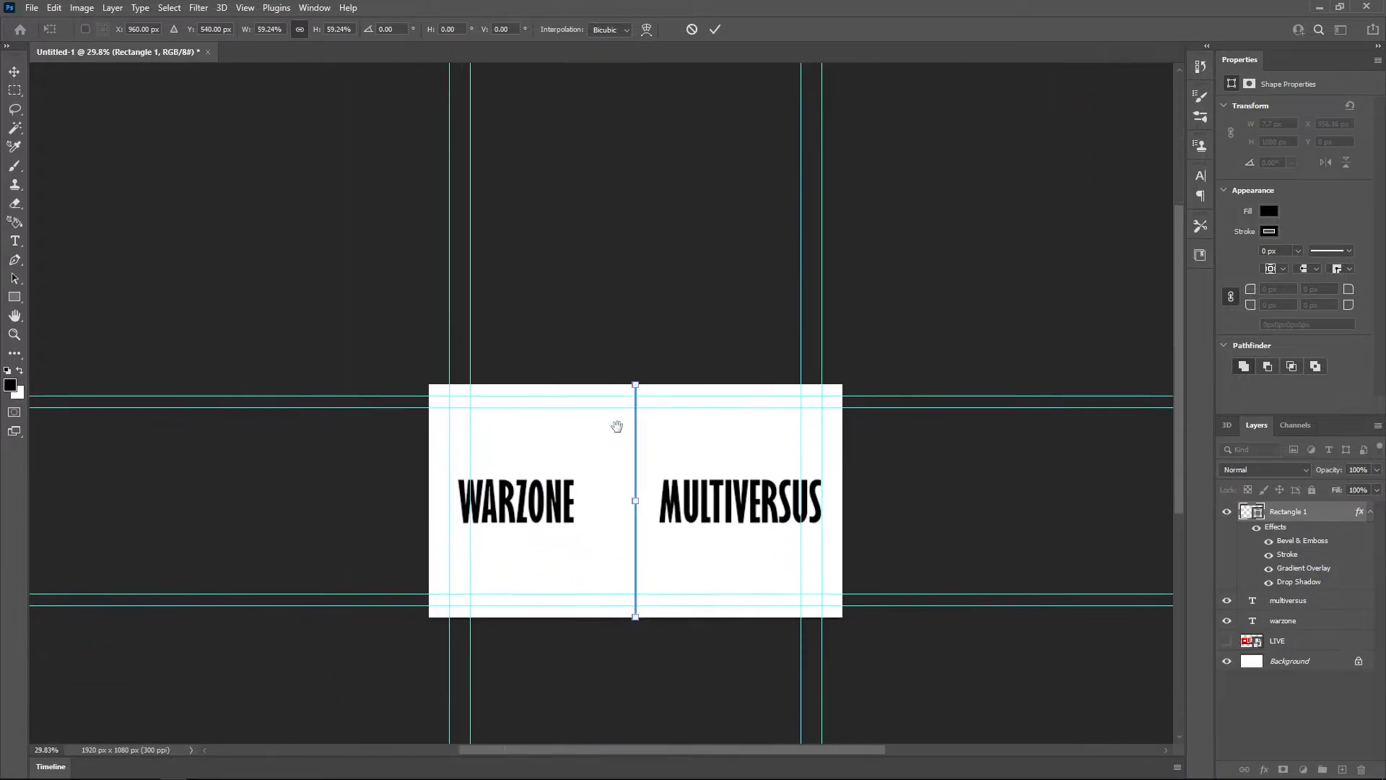
pyautogui.hotkey('ctrl', '0')
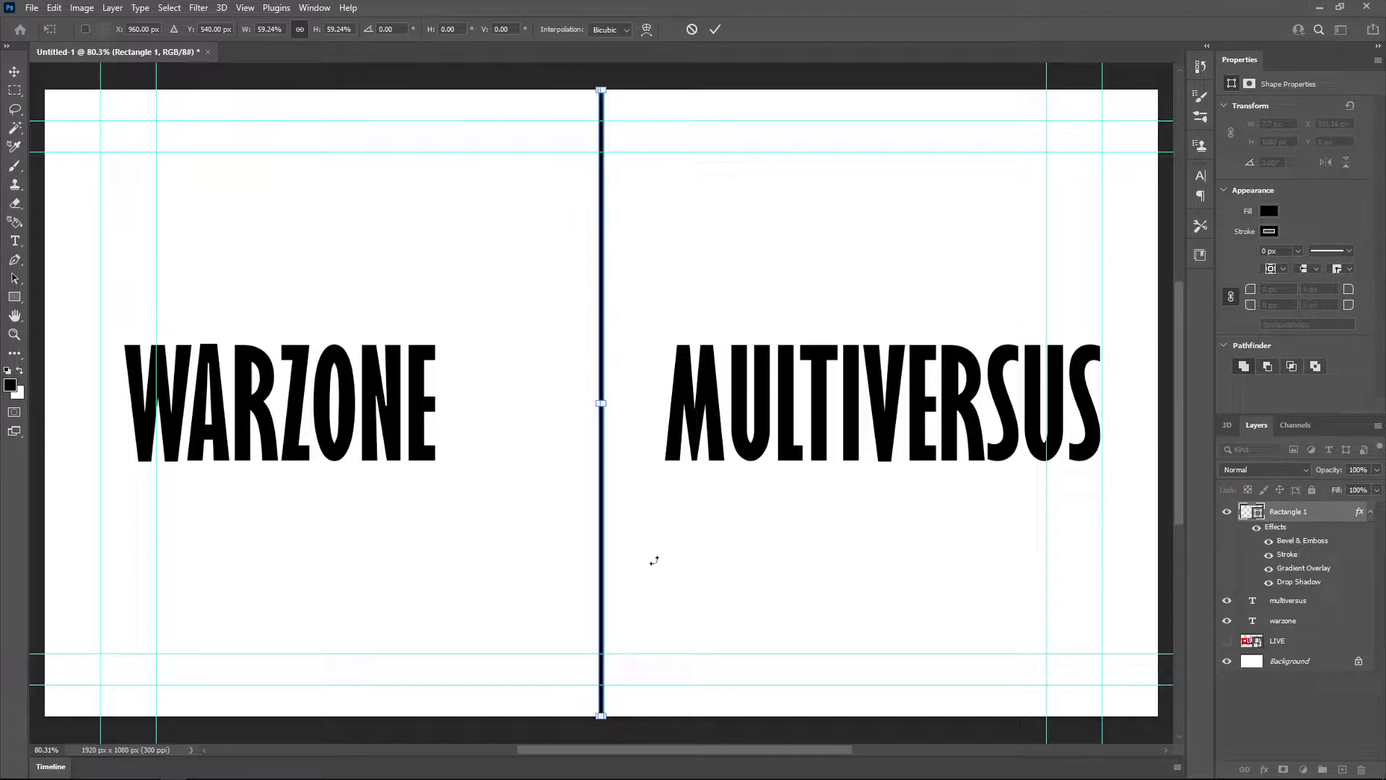
pyautogui.click(1284, 702)
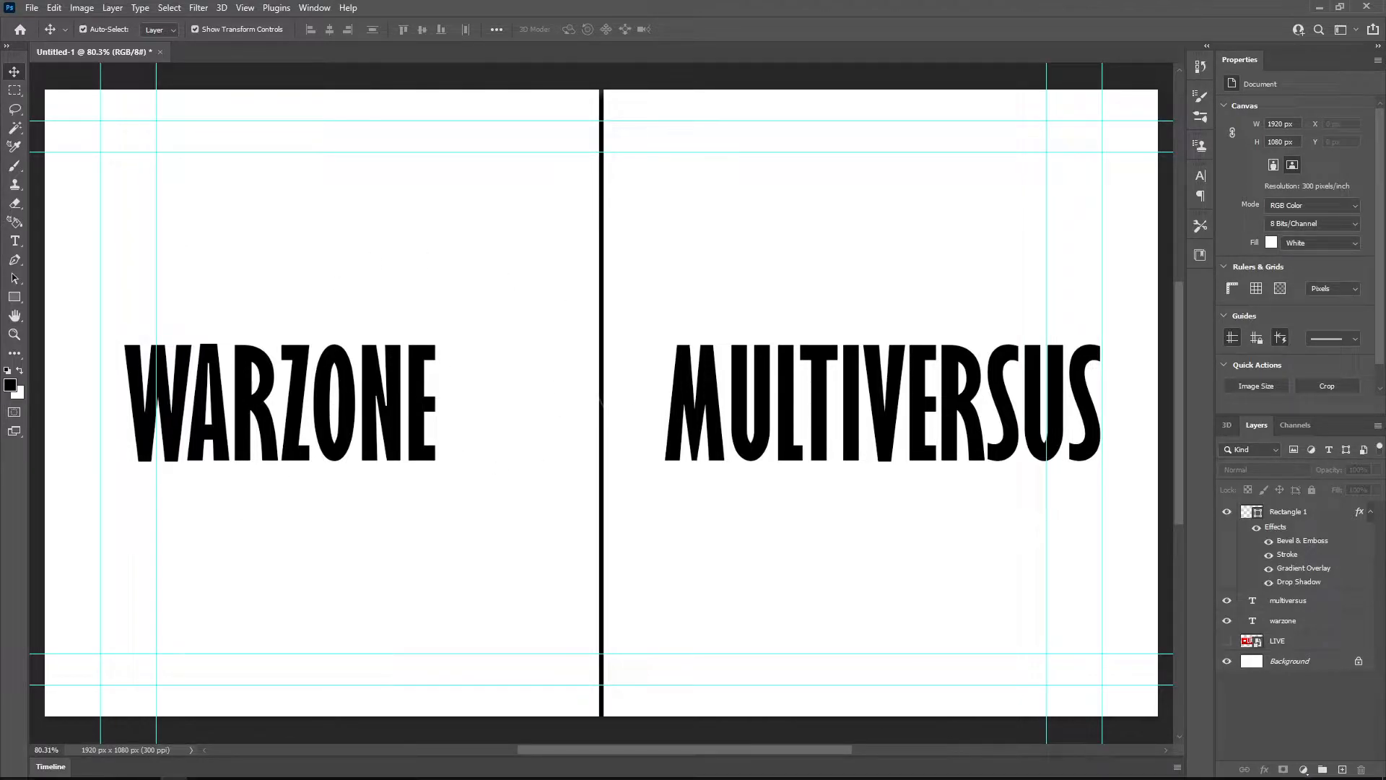
# Switch to a Chrome window and search Google for "warzone season 5".
pyautogui.moveTo(94, 769)
pyautogui.click(214, 710)
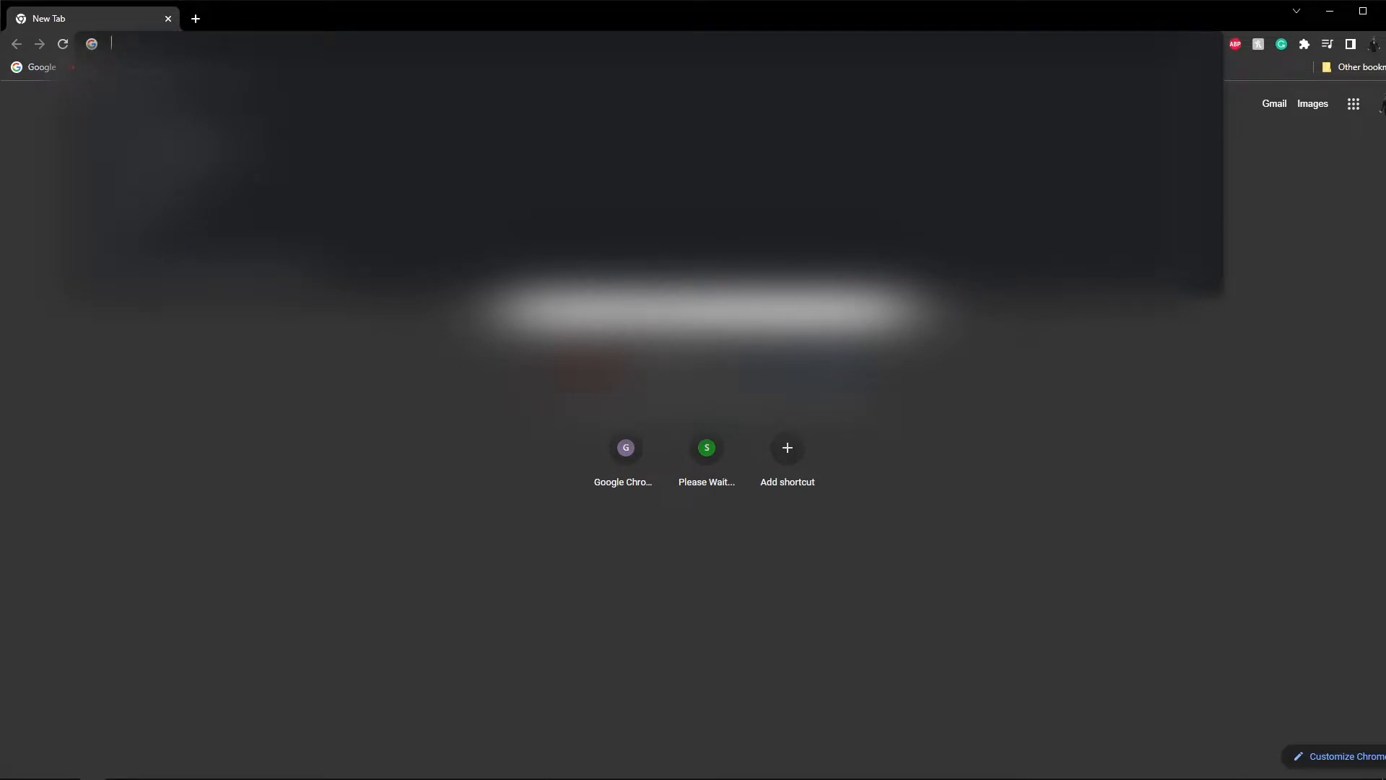
pyautogui.write('warzone ba')
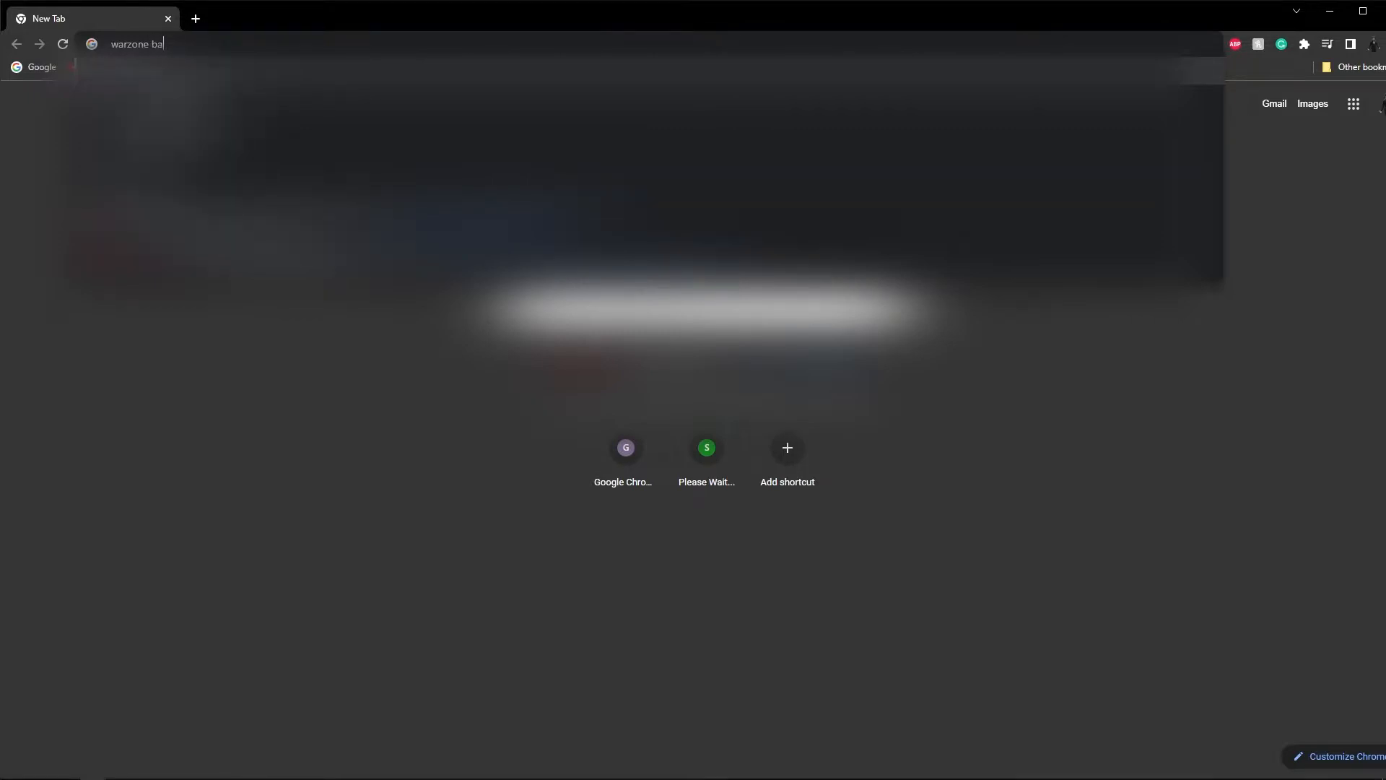
pyautogui.press('BackSpace')
pyautogui.write('wallpap')
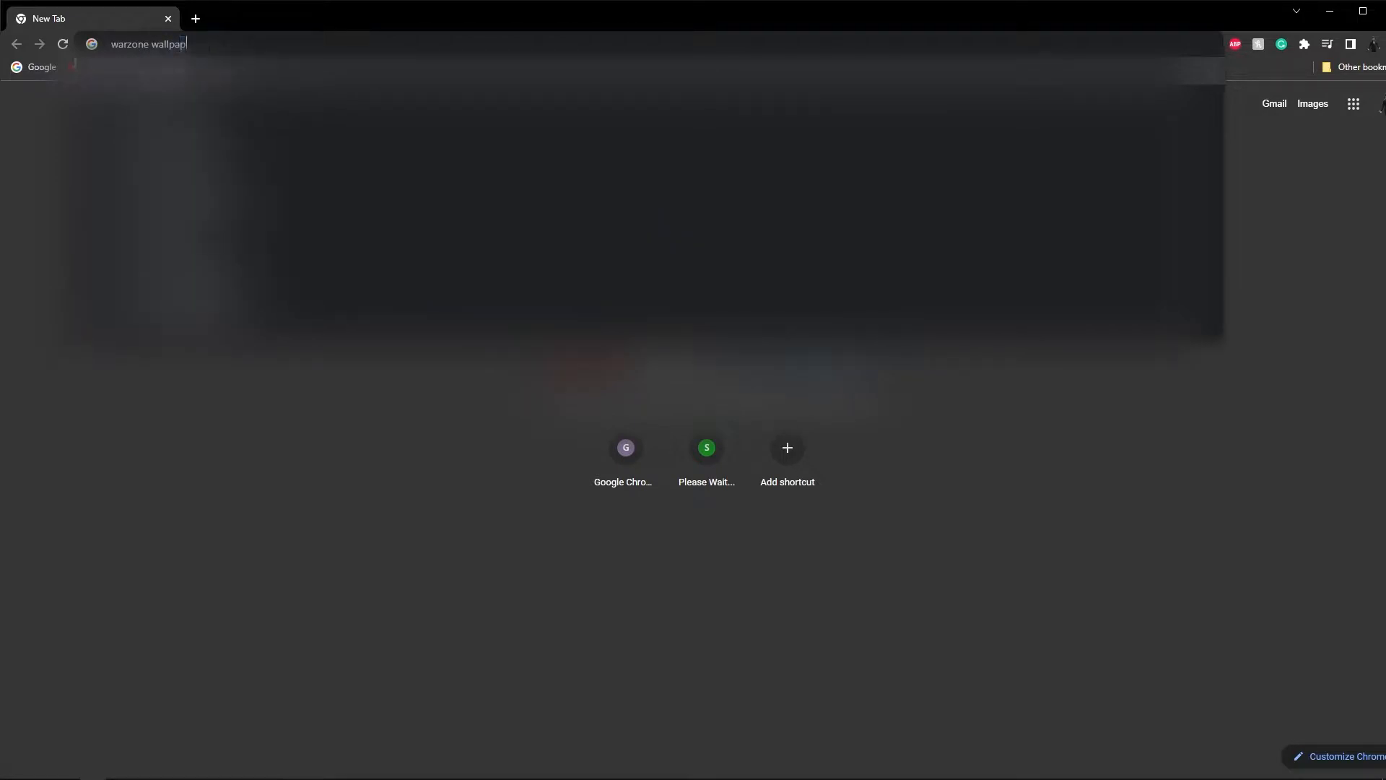
pyautogui.press('BackSpace')
pyautogui.press('BackSpace')
pyautogui.press('BackSpace')
pyautogui.press('BackSpace')
pyautogui.press('BackSpace')
pyautogui.press('BackSpace')
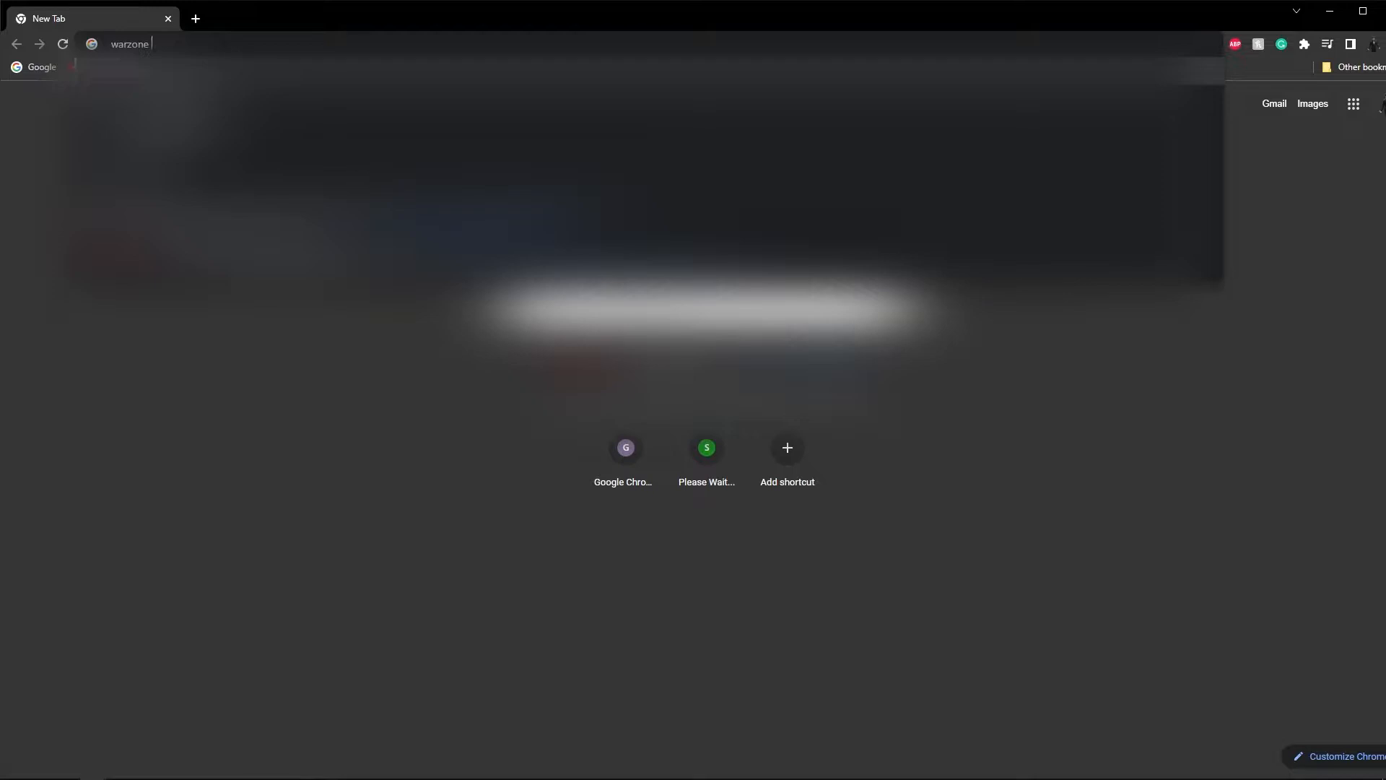
pyautogui.write('ses')
pyautogui.press('Down')
pyautogui.press('Down')
pyautogui.press('Return')
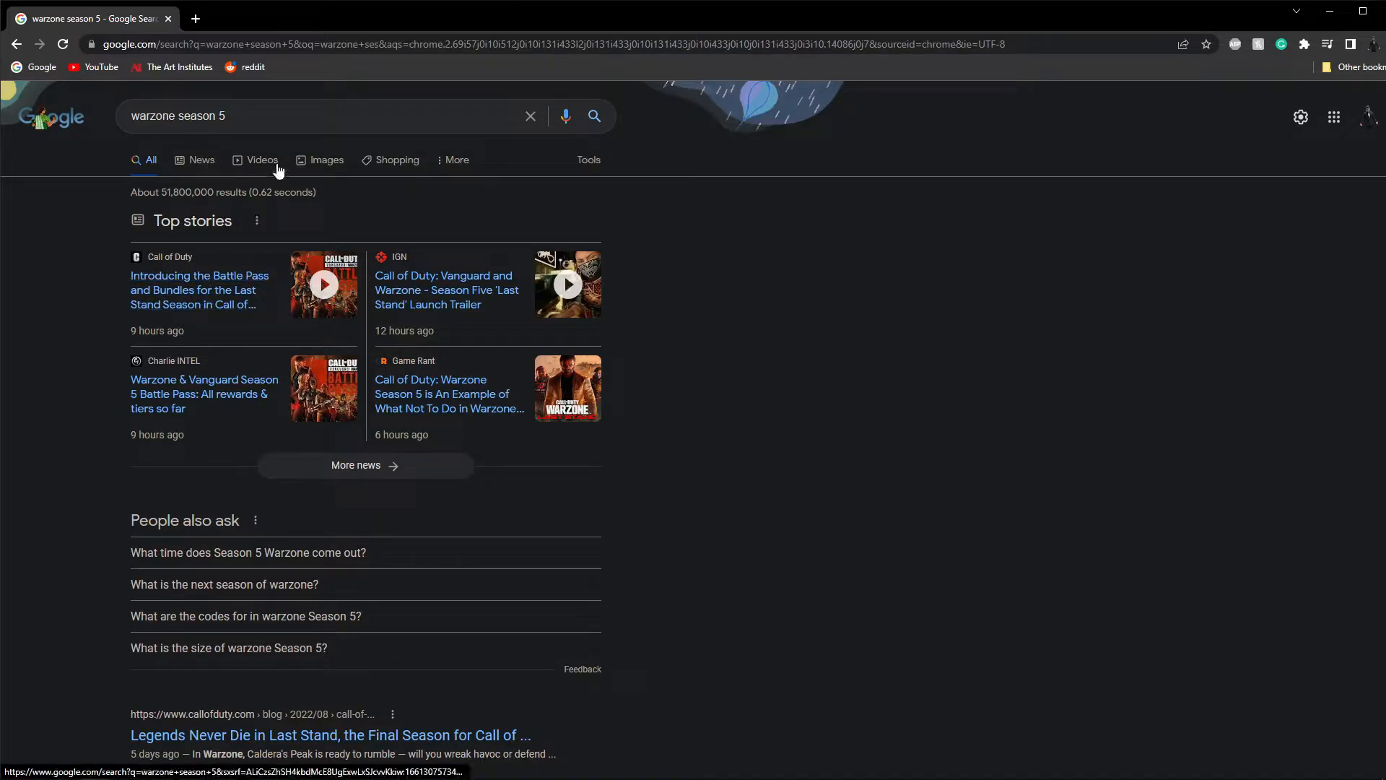
# Open the Call of Duty article introducing the Last Stand battle pass and save its header image to the computer.
pyautogui.click(191, 289)
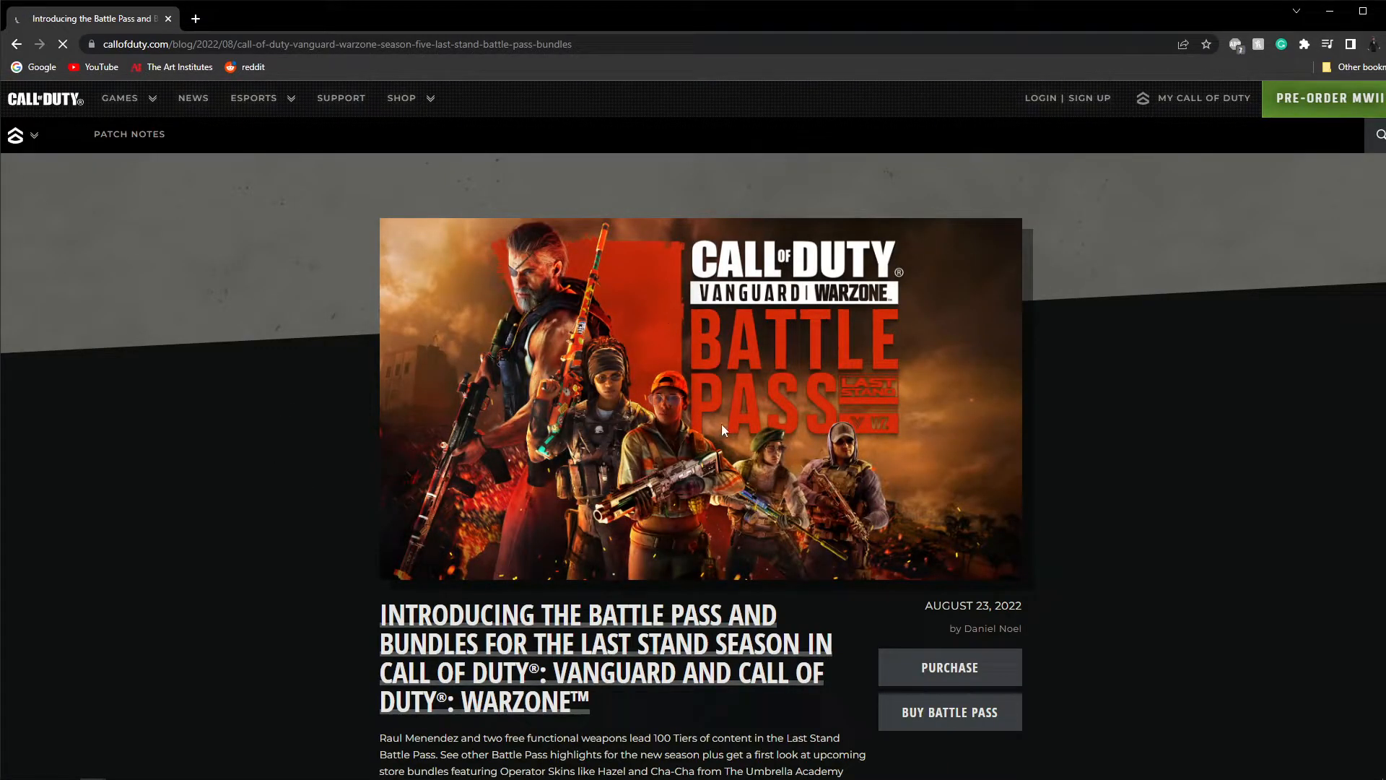
pyautogui.rightClick(821, 374)
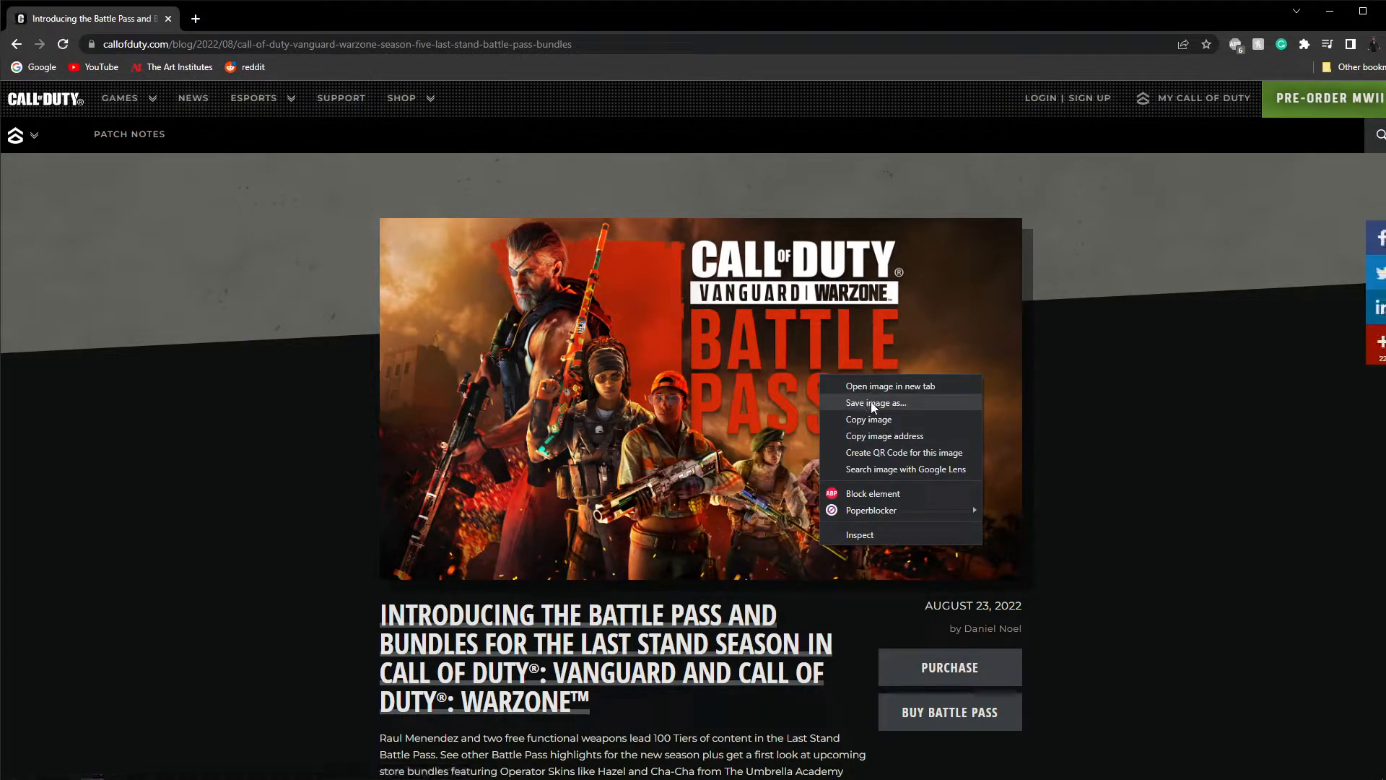
pyautogui.click(874, 402)
pyautogui.click(572, 348)
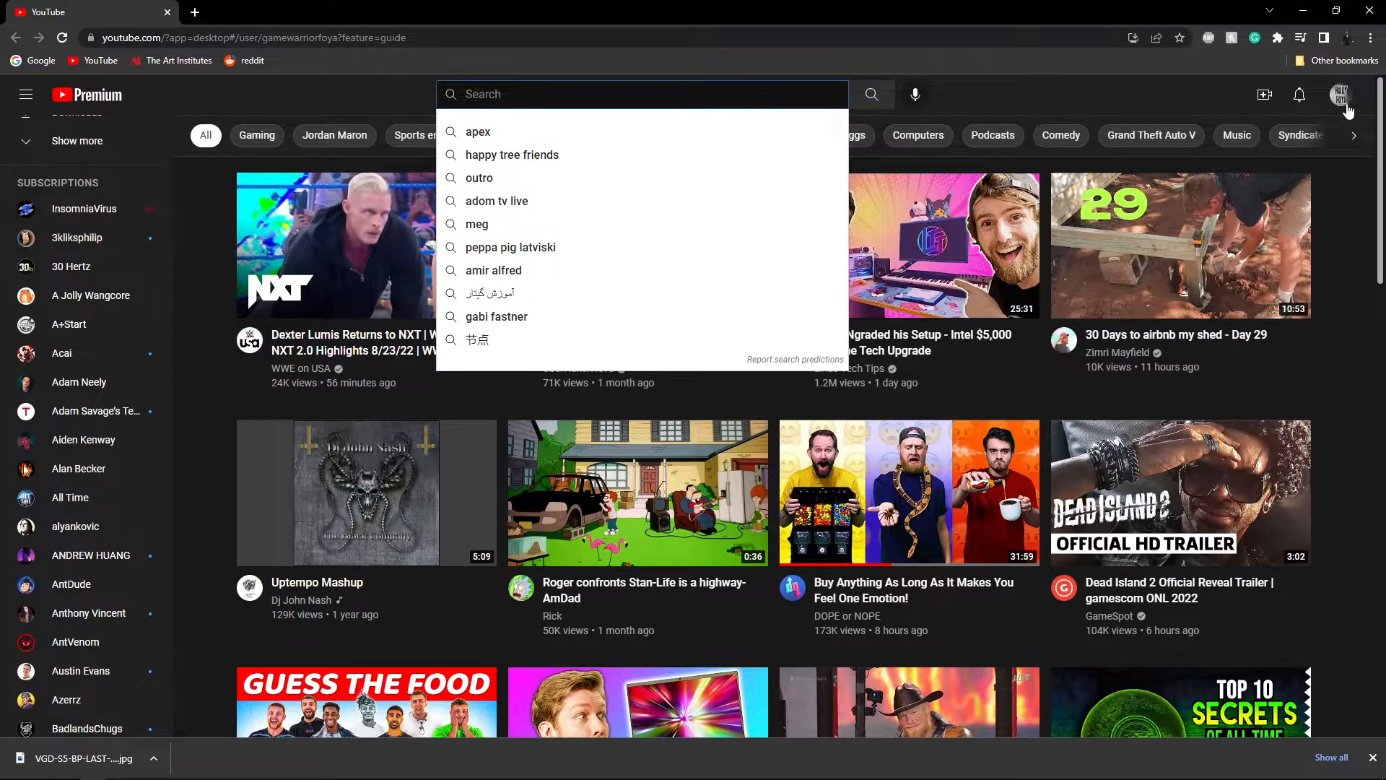
# Search YouTube for the channel's MultiVersus videos and open the video "I LOVE MULTIVERSUS".
pyautogui.click(1341, 94)
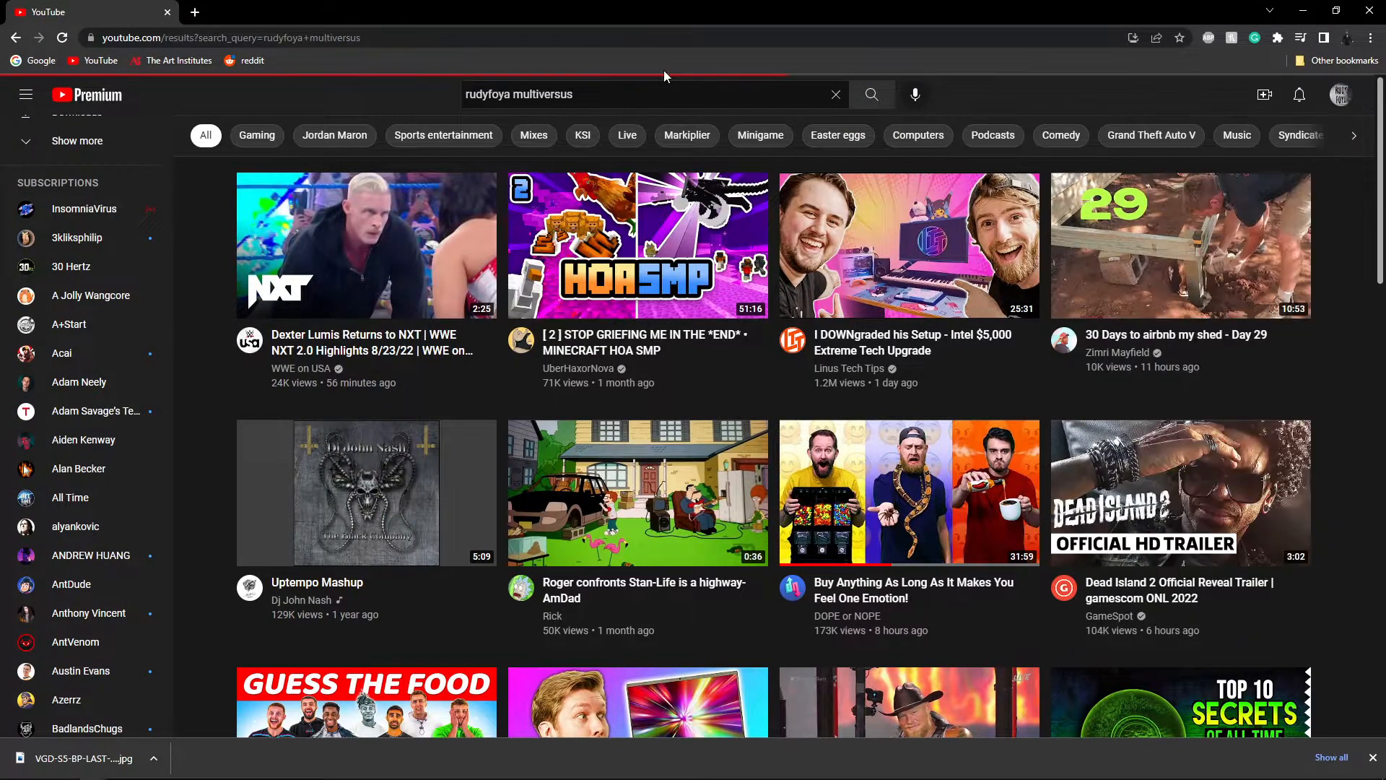
pyautogui.press('Return')
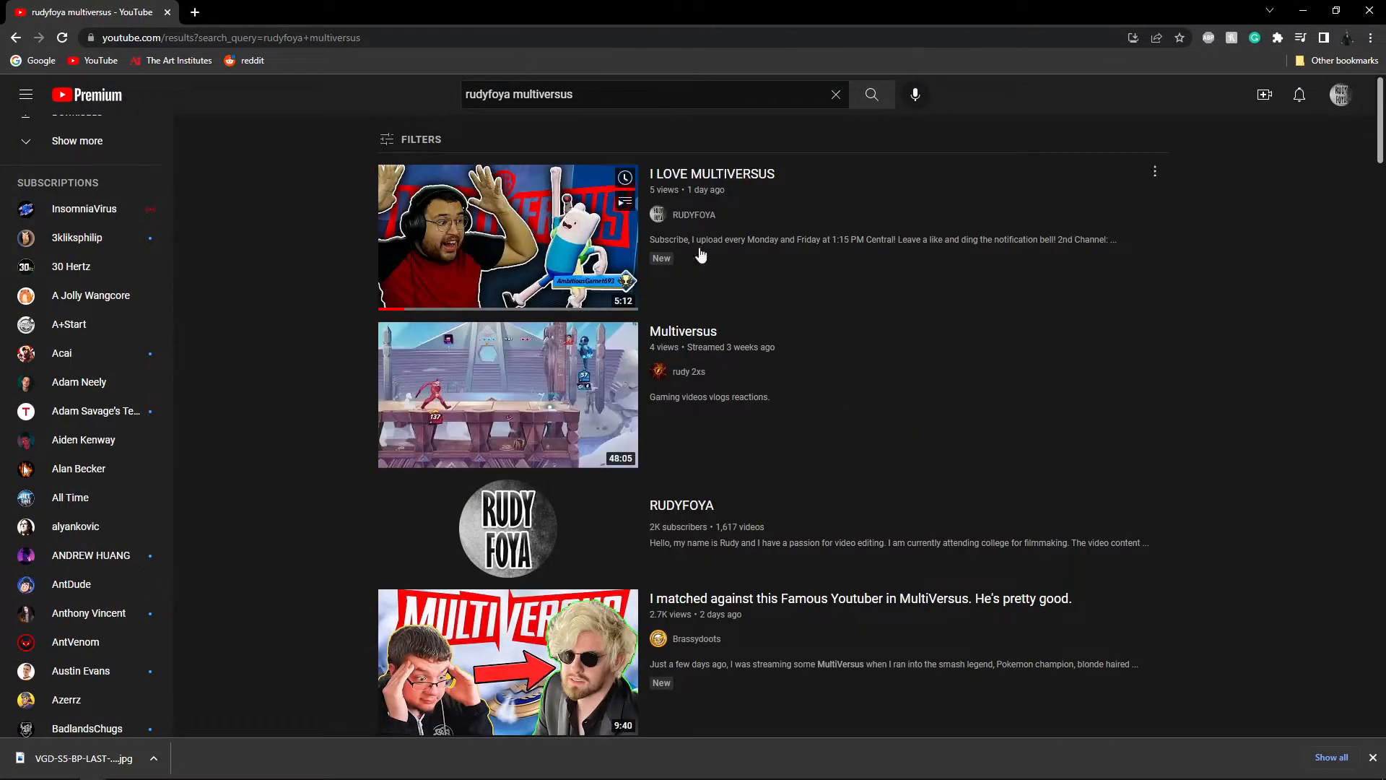
pyautogui.click(505, 289)
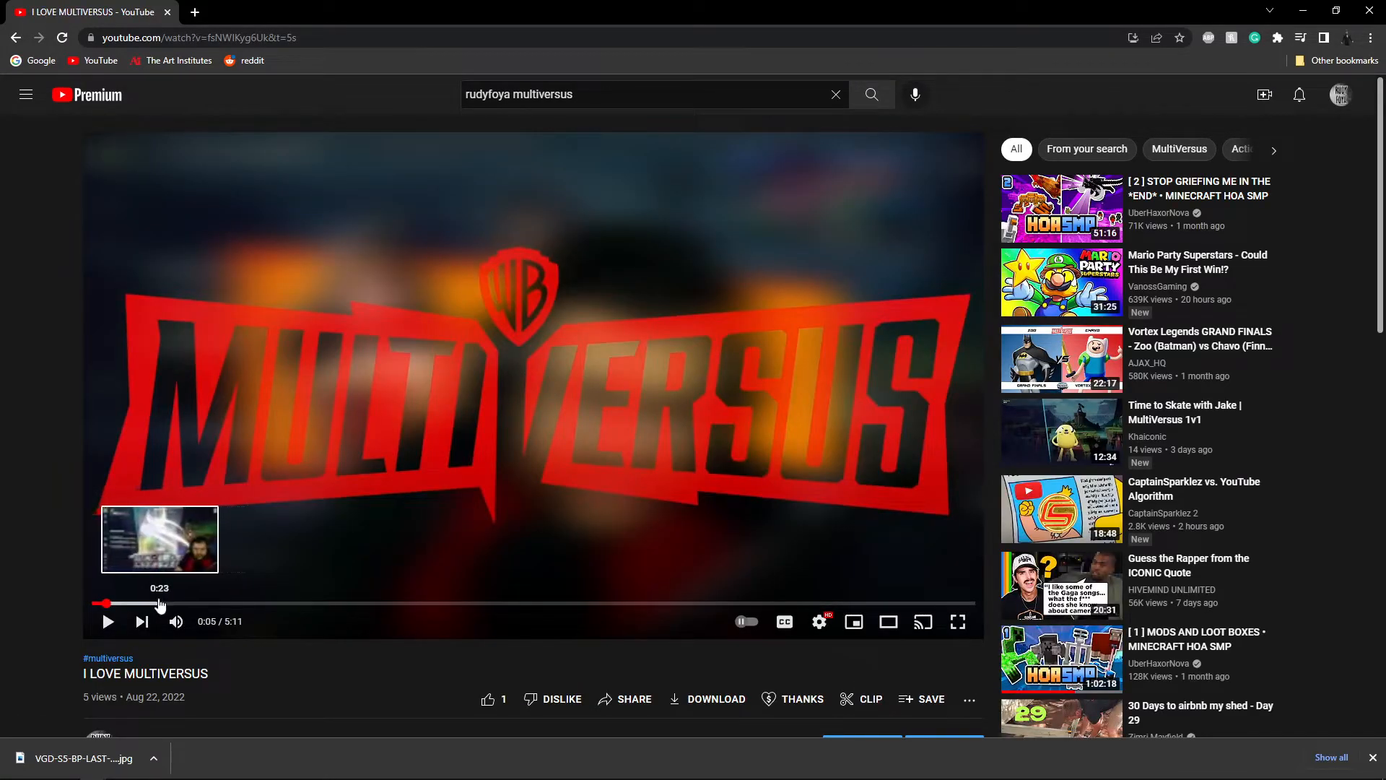
# Scrub the video to the gameplay frame at about 1:59 and show it in full screen.
pyautogui.click(146, 603)
pyautogui.moveTo(146, 603); pyautogui.dragTo(210, 605)
pyautogui.moveTo(210, 605); pyautogui.dragTo(349, 602)
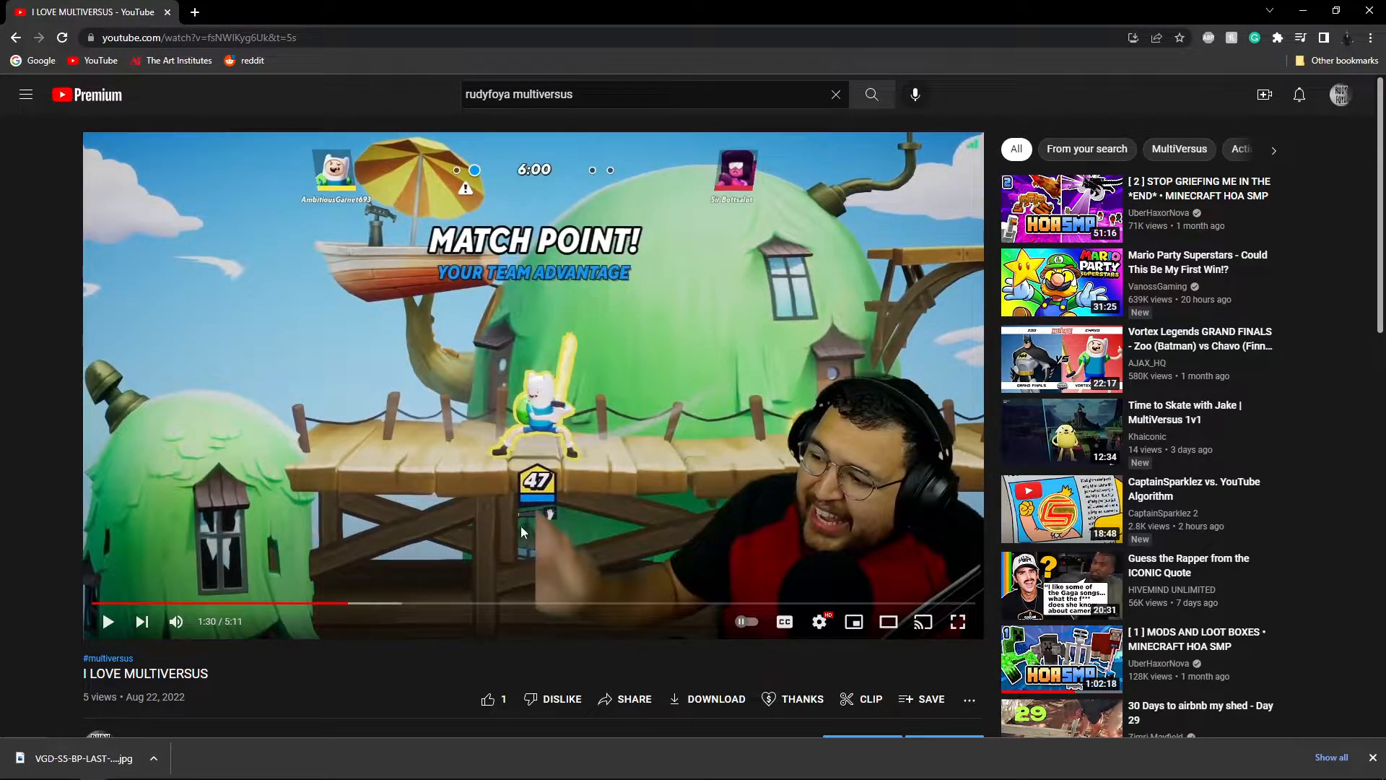
pyautogui.moveTo(265, 605); pyautogui.dragTo(428, 604)
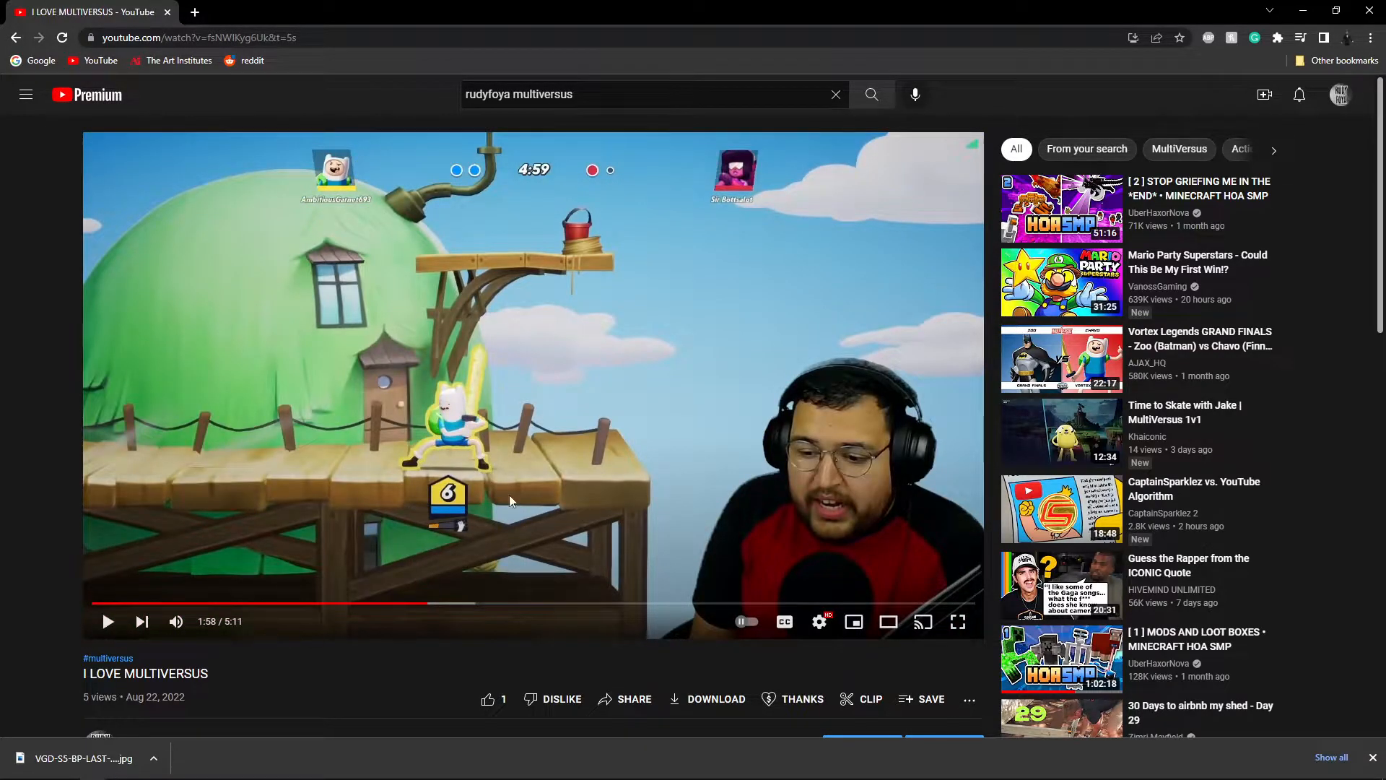
pyautogui.doubleClick(436, 429)
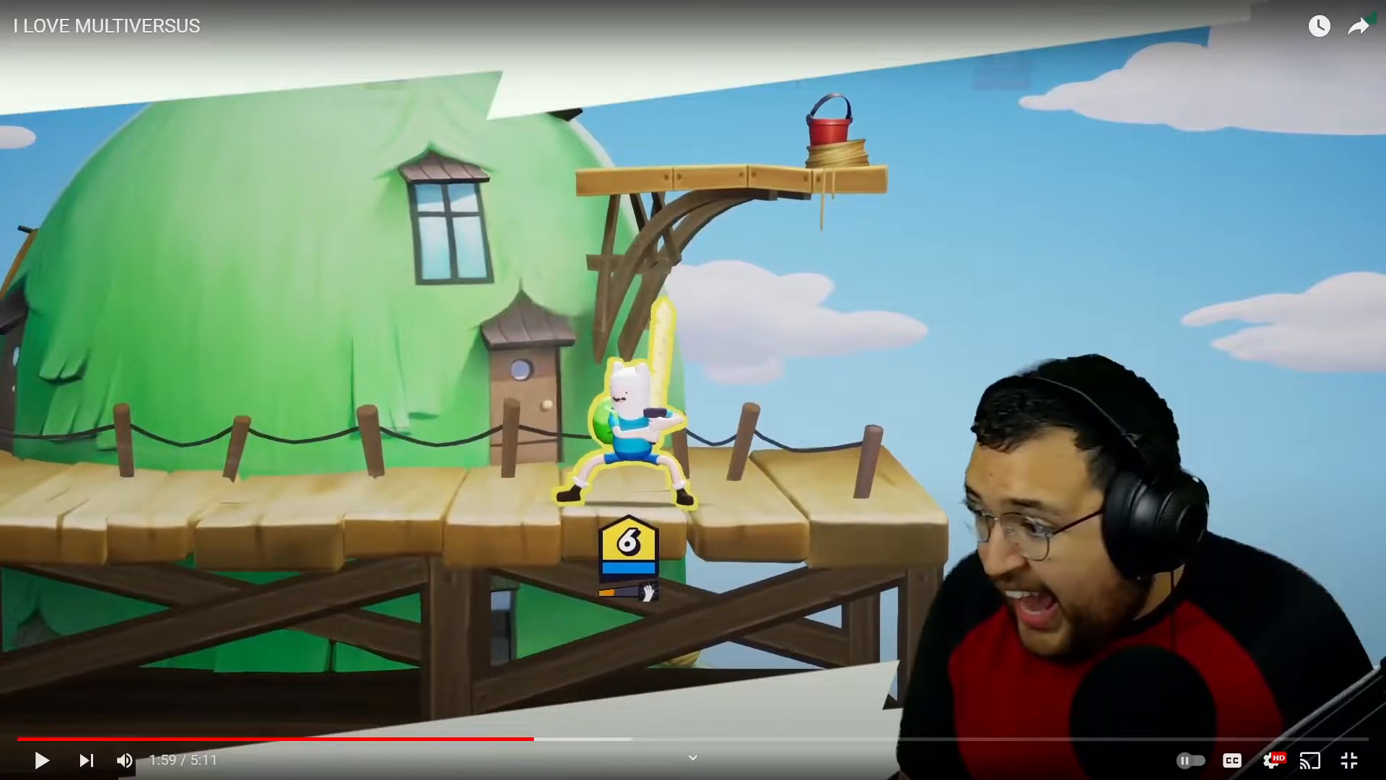
# Open Snipping Tool, capture the full-screen video frame as a Window Snip and save it as MULTI.
pyautogui.press('super')
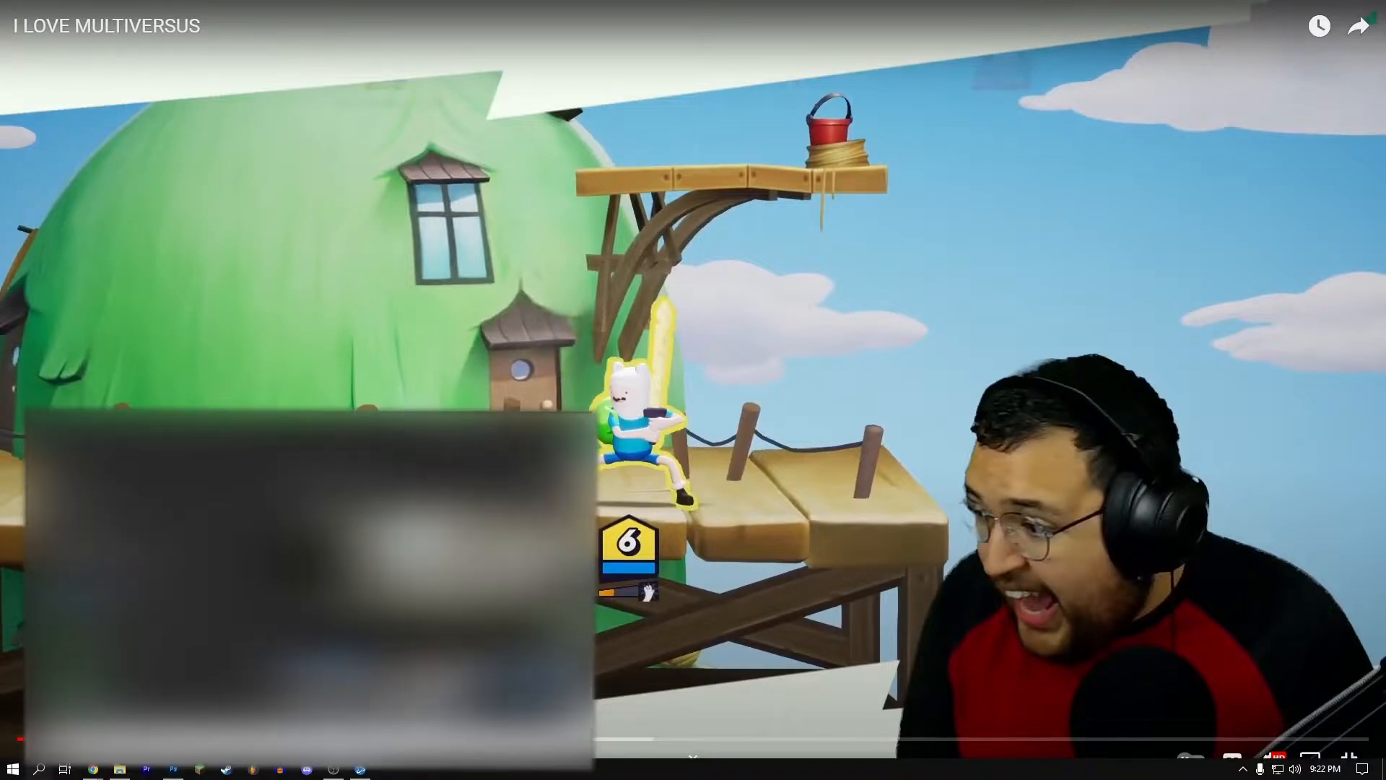
pyautogui.press('Return')
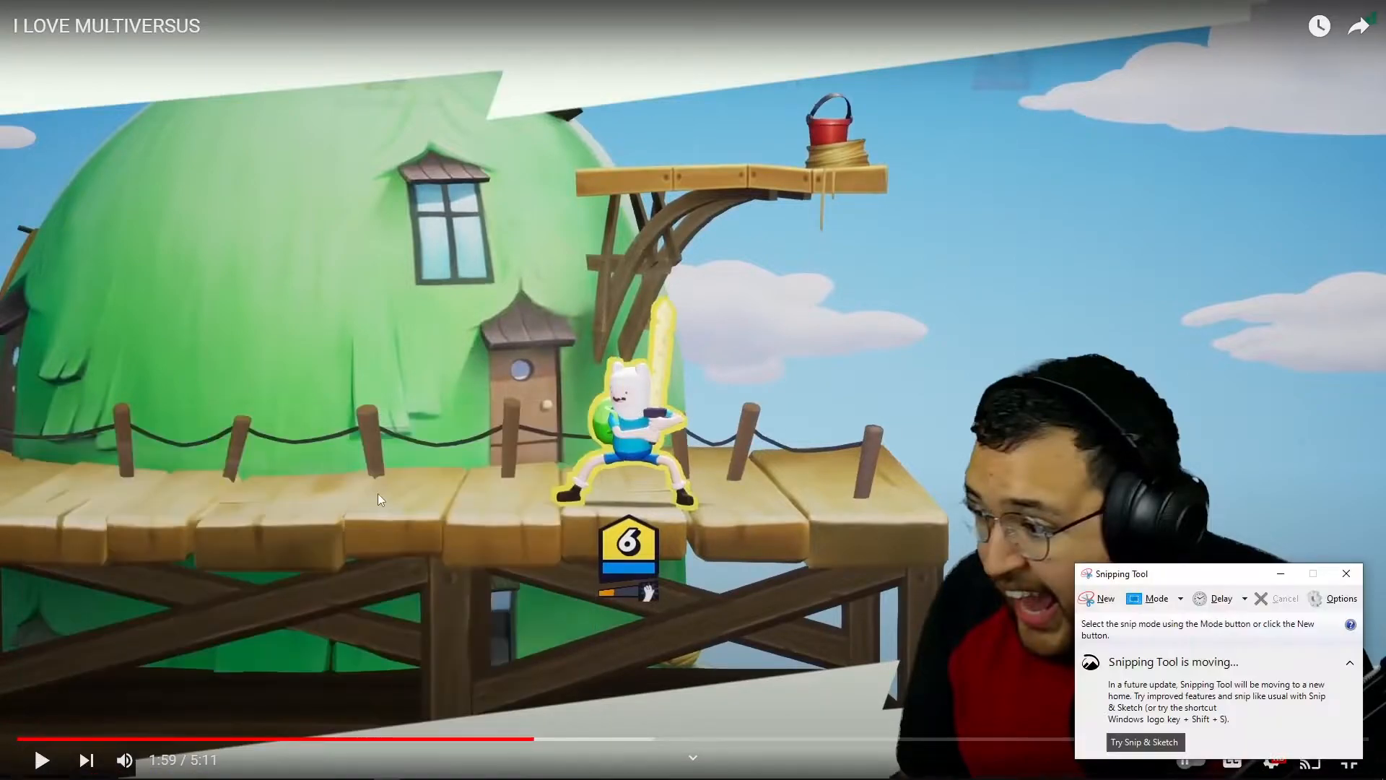
pyautogui.click(1139, 603)
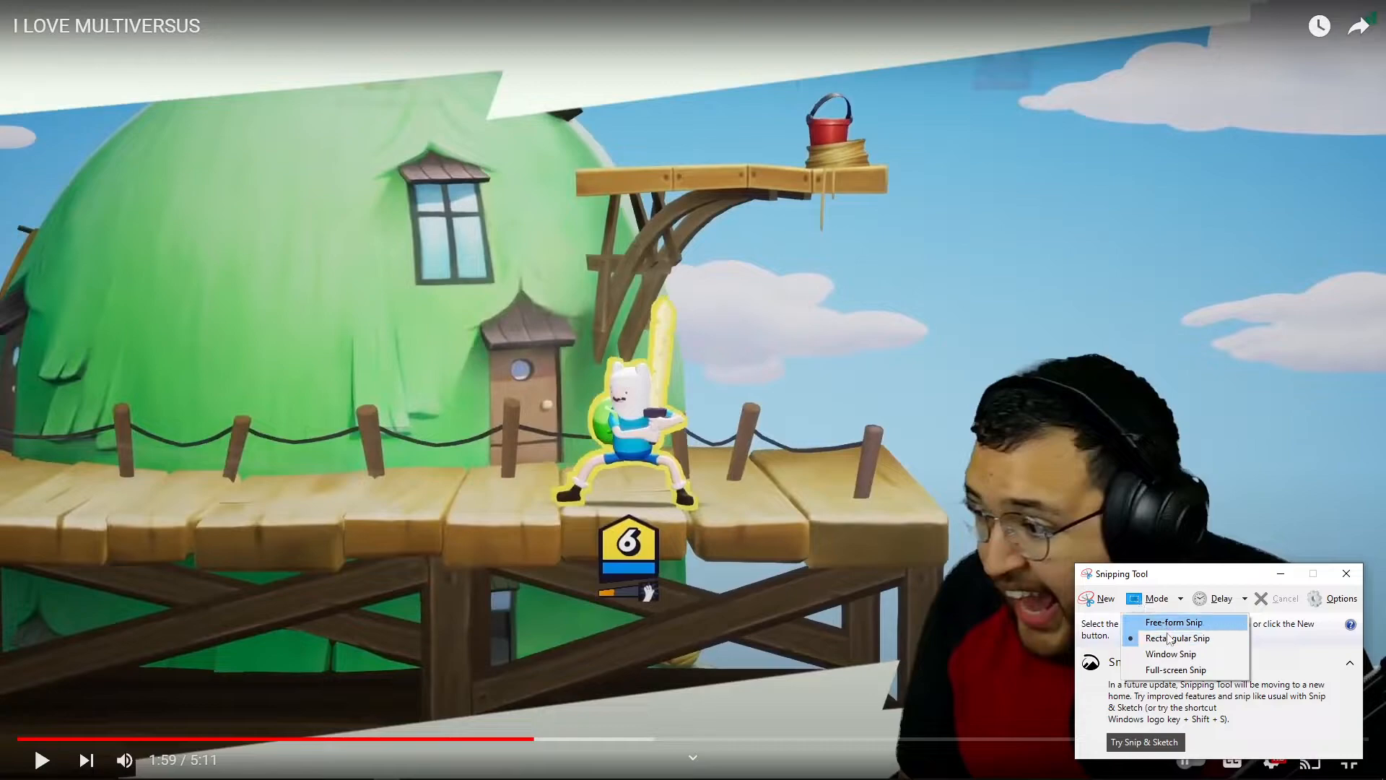
pyautogui.click(1159, 653)
pyautogui.click(774, 354)
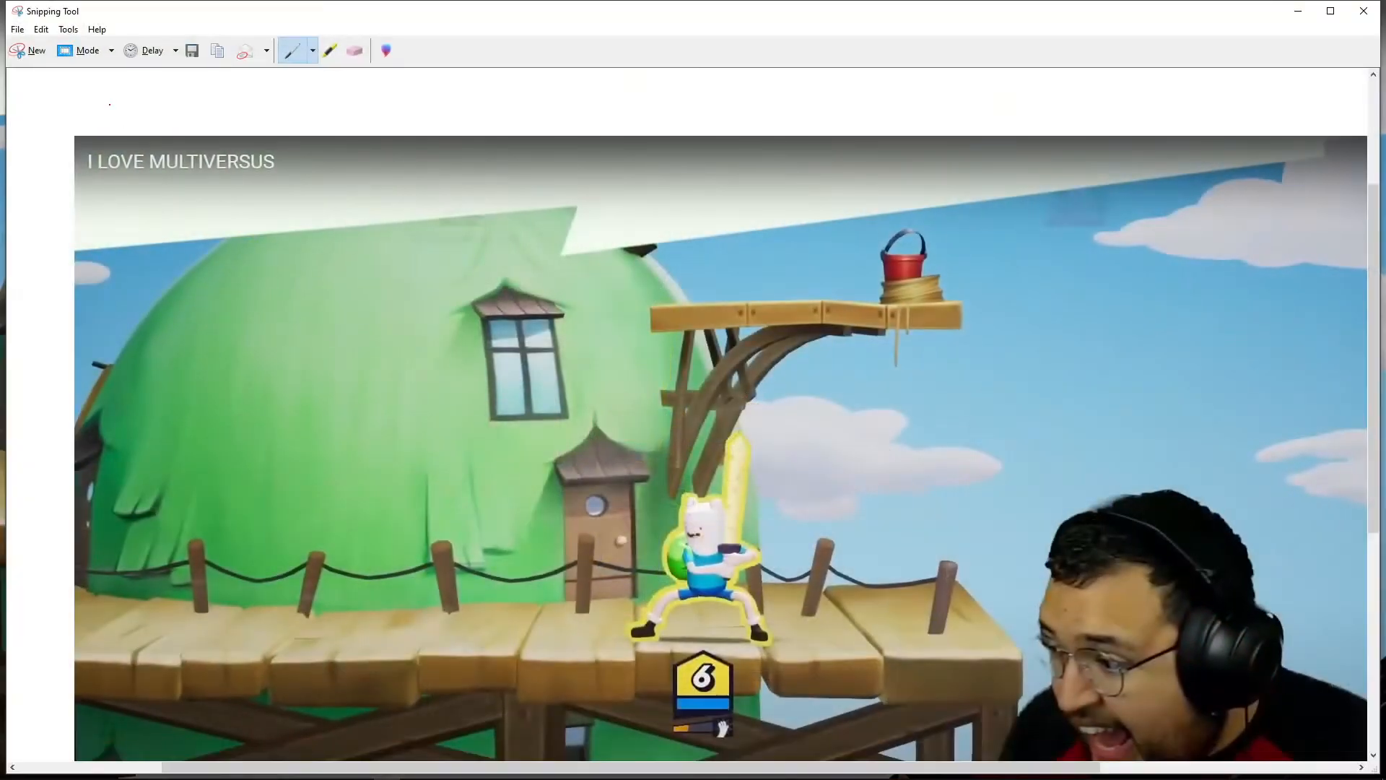
pyautogui.hotkey('ctrl', 's')
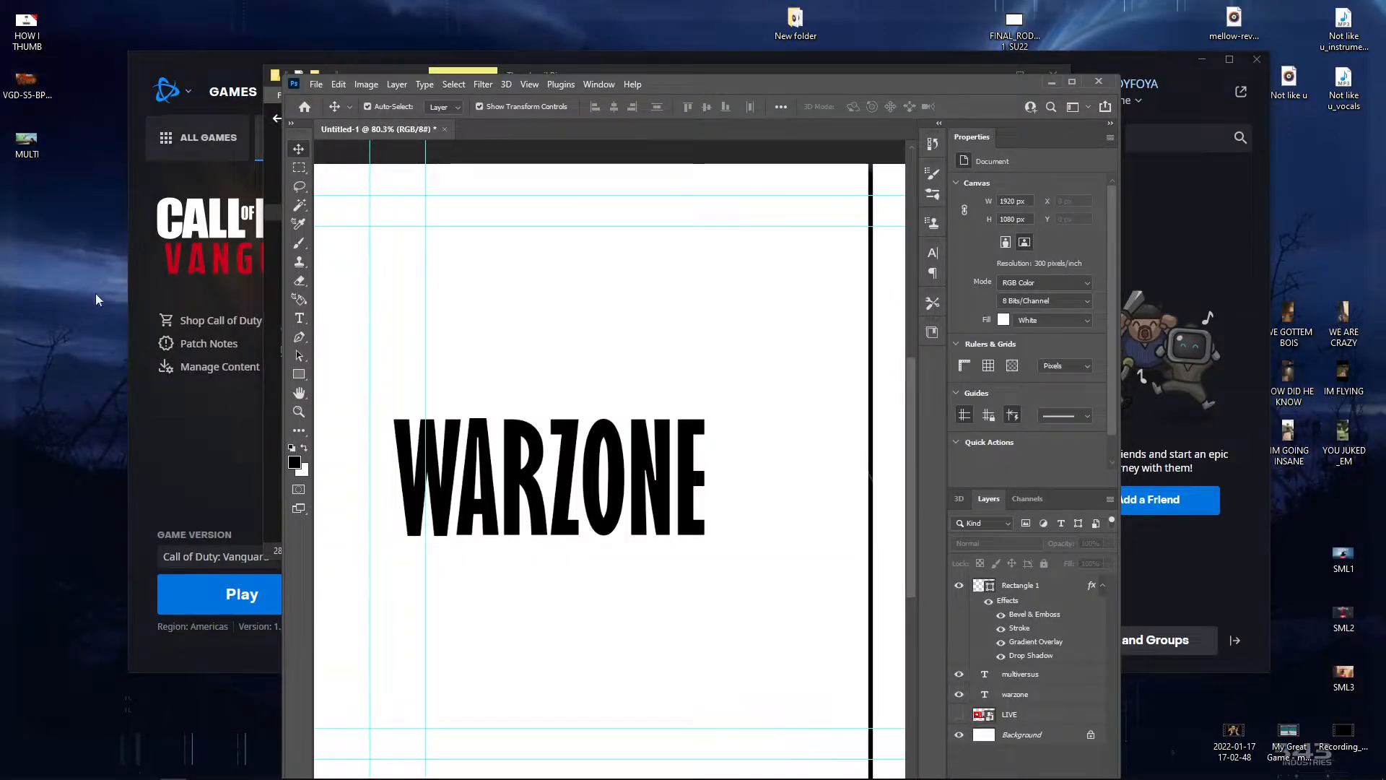
# Place the VGD-S5-BP-LAST-STAND-TOUT and MULTI images from the desktop into the Photoshop document and maximize its window.
pyautogui.moveTo(31, 223); pyautogui.dragTo(48, 76)
pyautogui.moveTo(36, 81); pyautogui.dragTo(689, 325)
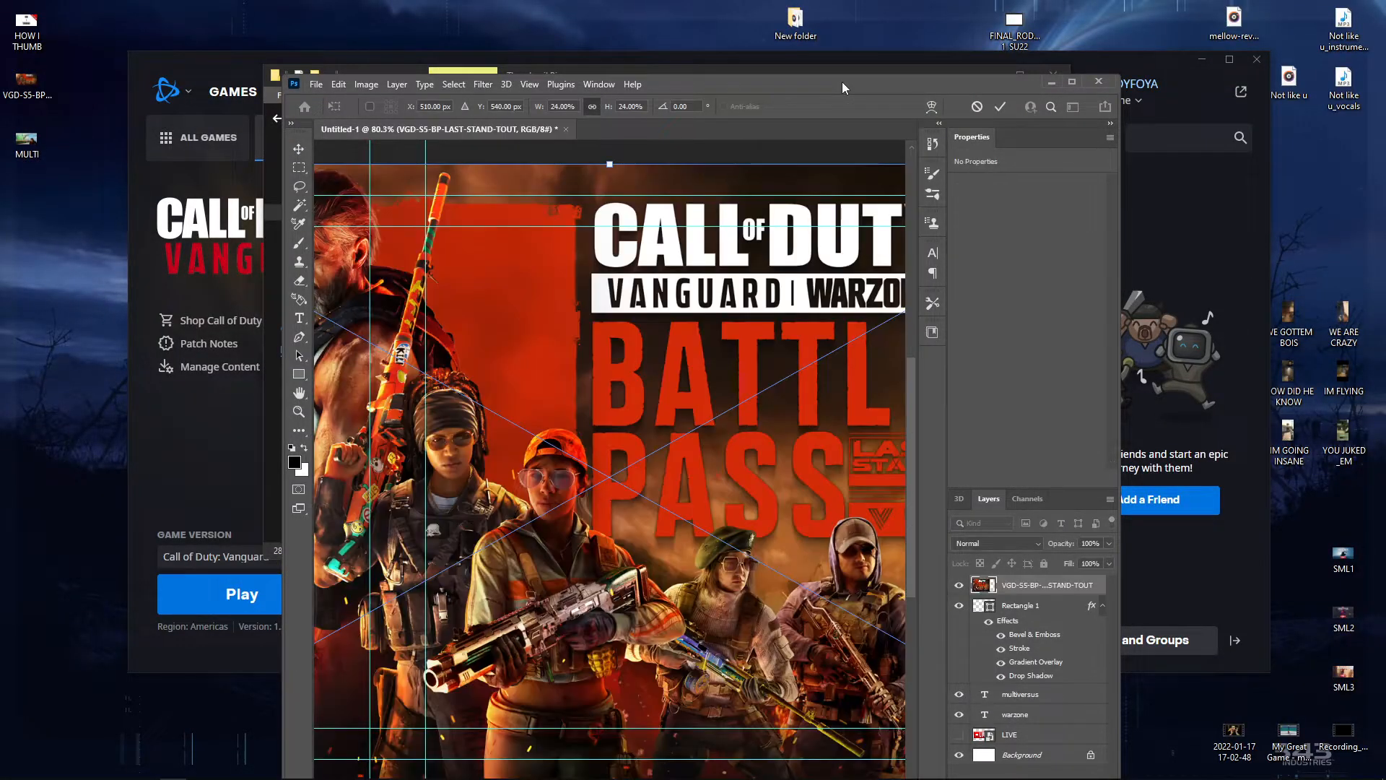
pyautogui.moveTo(842, 81); pyautogui.dragTo(852, 1)
pyautogui.press('Return')
pyautogui.press('Return')
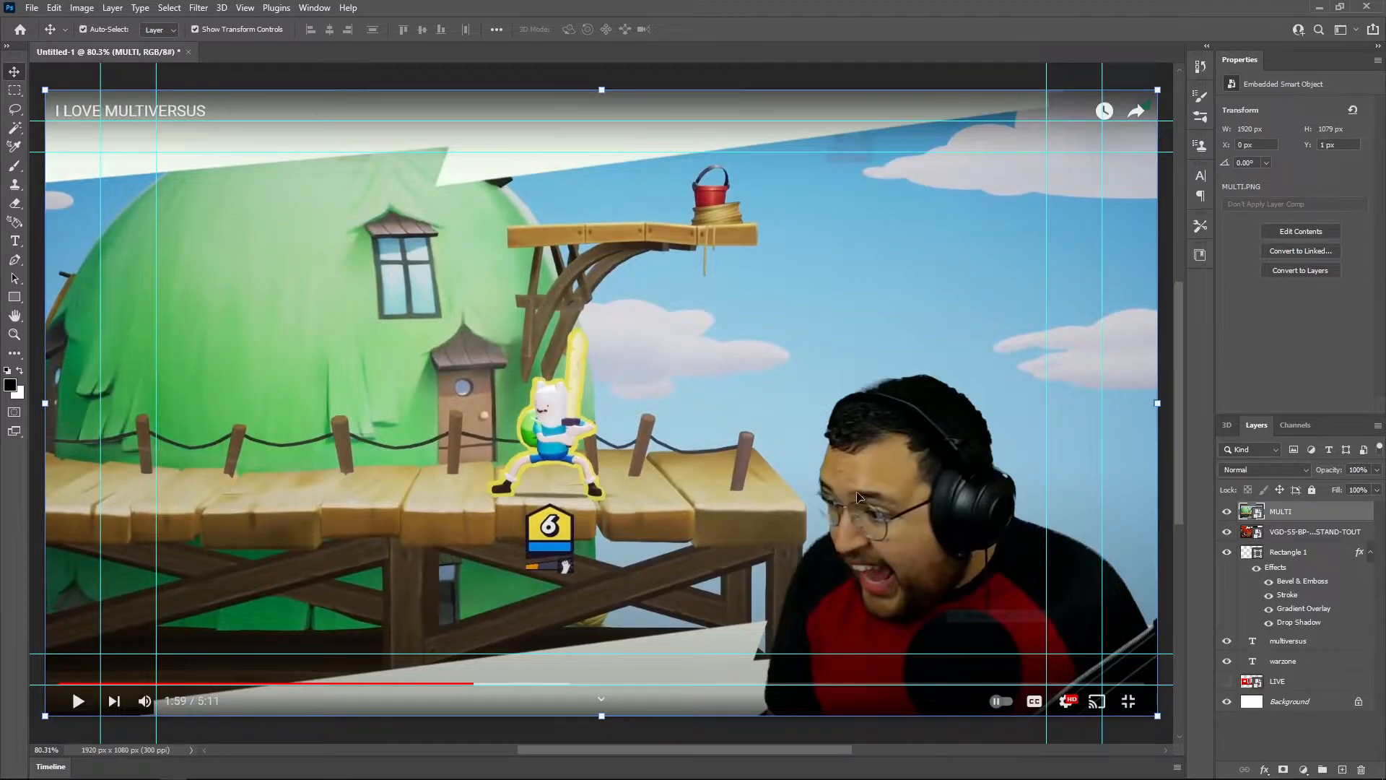
# Move the MULTI image to X -42 px, Y -26 px while hiding and reshowing the guides, and apply the transform.
pyautogui.click(1287, 732)
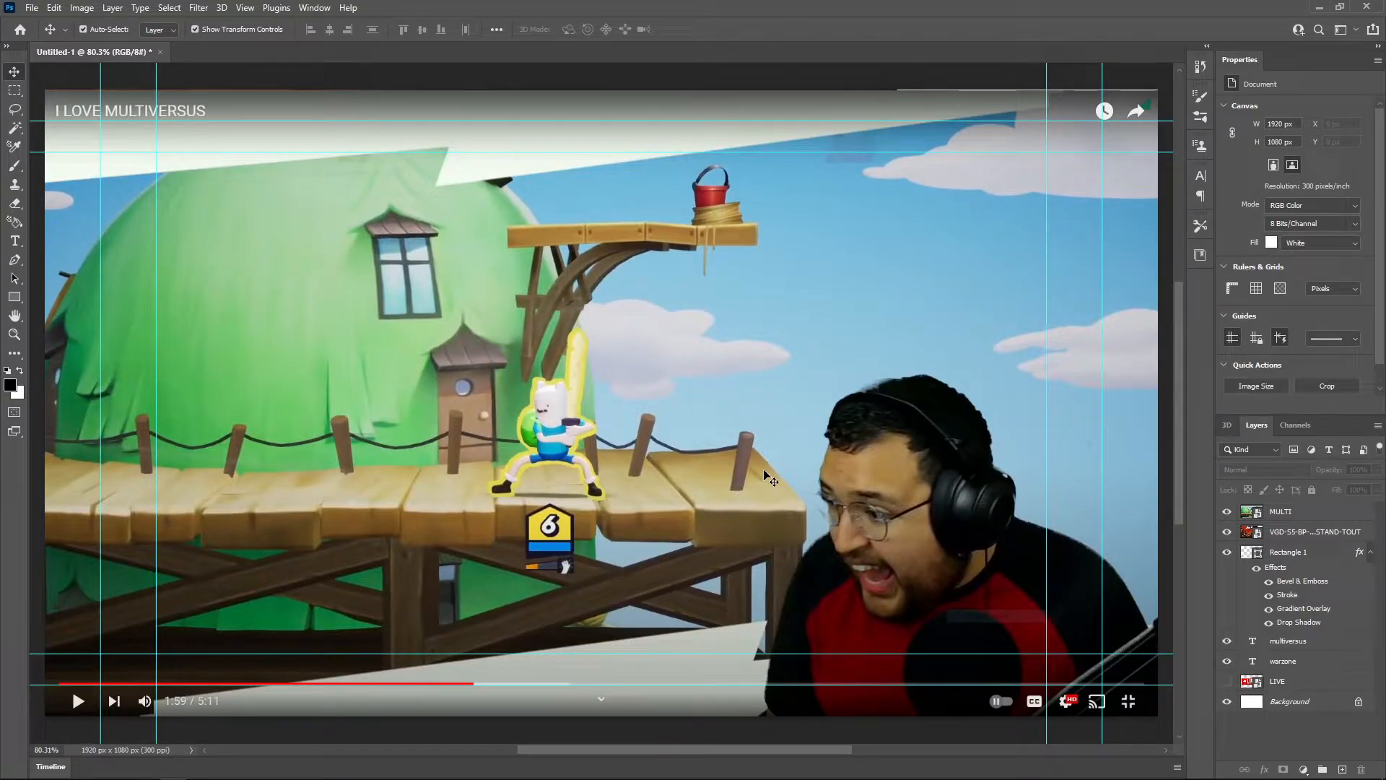
pyautogui.hotkey('ctrl', ';')
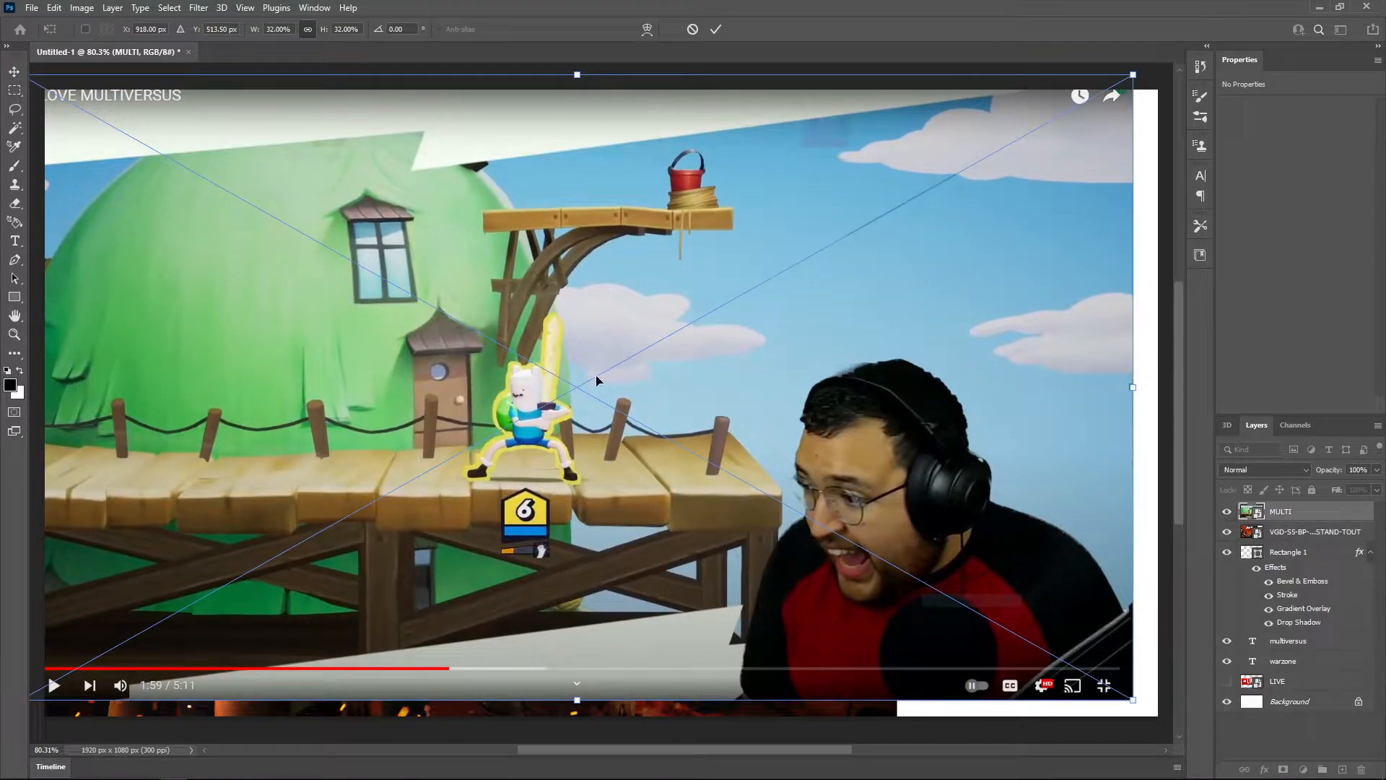
pyautogui.hotkey('ctrl', ';')
pyautogui.hotkey('ctrl', 'h')
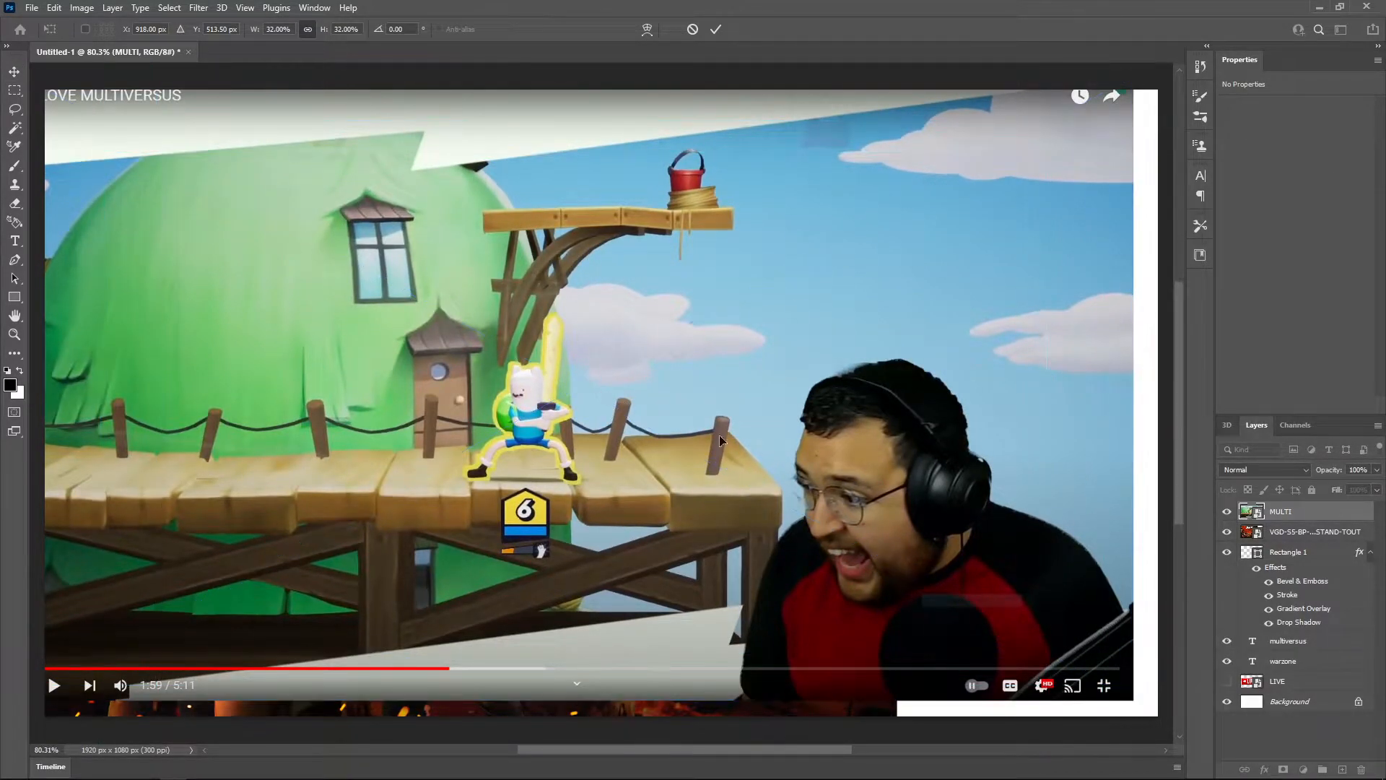
pyautogui.hotkey('ctrl', 'h')
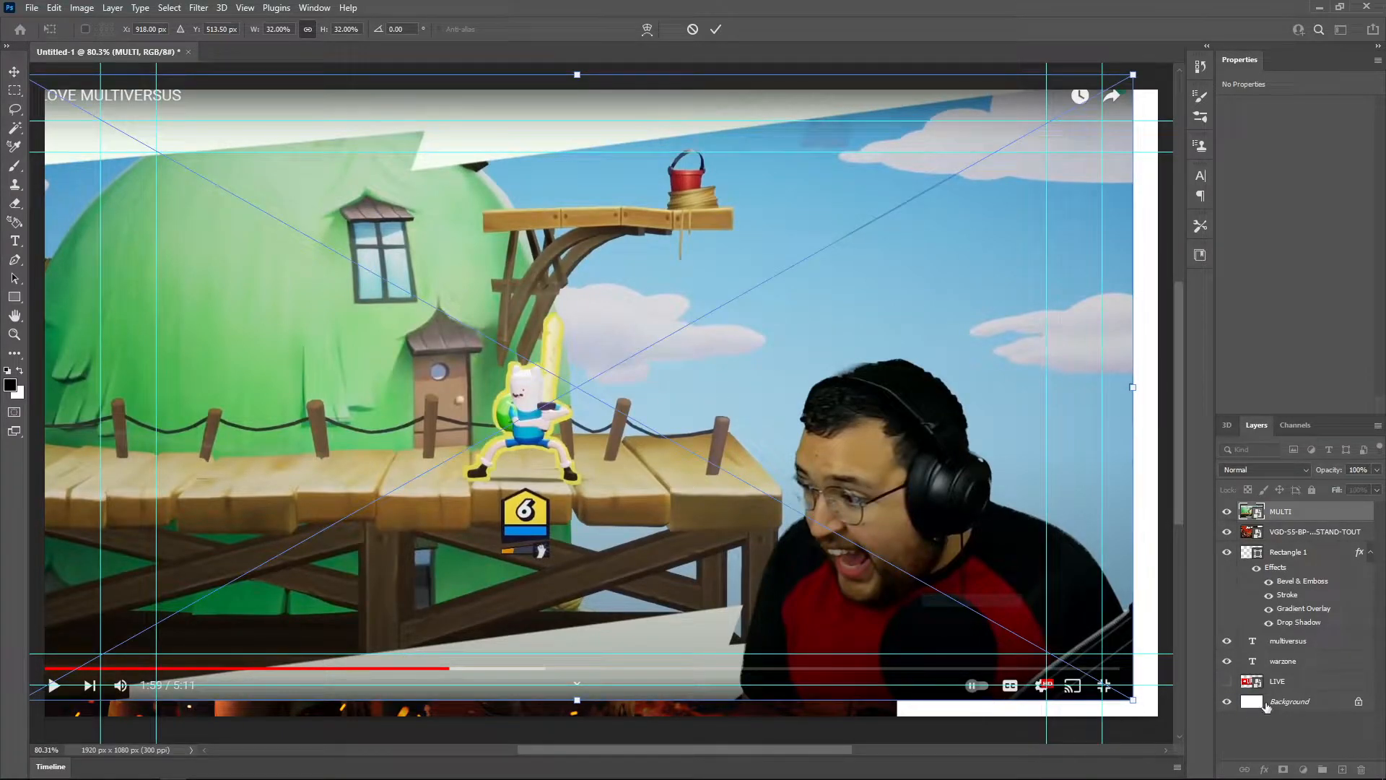
pyautogui.press('Return')
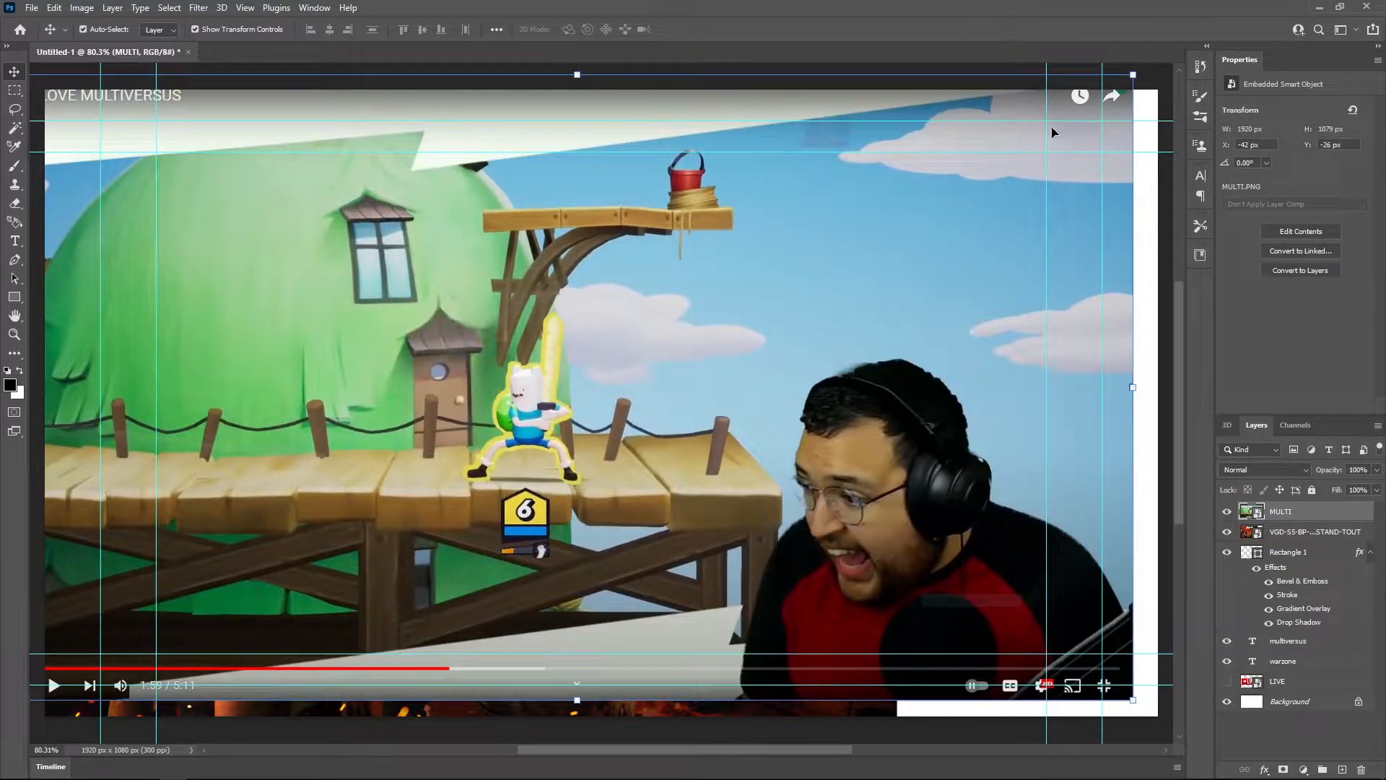
# Hide the guides and shift the MULTI image to X -52 px, Y -31 px.
pyautogui.hotkey('ctrl', 'h')
pyautogui.moveTo(966, 293); pyautogui.dragTo(960, 289)
# Toggle the document's CMYK proof colours preview on and off several times.
pyautogui.hotkey('ctrl', 'y')
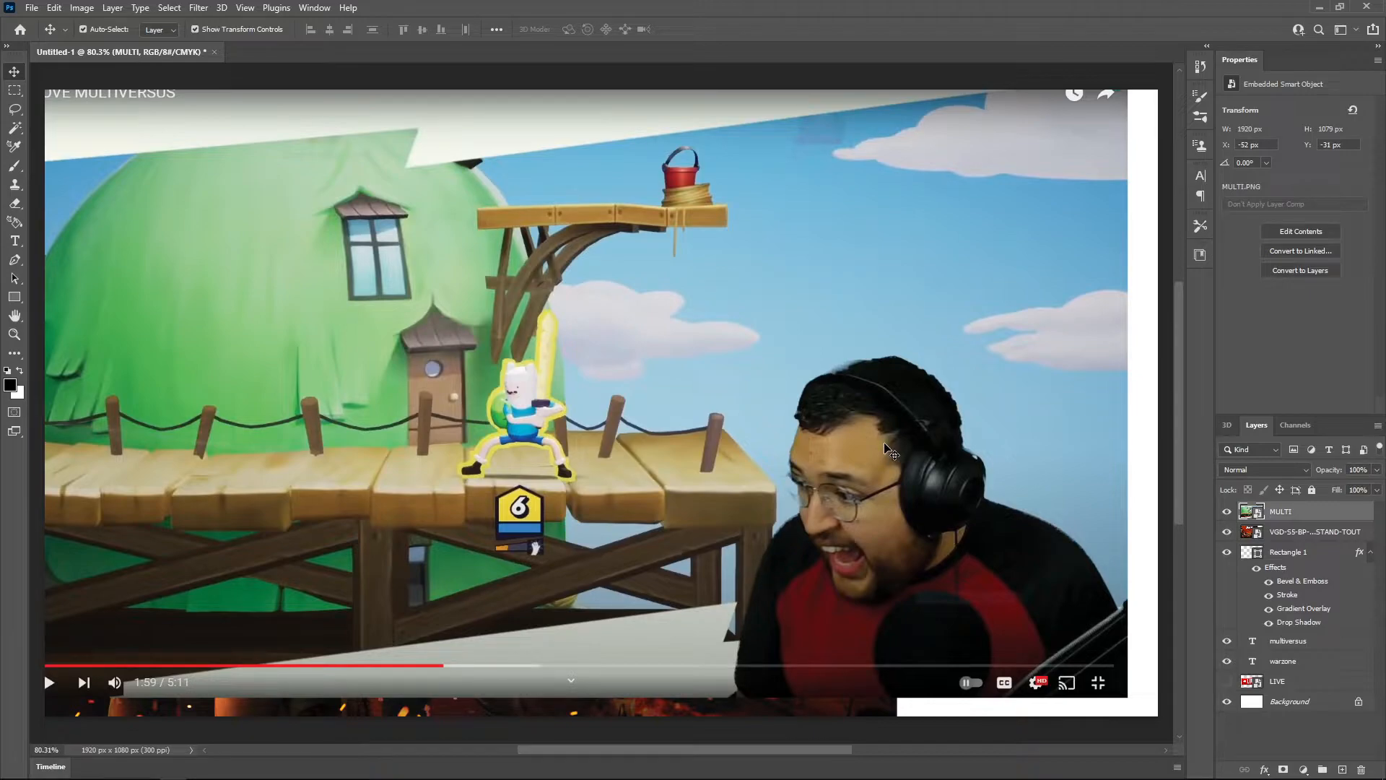
pyautogui.hotkey('ctrl', 'y')
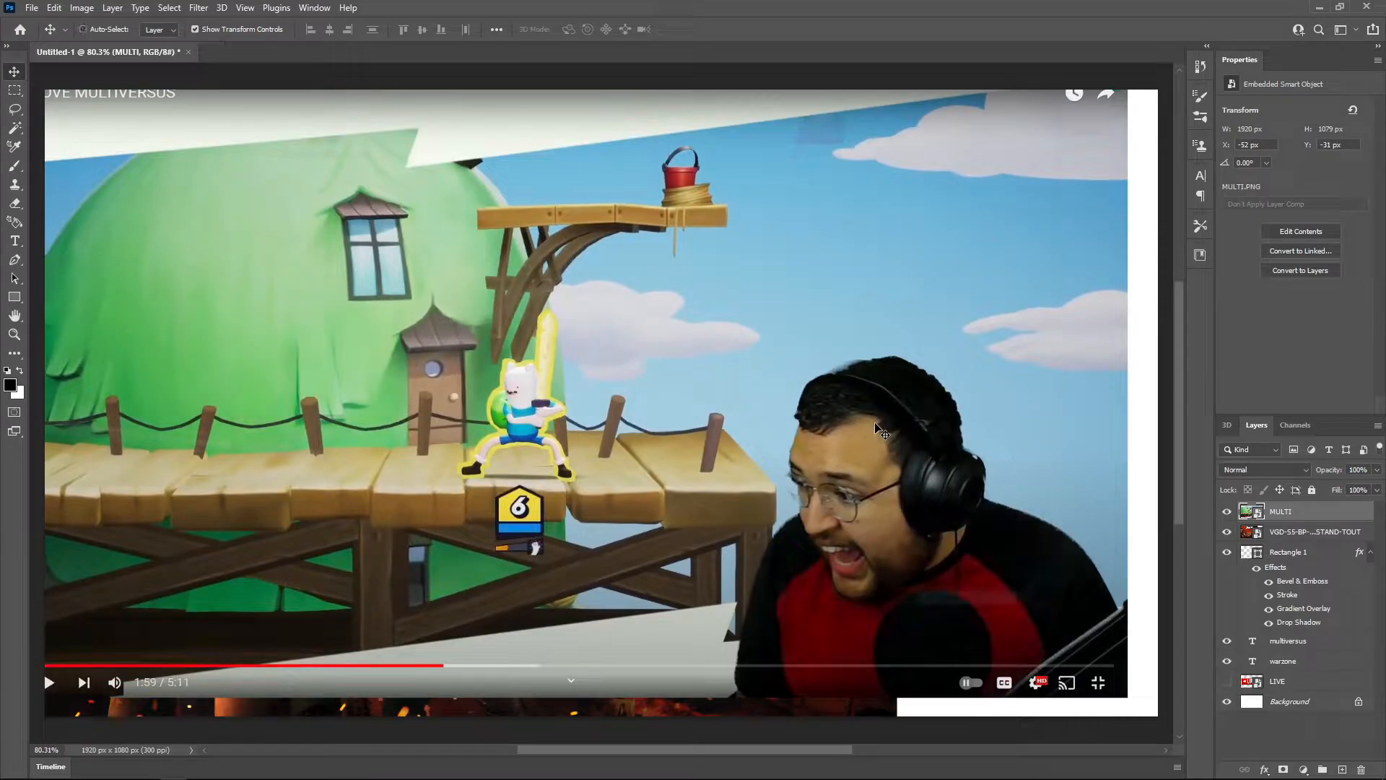
pyautogui.hotkey('ctrl', 'y')
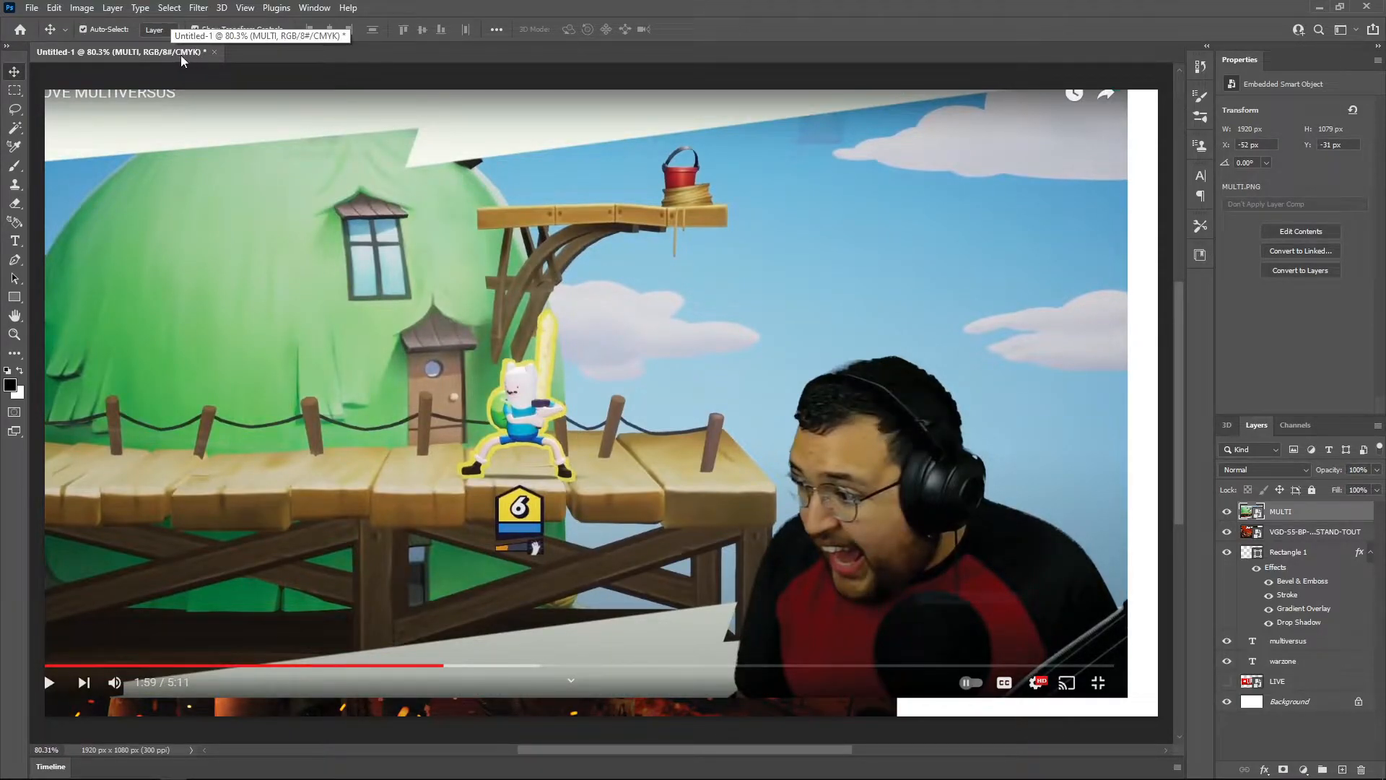
pyautogui.hotkey('ctrl', 'y')
pyautogui.hotkey('ctrl', 'y')
pyautogui.hotkey('ctrl', 'y')
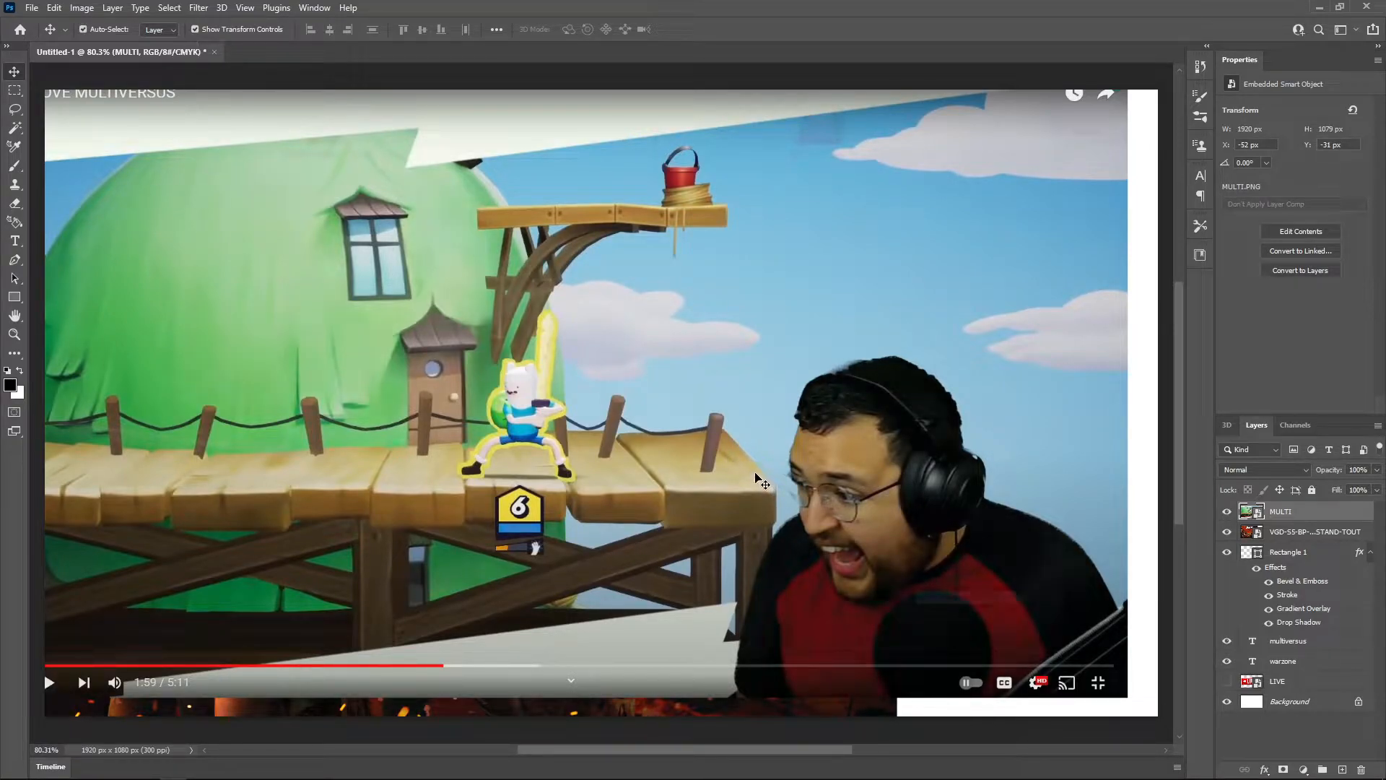
# Transform the MULTI image, moving it back so that it fills the canvas, and apply the transform.
pyautogui.hotkey('ctrl', 't')
pyautogui.moveTo(685, 469); pyautogui.dragTo(713, 488)
pyautogui.press('Return')
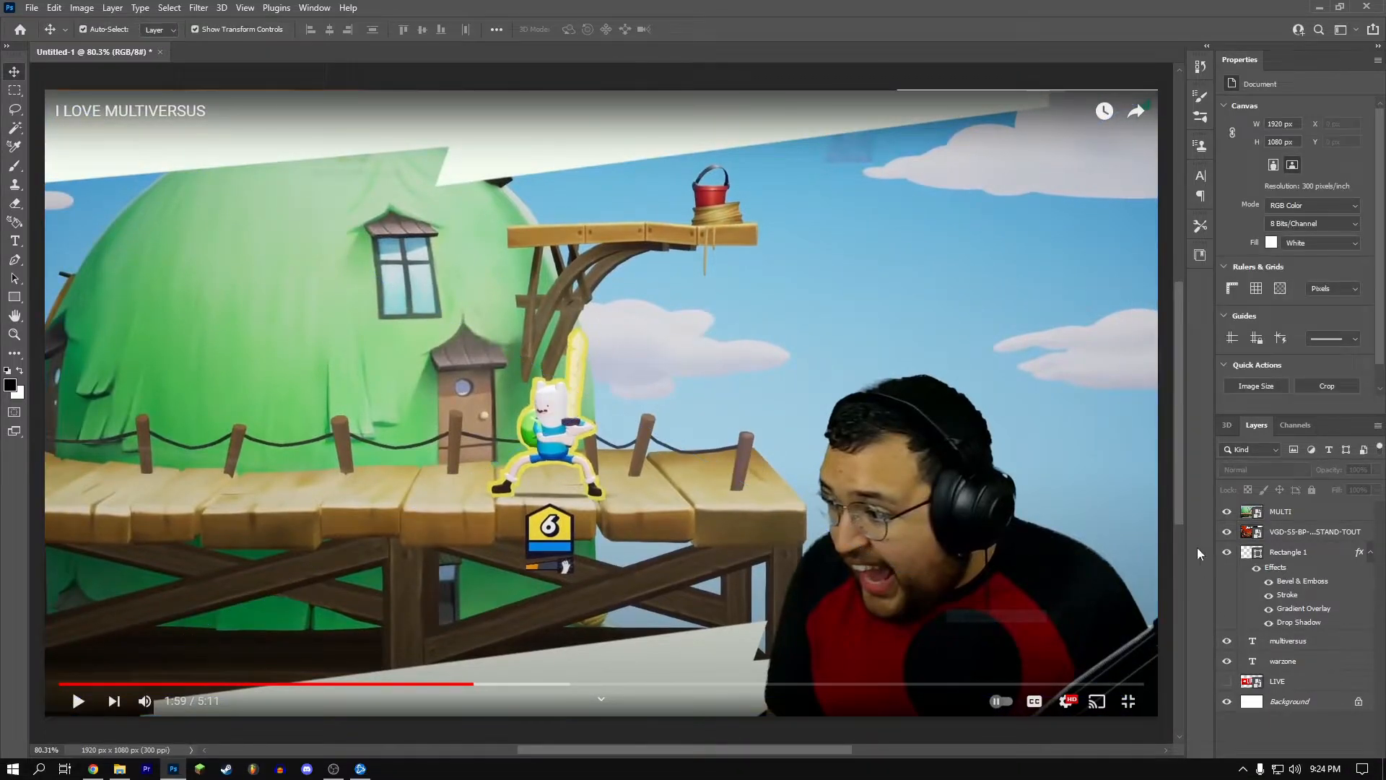
# Hide the MULTI image layer and delete the multiversus and warzone text layers.
pyautogui.click(1226, 511)
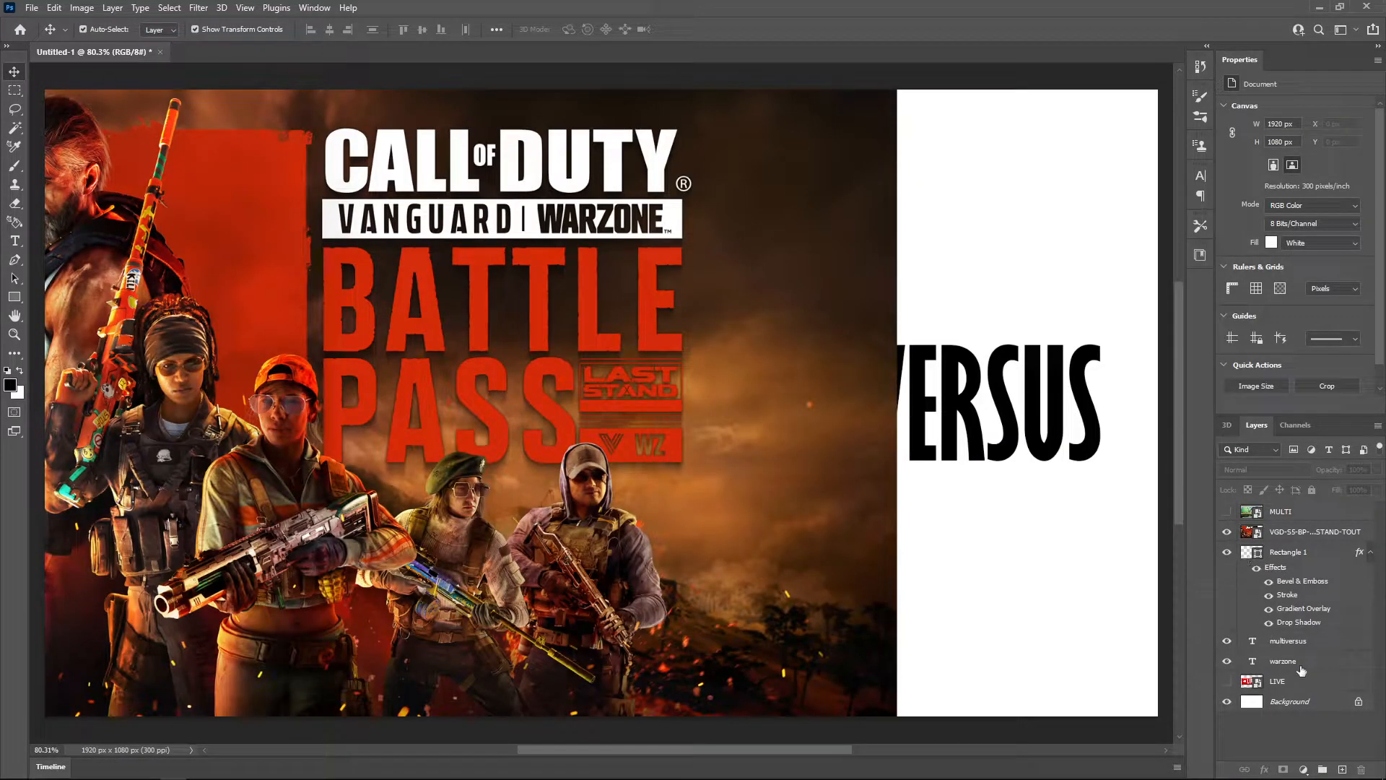
pyautogui.click(1300, 642)
pyautogui.press('Delete')
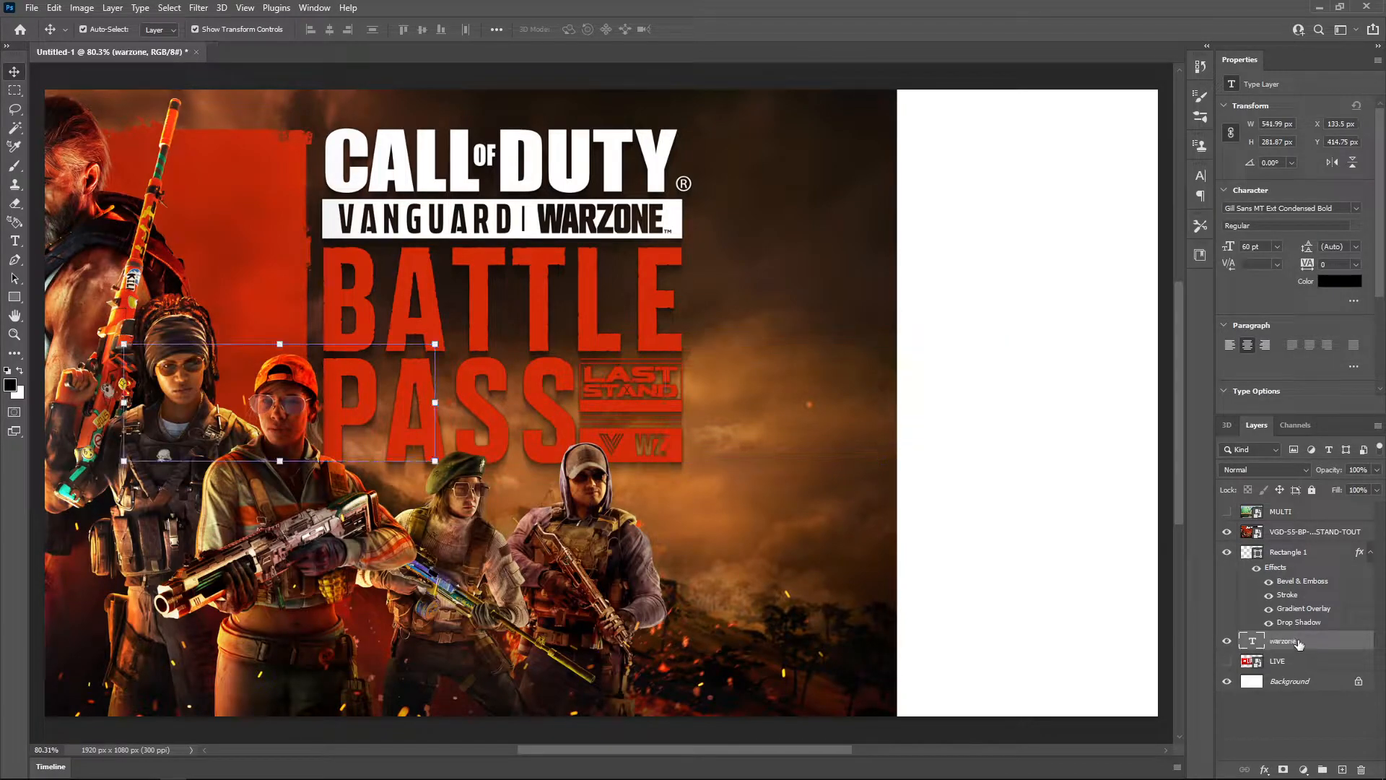
pyautogui.press('Delete')
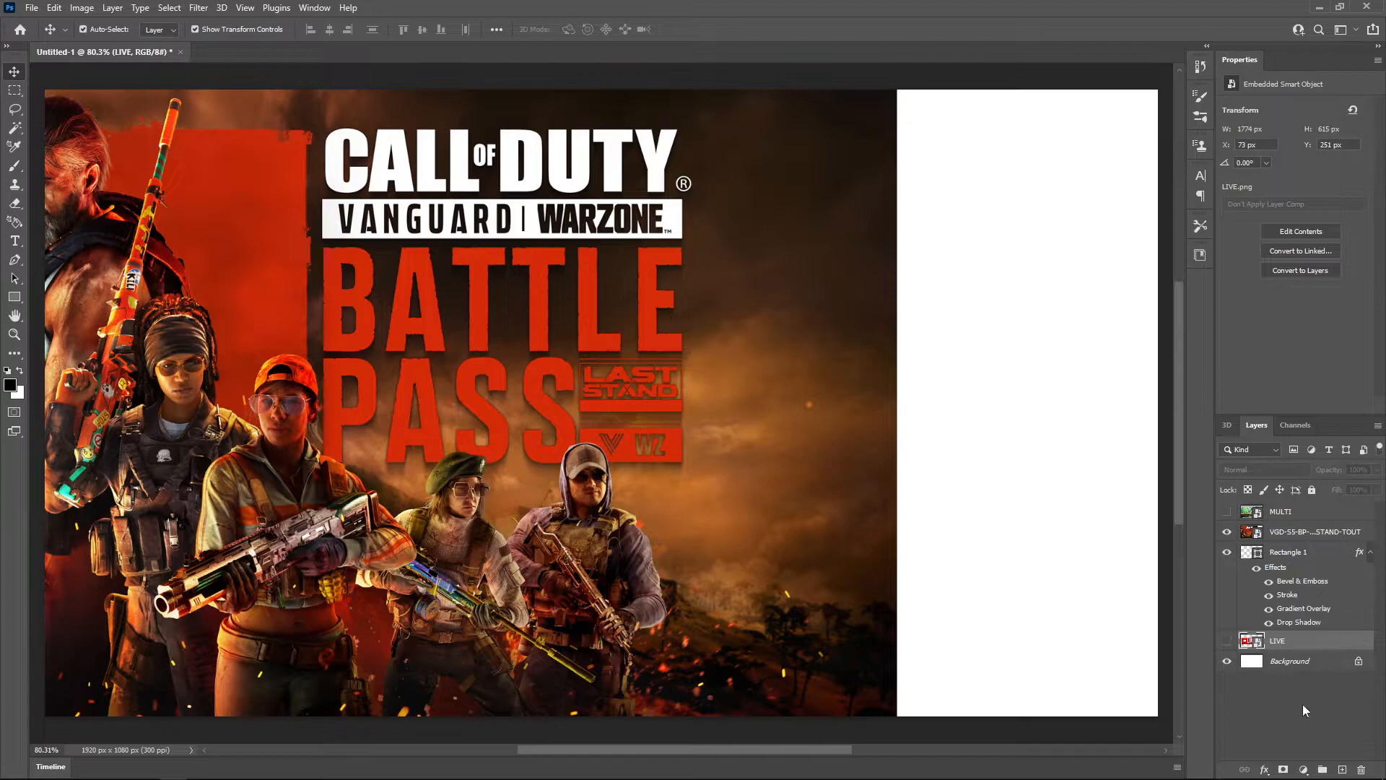
# Move the divider's Rectangle 1 layer to the top of the layer stack, above both game images.
pyautogui.moveTo(1289, 550); pyautogui.dragTo(1287, 517)
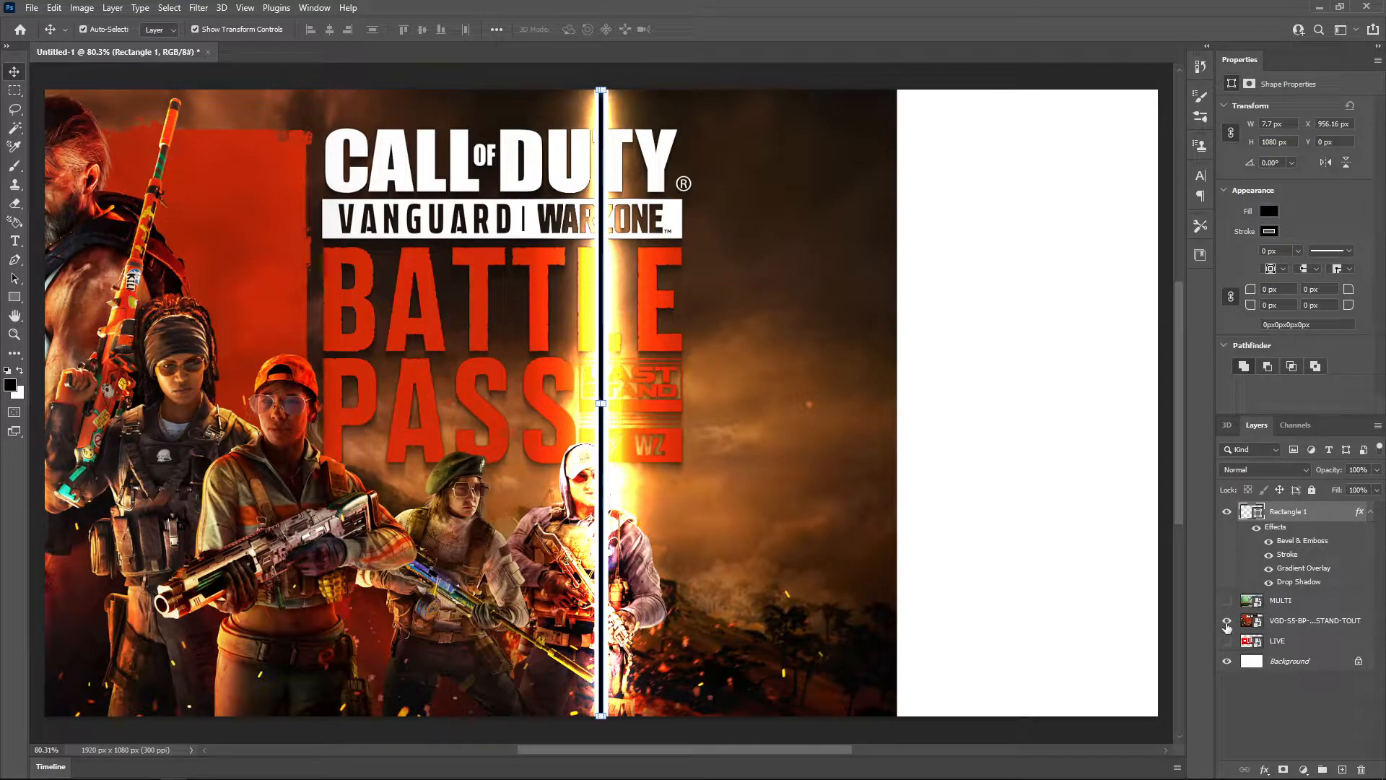
# Move the Warzone artwork and scale it to 26.19% so its lead characters fill the area left of the divider, and apply the transform.
pyautogui.moveTo(211, 296); pyautogui.dragTo(502, 304)
pyautogui.moveTo(76, 99); pyautogui.dragTo(36, 76)
pyautogui.moveTo(330, 222); pyautogui.dragTo(347, 241)
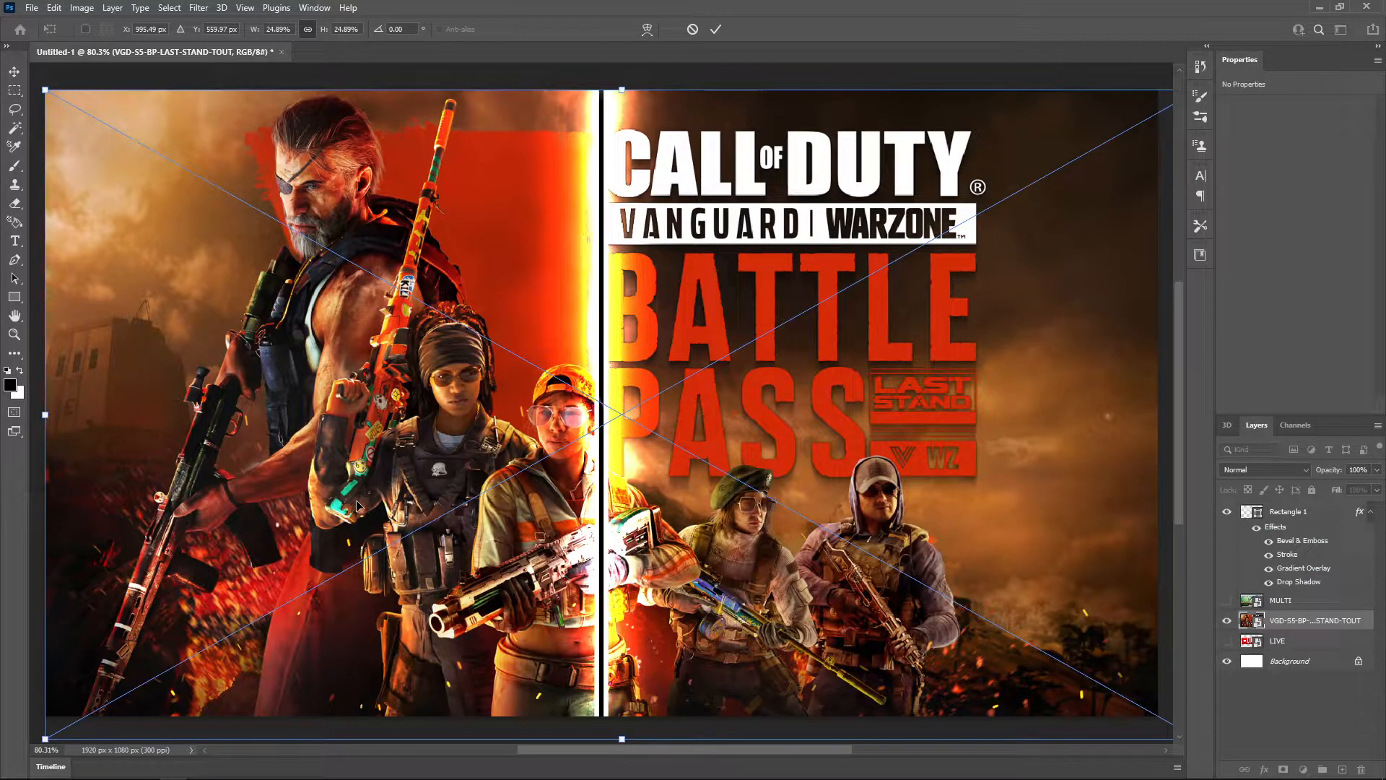
pyautogui.moveTo(46, 414); pyautogui.dragTo(19, 414)
pyautogui.moveTo(501, 448)
pyautogui.mouseDown()
pyautogui.moveTo(540, 460)
pyautogui.moveTo(518, 459)
pyautogui.mouseUp()
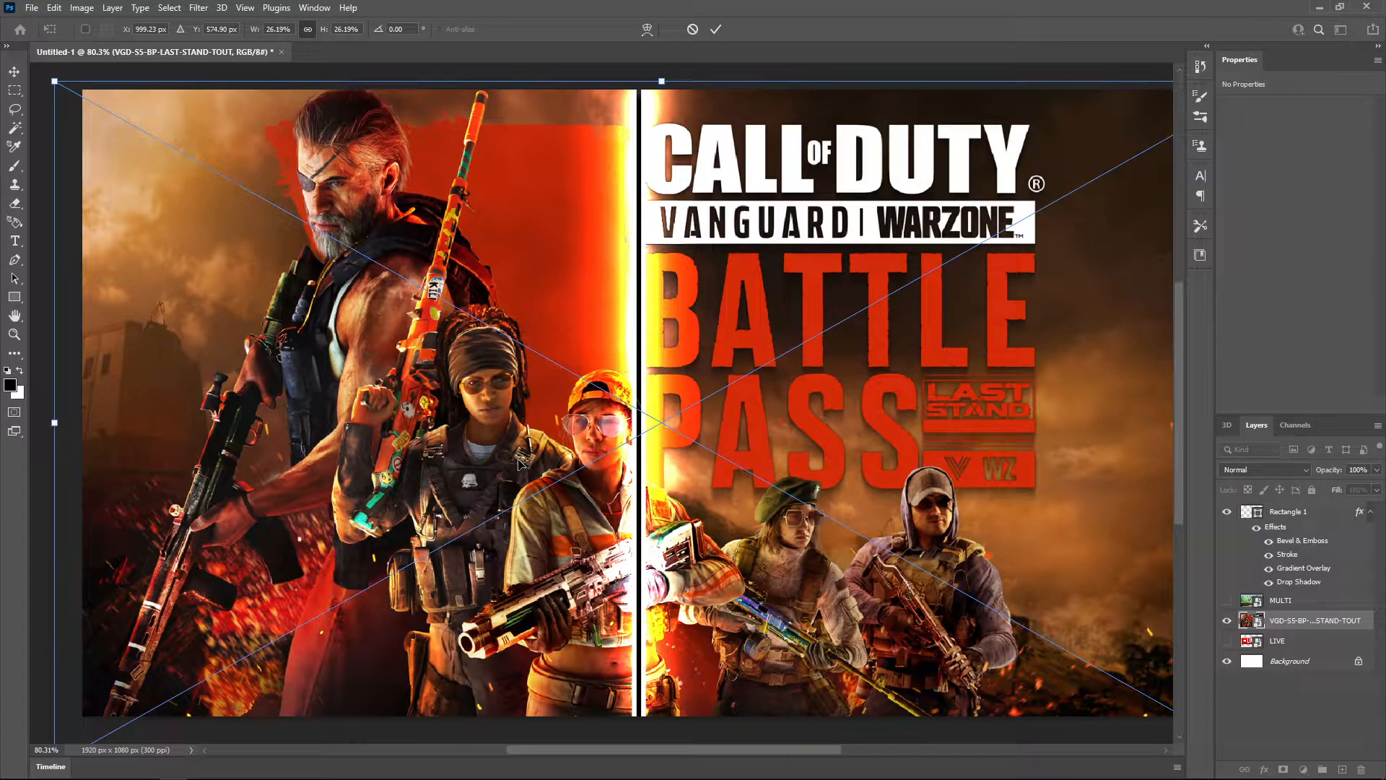
pyautogui.press('Return')
pyautogui.click(1242, 716)
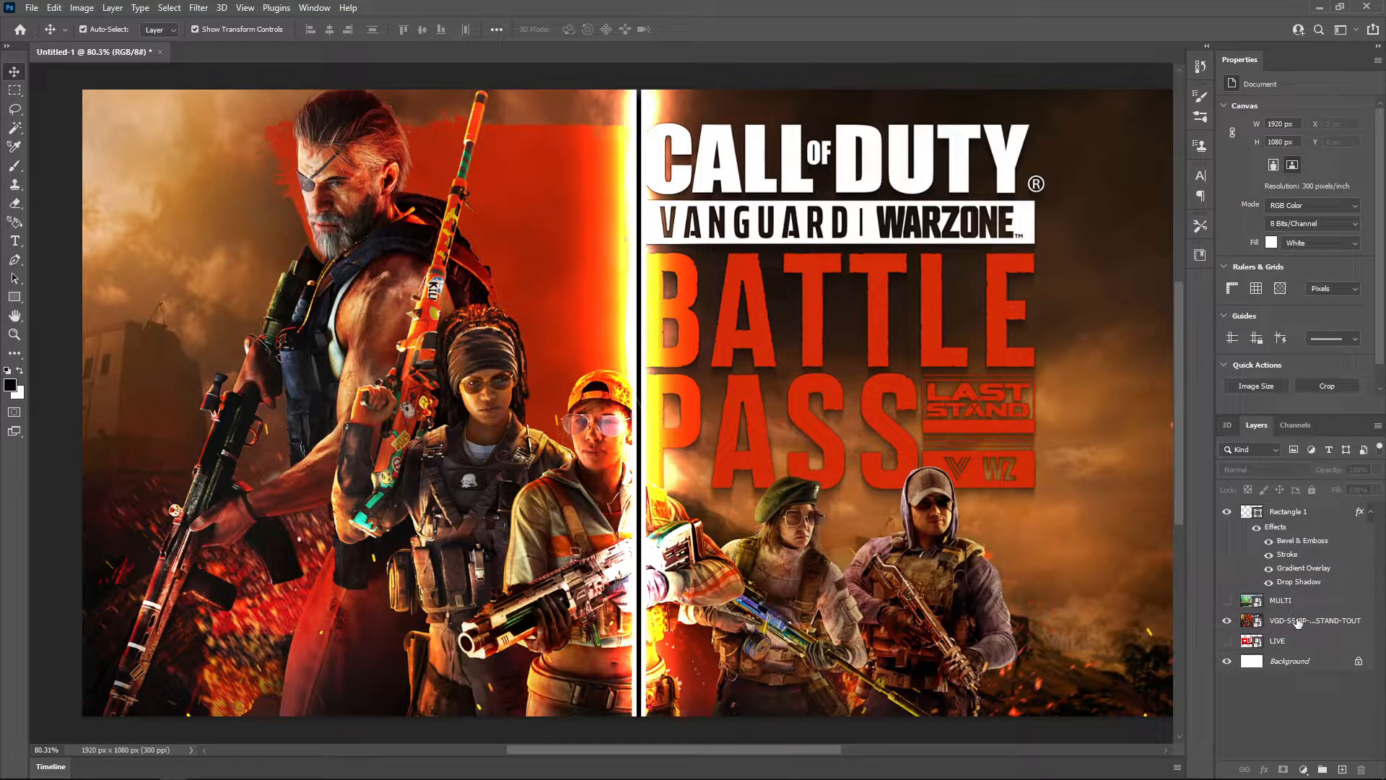
# Rasterize the Warzone artwork layer.
pyautogui.scroll(-2, 599, 480)
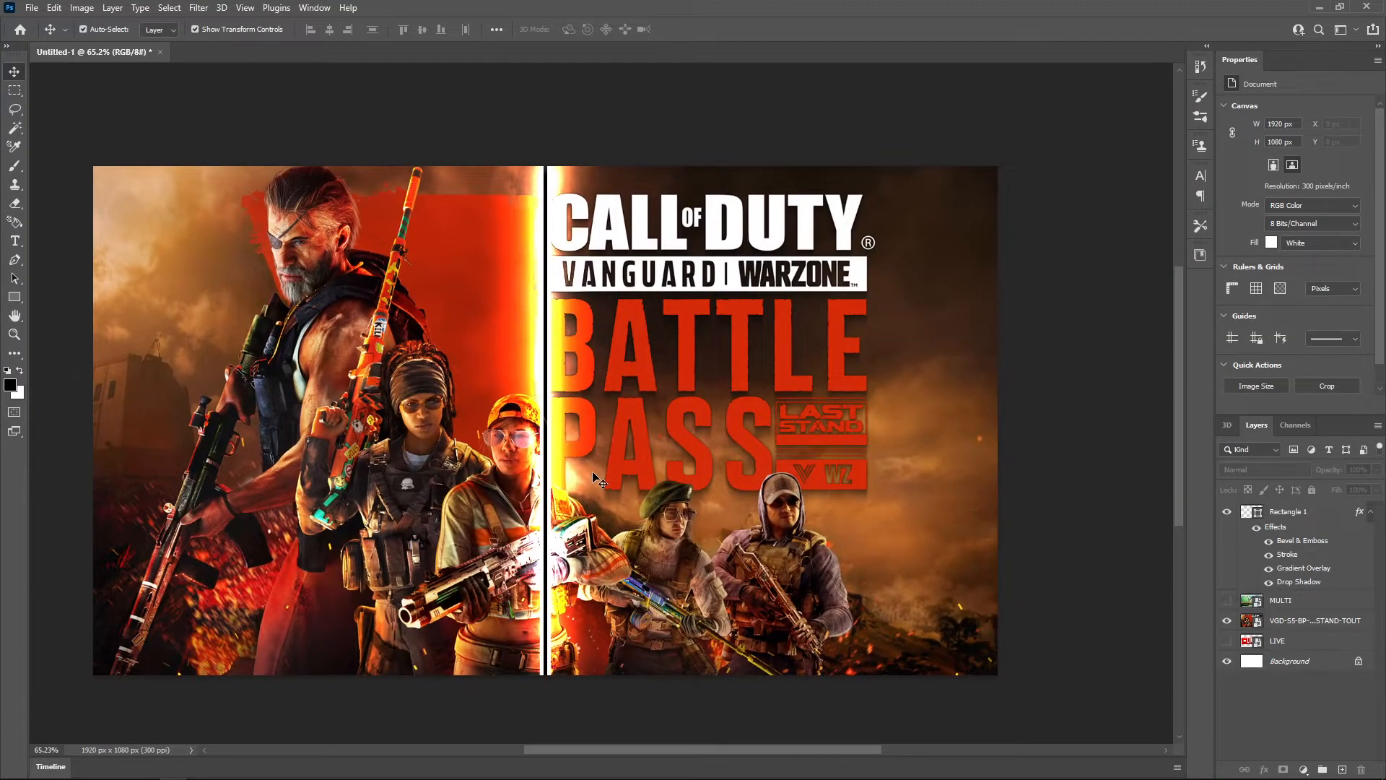
pyautogui.moveTo(593, 473); pyautogui.dragTo(674, 458)
pyautogui.moveTo(776, 464)
pyautogui.mouseDown()
pyautogui.moveTo(762, 459)
pyautogui.moveTo(791, 467)
pyautogui.mouseUp()
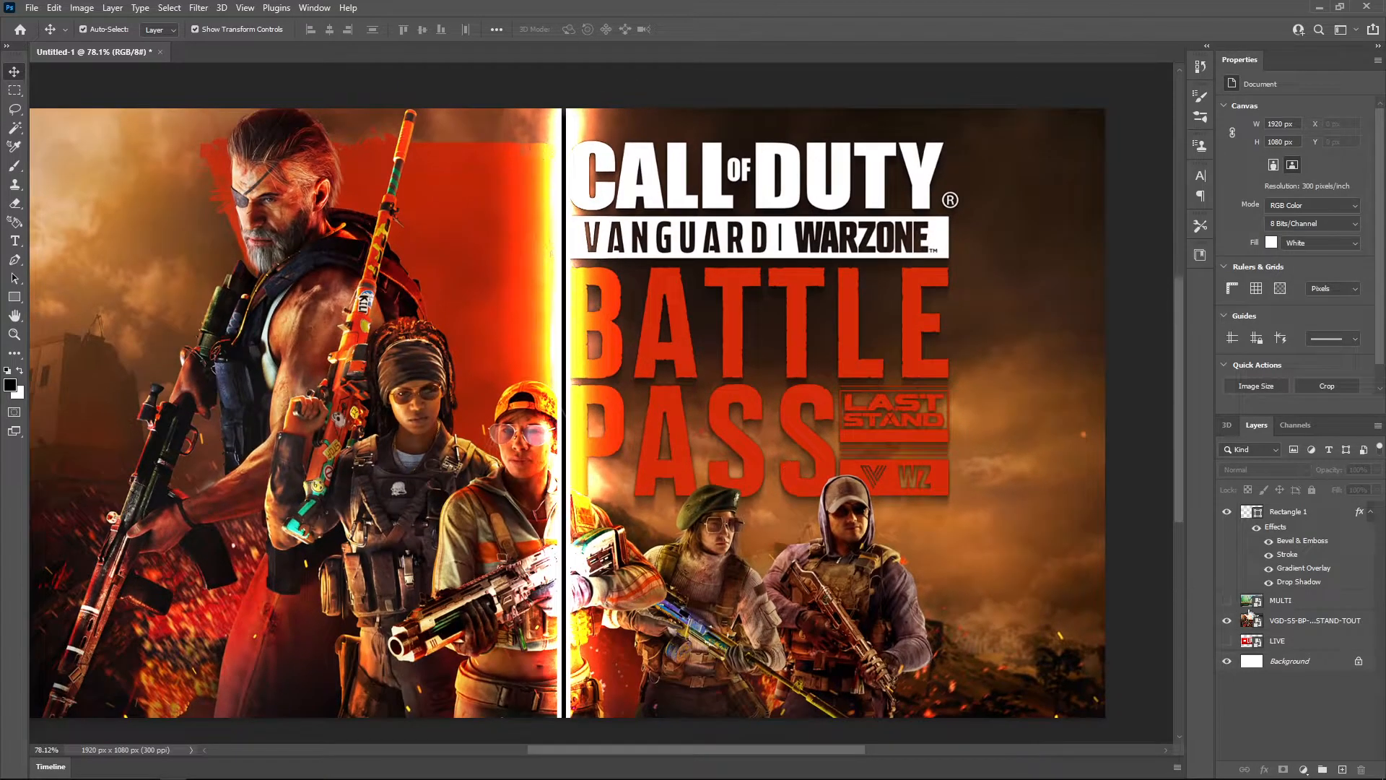
pyautogui.rightClick(1276, 622)
pyautogui.click(1285, 603)
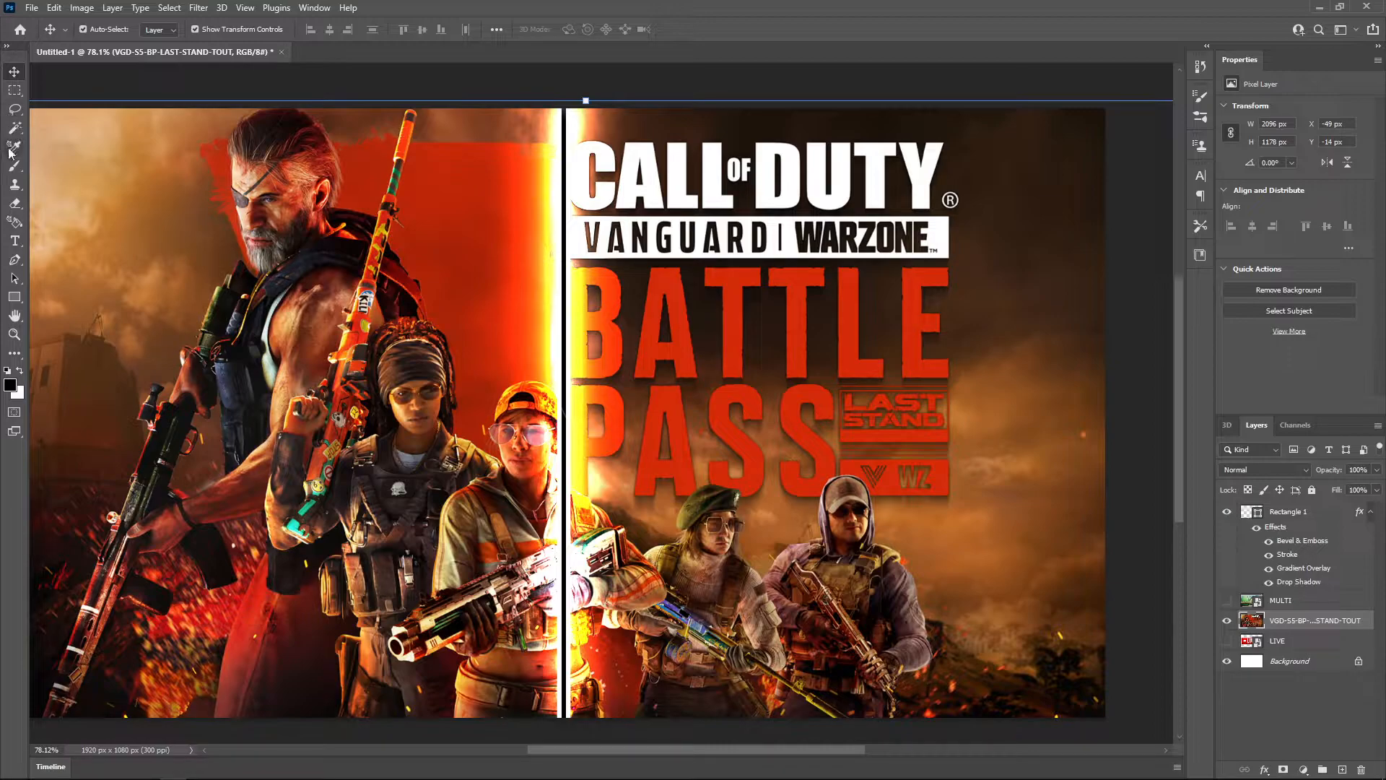
# Draw a closed Pen path along the divider and around the canvas half to its right, extending beyond the canvas edges.
pyautogui.click(14, 259)
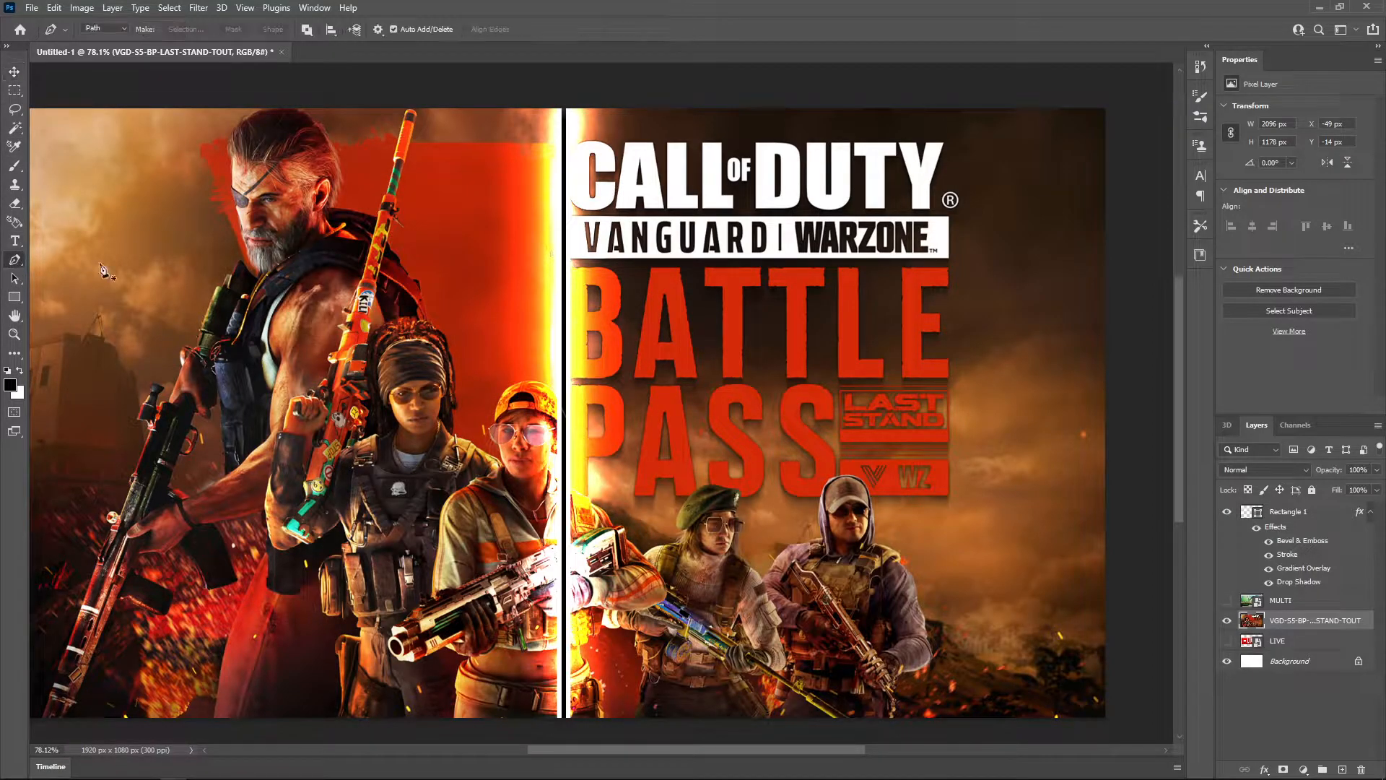
pyautogui.click(565, 99)
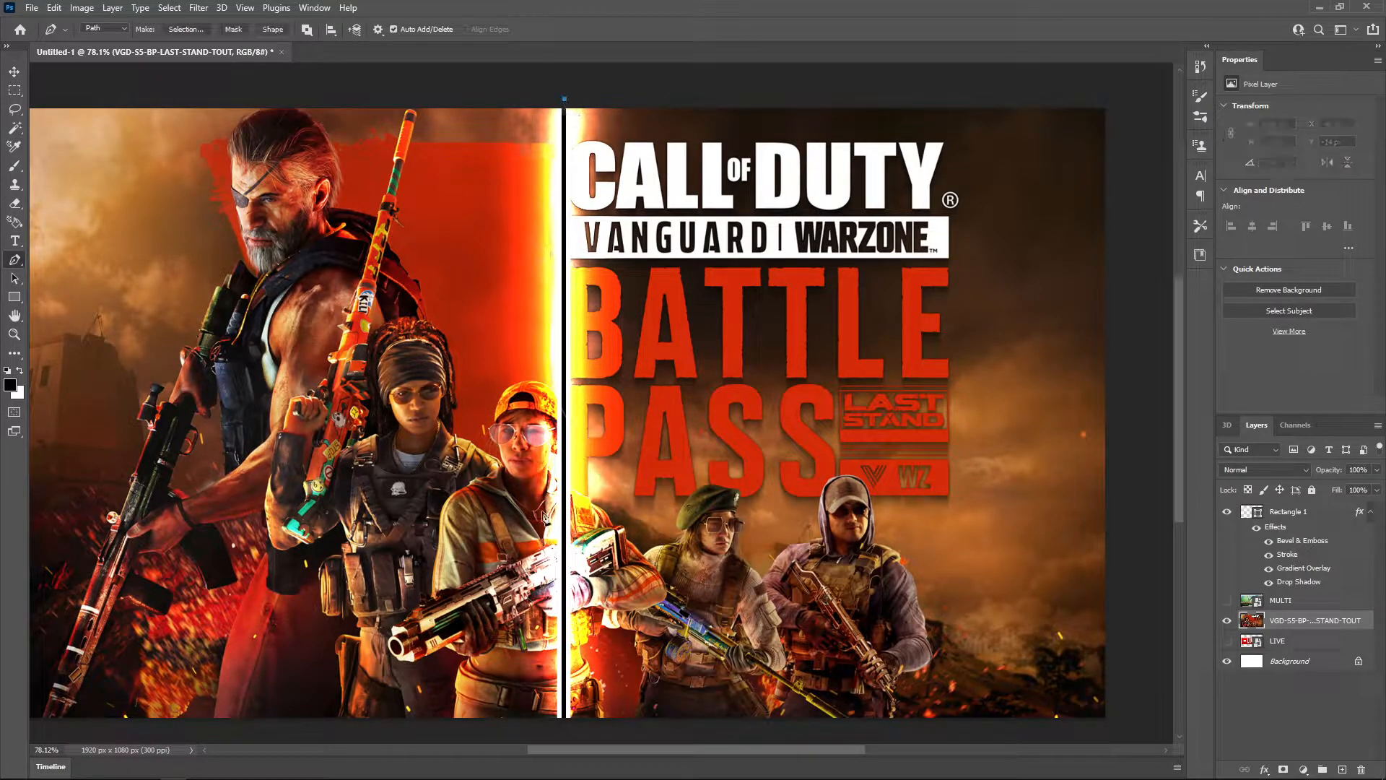
pyautogui.keyDown('shift'); pyautogui.click(566, 727); pyautogui.keyUp('shift')
pyautogui.click(1133, 726)
pyautogui.click(1132, 70)
pyautogui.click(565, 101)
# Turn the path into a selection with a 0.5-pixel feather, delete the Warzone artwork inside it and deselect.
pyautogui.rightClick(614, 347)
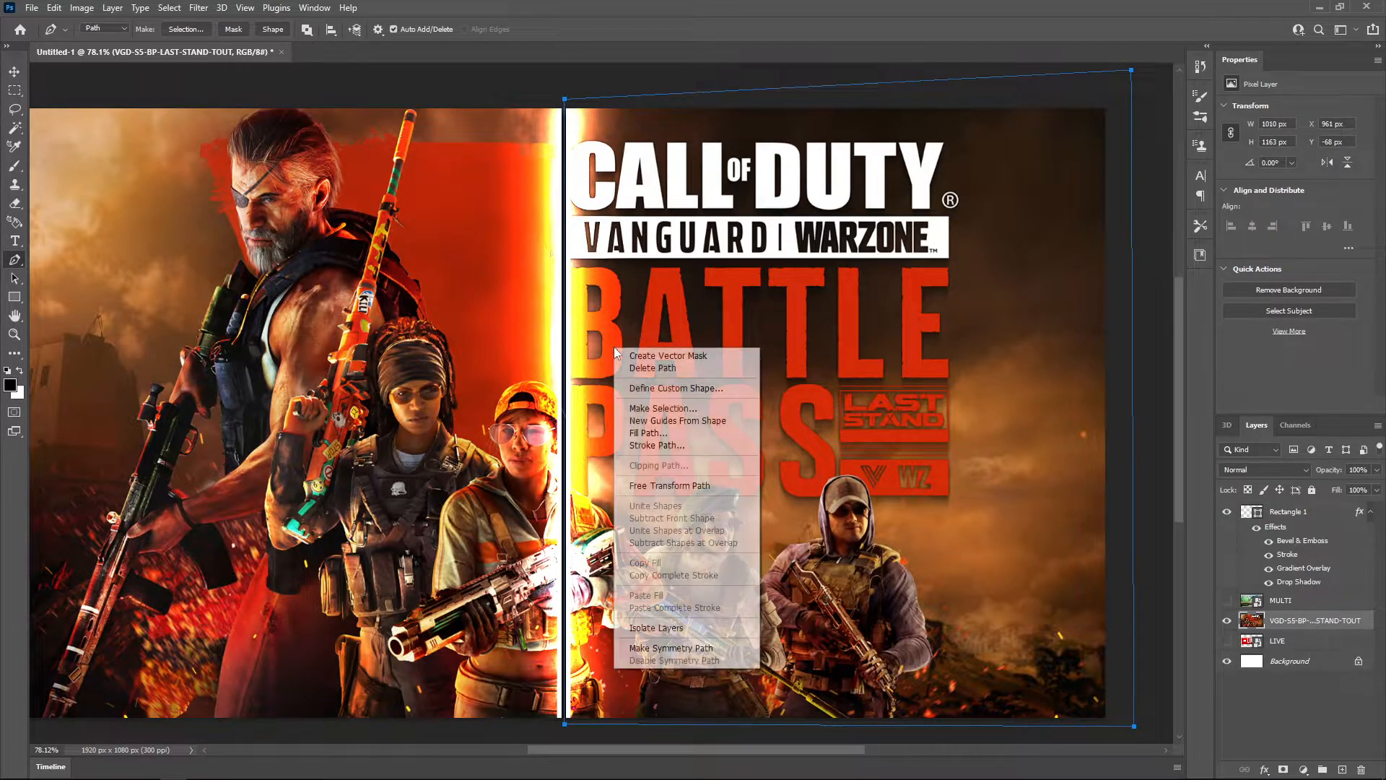
pyautogui.click(663, 408)
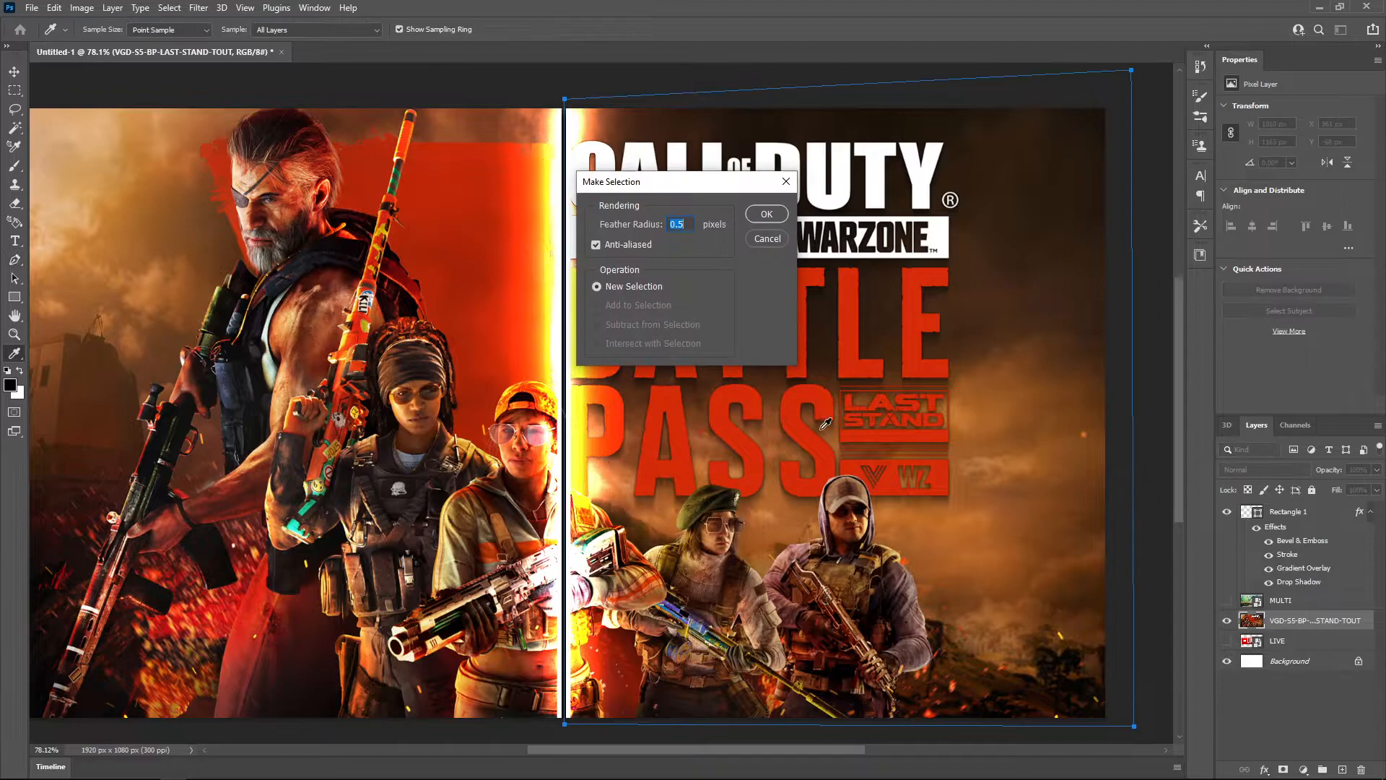
pyautogui.click(766, 214)
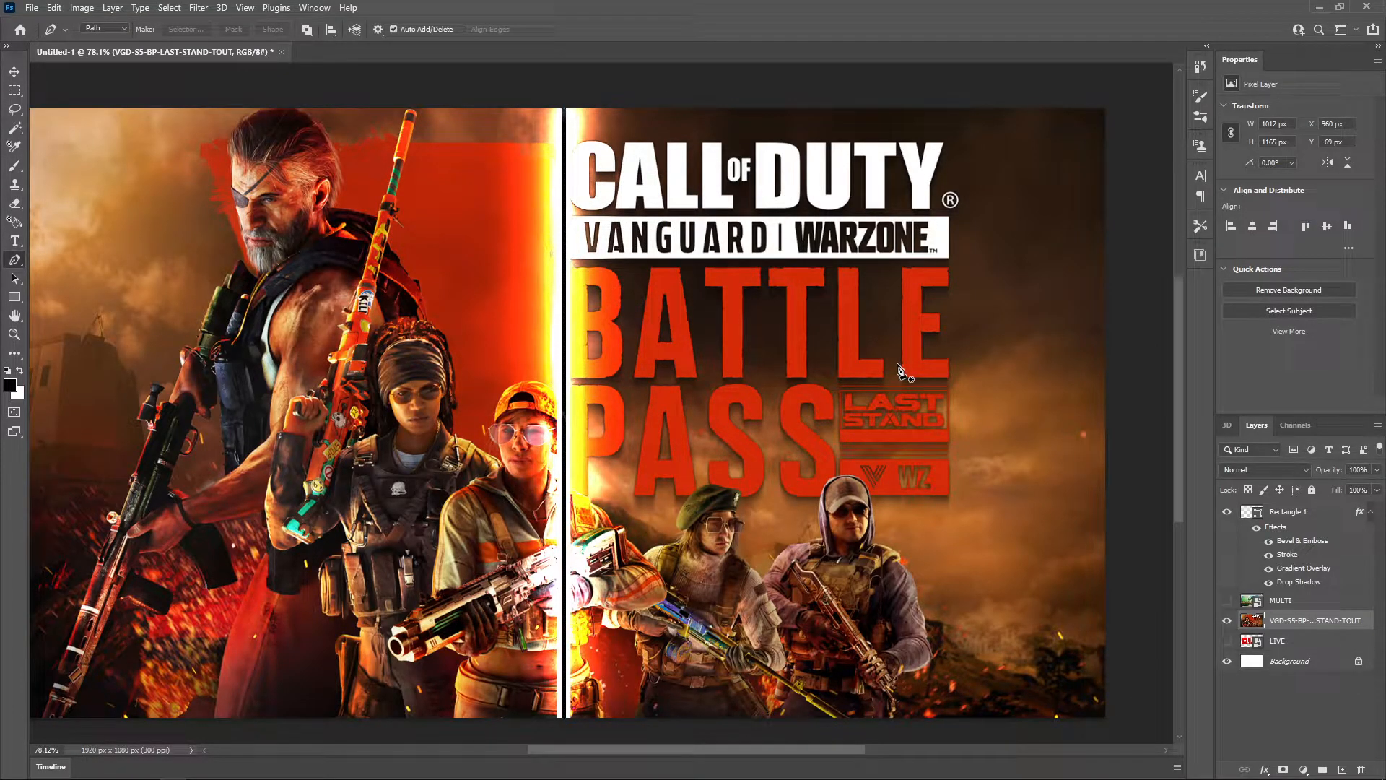
pyautogui.press('Delete')
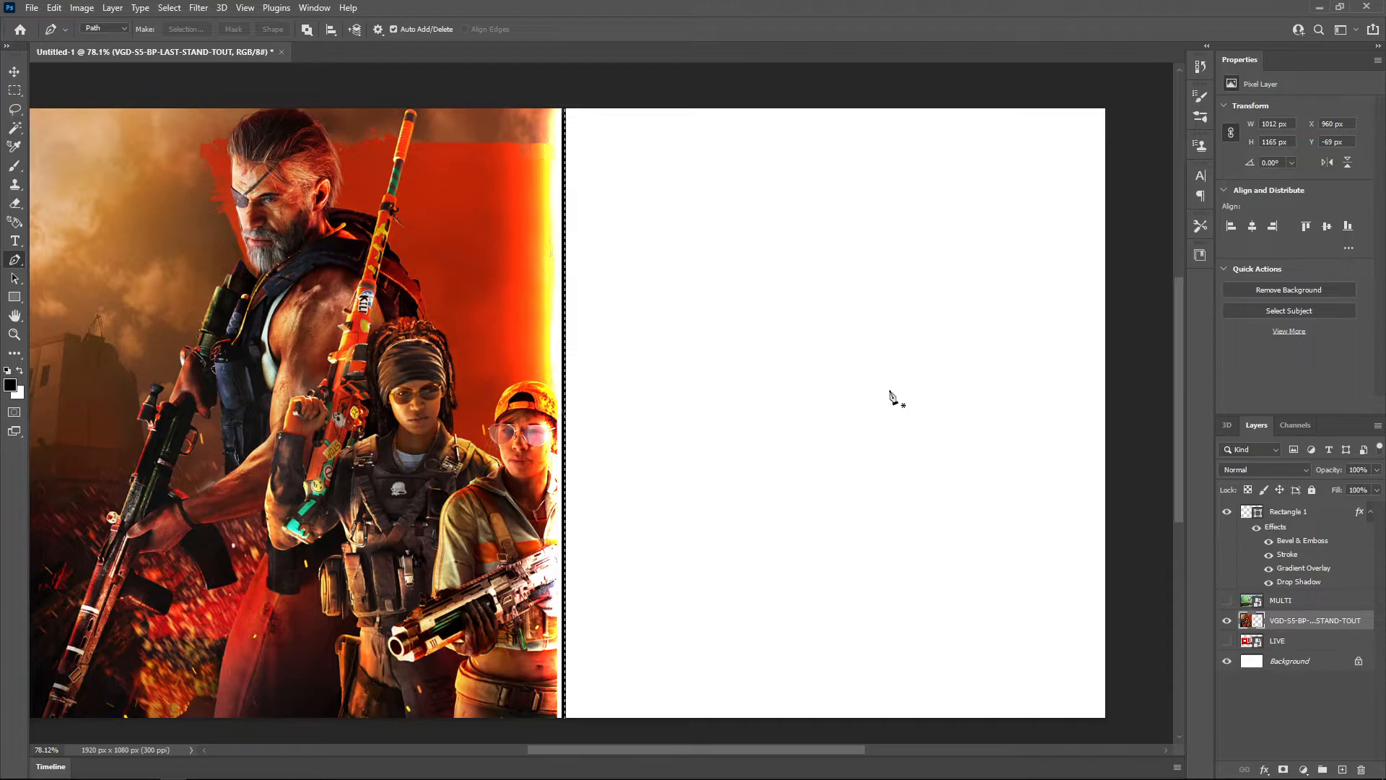
pyautogui.hotkey('ctrl', 'd')
pyautogui.click(14, 71)
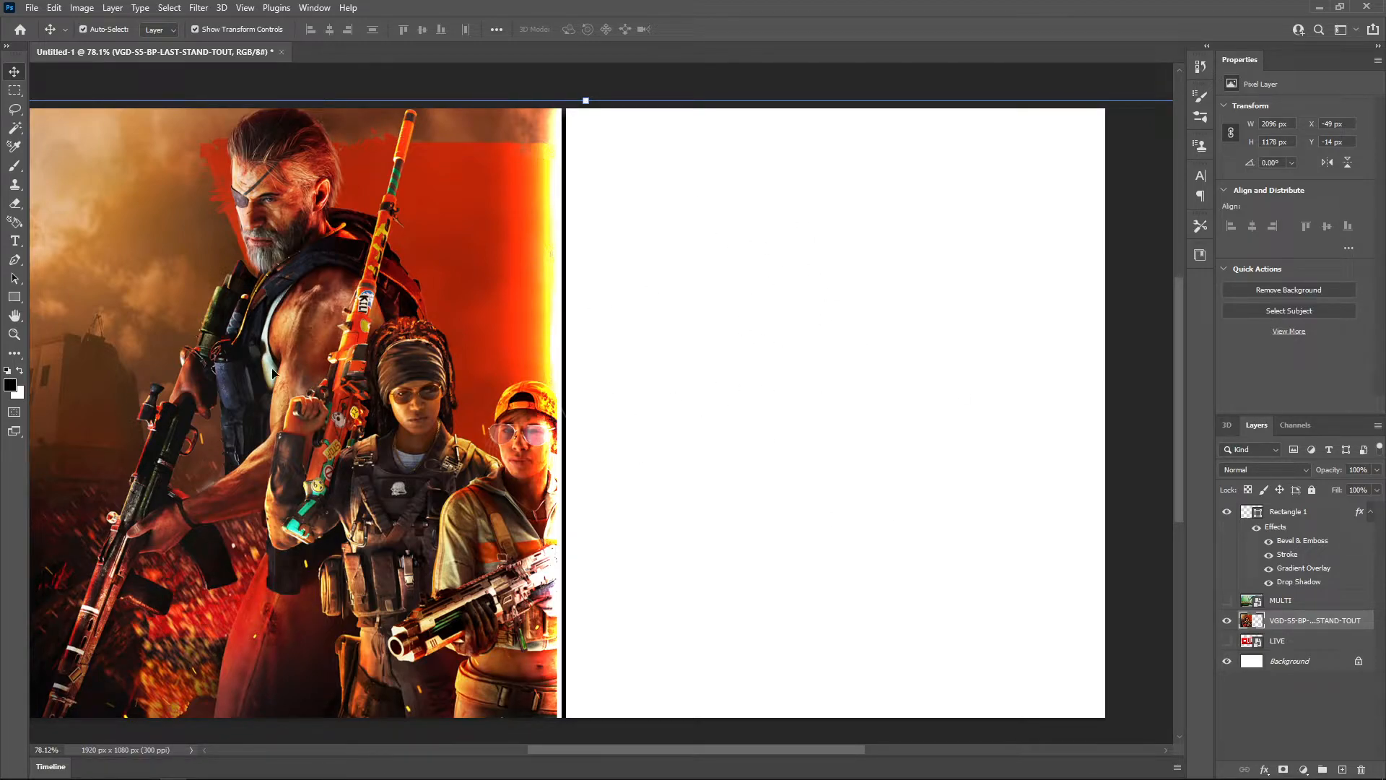
# Show the MULTI layer and move it directly below the Warzone artwork layer.
pyautogui.click(1306, 725)
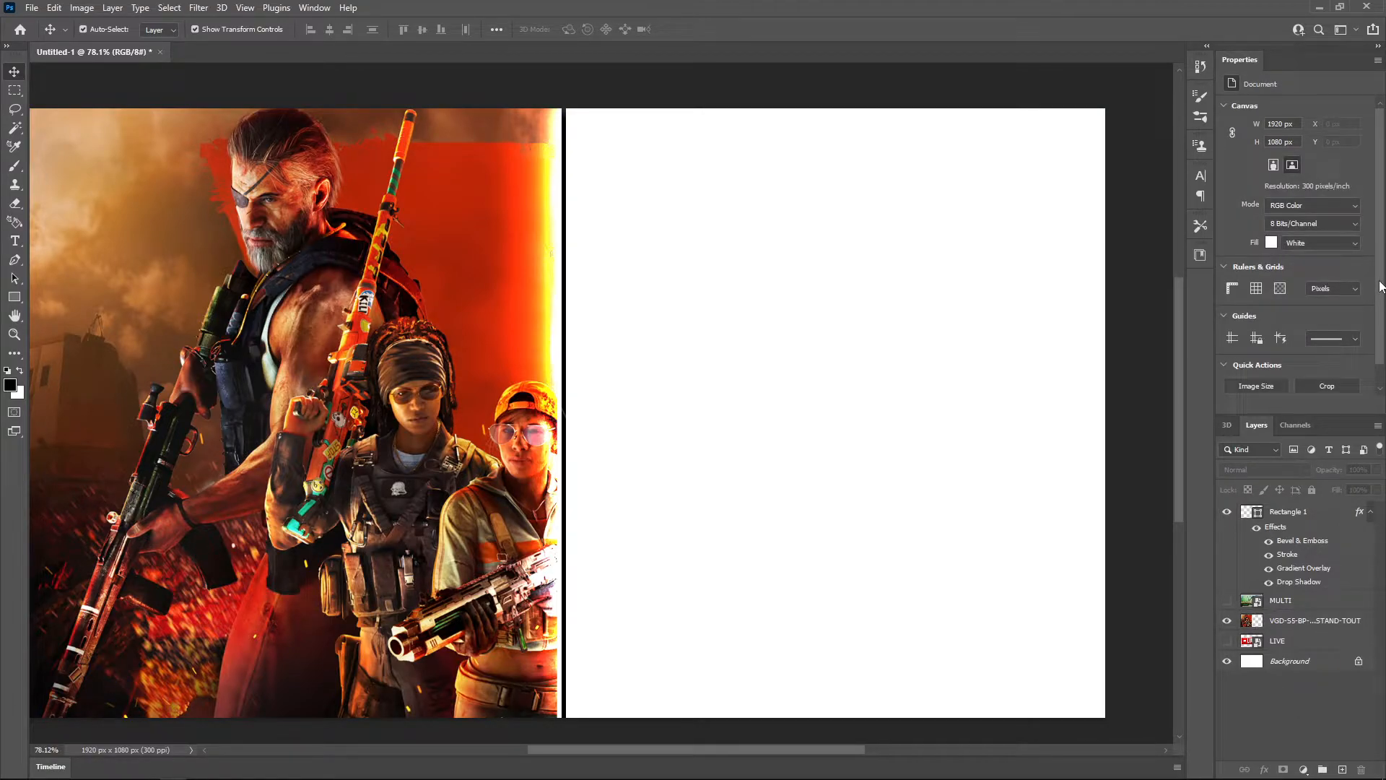
pyautogui.click(1228, 601)
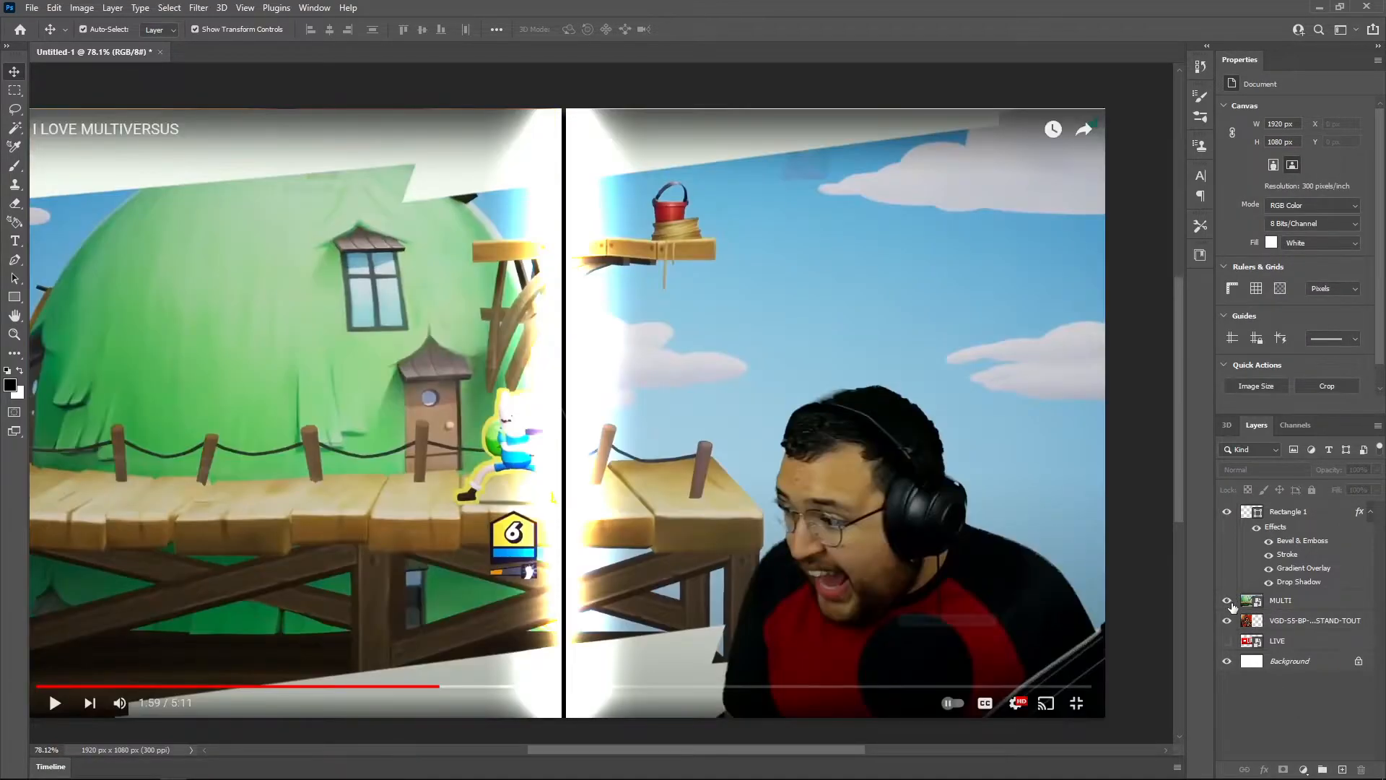
pyautogui.moveTo(1287, 605); pyautogui.dragTo(1293, 633)
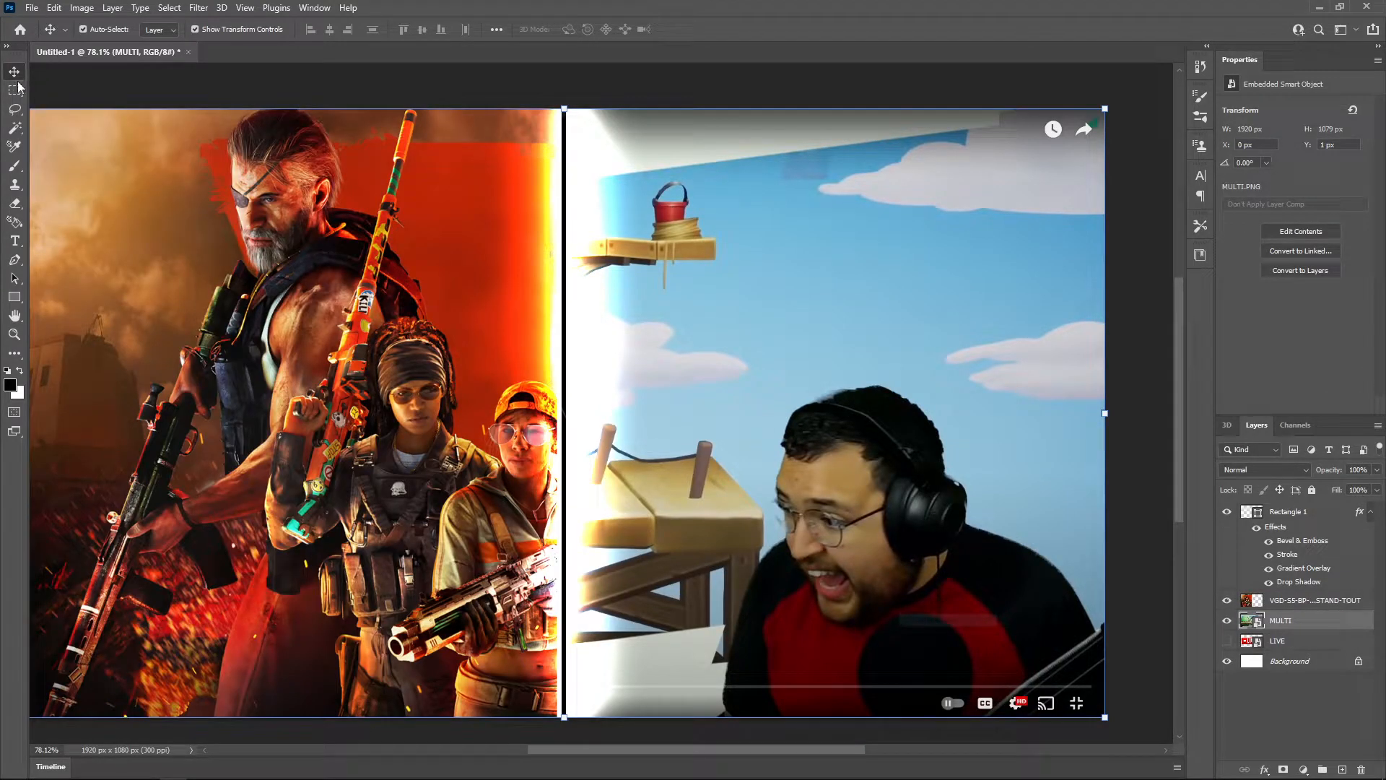
# Scale the MULTI image to 44.49%, position it so the game character stands in the half right of the divider, and apply the transform.
pyautogui.moveTo(735, 340); pyautogui.dragTo(750, 339)
pyautogui.moveTo(865, 326); pyautogui.dragTo(913, 344)
pyautogui.moveTo(826, 519); pyautogui.dragTo(833, 455)
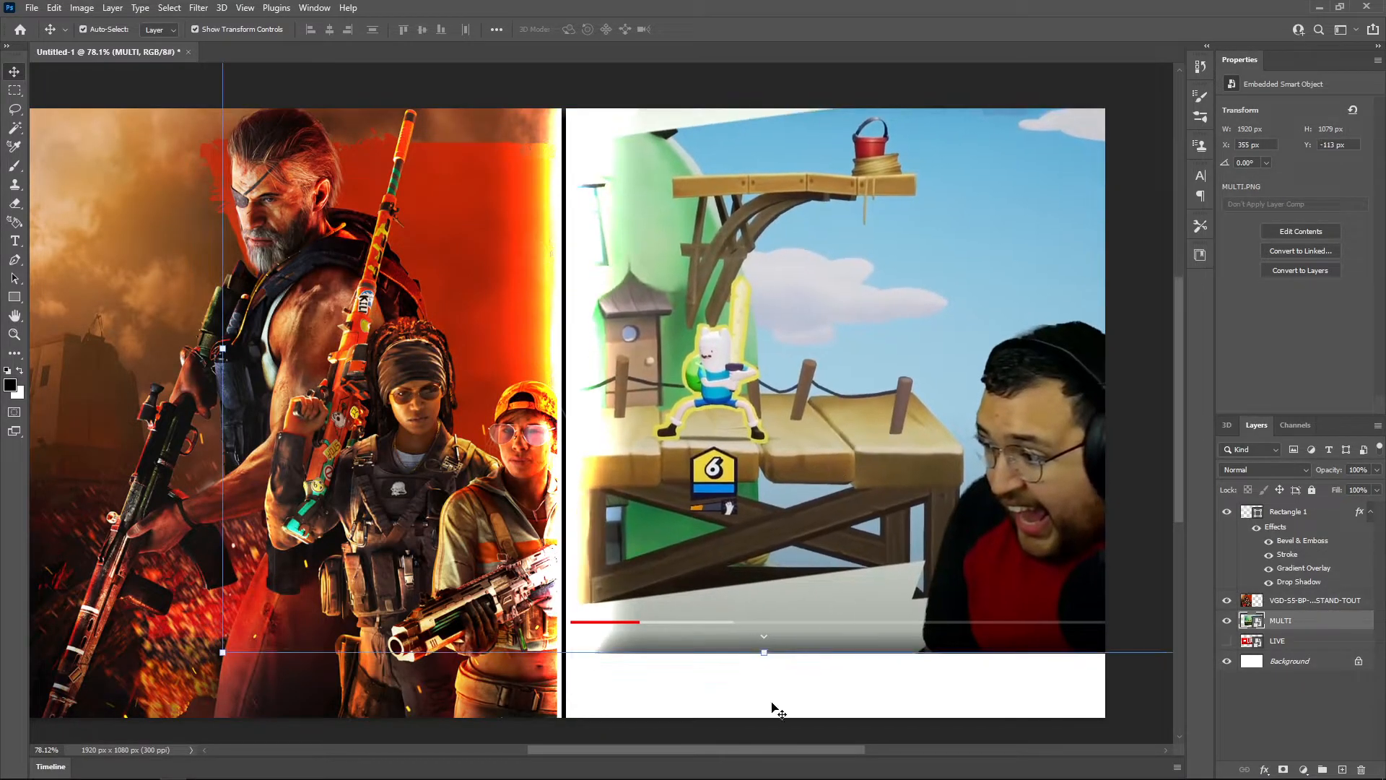
pyautogui.moveTo(763, 660); pyautogui.dragTo(786, 672)
pyautogui.moveTo(807, 370); pyautogui.dragTo(850, 504)
pyautogui.scroll(-1, 875, 380)
pyautogui.moveTo(837, 106); pyautogui.dragTo(842, 53)
pyautogui.moveTo(825, 338); pyautogui.dragTo(865, 338)
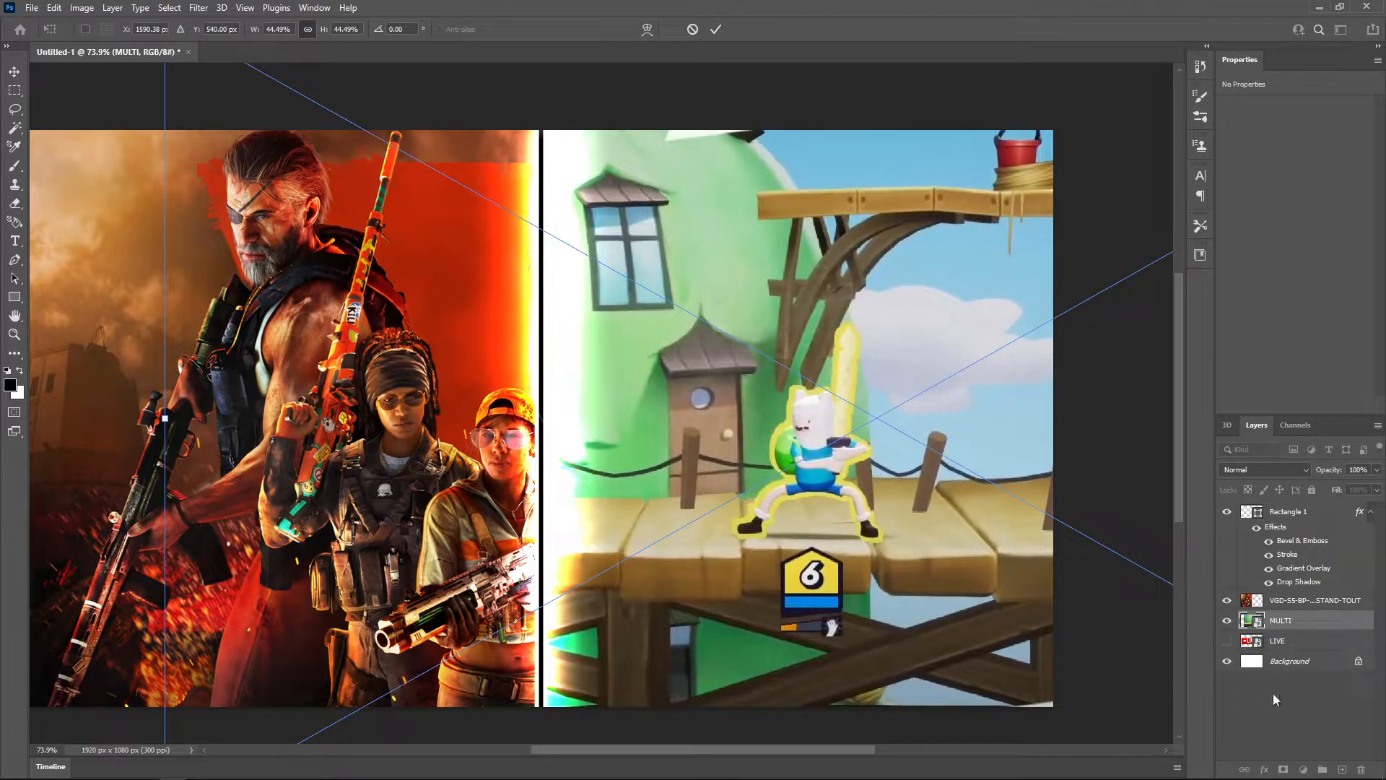
pyautogui.click(1290, 703)
# Show the LIVE layer at the top of the stack and scale the badge to 9.70%, centred over the divider near the canvas bottom.
pyautogui.click(1226, 640)
pyautogui.moveTo(1308, 644); pyautogui.dragTo(1276, 514)
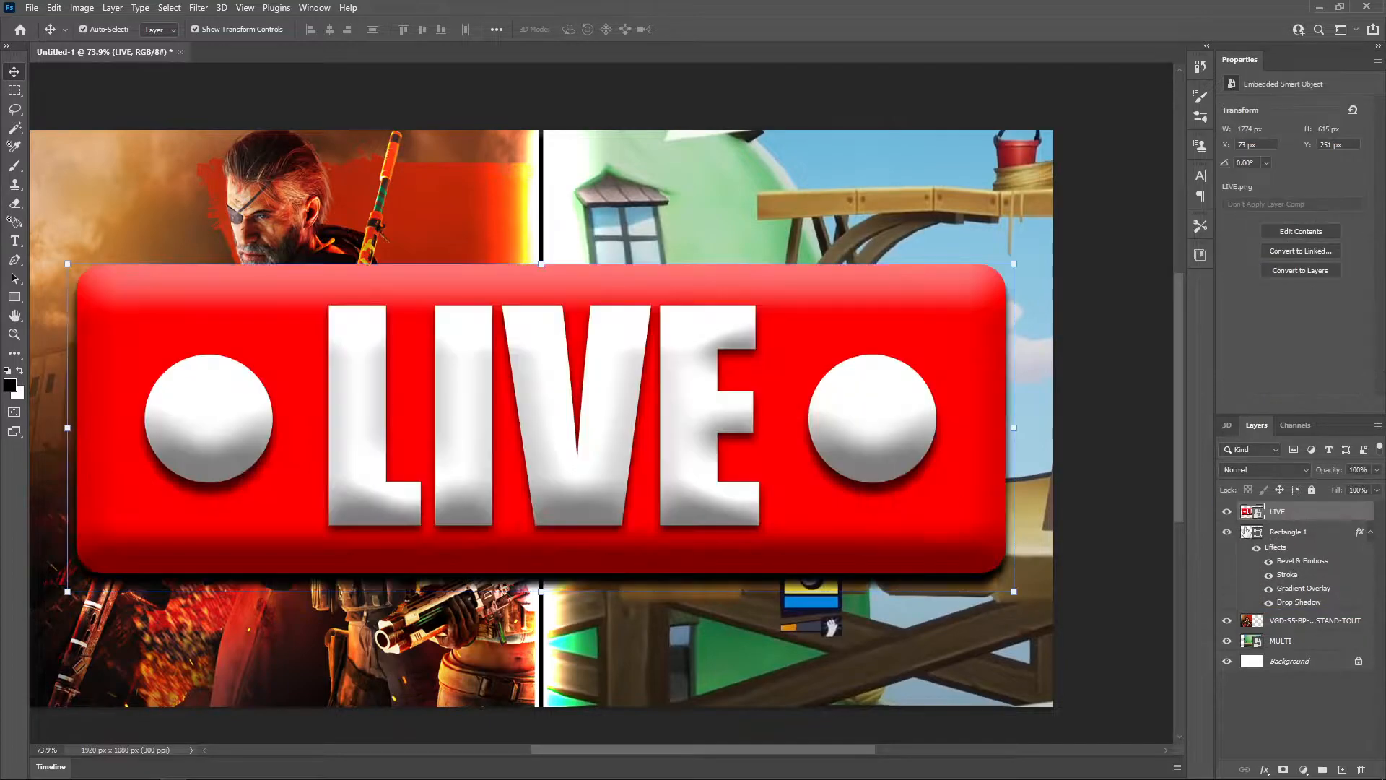
pyautogui.hotkey('ctrl', 't')
pyautogui.moveTo(542, 131); pyautogui.dragTo(546, 496)
pyautogui.moveTo(593, 594); pyautogui.dragTo(593, 618)
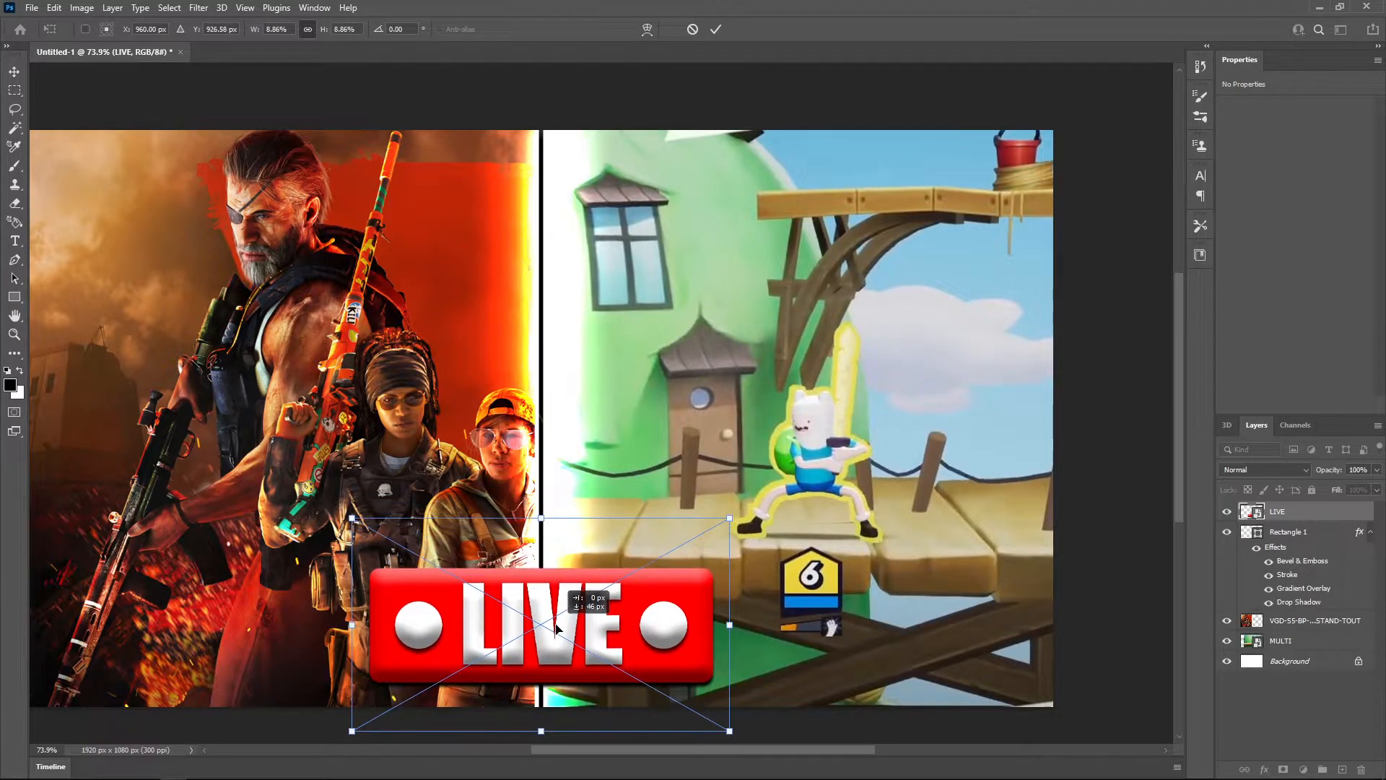
pyautogui.moveTo(539, 519); pyautogui.dragTo(541, 497)
pyautogui.moveTo(571, 596); pyautogui.dragTo(572, 601)
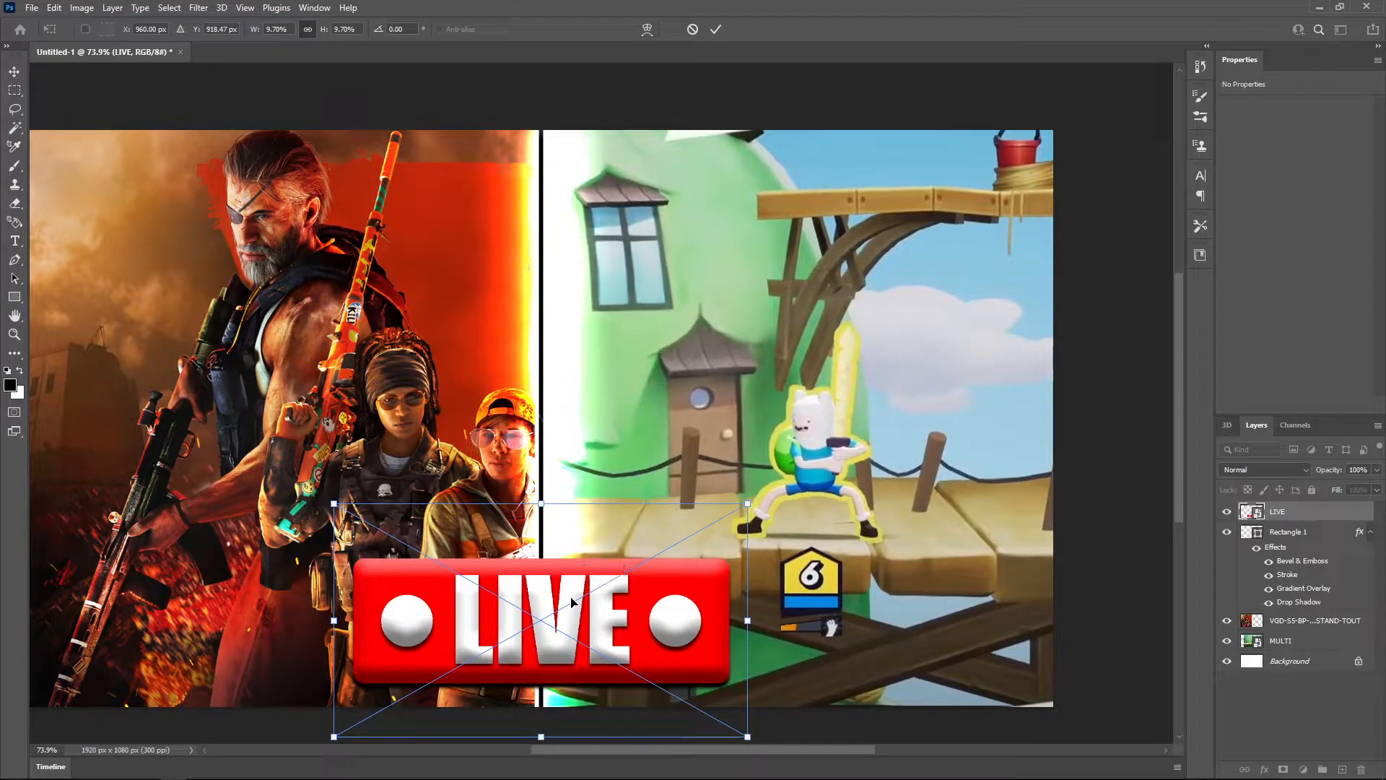
pyautogui.click(1265, 717)
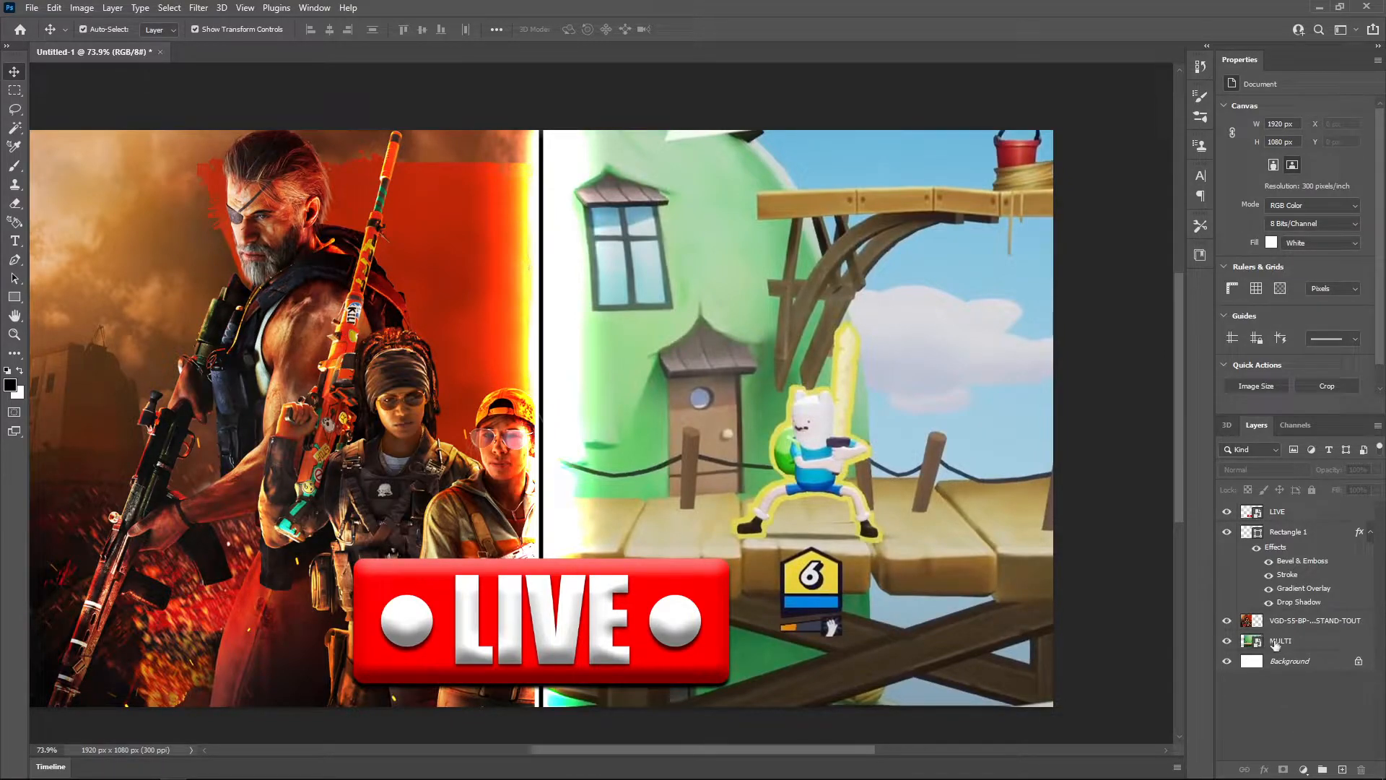
# Rasterize the MULTI layer and duplicate it.
pyautogui.click(1296, 647)
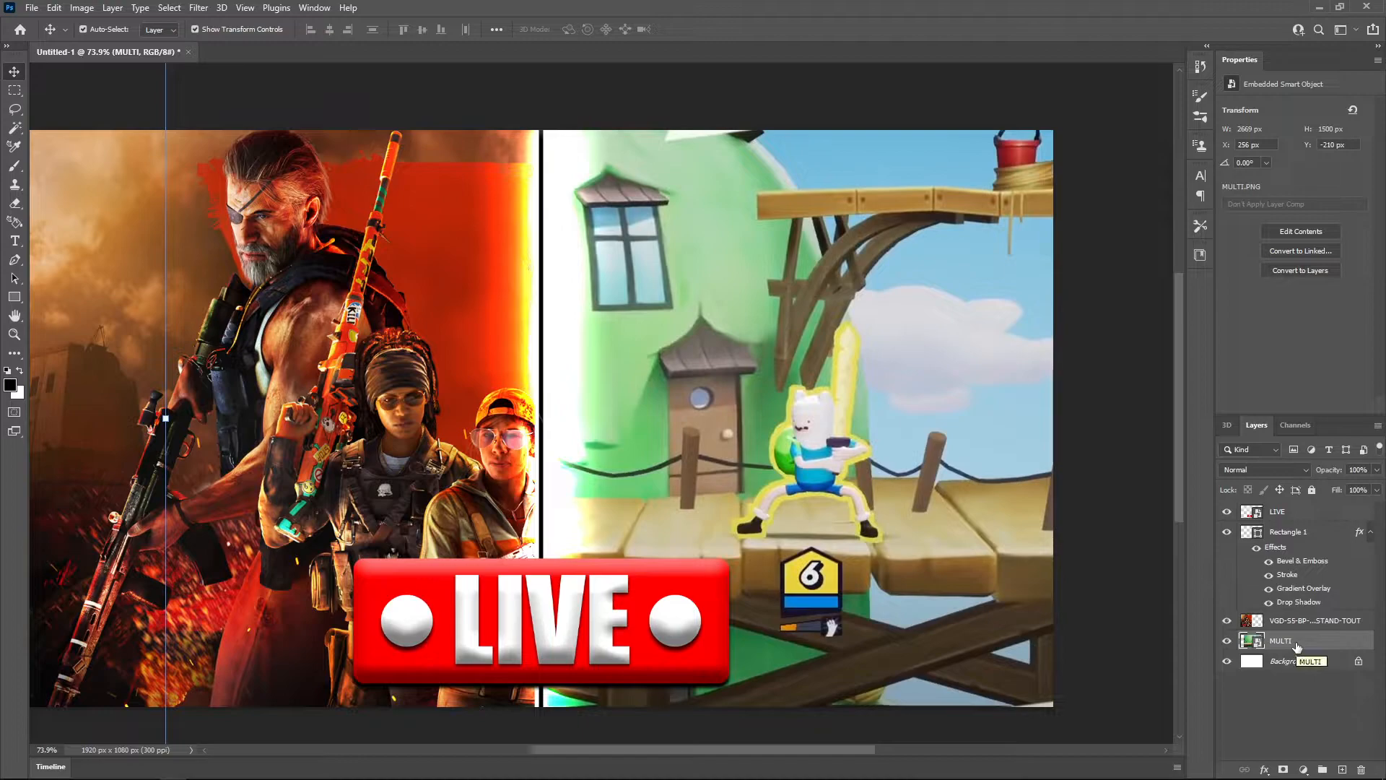
pyautogui.rightClick(1298, 647)
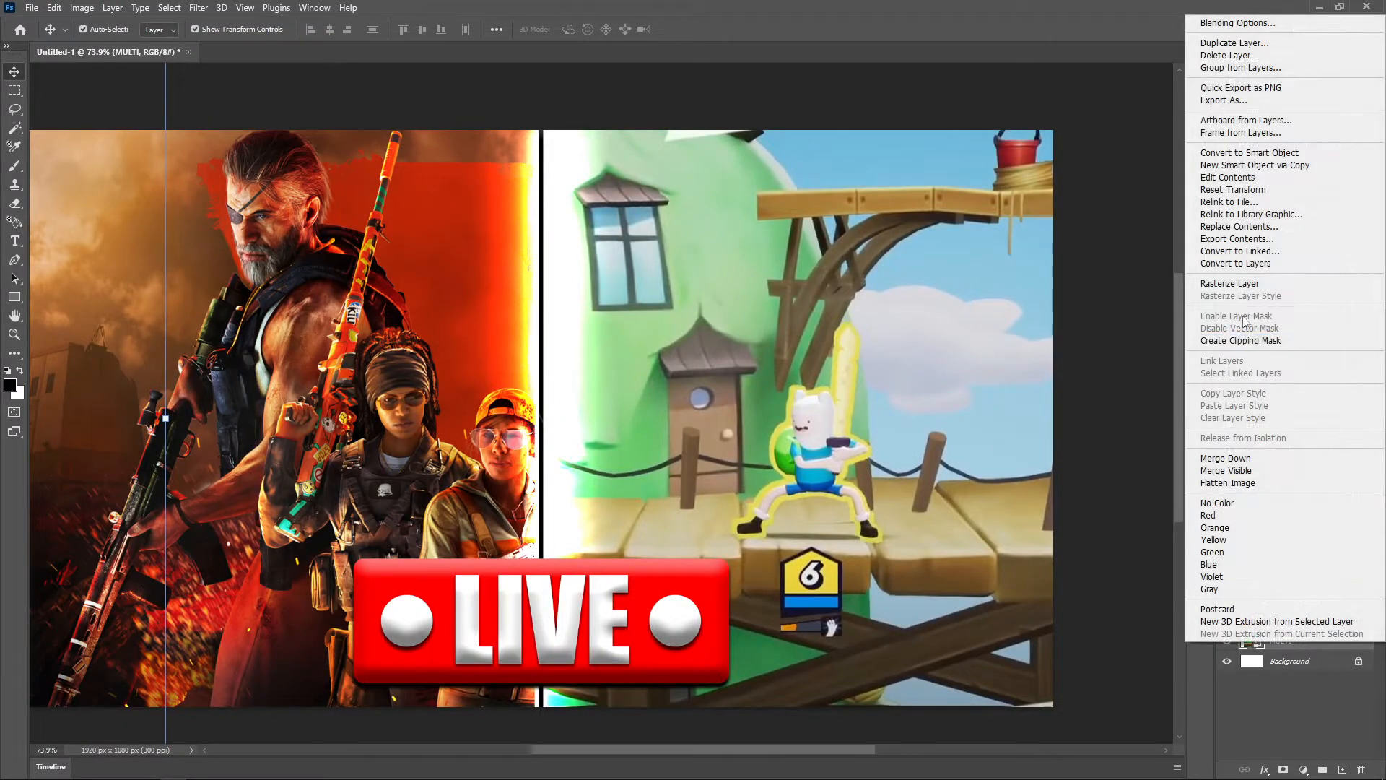
pyautogui.click(1231, 283)
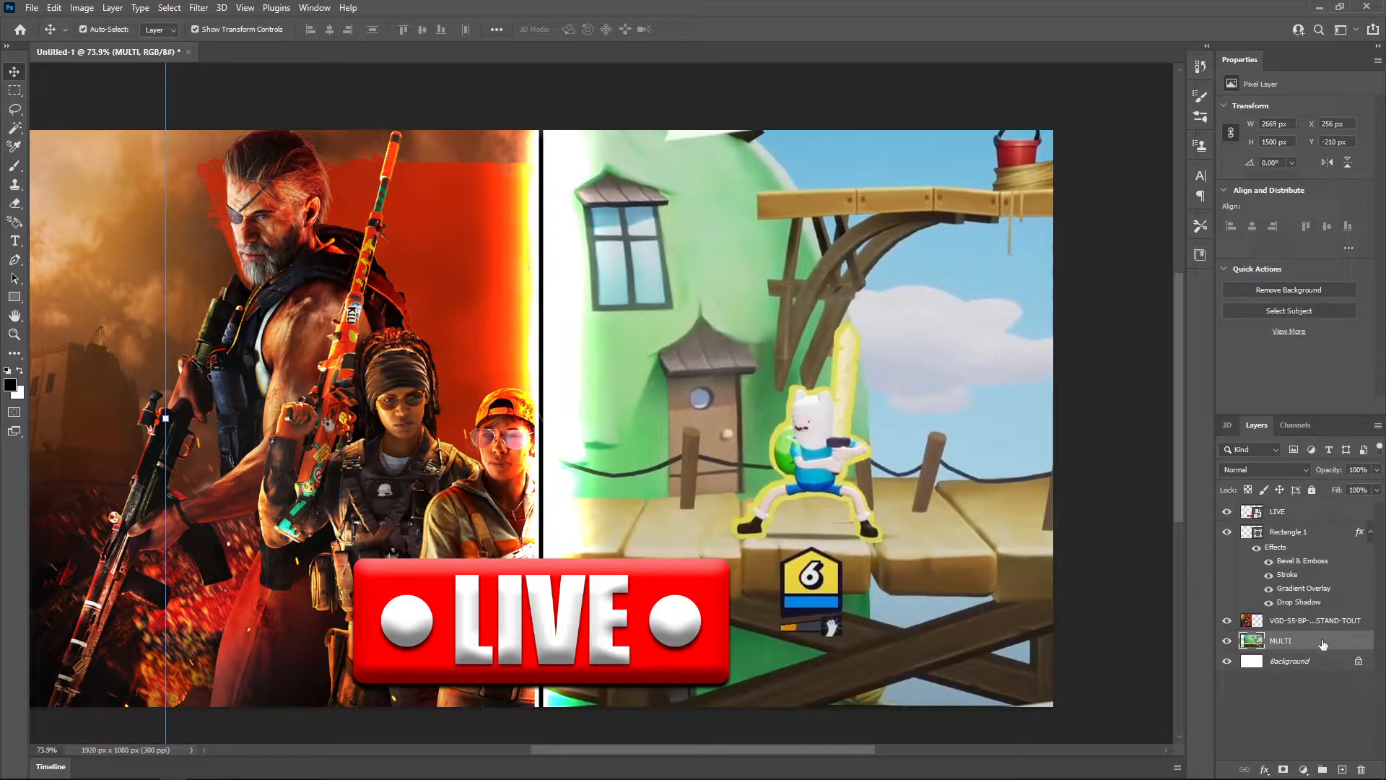
pyautogui.hotkey('ctrl', 'j')
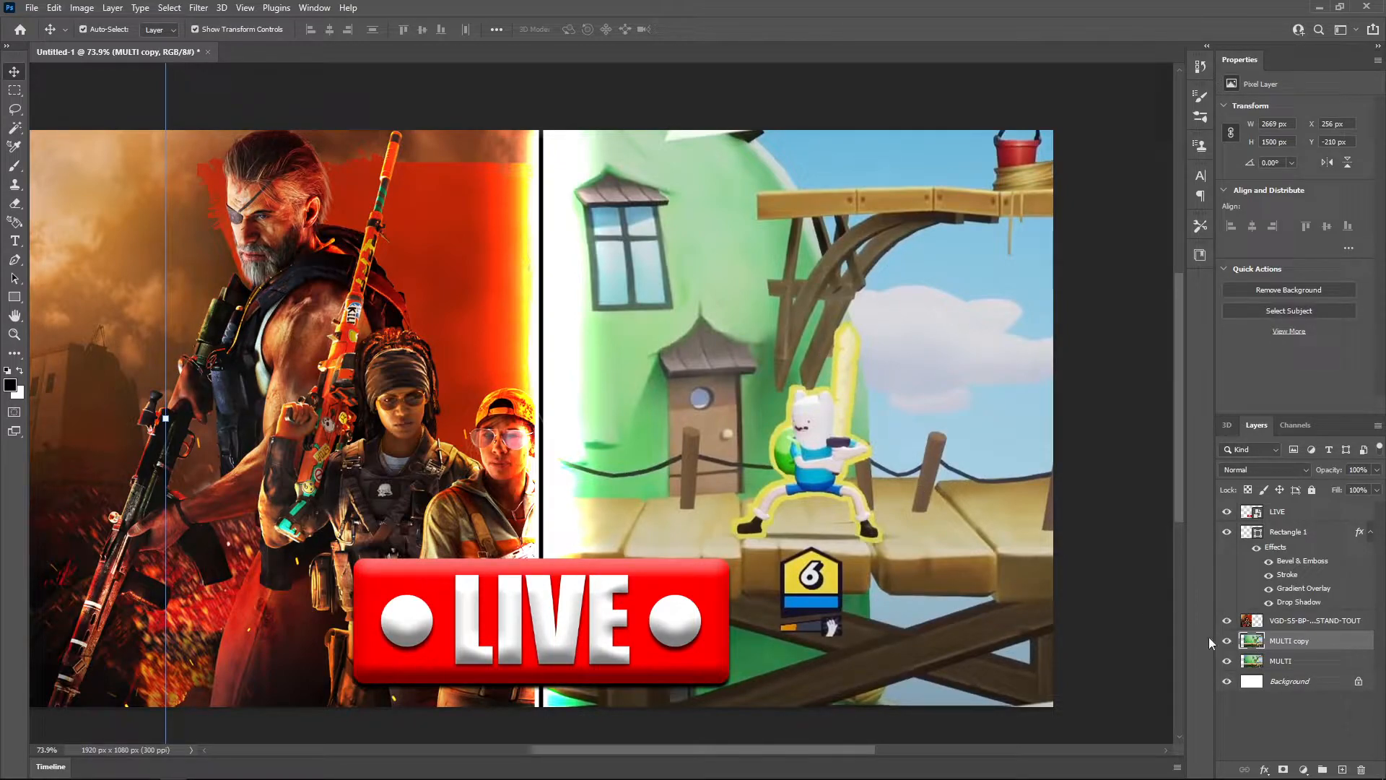
# Move the MULTI copy to X -330 px, Y -329 px, placing the streamer in the lower right corner, and compare it with the original layer.
pyautogui.moveTo(960, 507); pyautogui.dragTo(1067, 546)
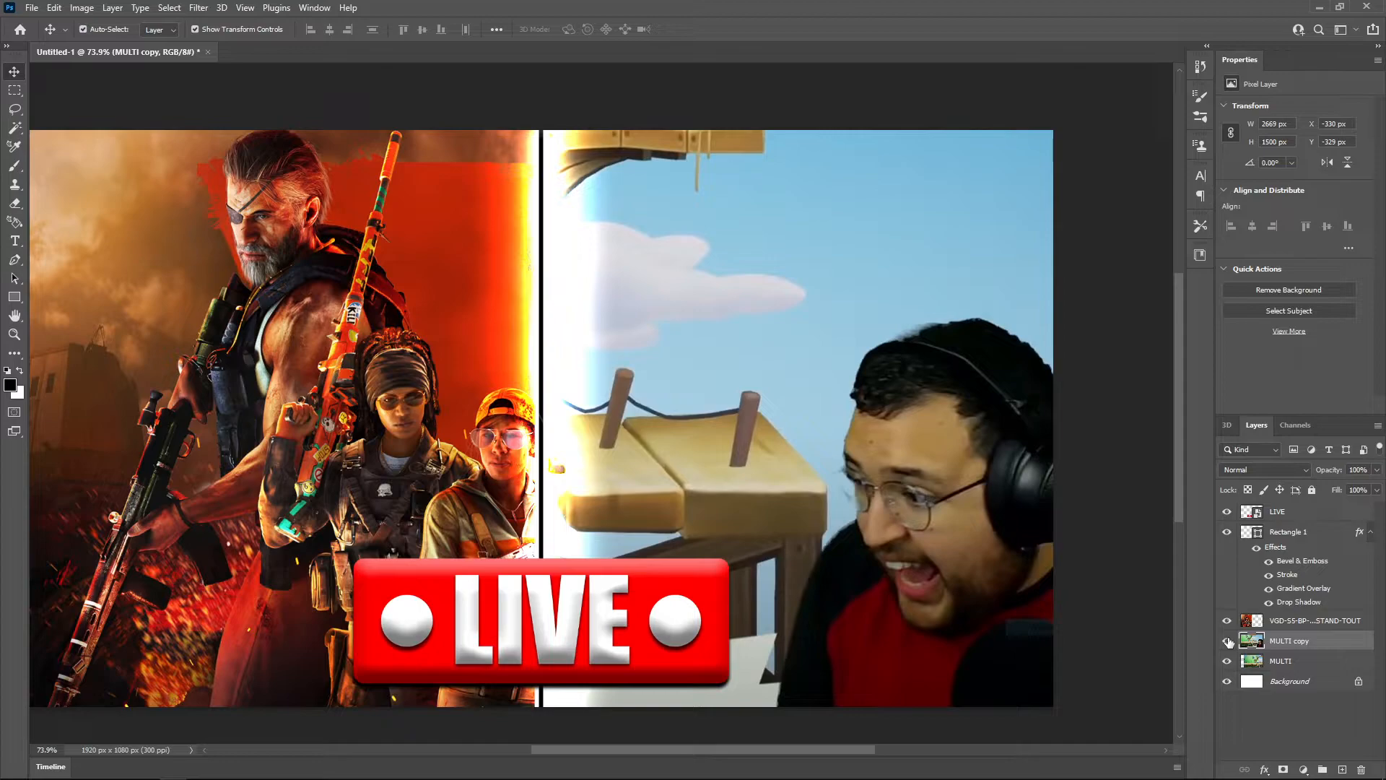
pyautogui.click(1227, 641)
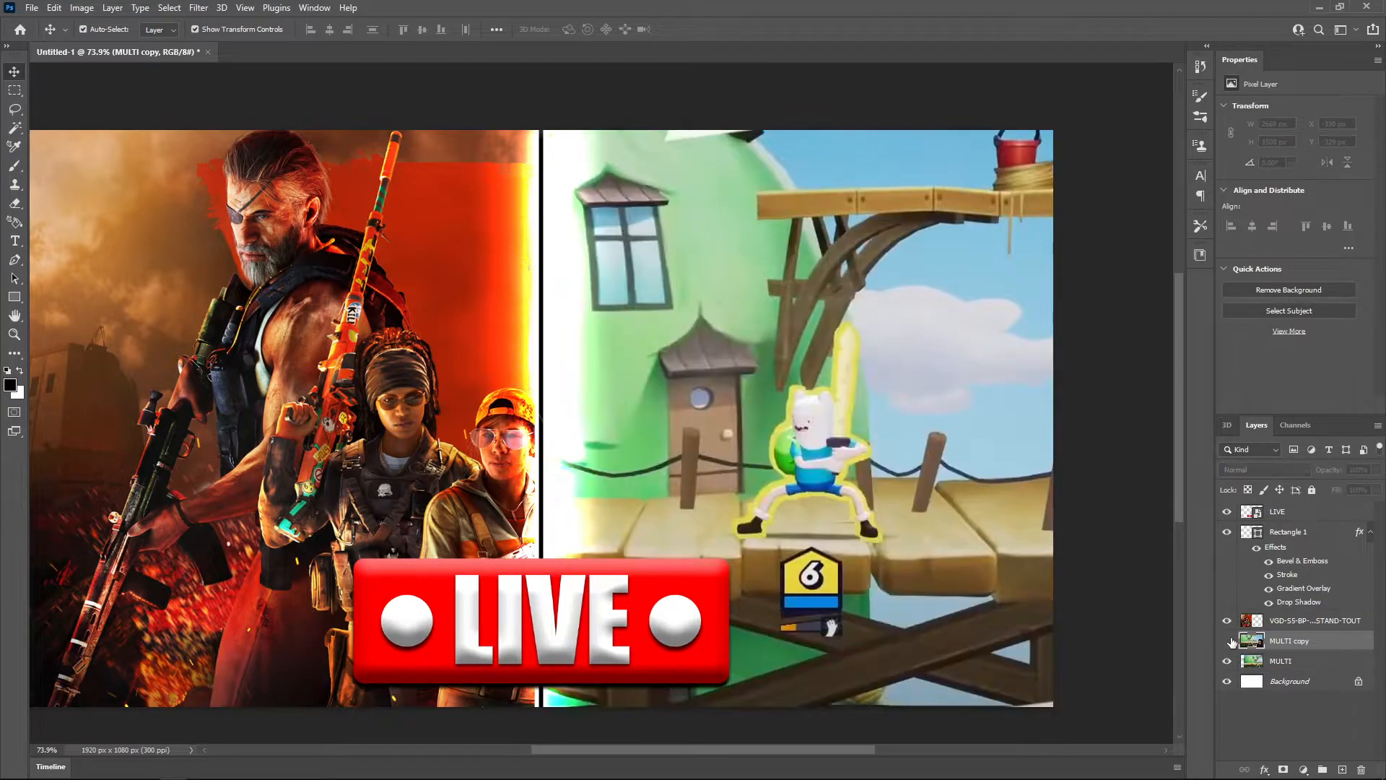
pyautogui.click(1227, 641)
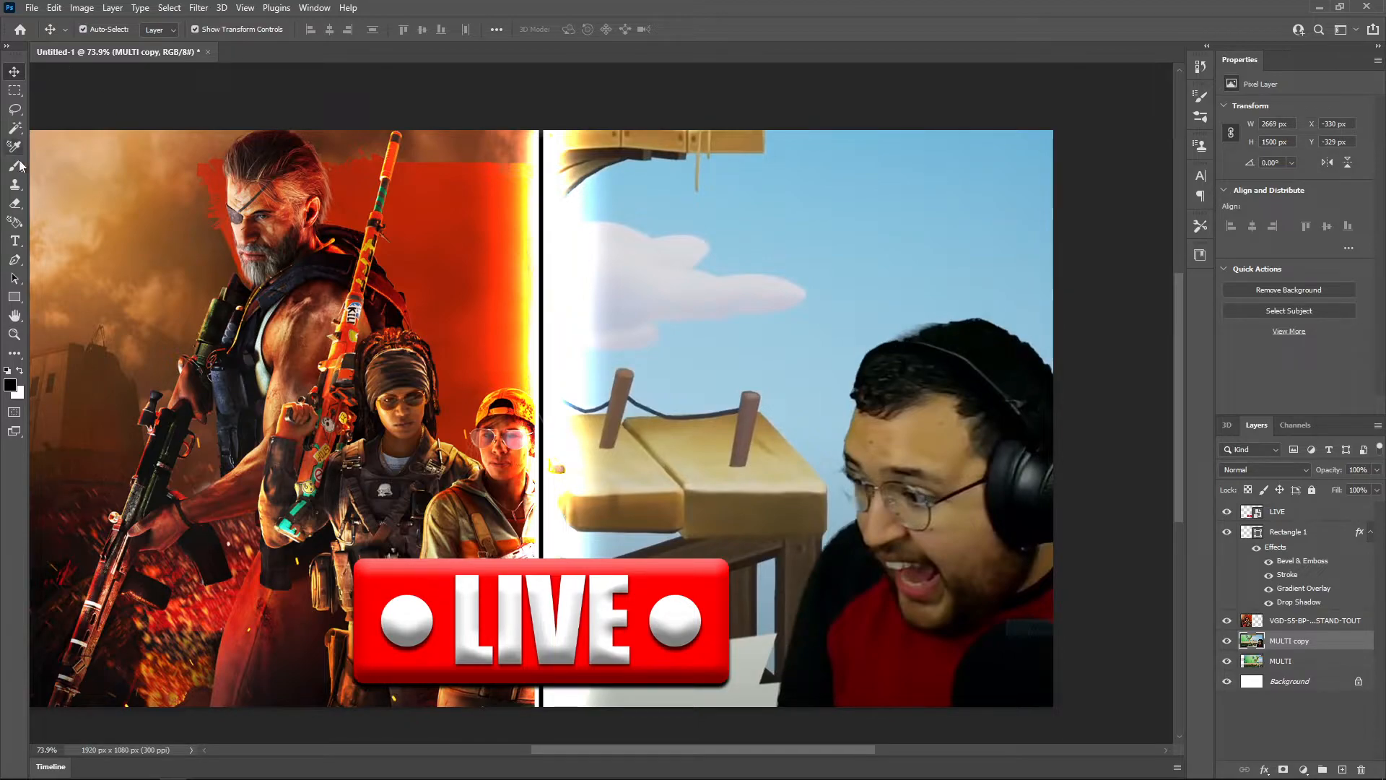
# Select the streamer on the MULTI copy layer with Select Subject and examine the selection's edges around the face and sleeve.
pyautogui.click(171, 8)
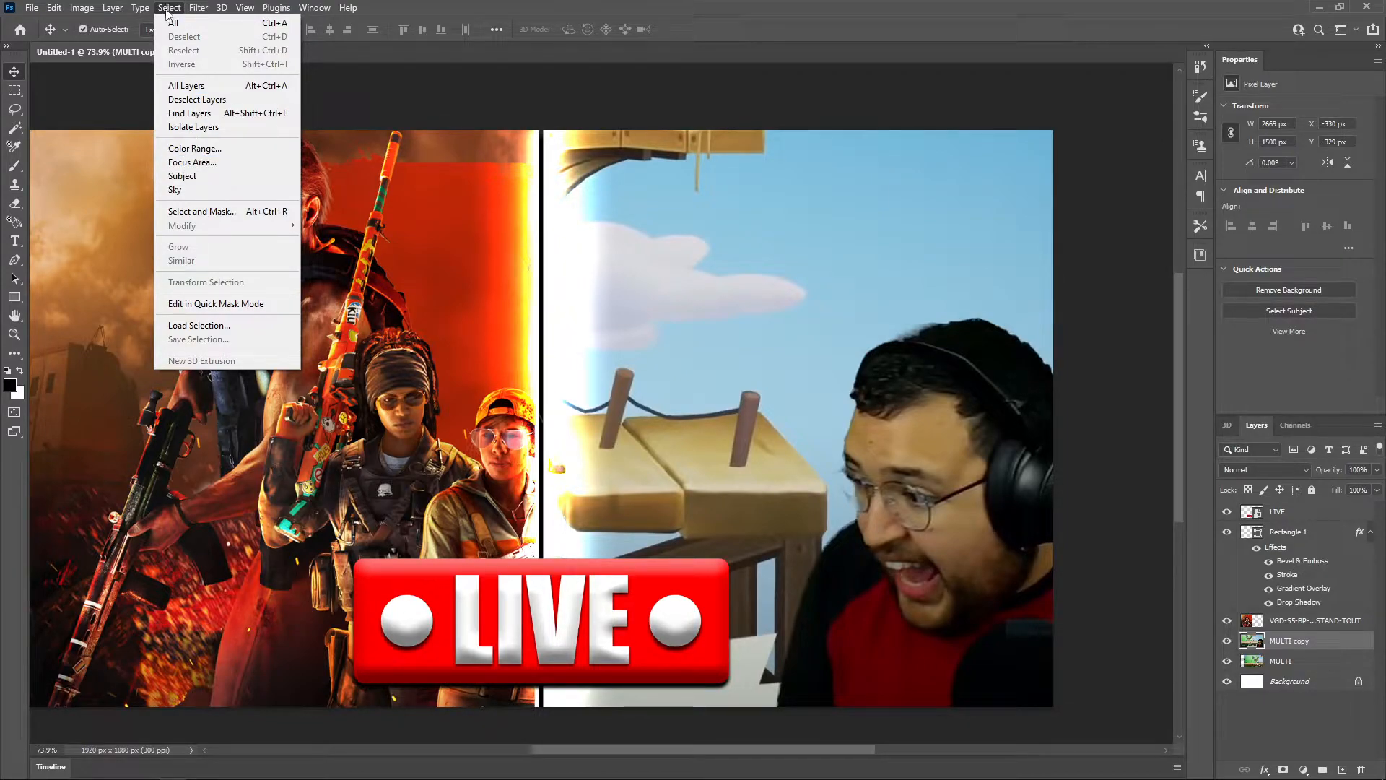
pyautogui.click(181, 176)
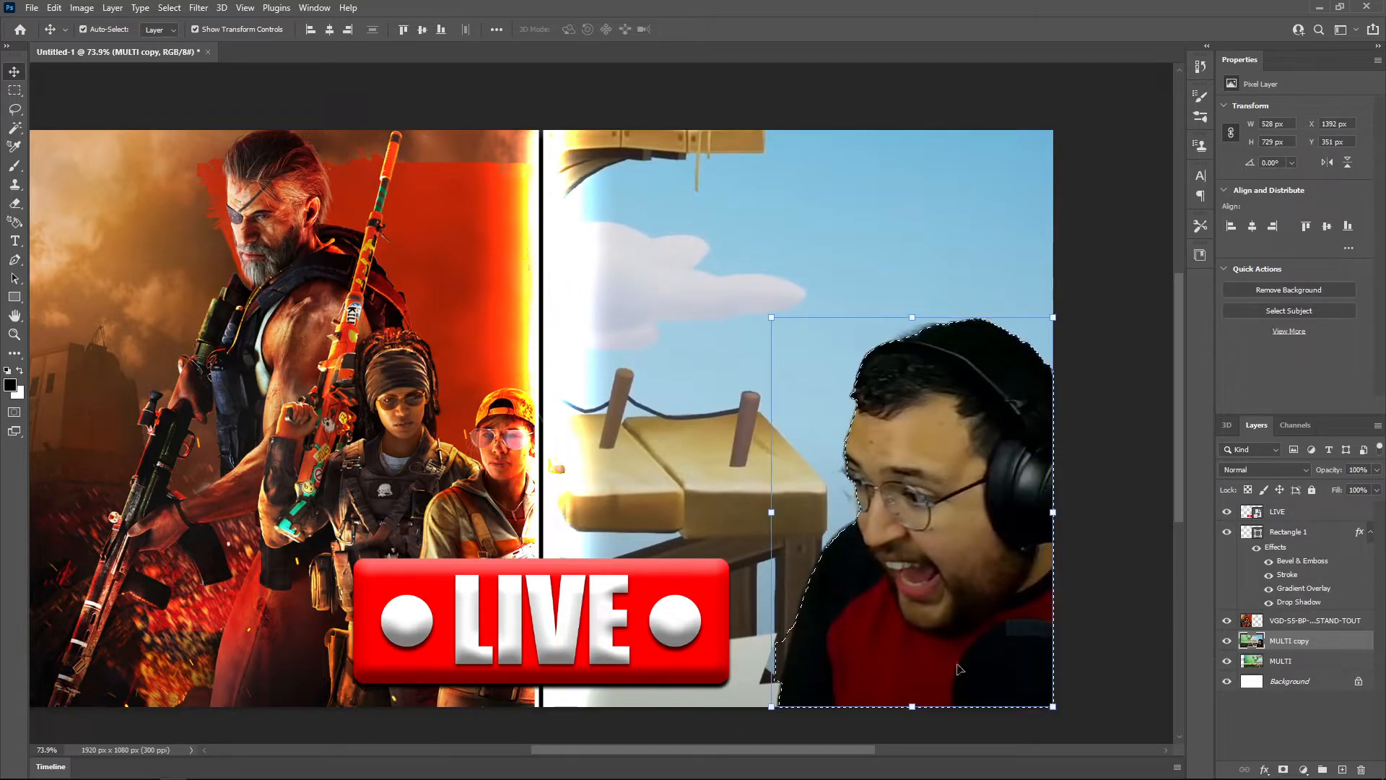
pyautogui.moveTo(788, 653); pyautogui.dragTo(852, 627)
pyautogui.moveTo(968, 268); pyautogui.dragTo(864, 431)
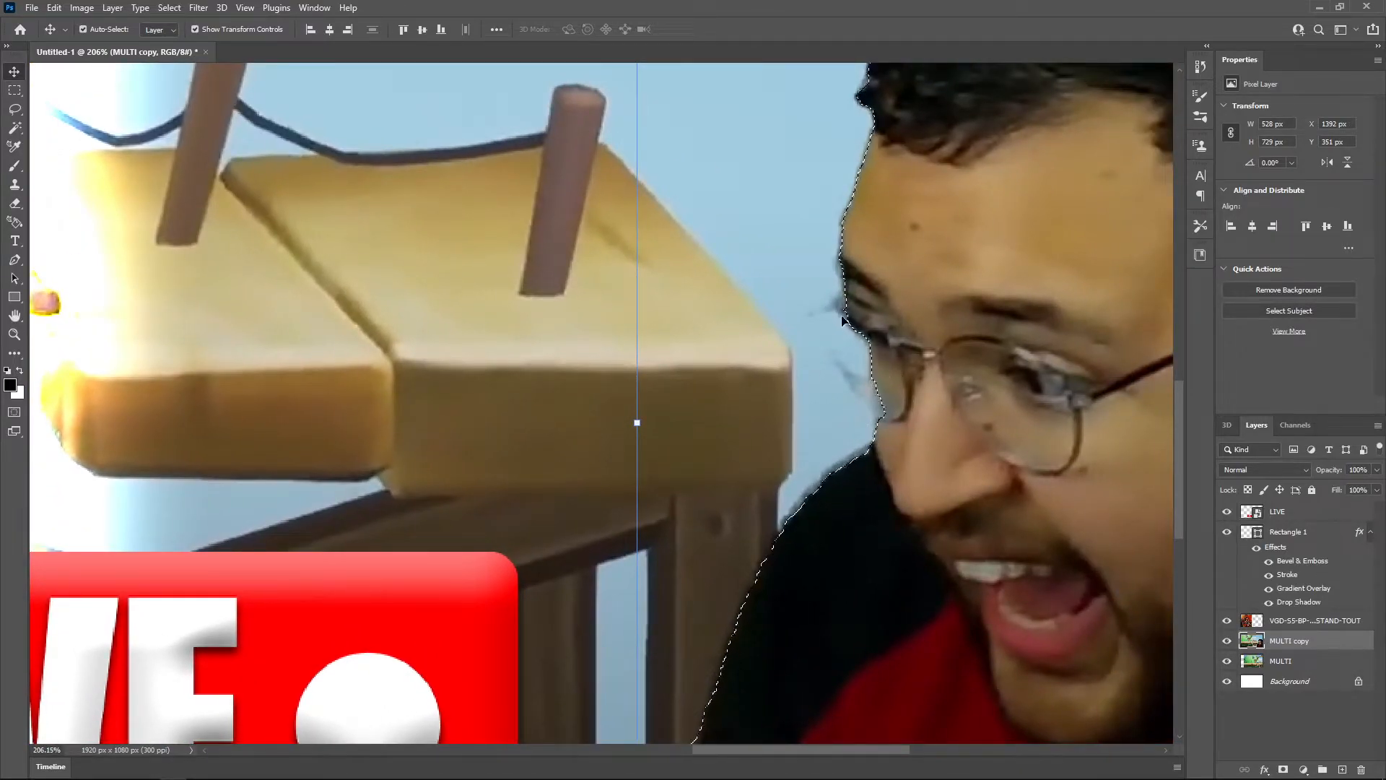
pyautogui.moveTo(802, 568); pyautogui.dragTo(952, 247)
pyautogui.moveTo(874, 567); pyautogui.dragTo(900, 492)
pyautogui.moveTo(918, 360); pyautogui.dragTo(860, 405)
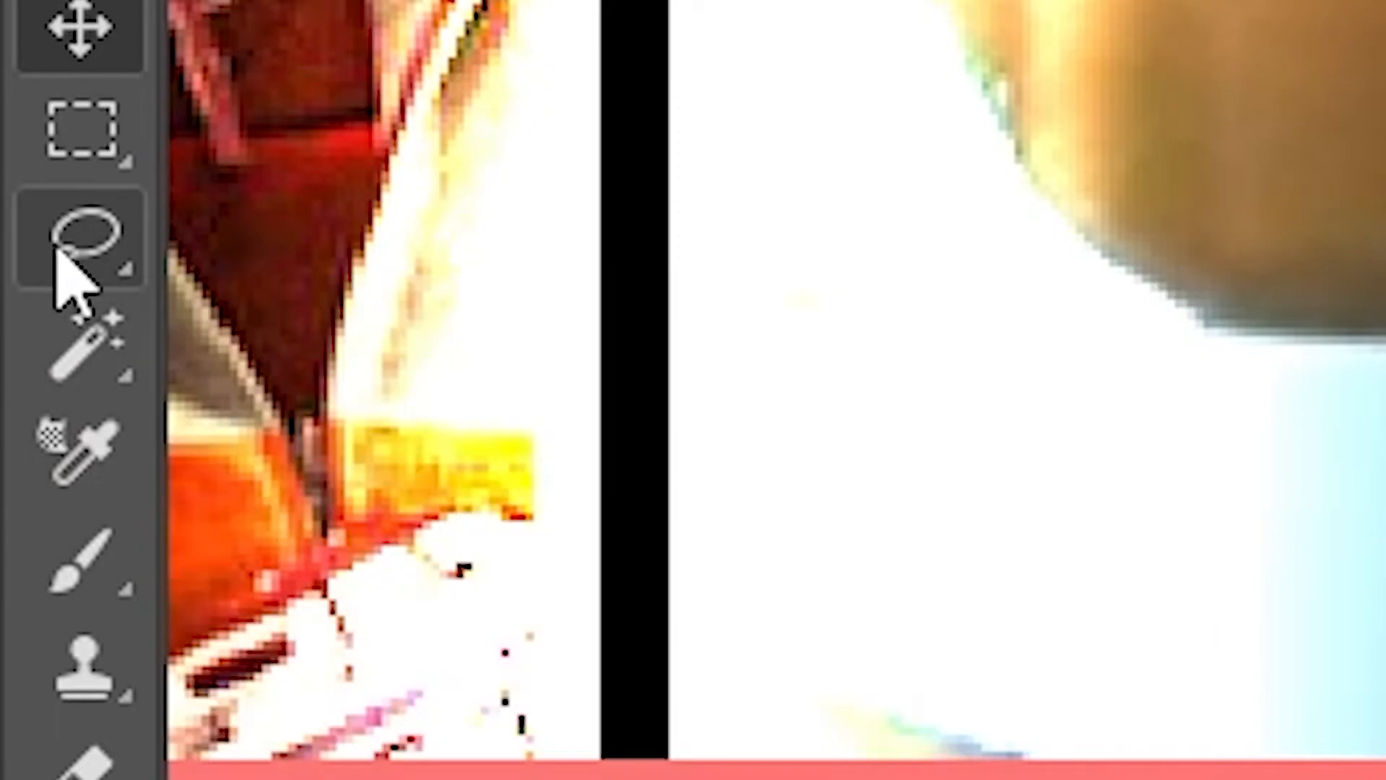
# Subtract the brown background patch beside the streamer's black sleeve from the selection with the Lasso tool, following the sleeve's edge.
pyautogui.click(57, 249)
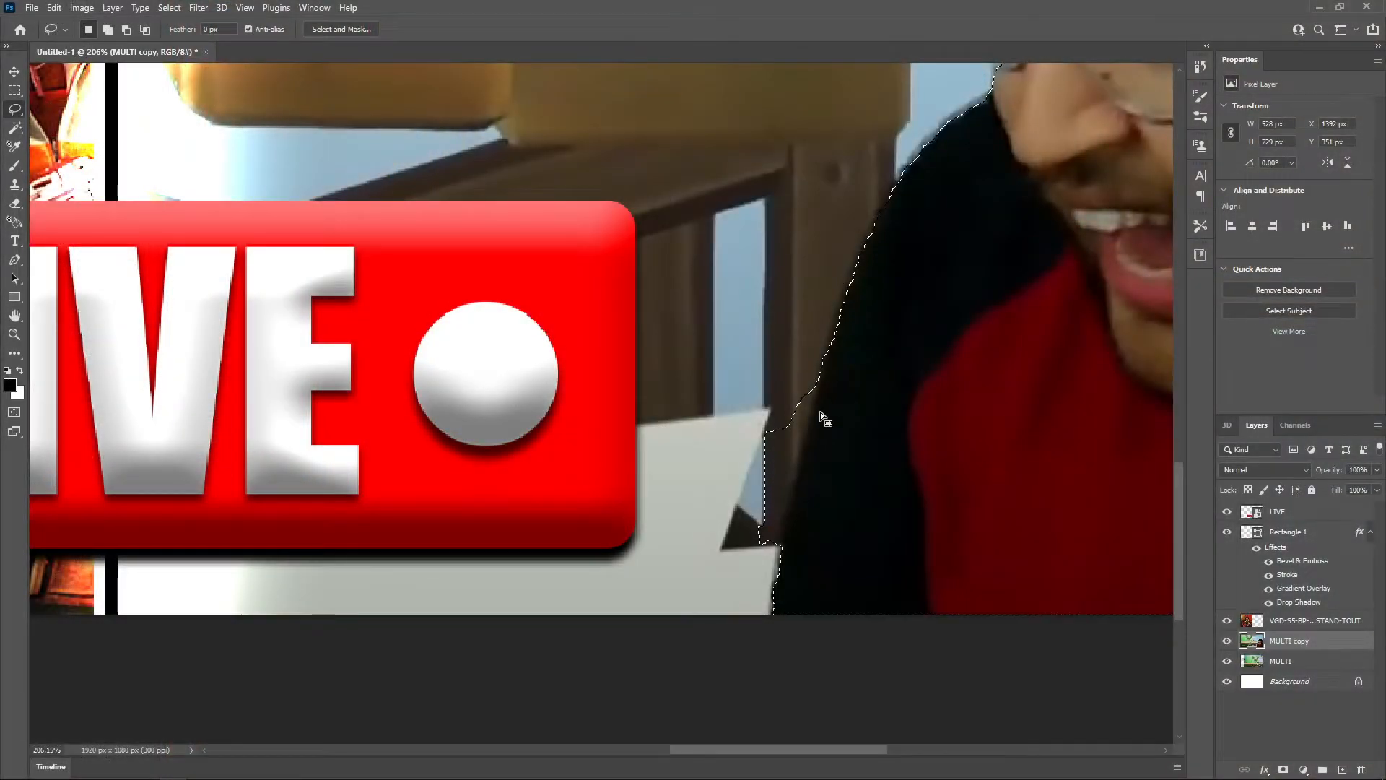
pyautogui.scroll(7, 820, 412)
pyautogui.moveTo(819, 413); pyautogui.dragTo(840, 297)
pyautogui.scroll(-3, 838, 311)
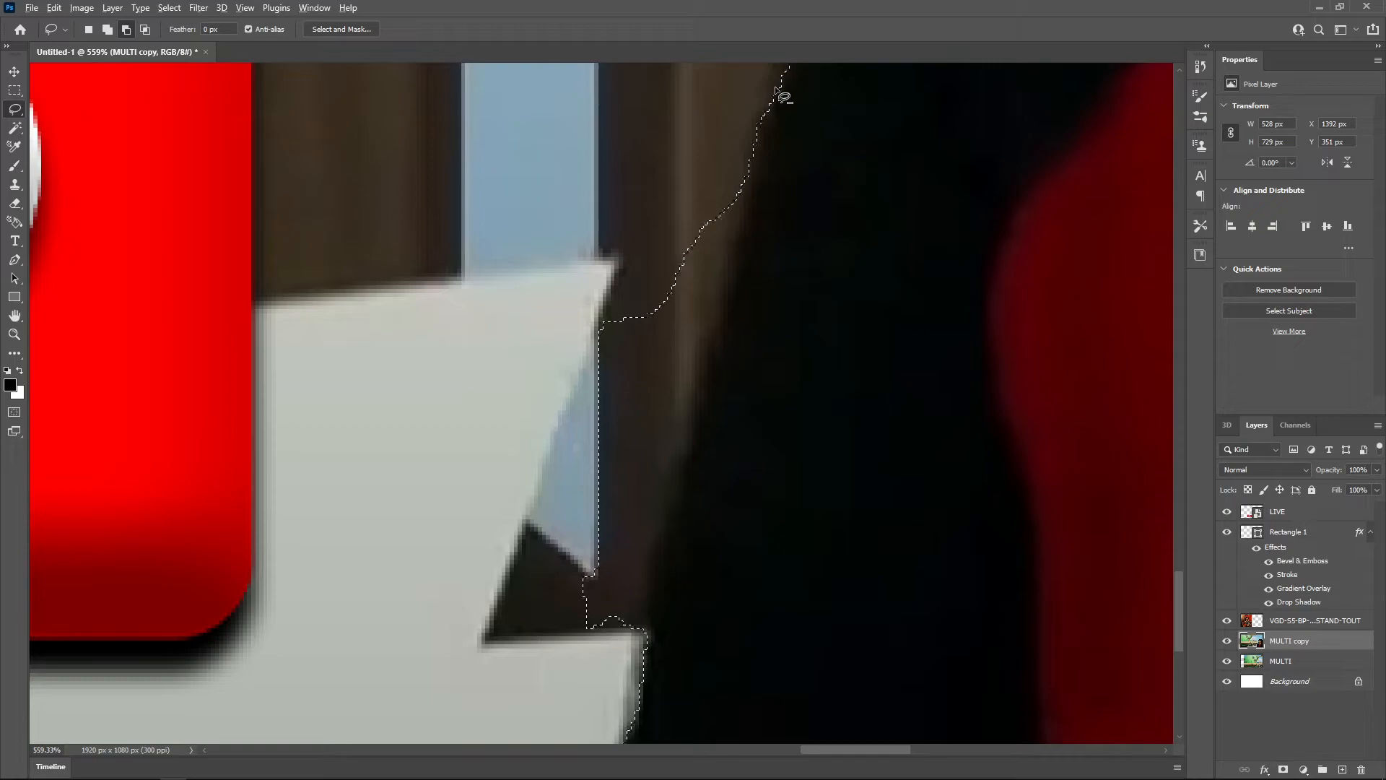
pyautogui.moveTo(775, 87); pyautogui.dragTo(722, 329)
pyautogui.moveTo(683, 471); pyautogui.dragTo(645, 642)
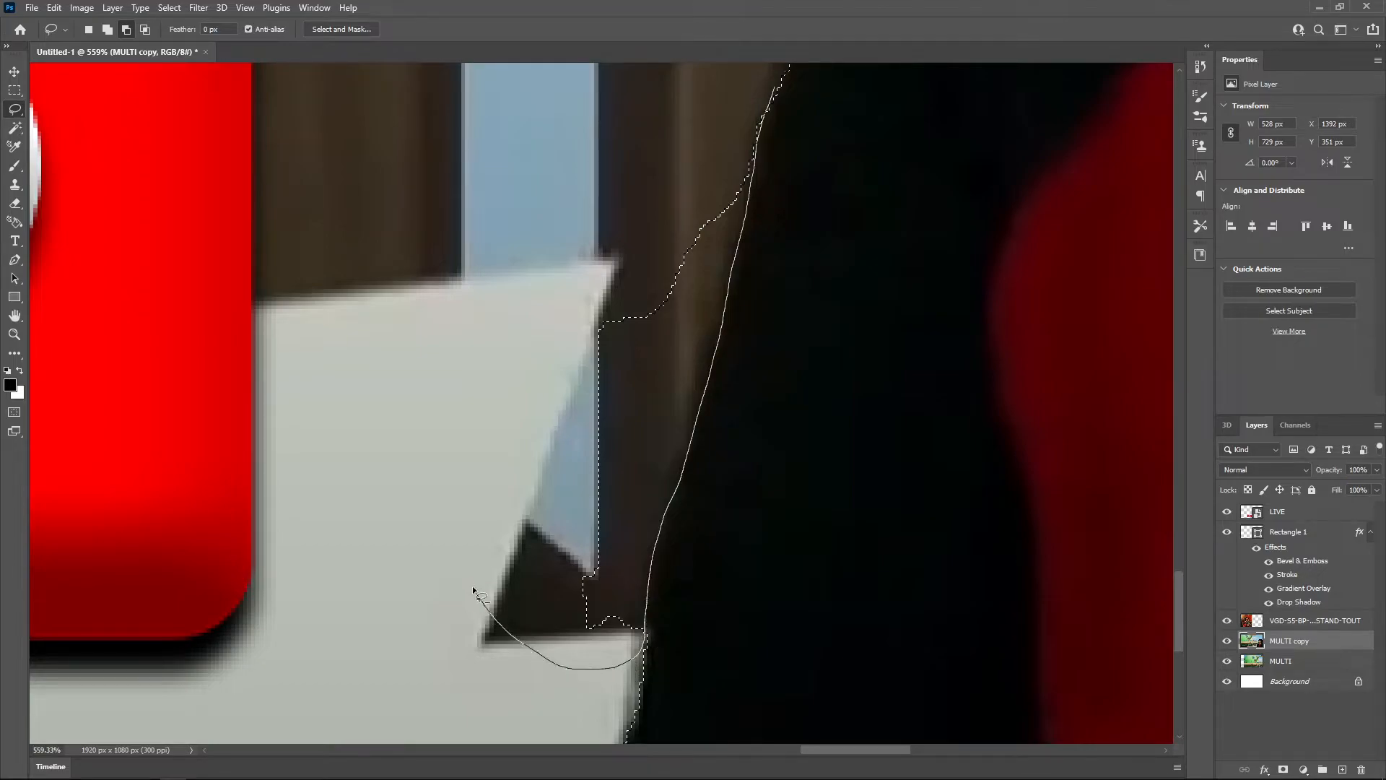
pyautogui.moveTo(676, 74); pyautogui.dragTo(775, 89)
pyautogui.moveTo(687, 363); pyautogui.dragTo(604, 391)
pyautogui.moveTo(696, 361); pyautogui.dragTo(514, 580)
pyautogui.moveTo(684, 252); pyautogui.dragTo(672, 414)
pyautogui.moveTo(735, 323)
pyautogui.mouseDown()
pyautogui.moveTo(693, 341)
pyautogui.moveTo(616, 229)
pyautogui.moveTo(659, 84)
pyautogui.moveTo(718, 339)
pyautogui.mouseUp()
pyautogui.moveTo(621, 350); pyautogui.dragTo(673, 337)
# Add the clipped eyelashes at the streamer's far eye to the selection with the Lasso tool.
pyautogui.moveTo(660, 403); pyautogui.dragTo(860, 260)
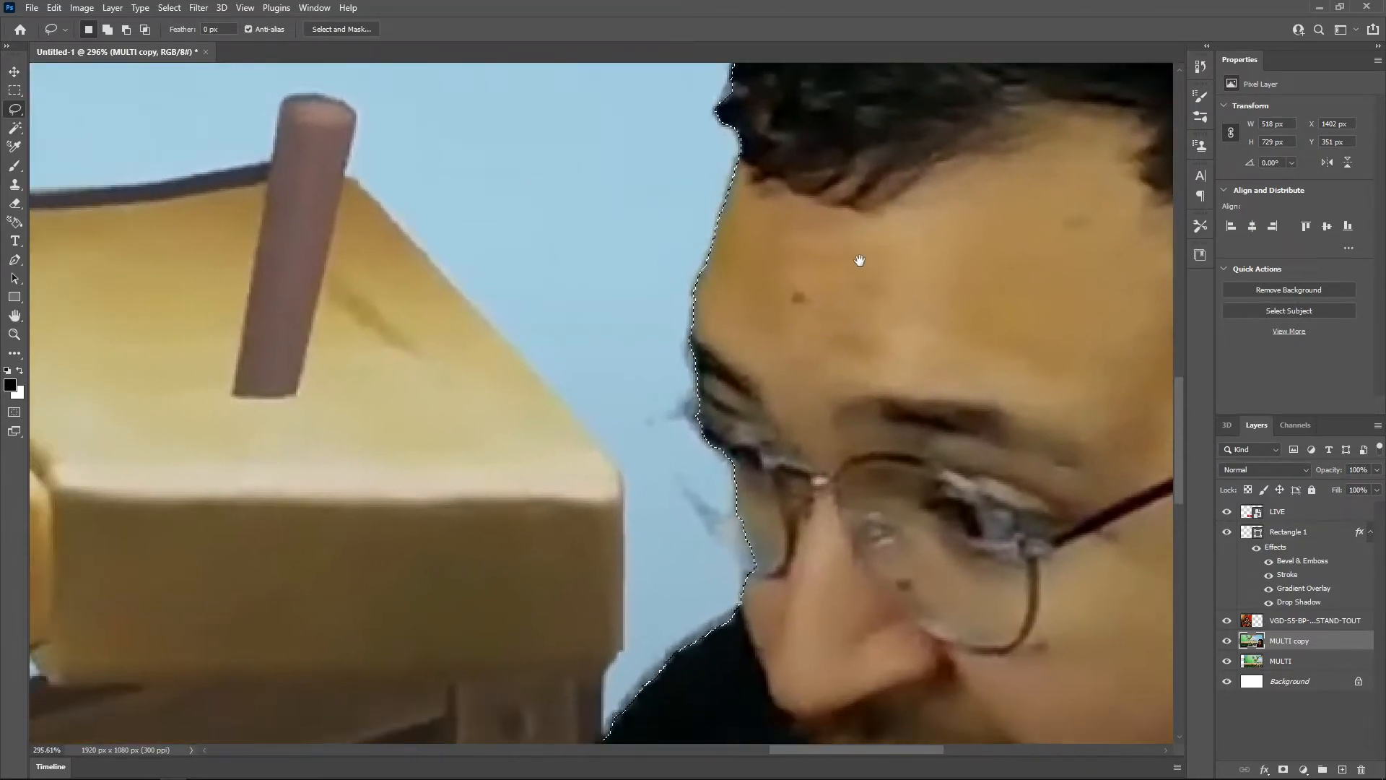
pyautogui.moveTo(685, 345); pyautogui.dragTo(756, 316)
pyautogui.moveTo(725, 410)
pyautogui.mouseDown()
pyautogui.moveTo(774, 253)
pyautogui.moveTo(745, 388)
pyautogui.moveTo(725, 286)
pyautogui.mouseUp()
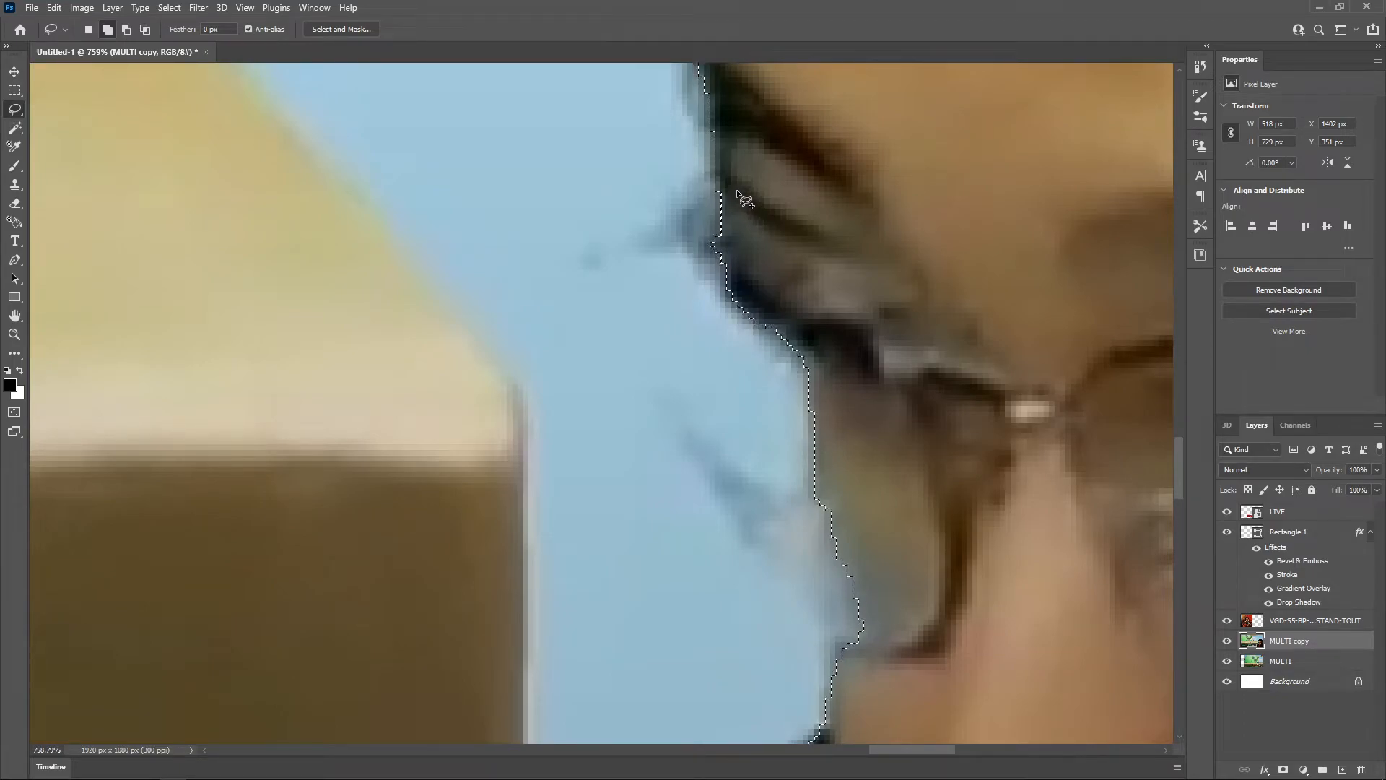
pyautogui.moveTo(726, 186)
pyautogui.mouseDown()
pyautogui.moveTo(687, 210)
pyautogui.moveTo(694, 255)
pyautogui.moveTo(722, 254)
pyautogui.moveTo(772, 212)
pyautogui.mouseUp()
# Add the missing strip along the outer glasses lens and cheek to the selection, smoothing the outline down to the shoulder.
pyautogui.moveTo(814, 366); pyautogui.dragTo(808, 208)
pyautogui.press('shift')
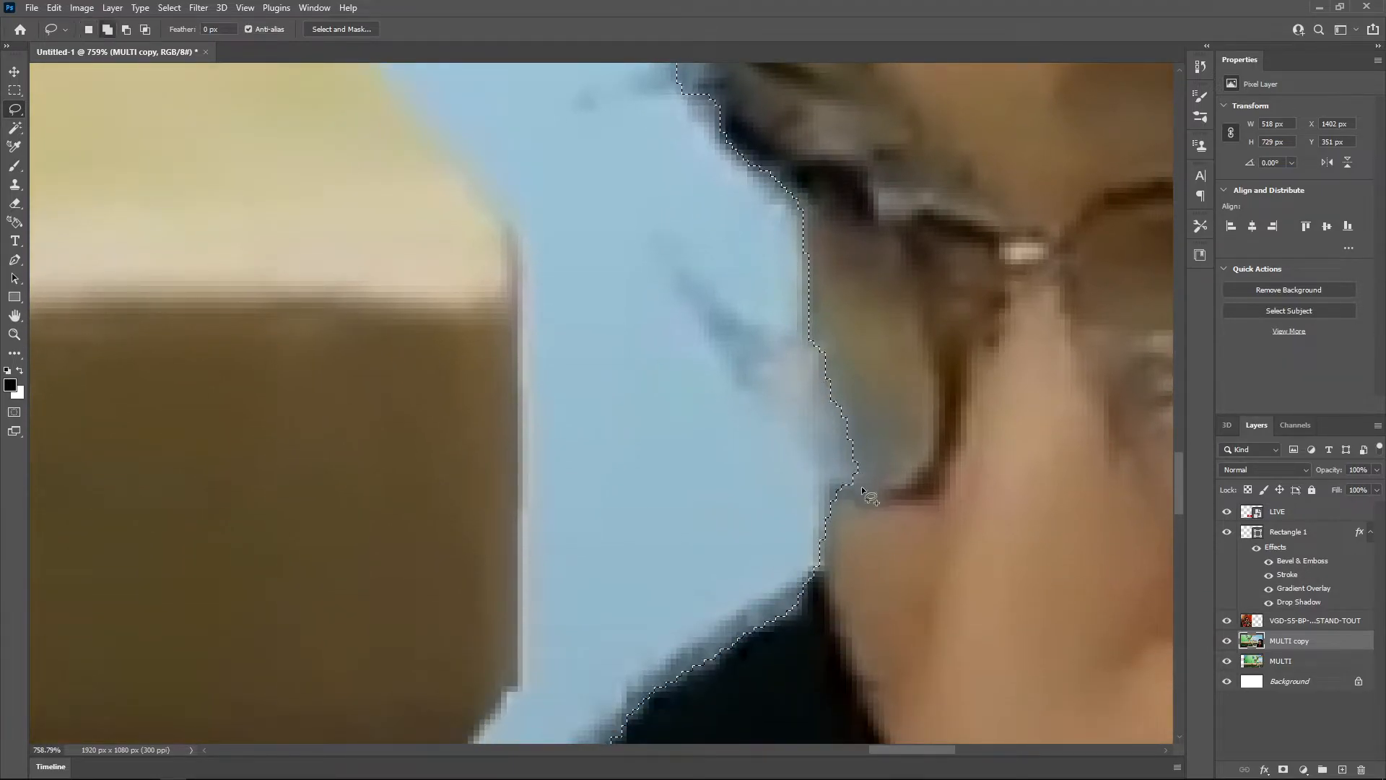
pyautogui.moveTo(822, 542); pyautogui.dragTo(821, 499)
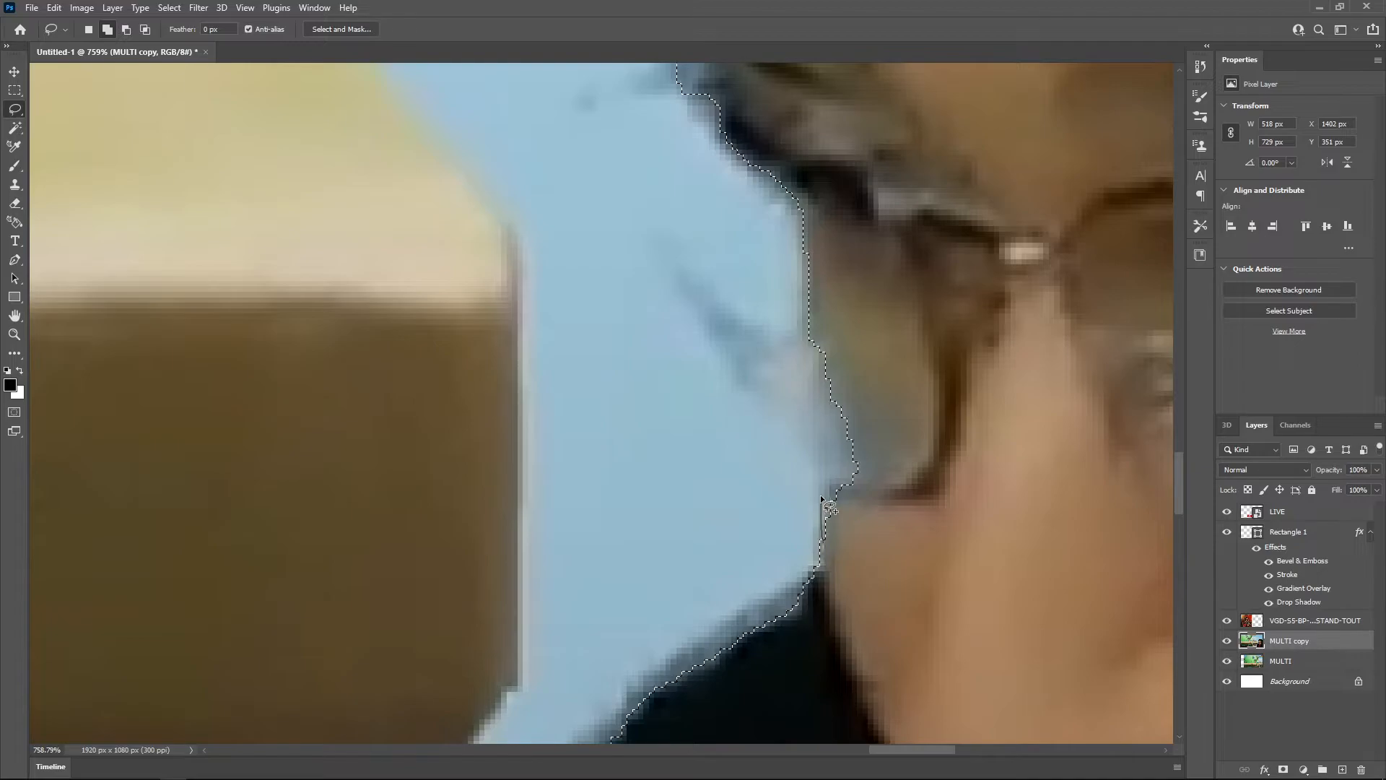
pyautogui.moveTo(812, 393)
pyautogui.mouseDown()
pyautogui.moveTo(812, 324)
pyautogui.moveTo(835, 278)
pyautogui.moveTo(868, 270)
pyautogui.mouseUp()
pyautogui.moveTo(826, 554); pyautogui.dragTo(823, 545)
pyautogui.scroll(-10, 903, 444)
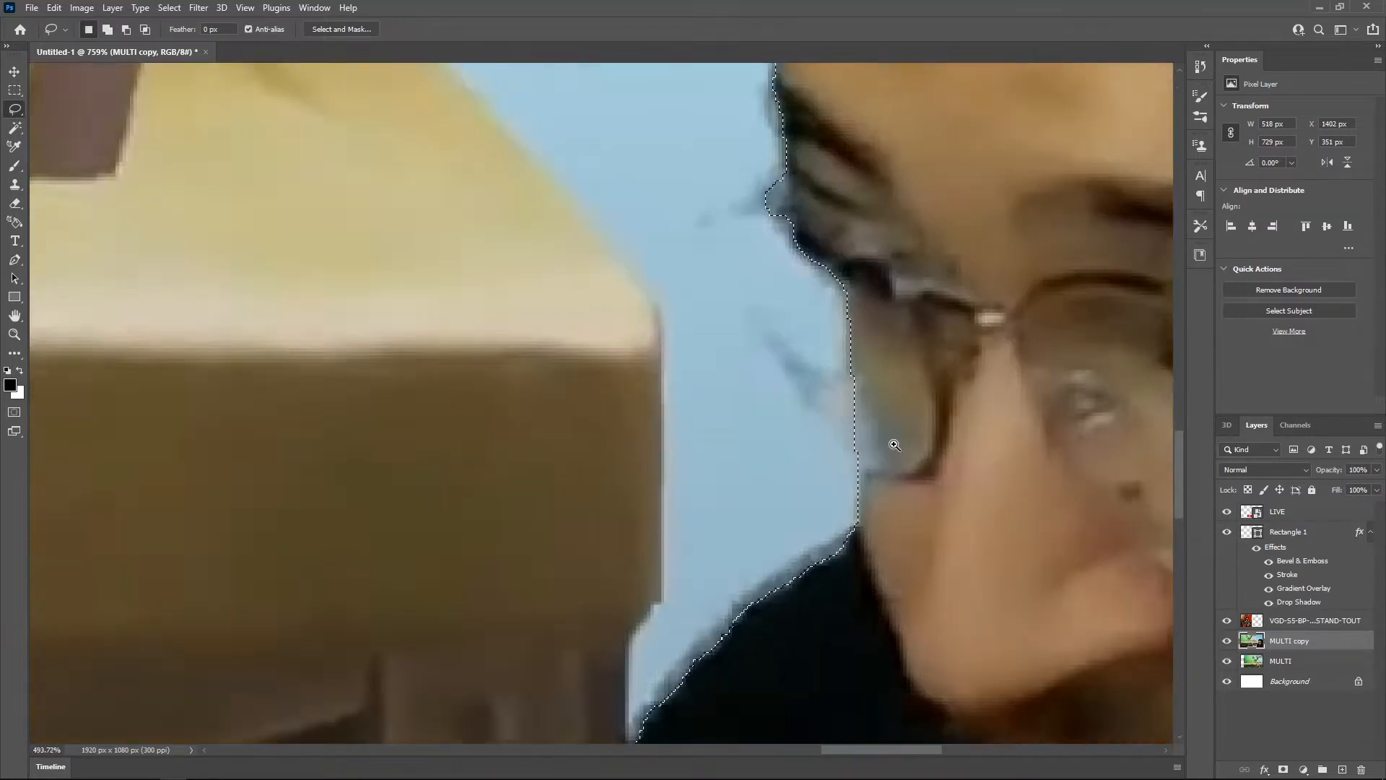
# Examine the refined selection outline around the streamer's face, glasses and body, both close up and against the whole thumbnail.
pyautogui.moveTo(966, 448)
pyautogui.mouseDown()
pyautogui.moveTo(789, 468)
pyautogui.moveTo(798, 406)
pyautogui.mouseUp()
pyautogui.scroll(-4, 803, 462)
pyautogui.scroll(-10, 765, 405)
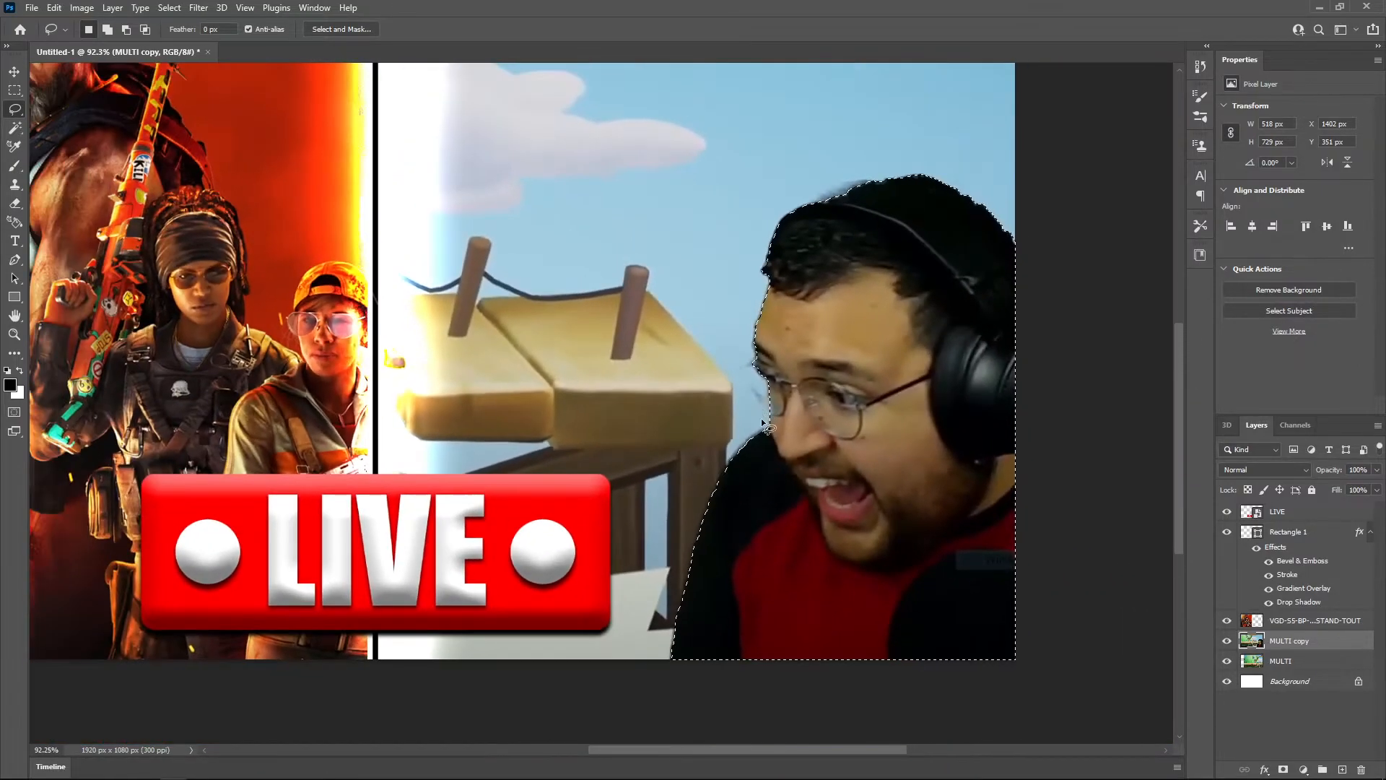
pyautogui.moveTo(790, 431); pyautogui.dragTo(790, 393)
pyautogui.scroll(8, 791, 394)
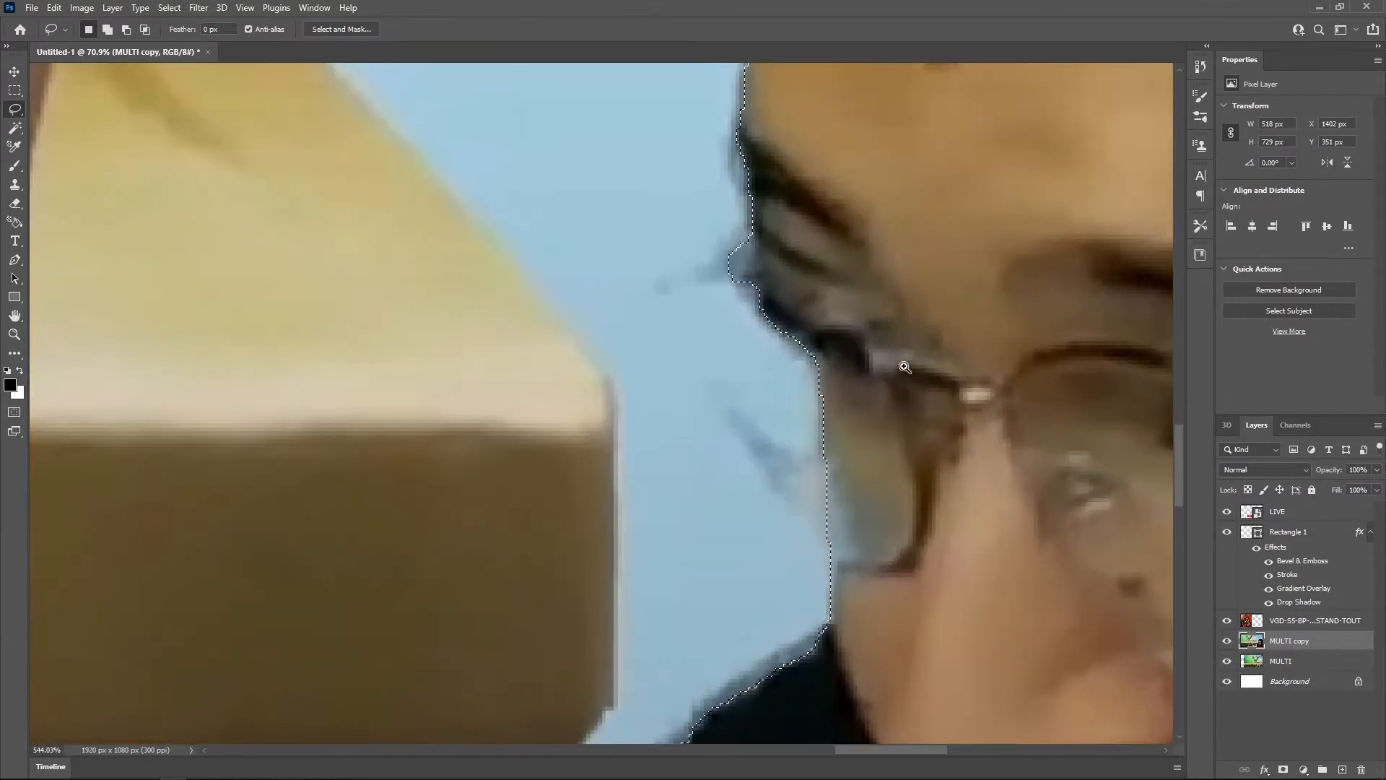
pyautogui.scroll(-6, 809, 399)
pyautogui.scroll(-4, 815, 401)
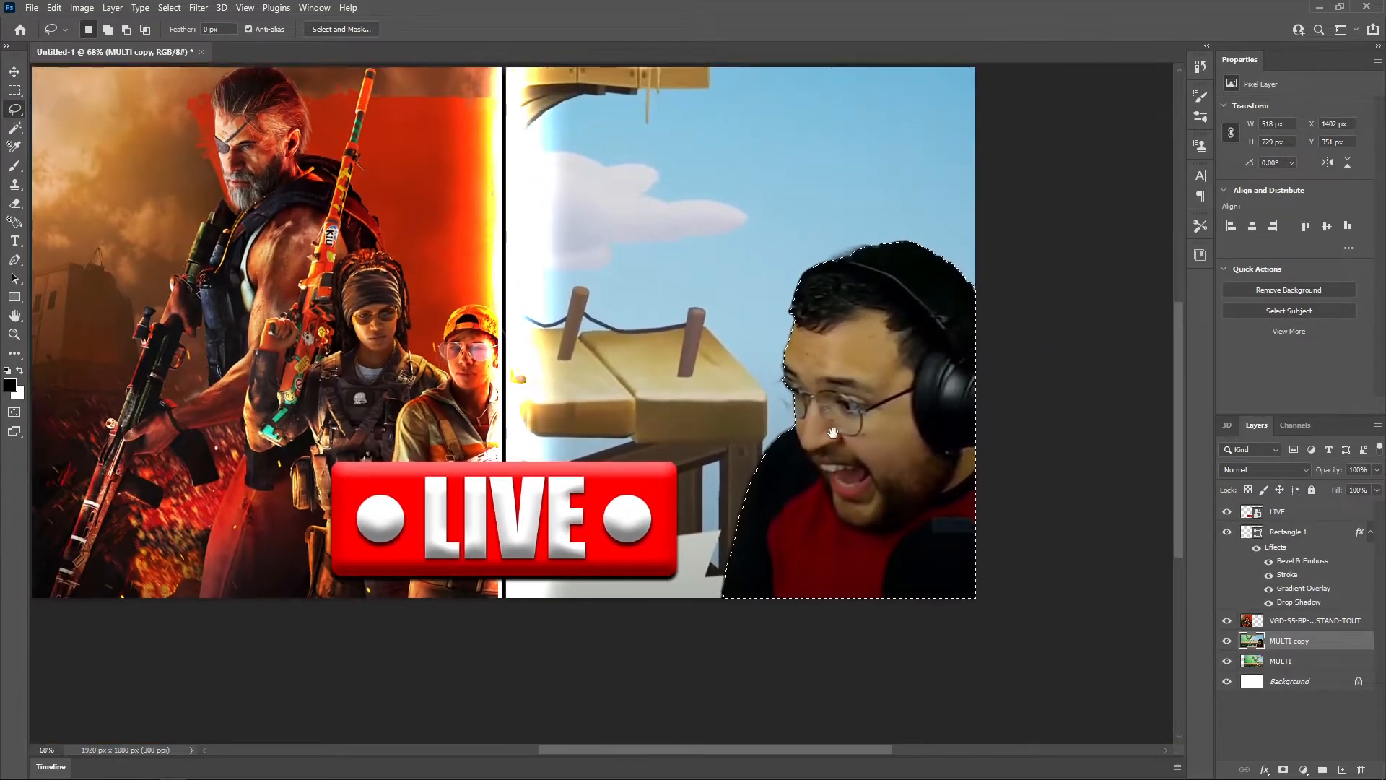
pyautogui.scroll(3, 853, 459)
pyautogui.scroll(-4, 853, 460)
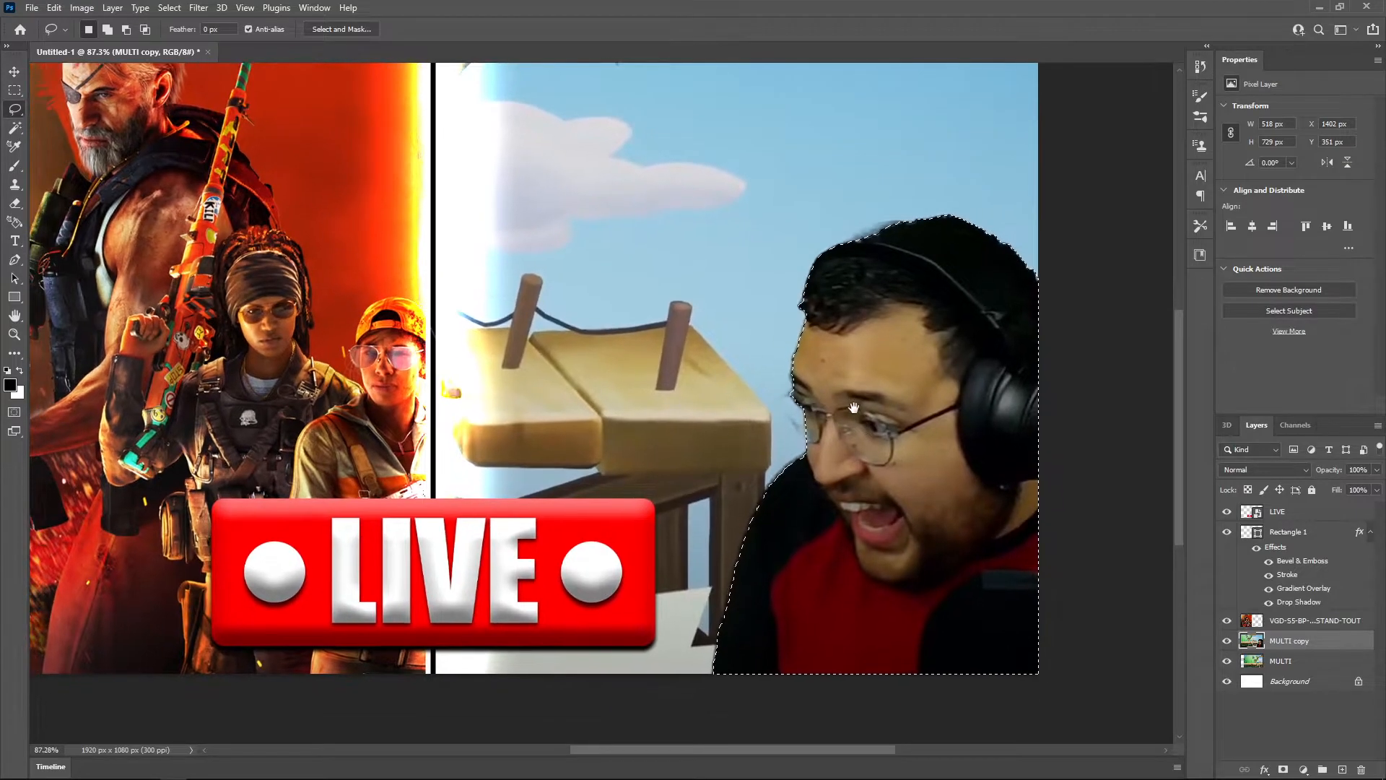
pyautogui.scroll(3, 837, 454)
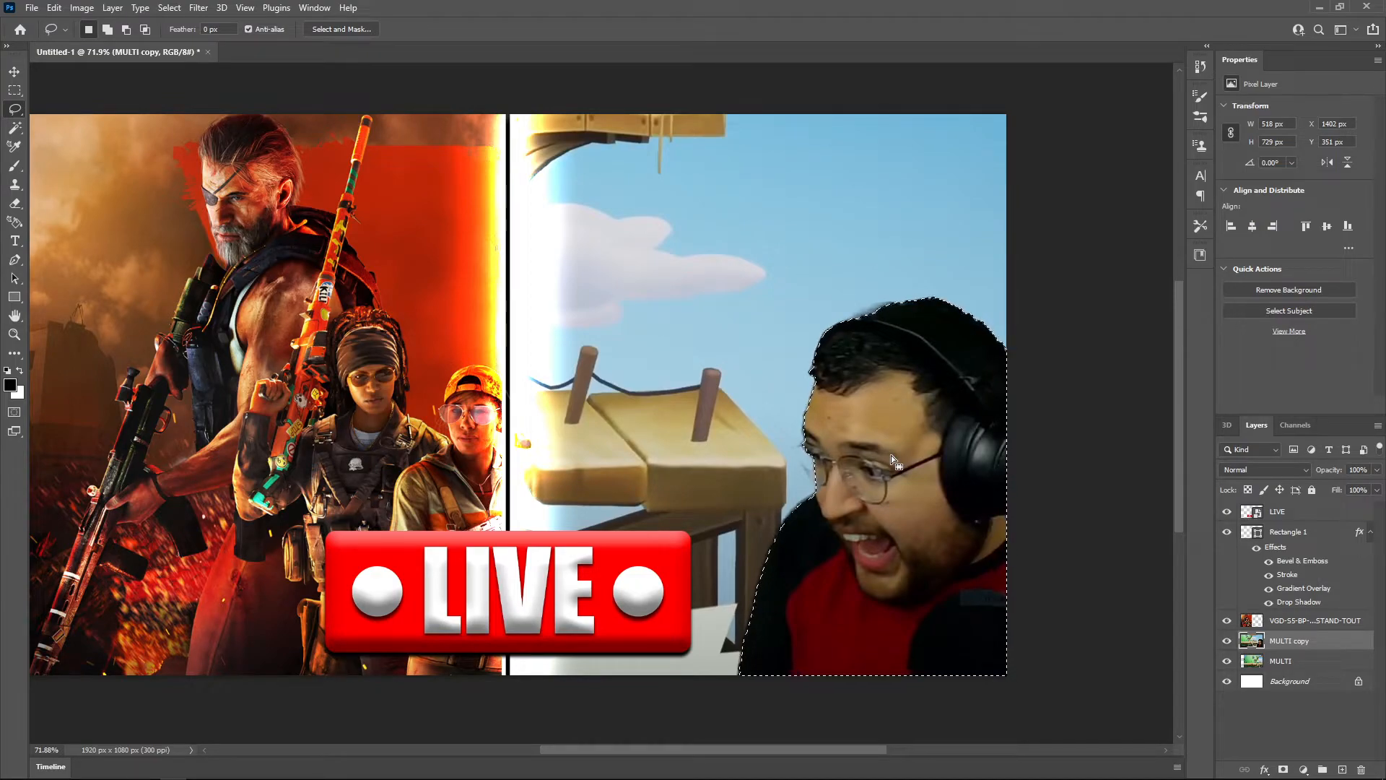
# Copy the selected streamer to a new layer and delete the MULTI copy layer.
pyautogui.hotkey('ctrl', 'j')
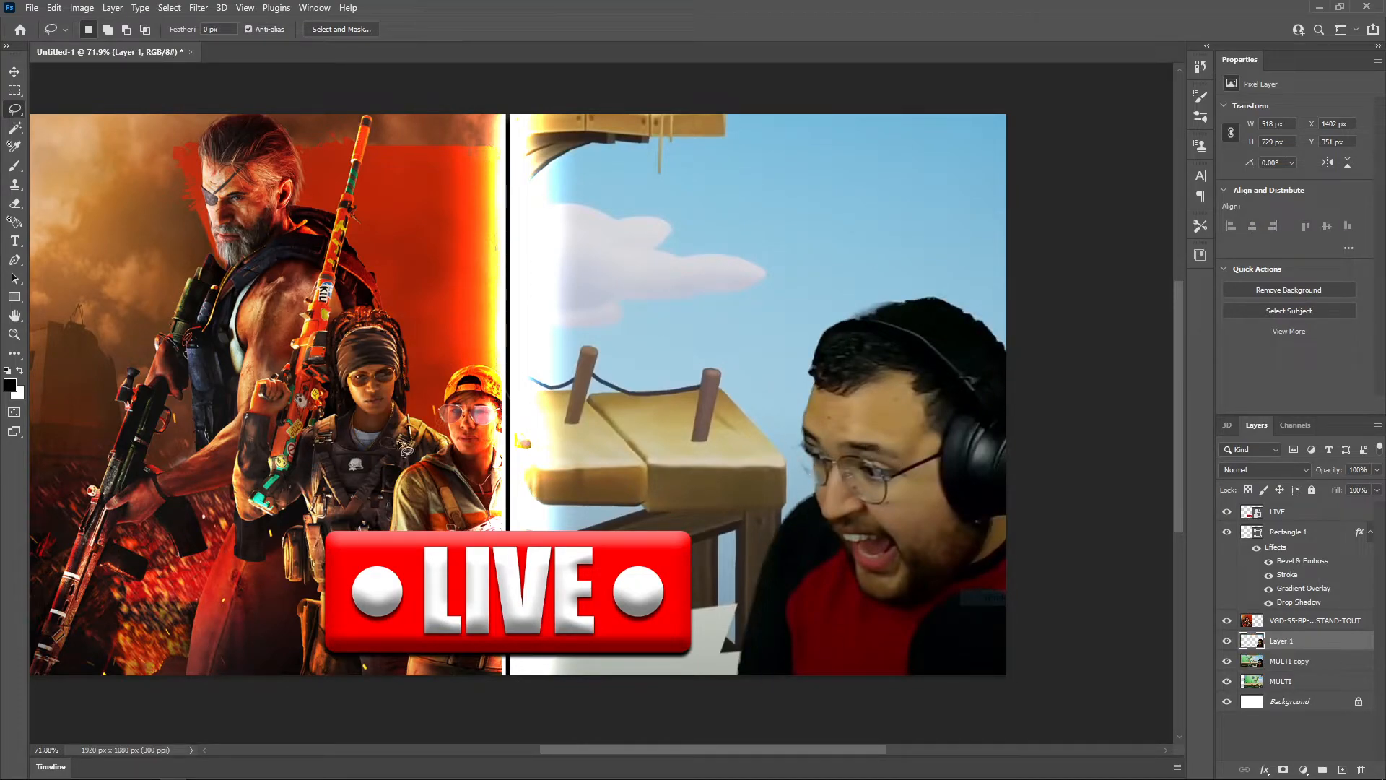
pyautogui.click(12, 69)
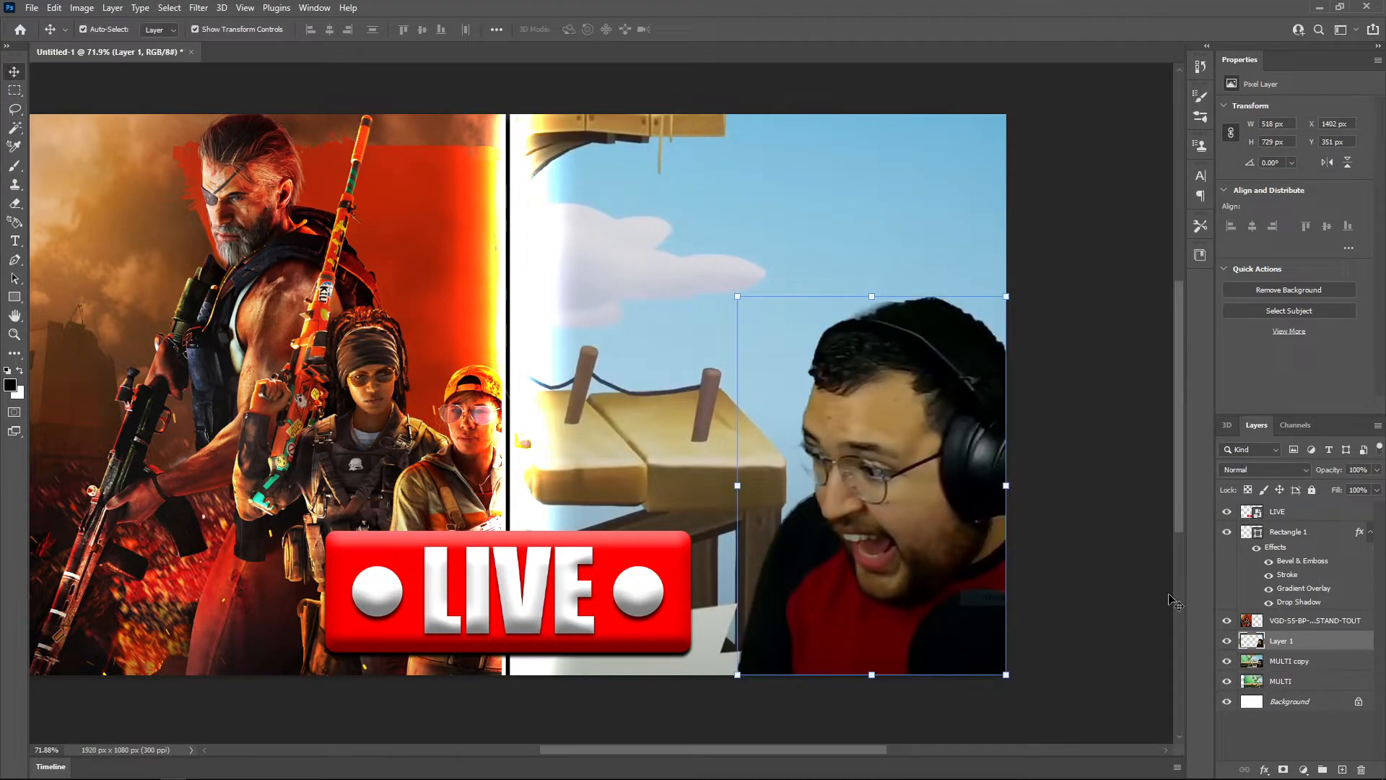
pyautogui.click(1324, 668)
pyautogui.press('Delete')
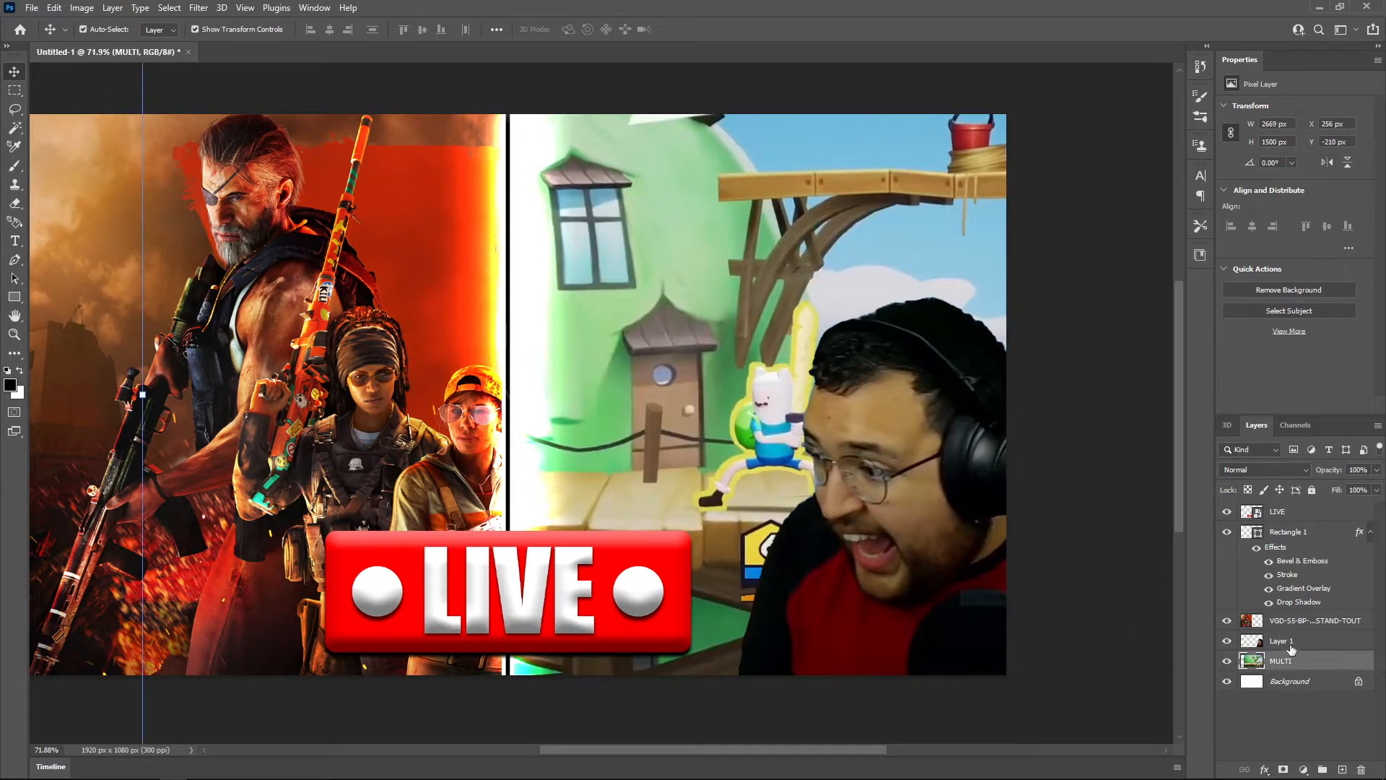
# Move the MULTI gameplay image to the left so the sword-carrying character stands between the divider and the streamer, and deselect the layer.
pyautogui.moveTo(730, 386); pyautogui.dragTo(644, 387)
pyautogui.click(1281, 717)
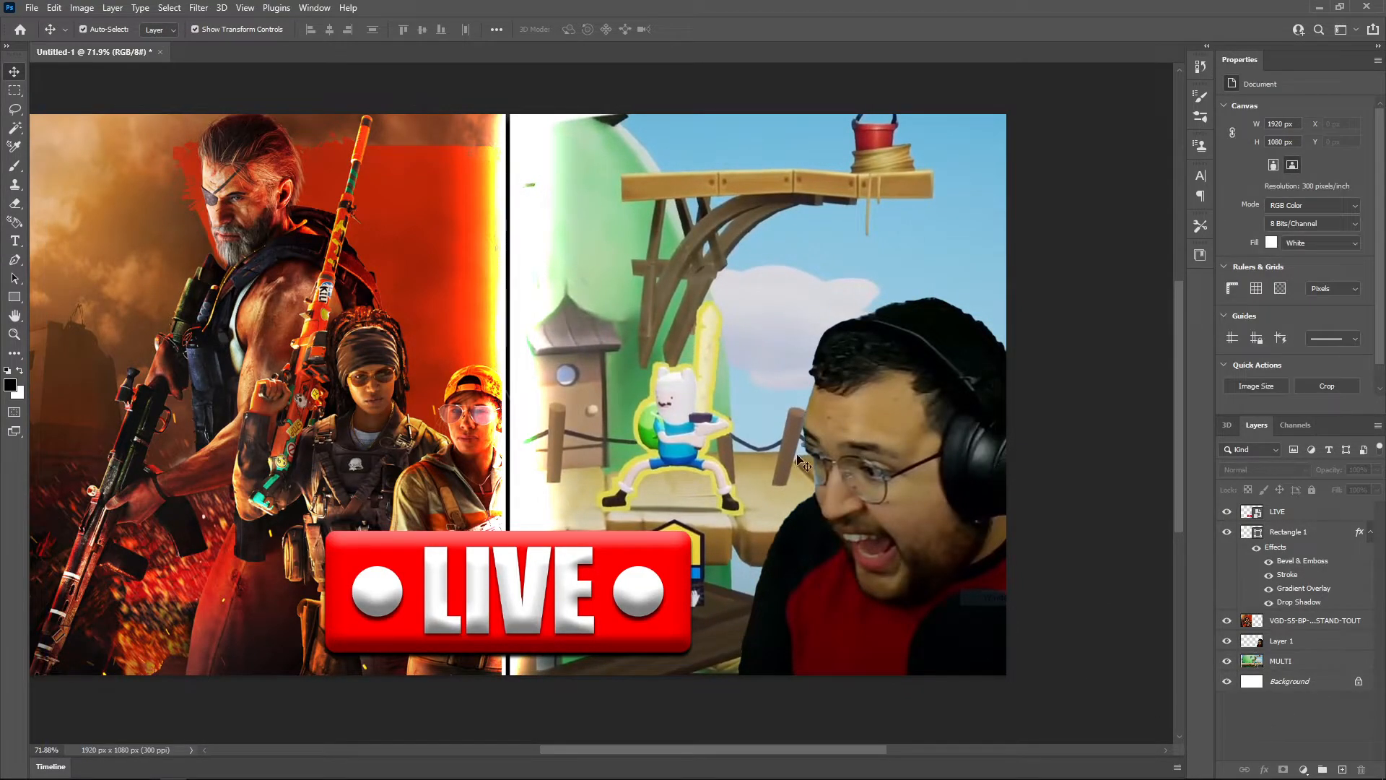
# Enable Bevel & Emboss and a white Stroke in the layer style of the streamer cutout on Layer 1.
pyautogui.doubleClick(1333, 648)
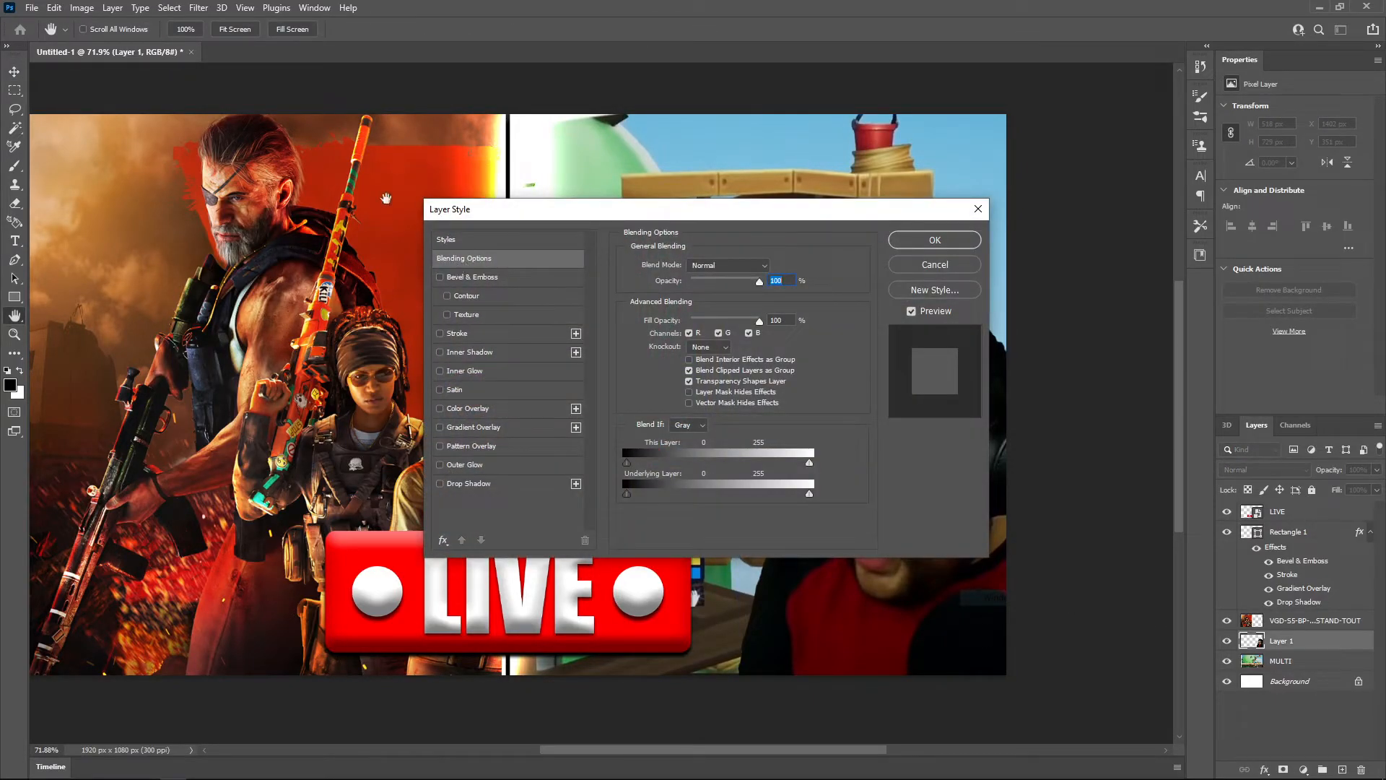
pyautogui.click(440, 277)
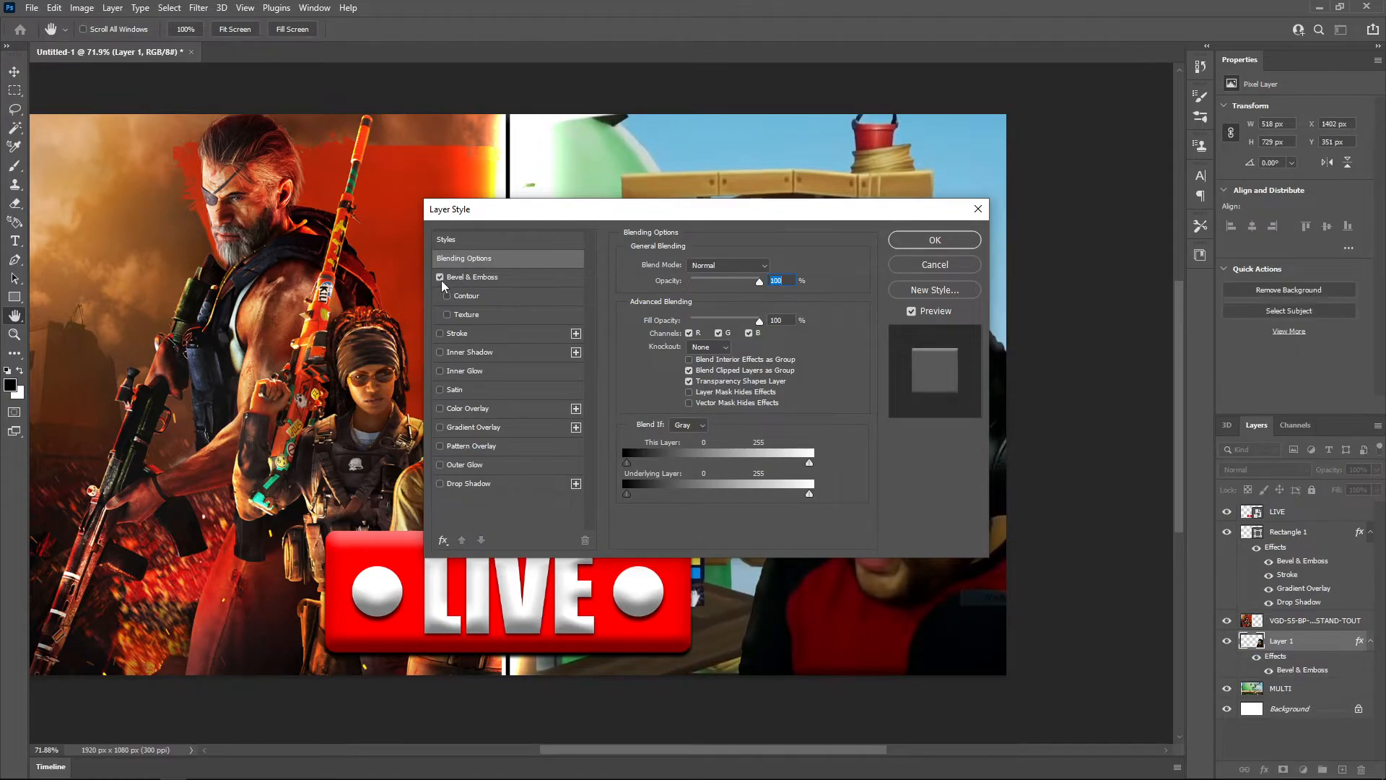
pyautogui.click(440, 334)
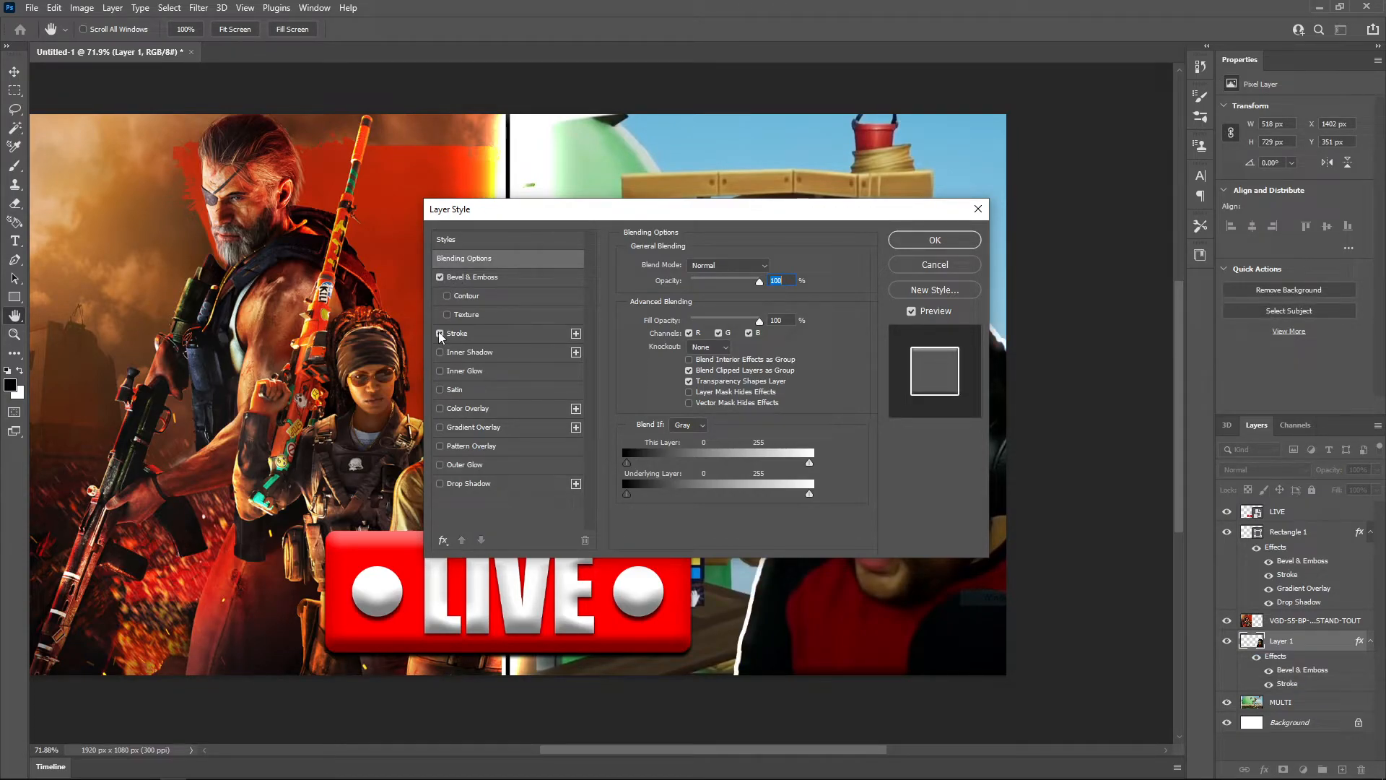
# Compare Outer Glow with Drop Shadow on the streamer cutout, keep only the dark Outer Glow of the two, and apply the layer style.
pyautogui.click(441, 466)
pyautogui.click(440, 465)
pyautogui.click(441, 483)
pyautogui.click(441, 483)
pyautogui.click(441, 466)
pyautogui.moveTo(744, 221); pyautogui.dragTo(365, 91)
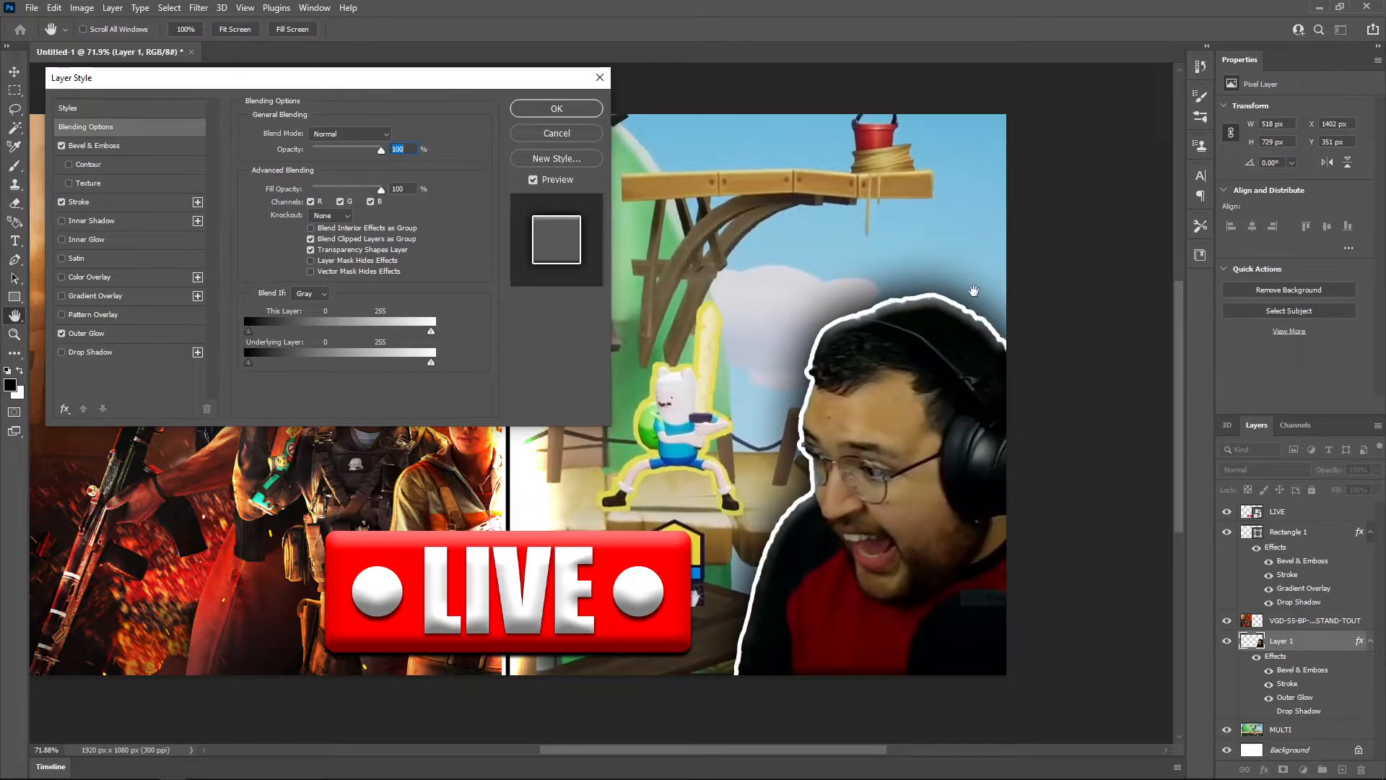
pyautogui.click(62, 332)
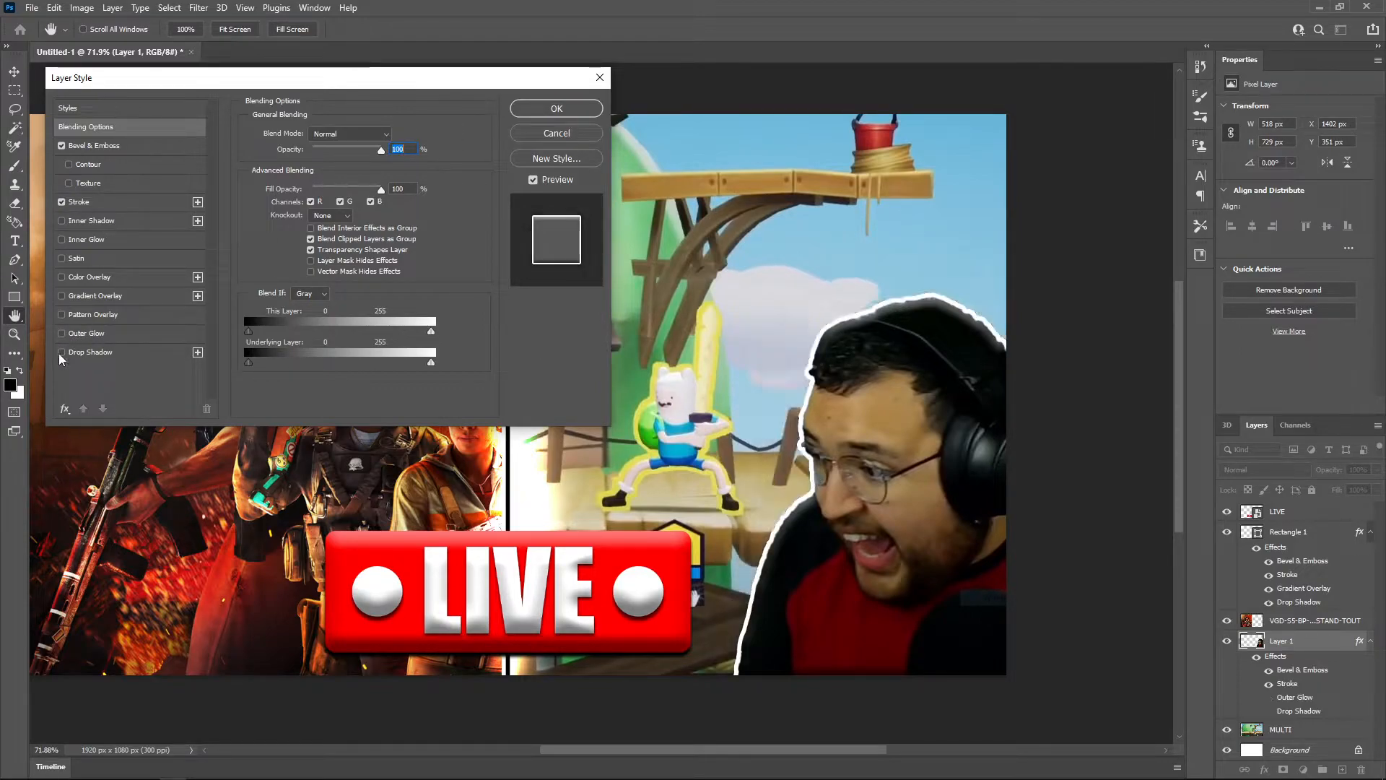
pyautogui.click(62, 352)
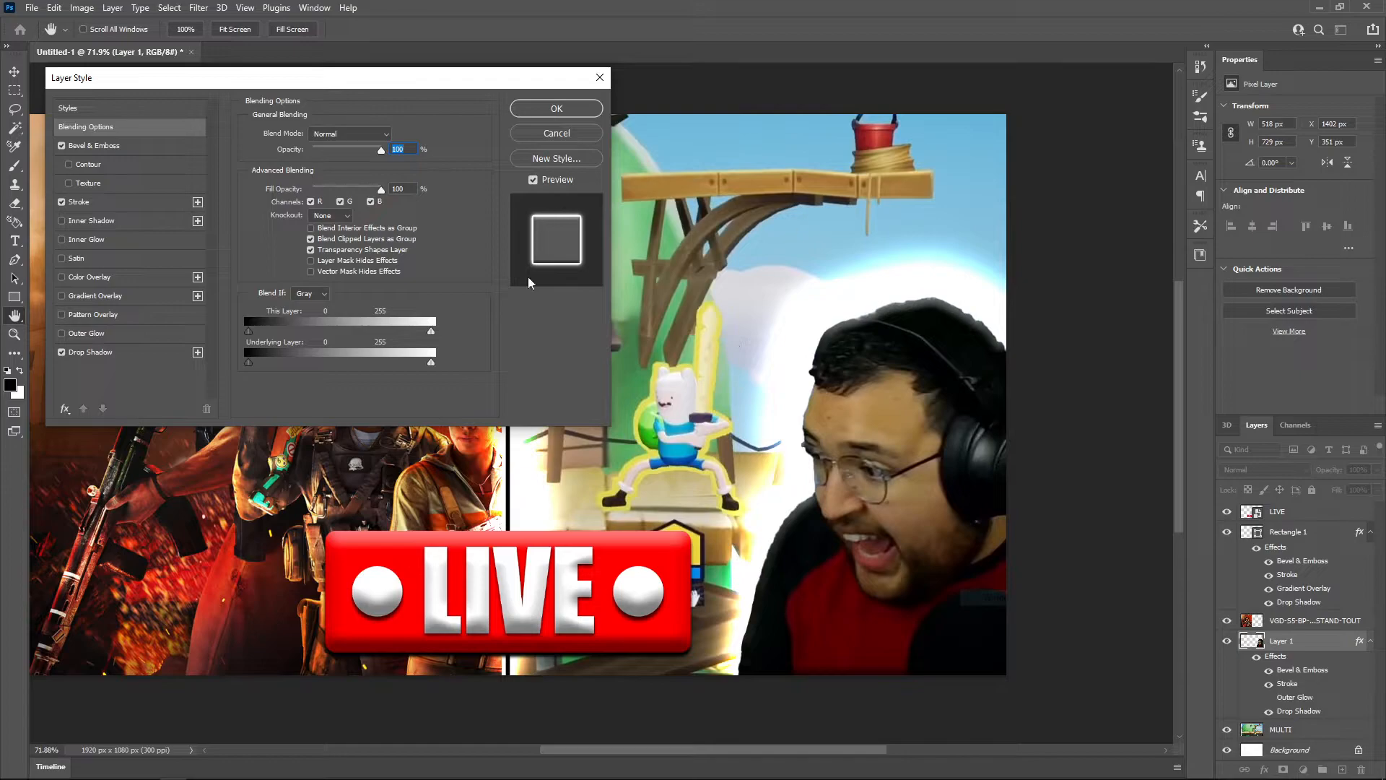
pyautogui.click(61, 352)
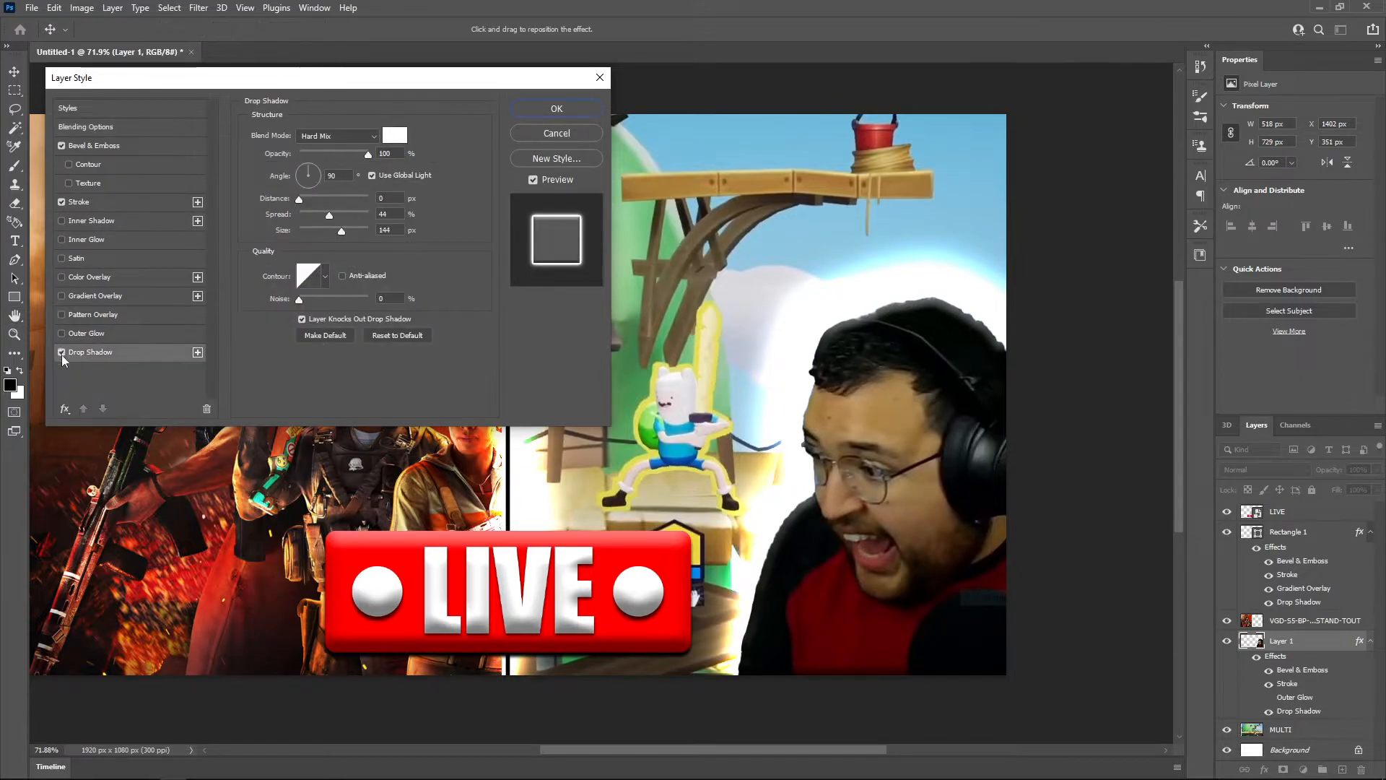
pyautogui.click(61, 351)
pyautogui.click(61, 333)
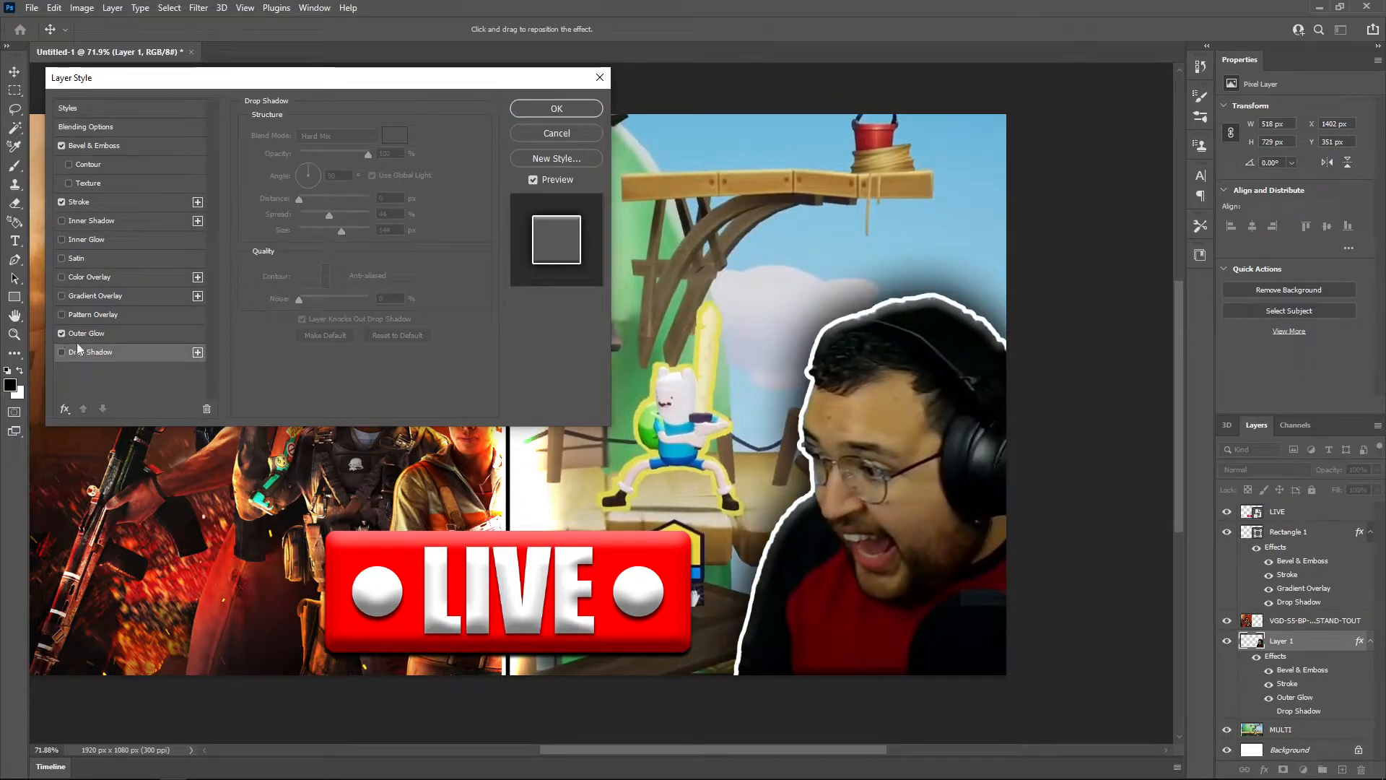
pyautogui.click(535, 111)
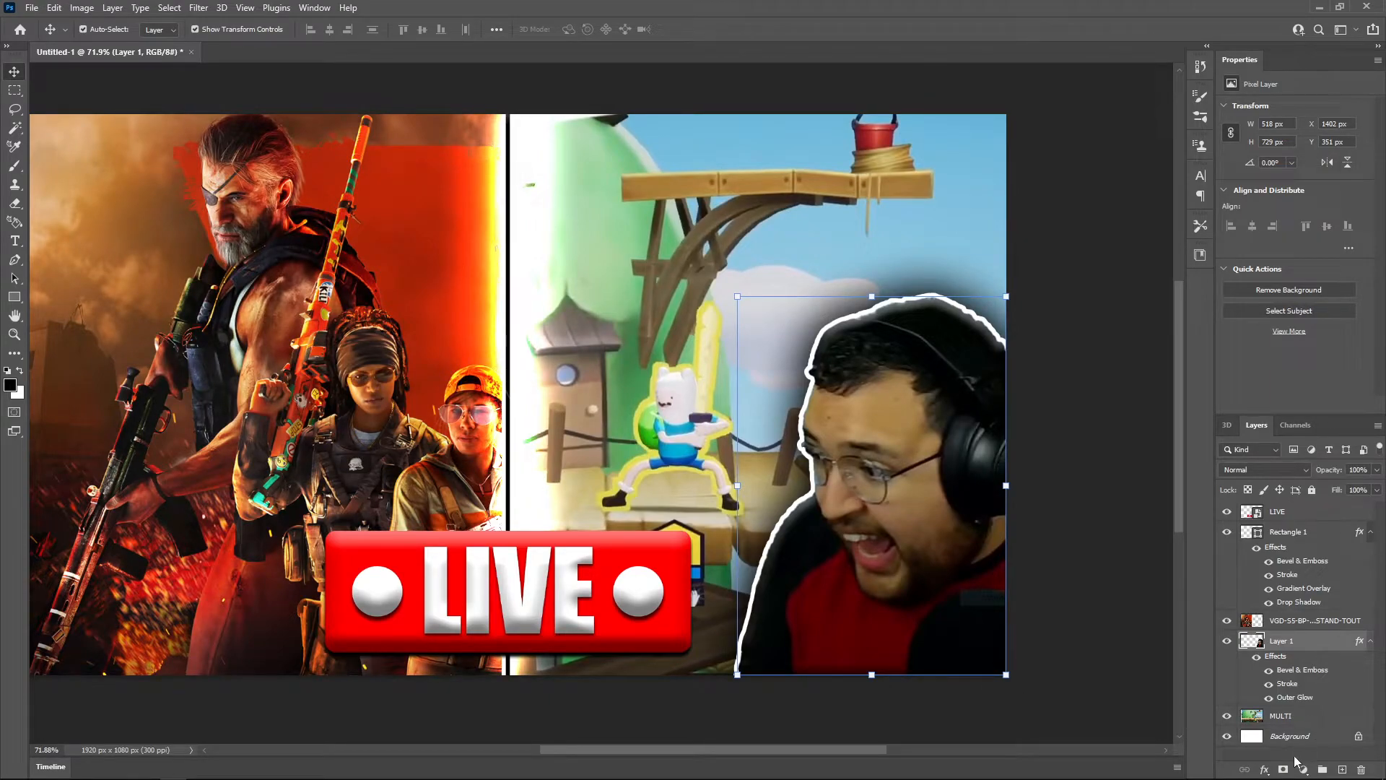
# Scale the MULTI layer to 115.20% and place it at X -155 px, Y -338 px, keeping the character above the LIVE badge.
pyautogui.moveTo(676, 369); pyautogui.dragTo(657, 378)
pyautogui.moveTo(687, 450); pyautogui.dragTo(697, 373)
pyautogui.moveTo(729, 713); pyautogui.dragTo(718, 742)
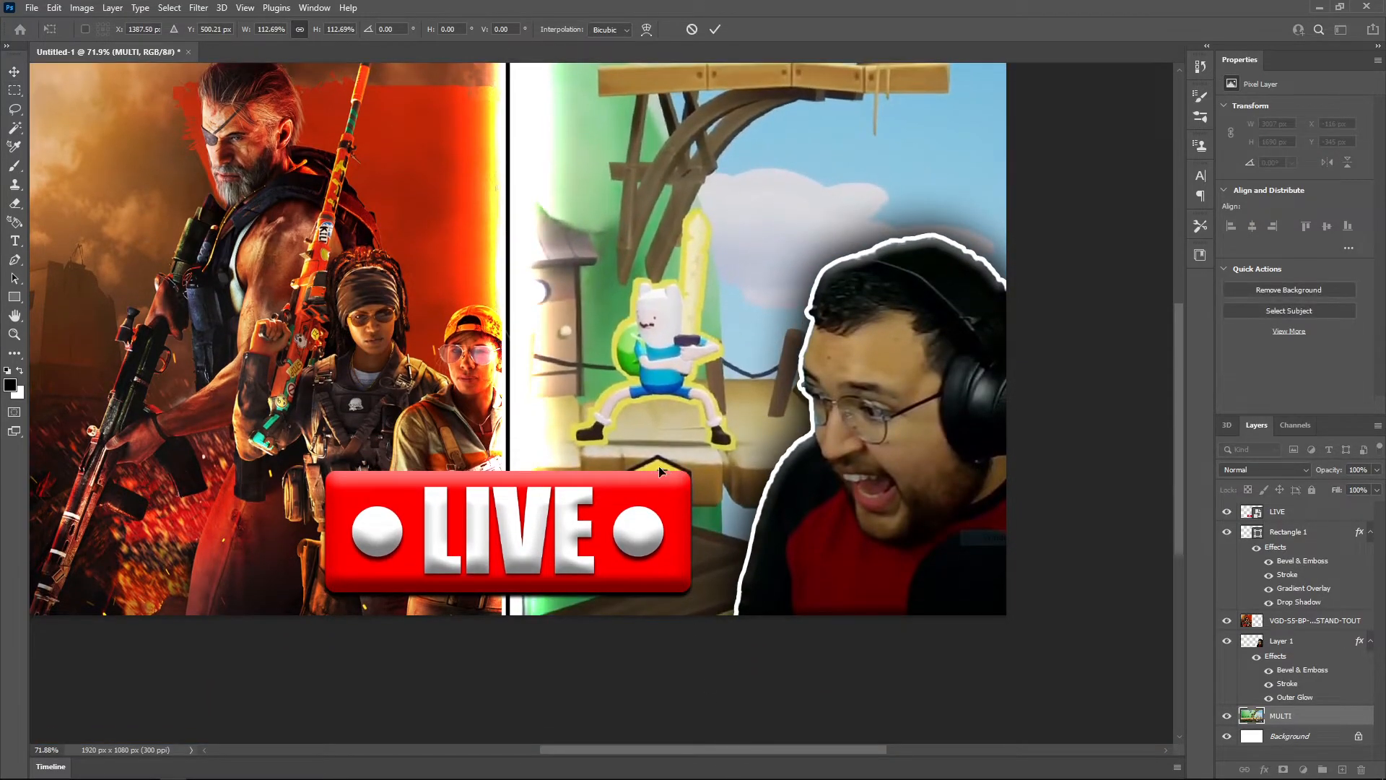
pyautogui.moveTo(661, 483); pyautogui.dragTo(653, 442)
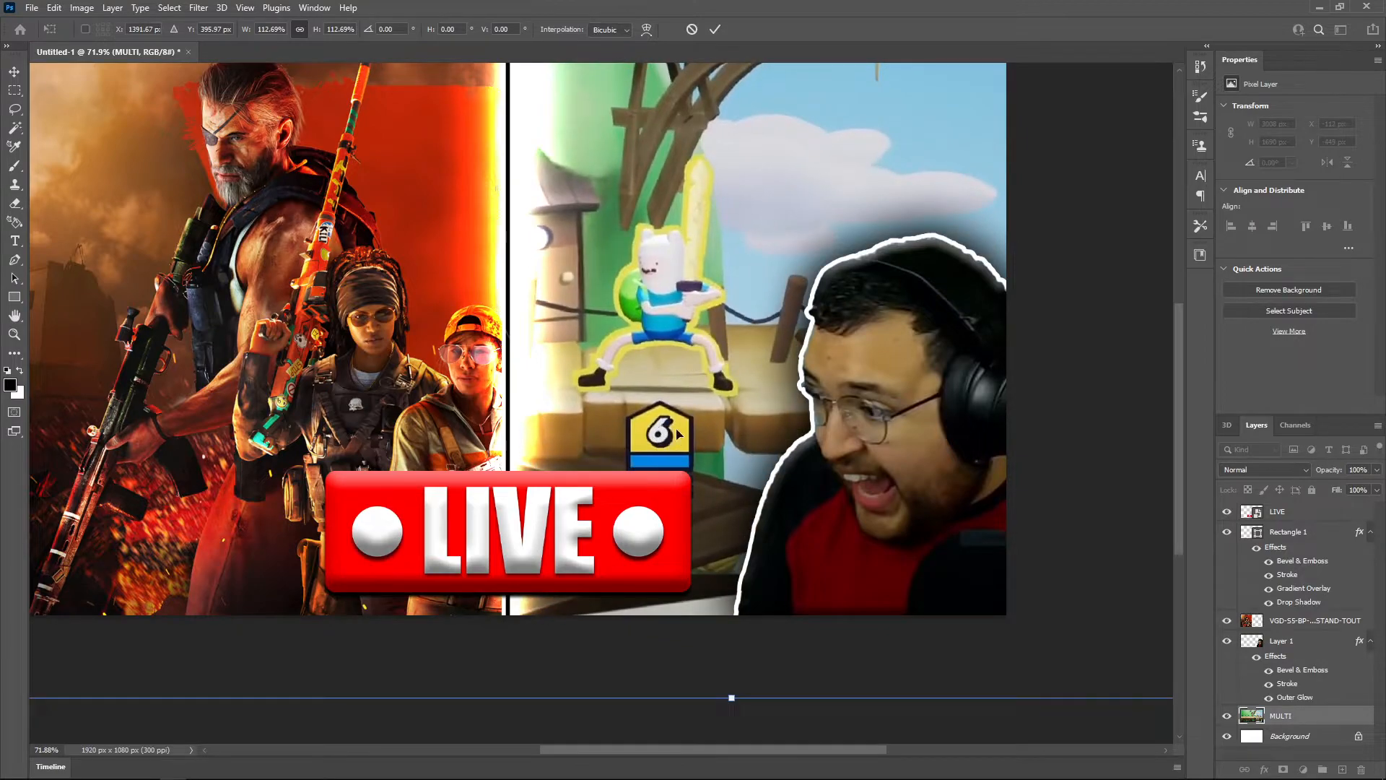
pyautogui.moveTo(725, 685); pyautogui.dragTo(728, 738)
pyautogui.moveTo(780, 456); pyautogui.dragTo(782, 491)
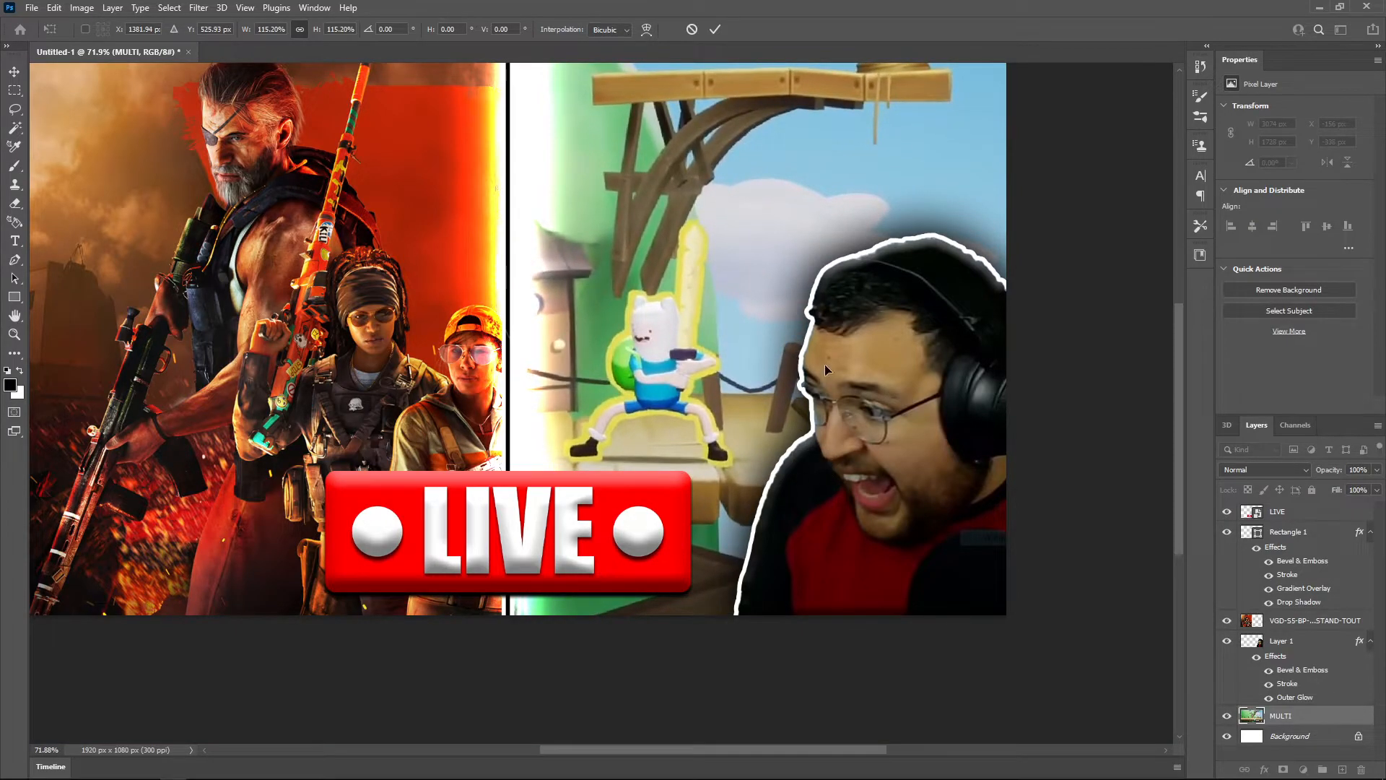
pyautogui.moveTo(804, 331); pyautogui.dragTo(760, 368)
pyautogui.moveTo(760, 367); pyautogui.dragTo(764, 389)
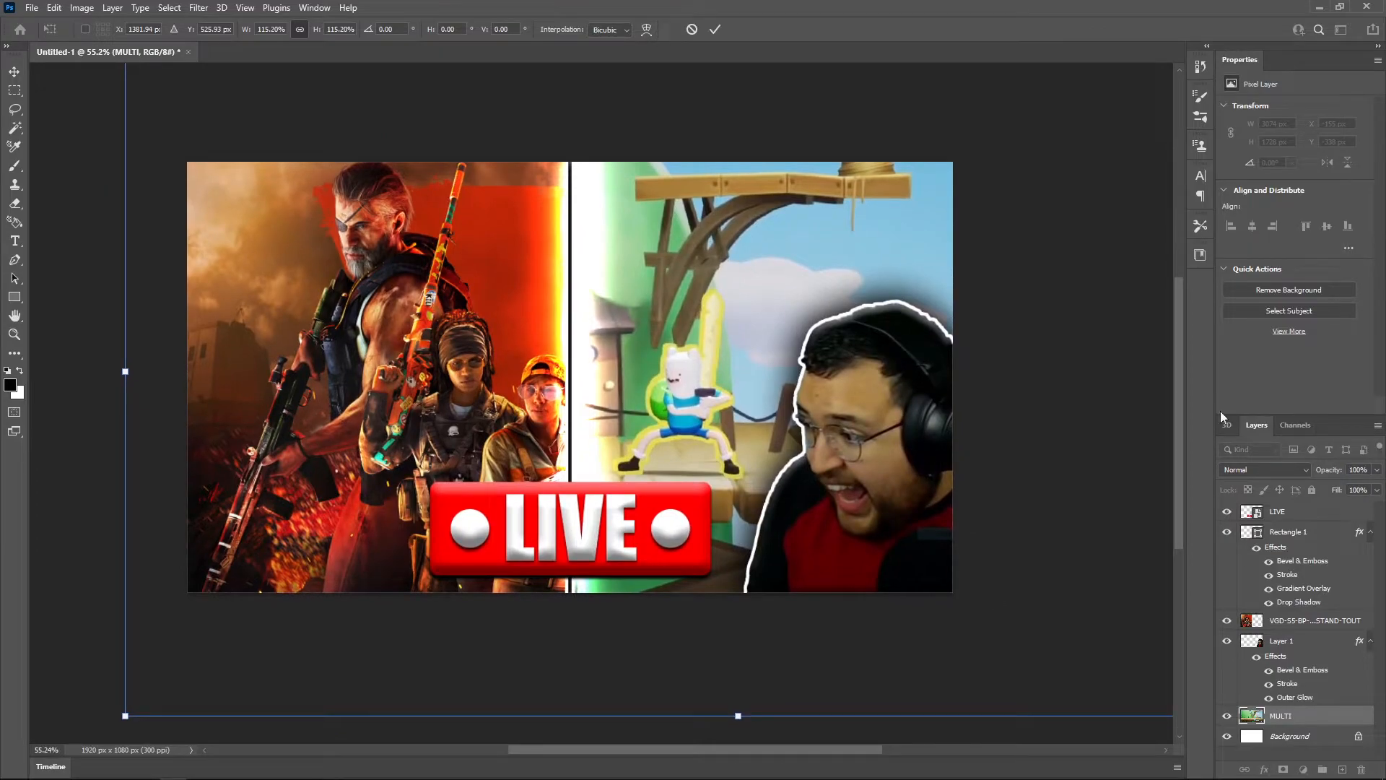
pyautogui.press('Return')
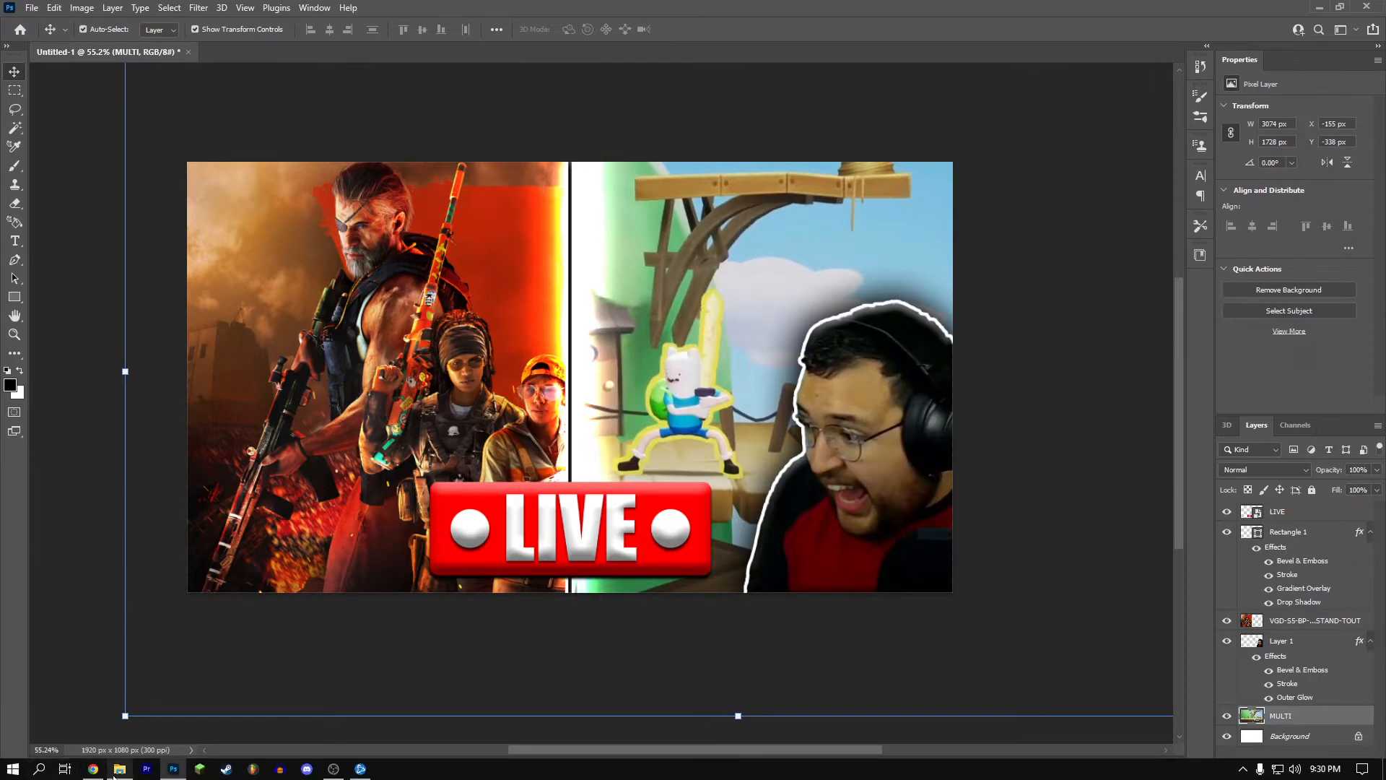
# Place the Warzone Pacific logo PNG from the Thumbnail Pics folder and move its layer directly above the VGD-SS-BP artwork layer.
pyautogui.click(120, 769)
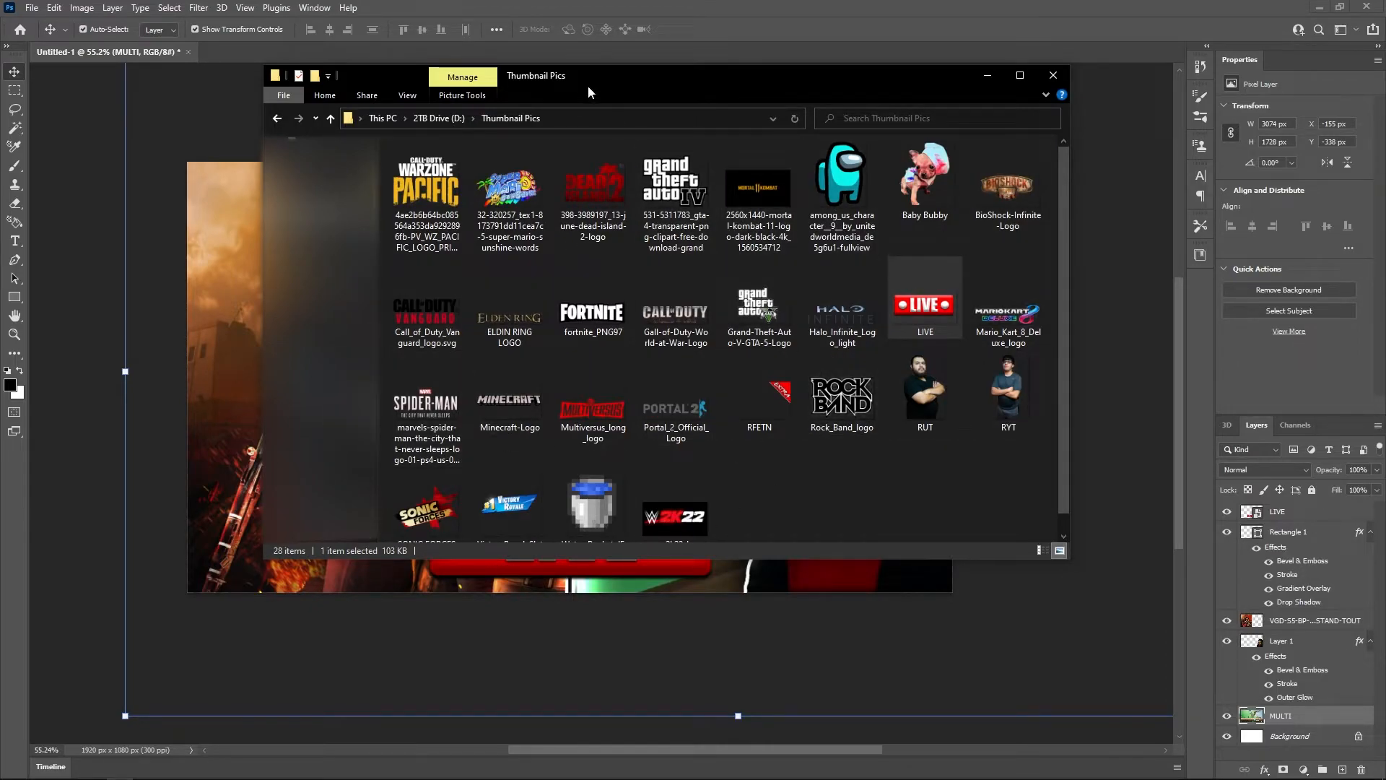
pyautogui.moveTo(594, 89); pyautogui.dragTo(1041, 182)
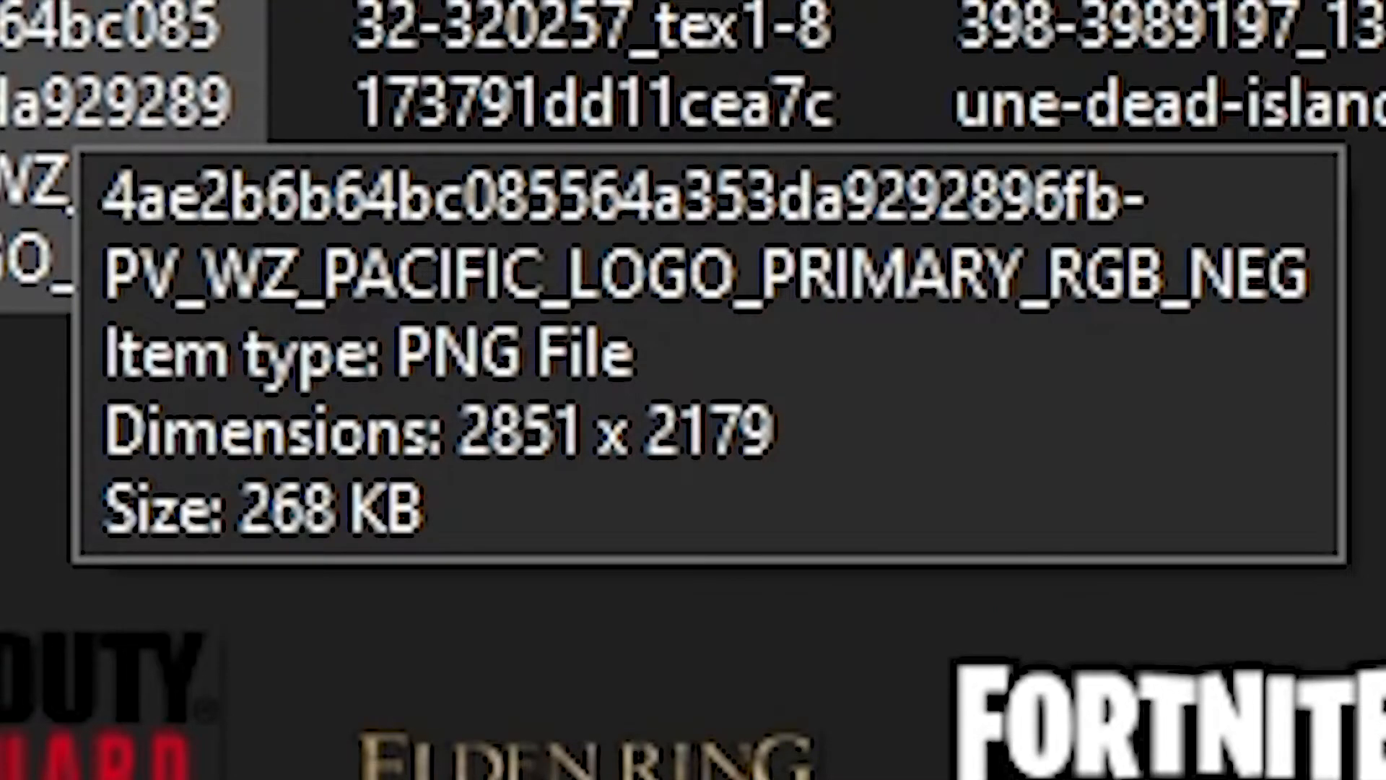
pyautogui.moveTo(860, 274); pyautogui.dragTo(574, 391)
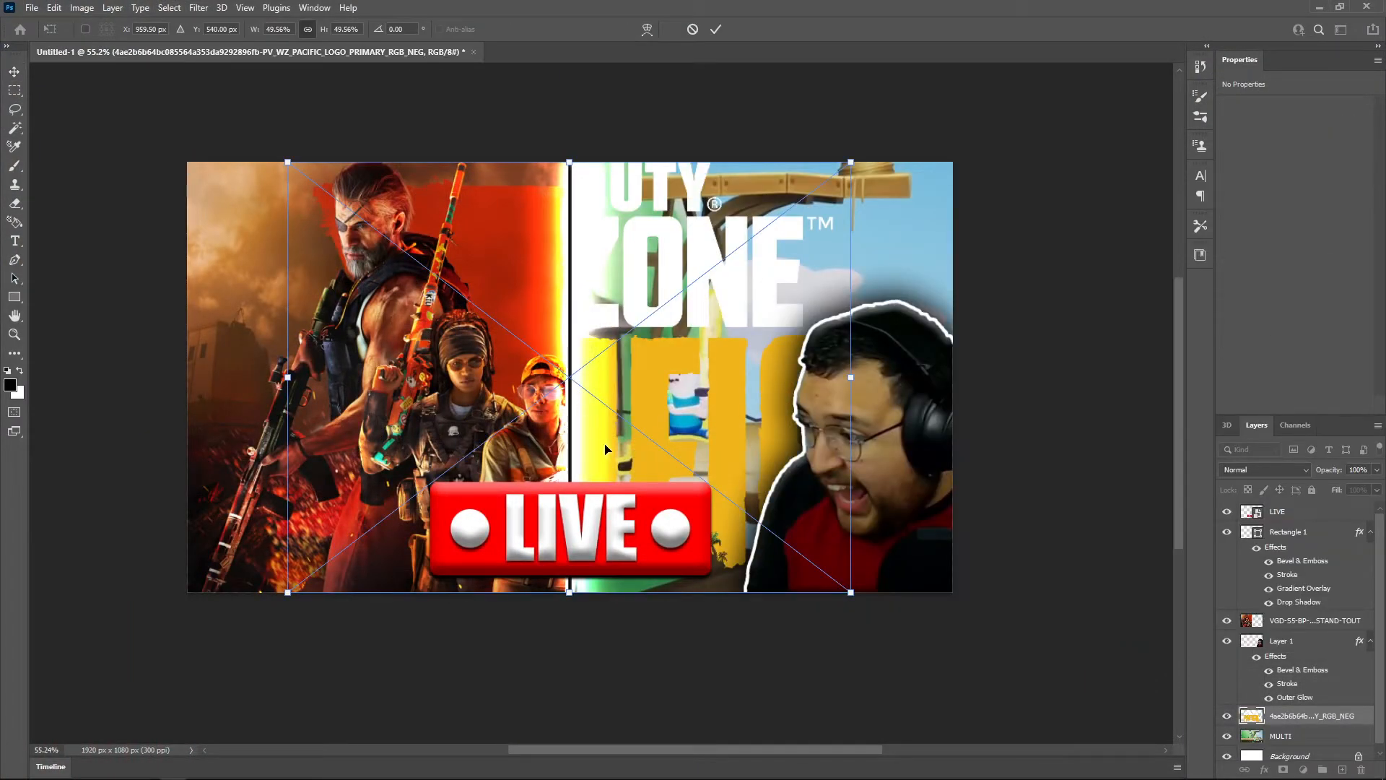
pyautogui.moveTo(1275, 707); pyautogui.dragTo(1298, 613)
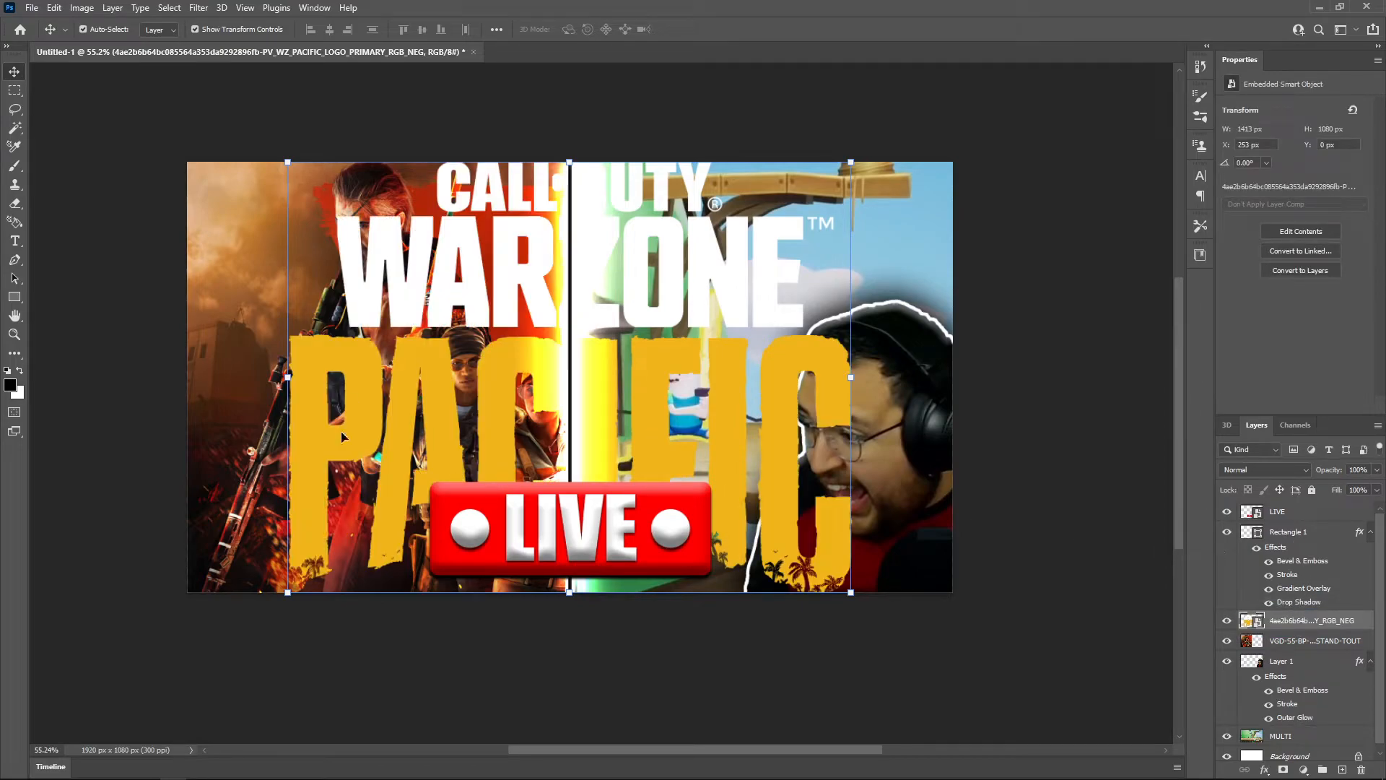
# Scale the Warzone Pacific logo to 23.86%, place it at X 98 px, Y 240 px on the Warzone half, and rasterize its layer.
pyautogui.moveTo(854, 376); pyautogui.dragTo(496, 361)
pyautogui.moveTo(403, 381); pyautogui.dragTo(418, 378)
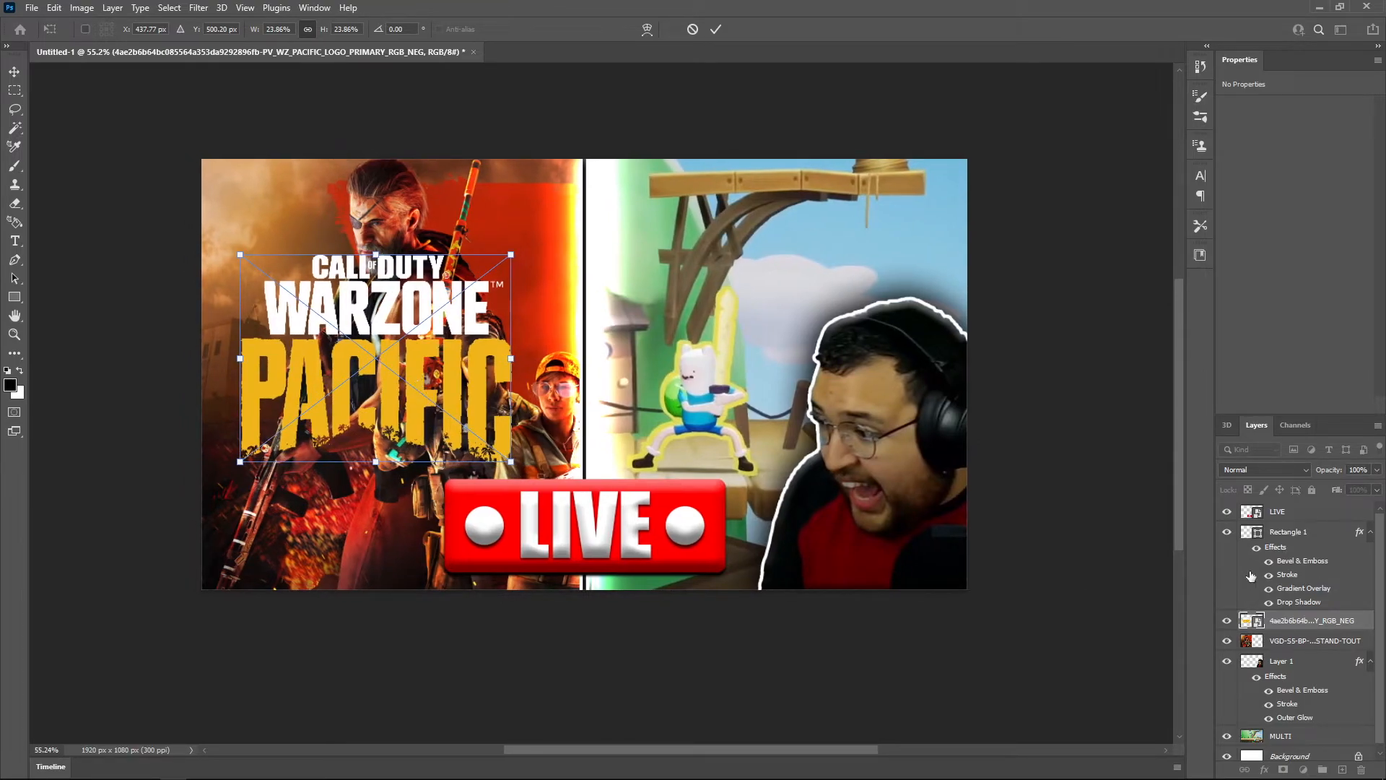
pyautogui.press('Return')
pyautogui.rightClick(1354, 626)
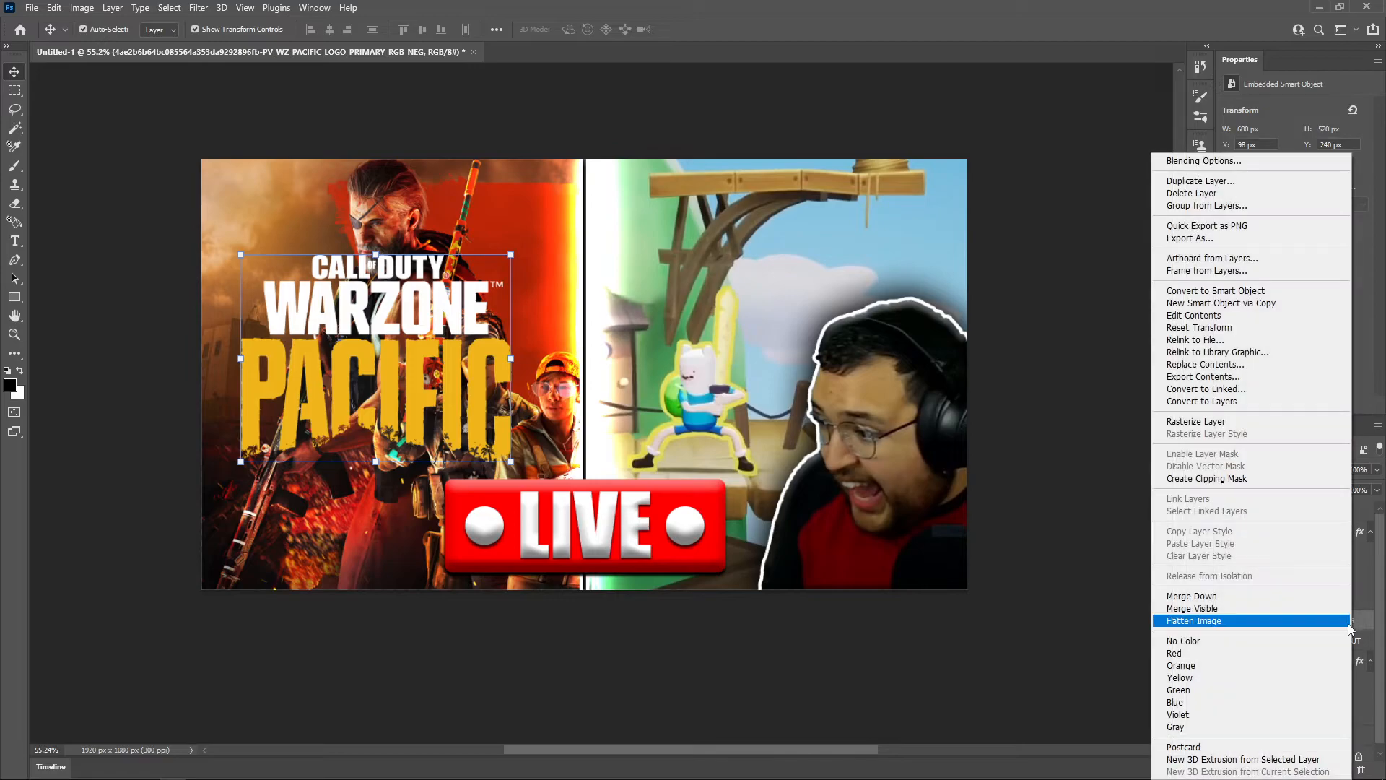
pyautogui.click(1197, 422)
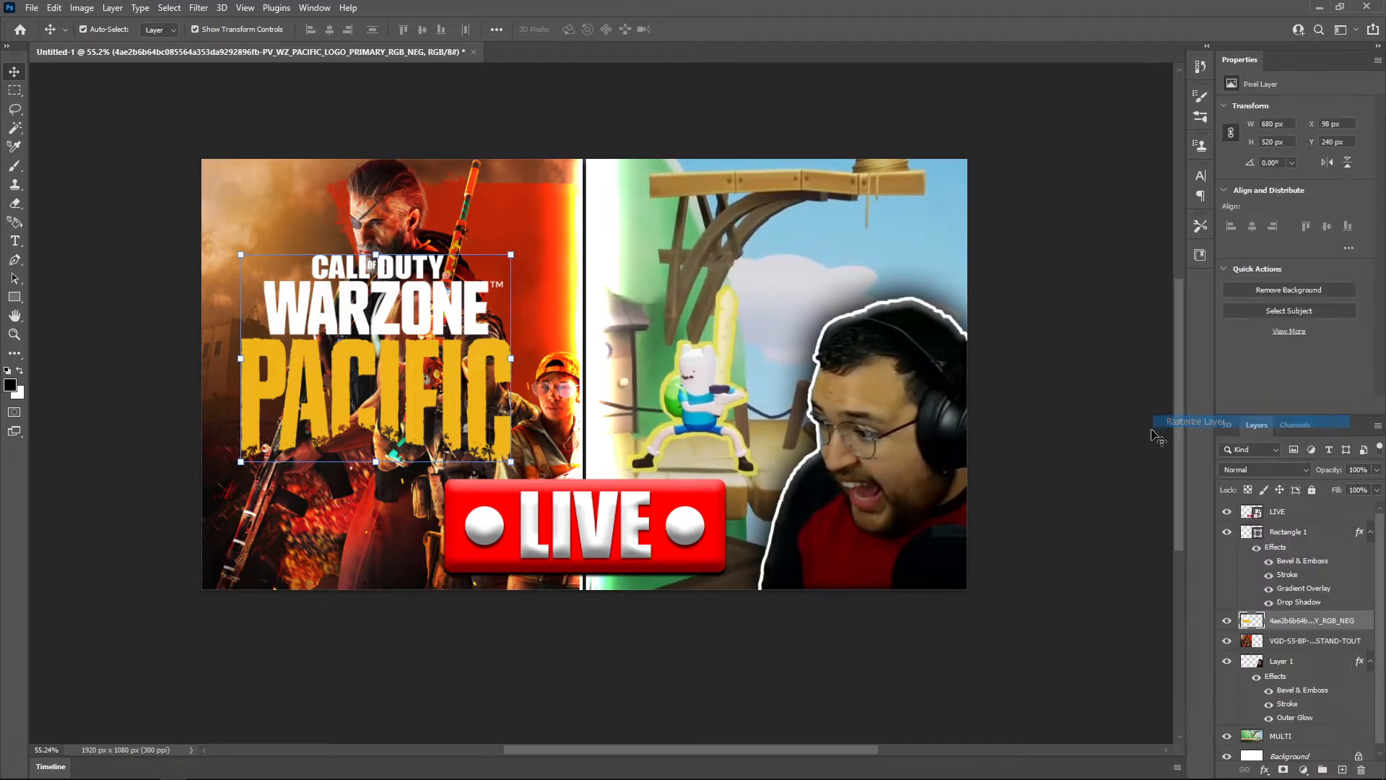
# Start a Pen path with a nearly horizontal line about 698 px long in the gap between the logo's WARZONE and PACIFIC words.
pyautogui.scroll(5, 673, 277)
pyautogui.scroll(-4, 672, 276)
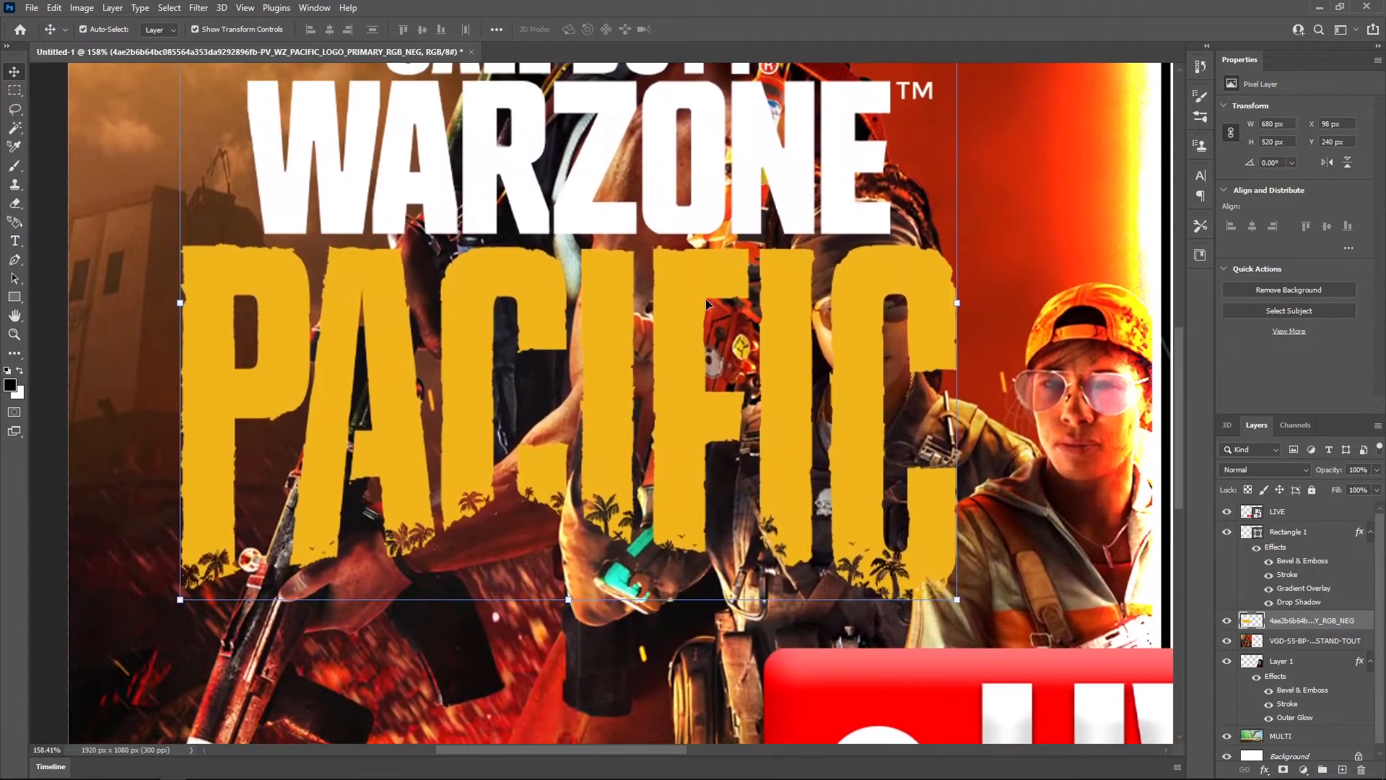
pyautogui.scroll(2, 590, 332)
pyautogui.scroll(2, 590, 332)
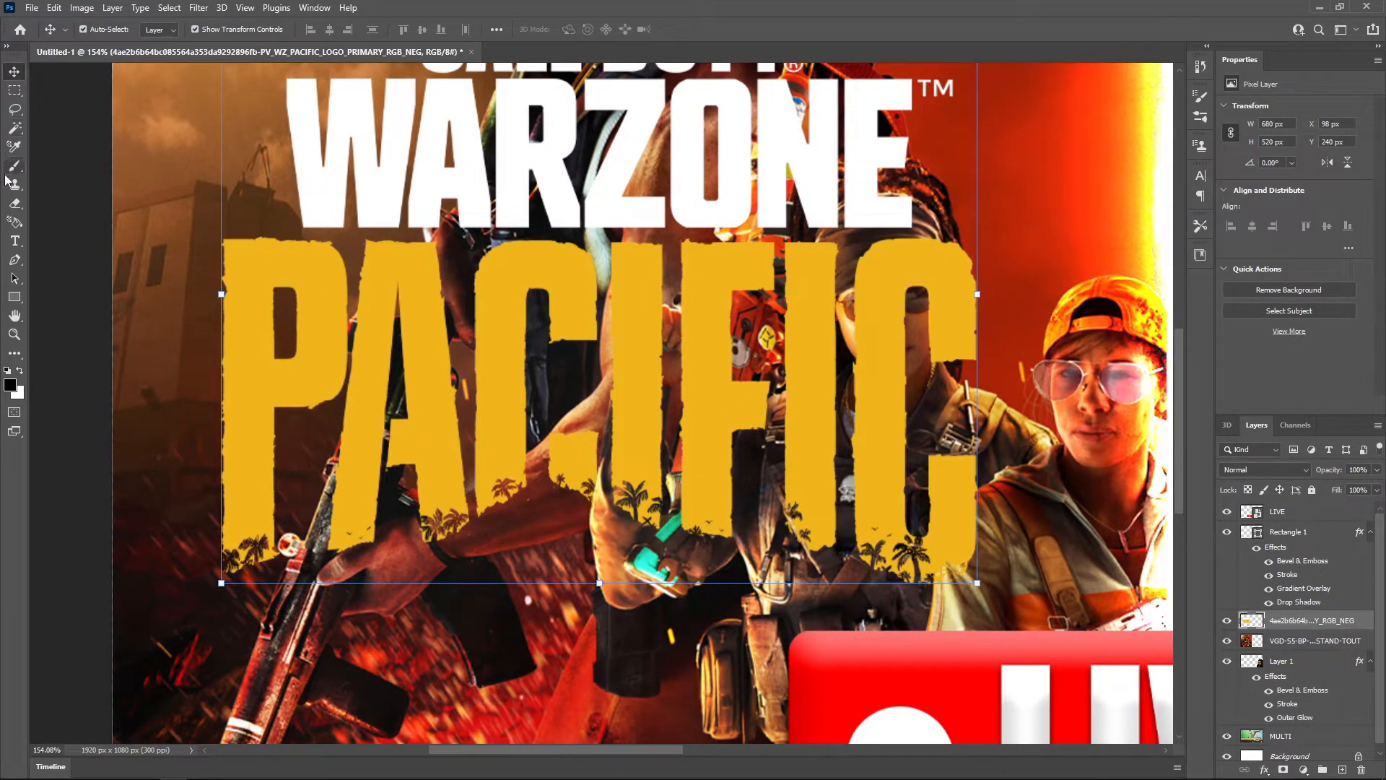
pyautogui.click(16, 259)
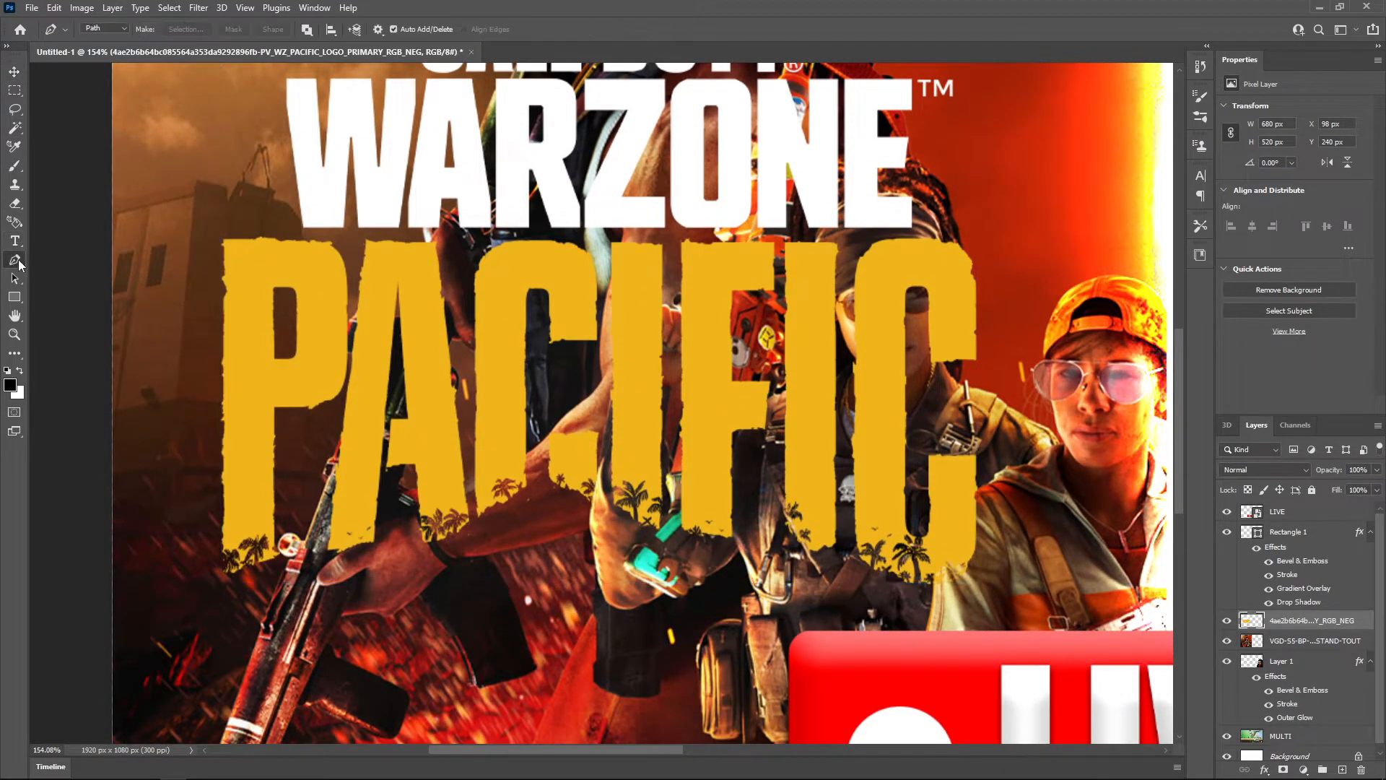
pyautogui.click(201, 233)
pyautogui.click(979, 238)
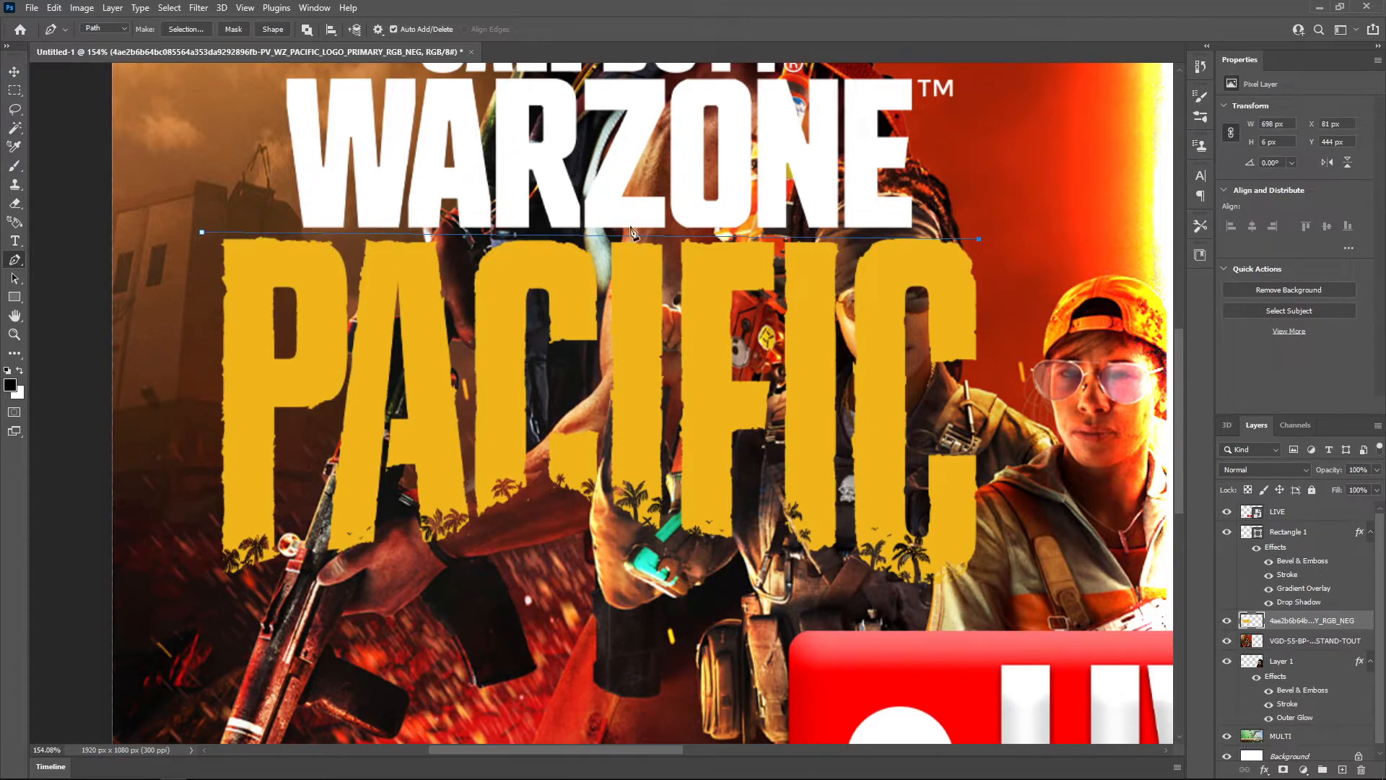
# Undo the path's second anchor and re-place it slightly higher so the line clears the final C of PACIFIC.
pyautogui.scroll(6, 761, 259)
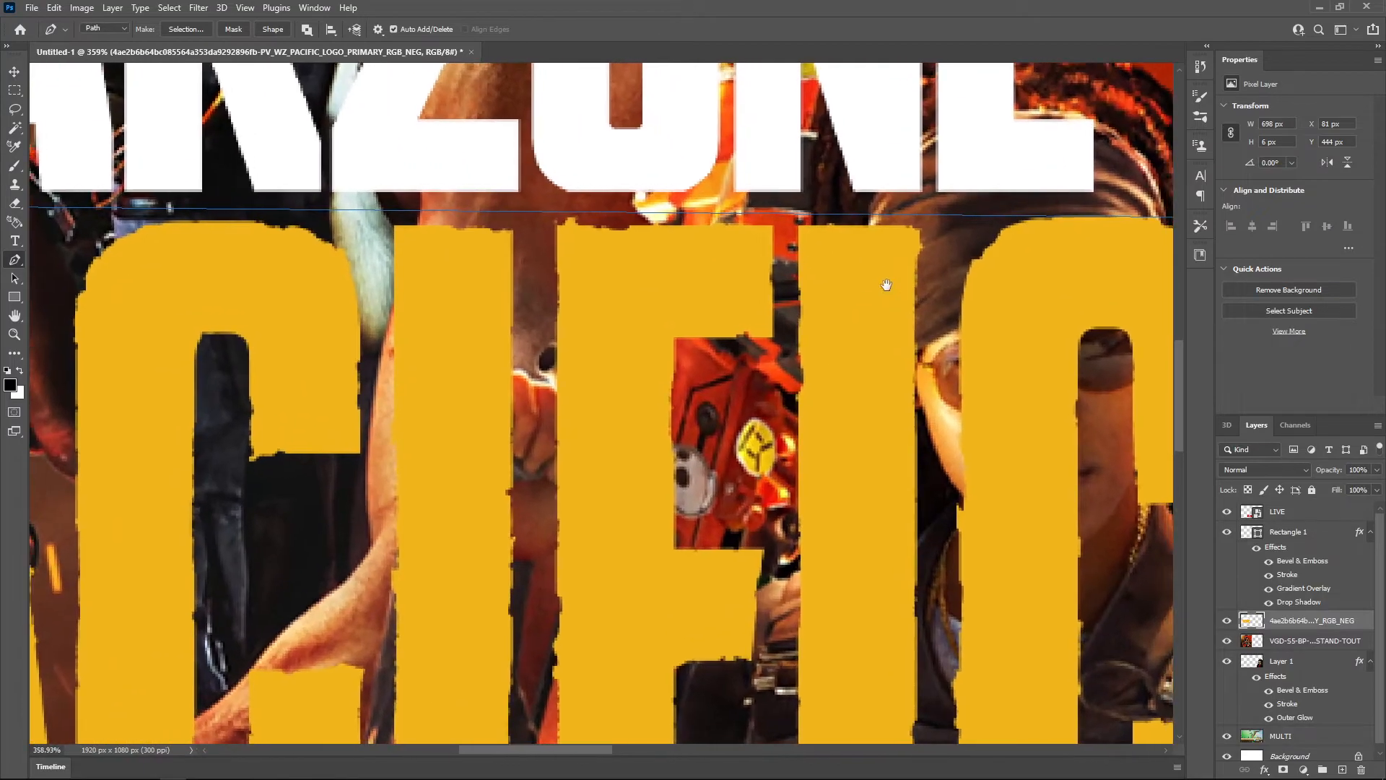
pyautogui.moveTo(904, 275); pyautogui.dragTo(668, 347)
pyautogui.scroll(4, 797, 331)
pyautogui.moveTo(941, 290); pyautogui.dragTo(821, 341)
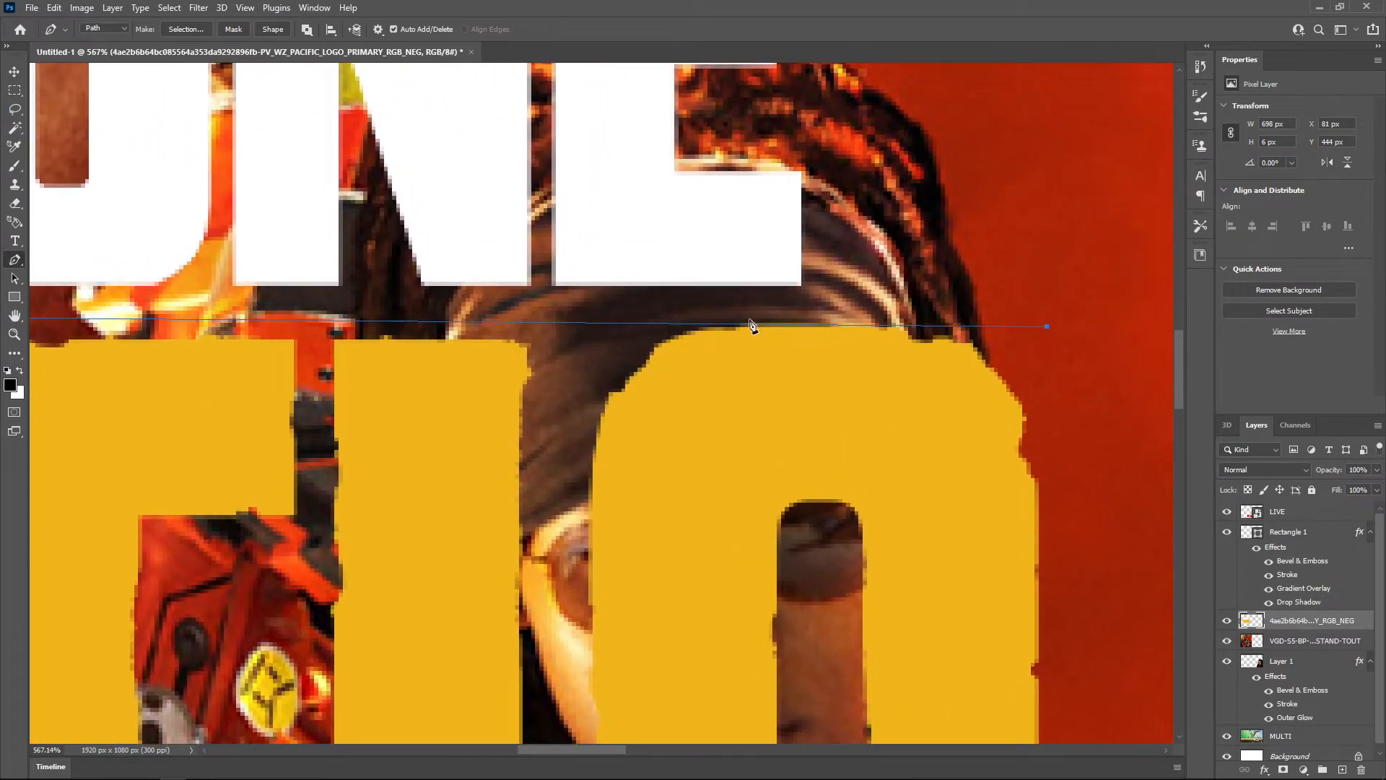
pyautogui.scroll(-2, 824, 340)
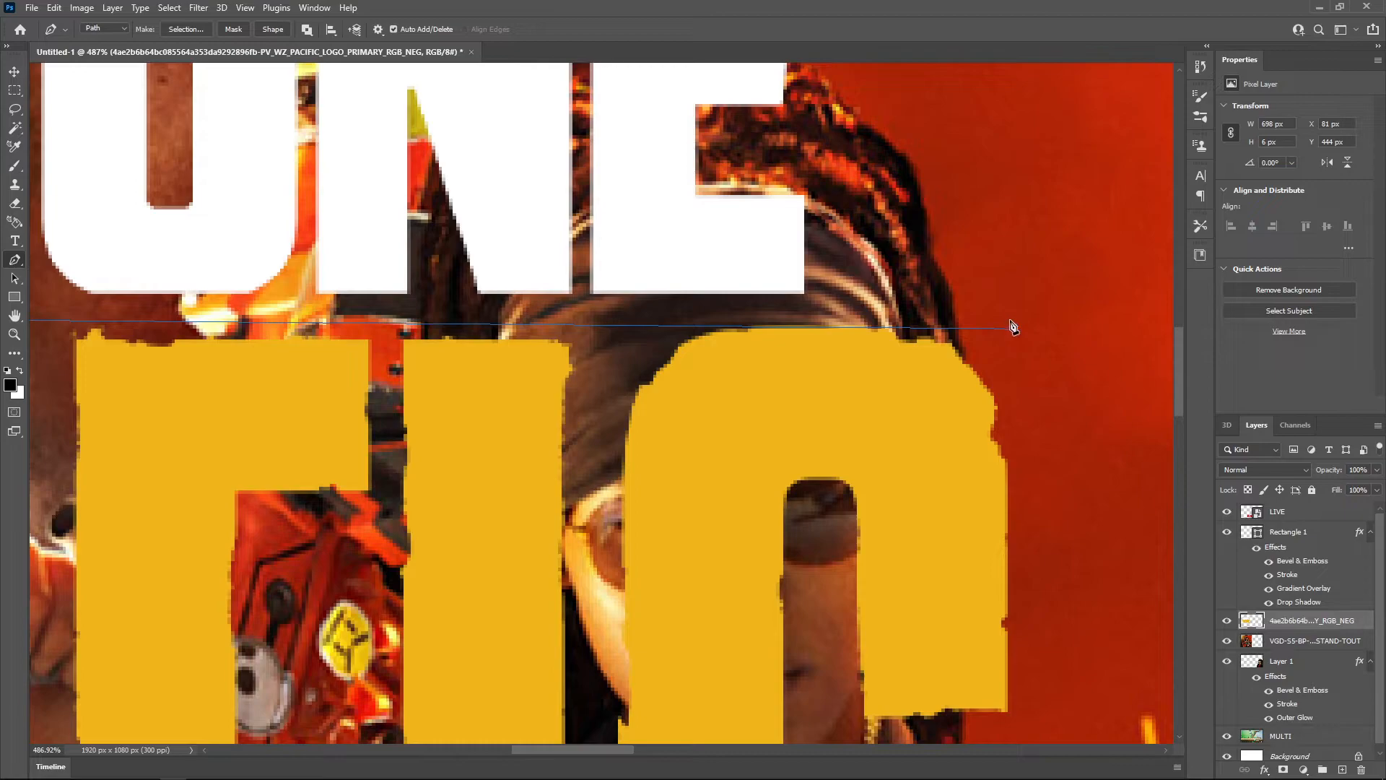
pyautogui.hotkey('ctrl', 'z')
pyautogui.click(1011, 319)
# Continue the Pen path around the word PACIFIC and close it at its first anchor.
pyautogui.moveTo(462, 376); pyautogui.dragTo(1003, 318)
pyautogui.moveTo(354, 394); pyautogui.dragTo(960, 386)
pyautogui.moveTo(448, 346); pyautogui.dragTo(975, 341)
pyautogui.moveTo(715, 377); pyautogui.dragTo(913, 374)
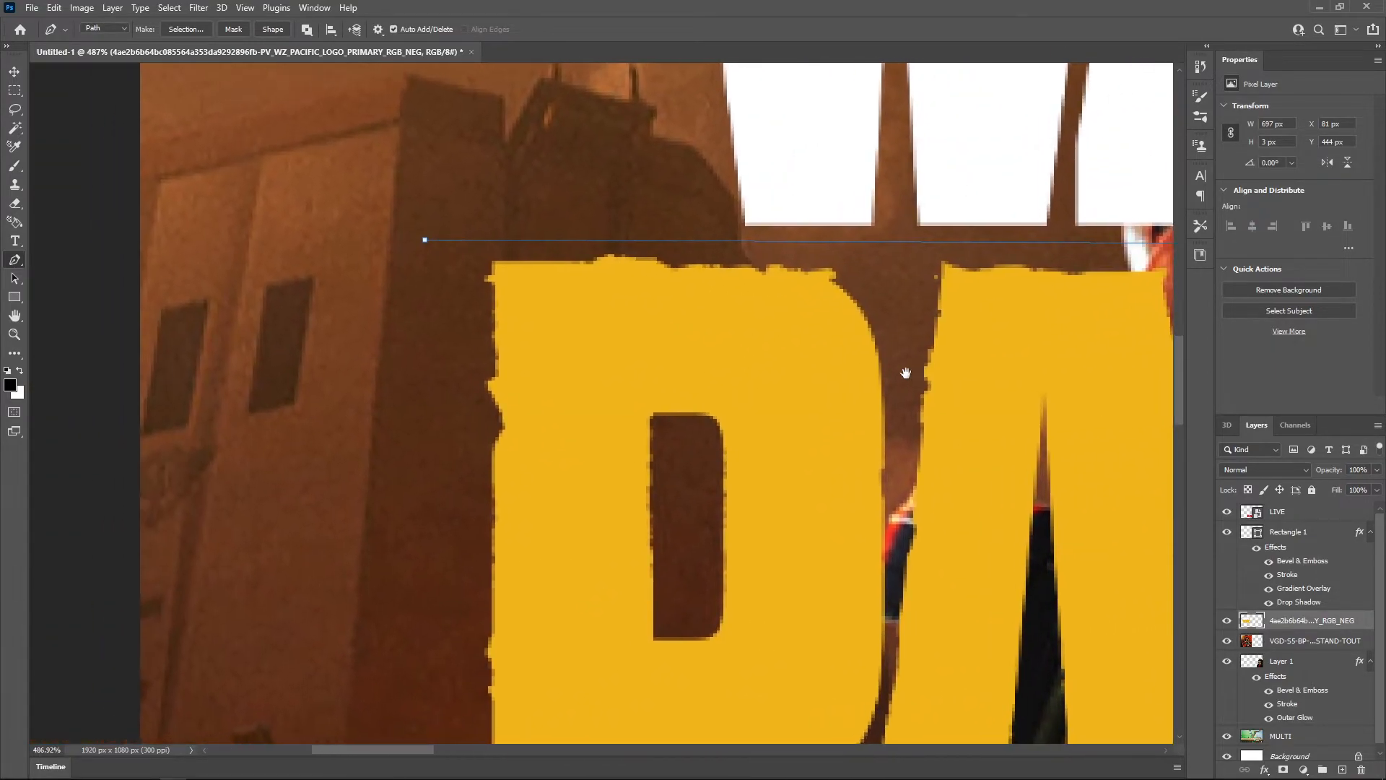
pyautogui.scroll(-10, 913, 374)
pyautogui.scroll(6, 830, 325)
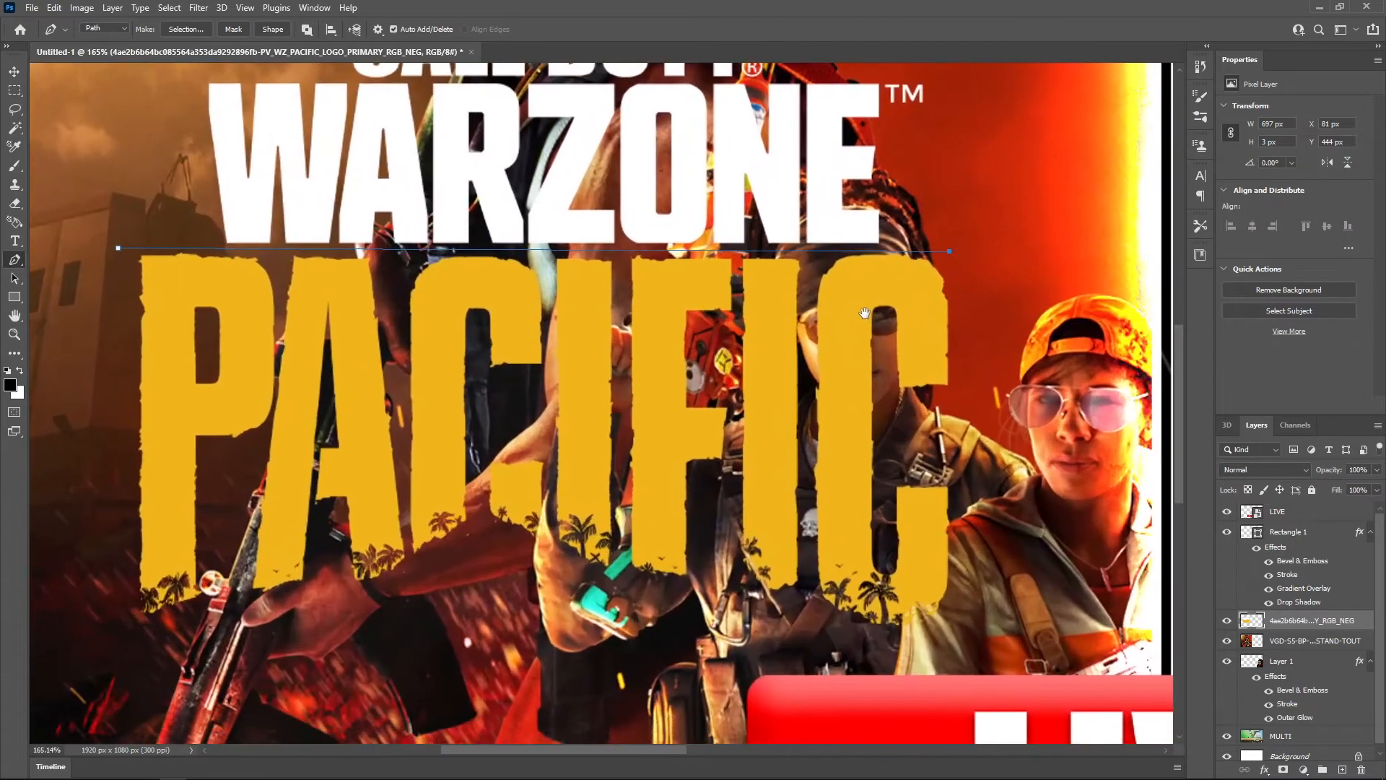
pyautogui.click(978, 626)
pyautogui.click(136, 653)
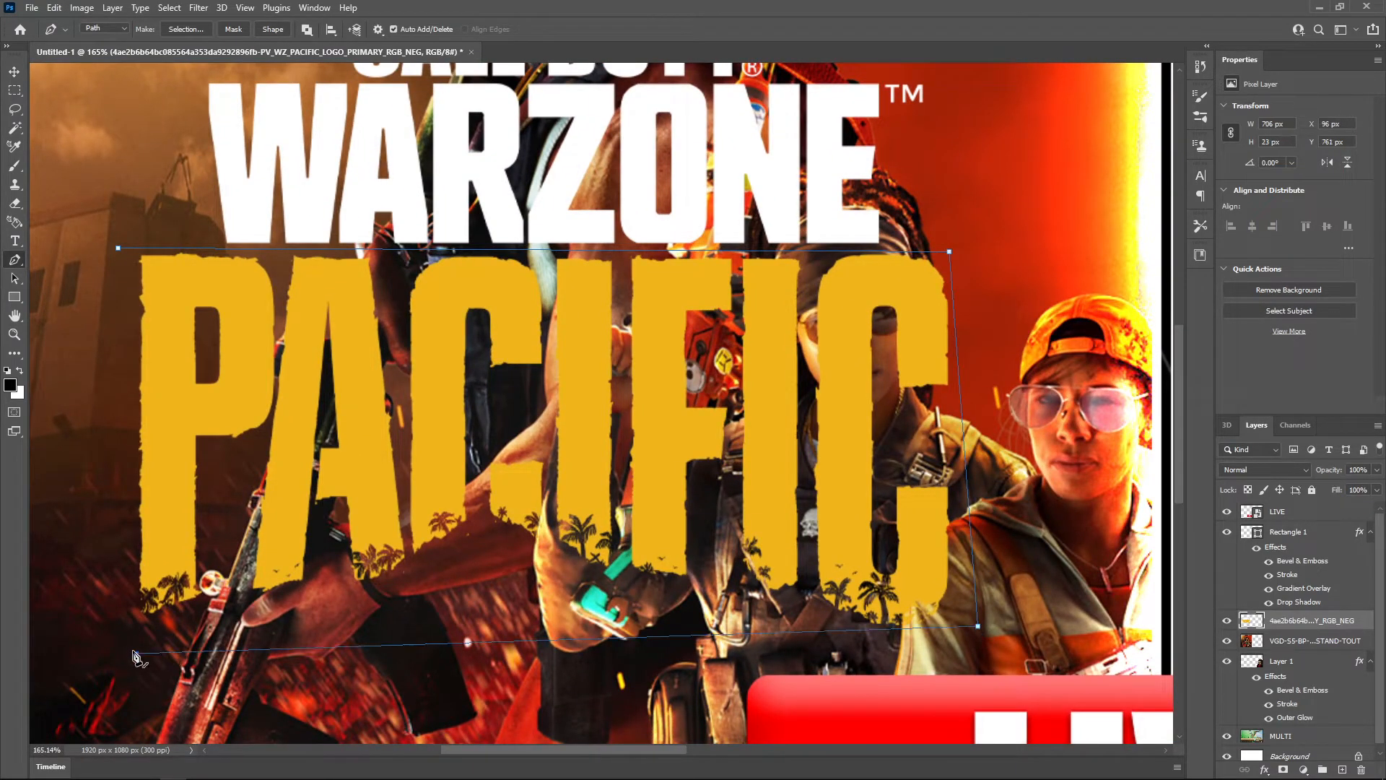
pyautogui.click(34, 337)
pyautogui.click(118, 248)
# Convert the path to a new anti-aliased selection with a 0.5 pixel feather, delete the enclosed PACIFIC lettering, and deselect.
pyautogui.rightClick(530, 412)
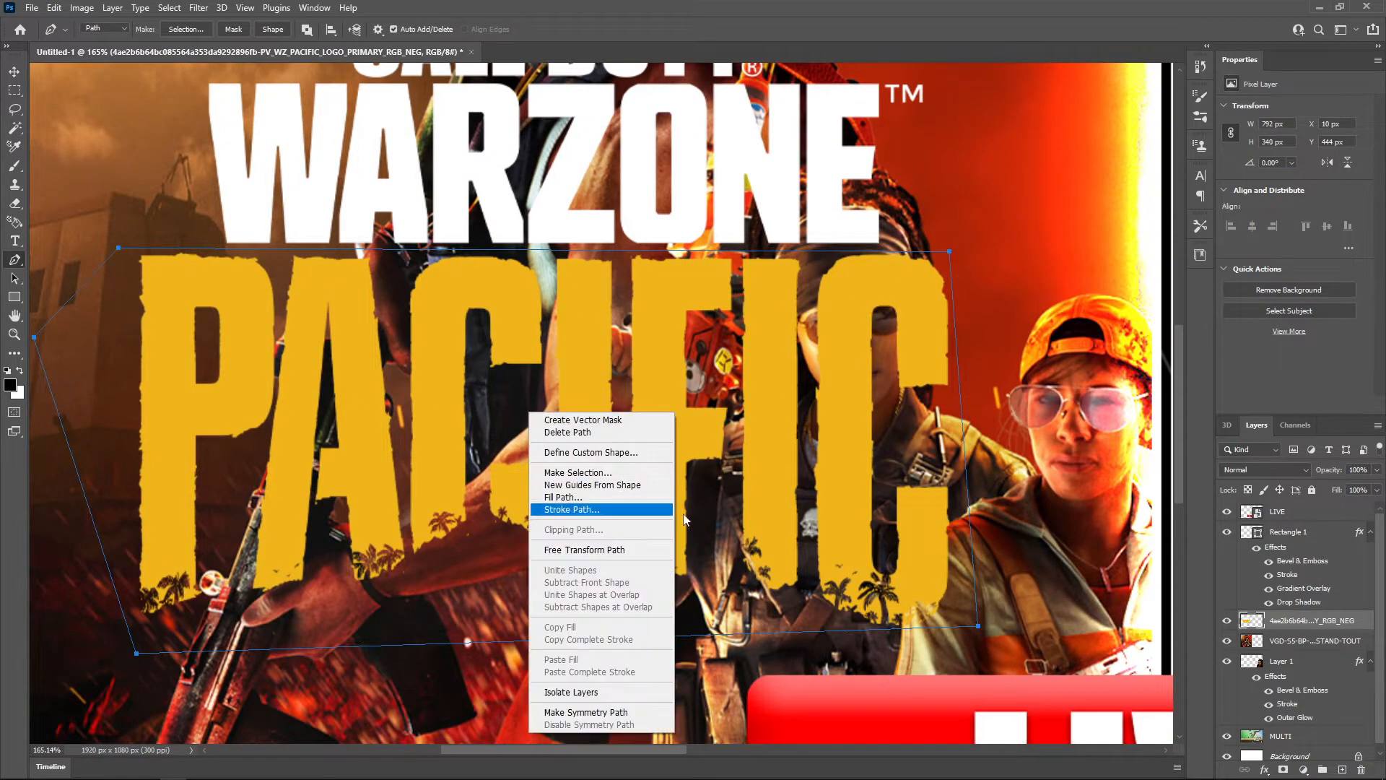
pyautogui.click(585, 473)
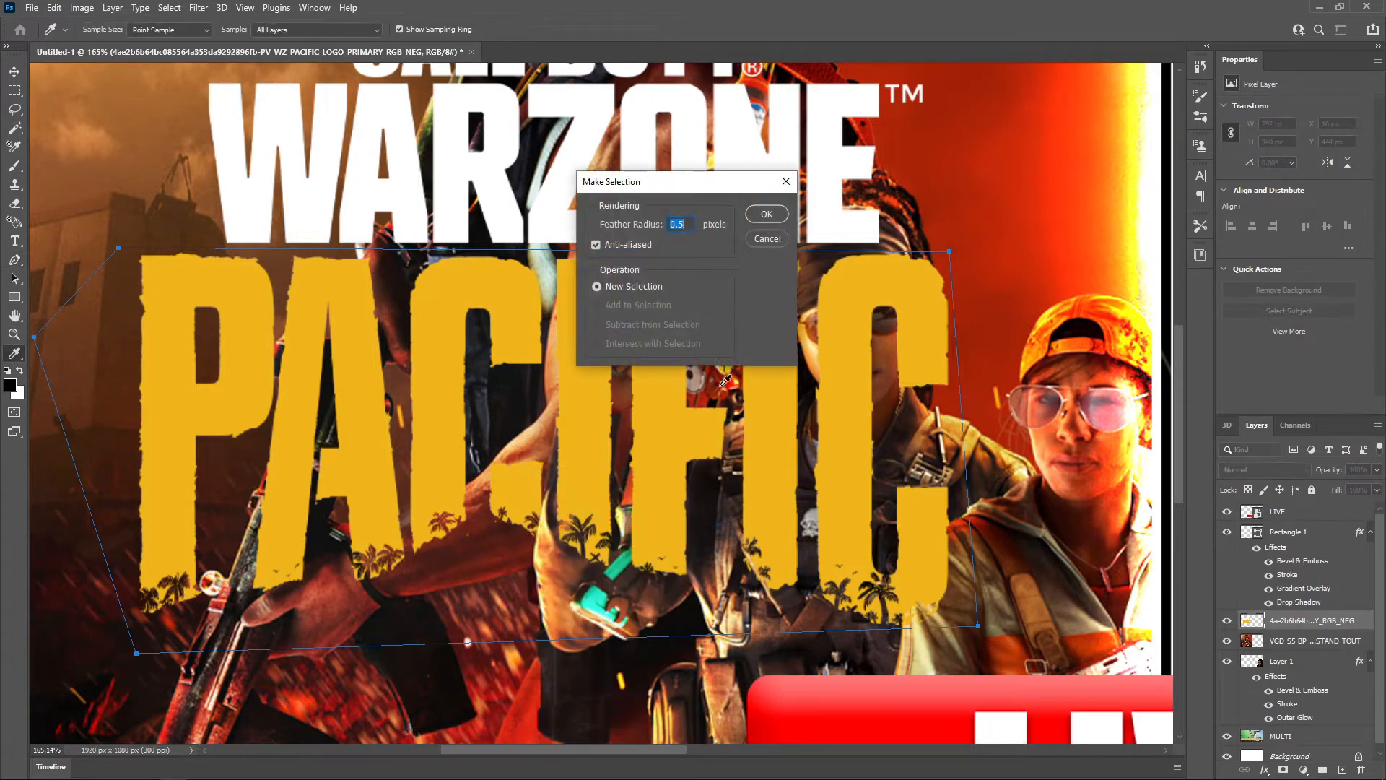
pyautogui.click(767, 214)
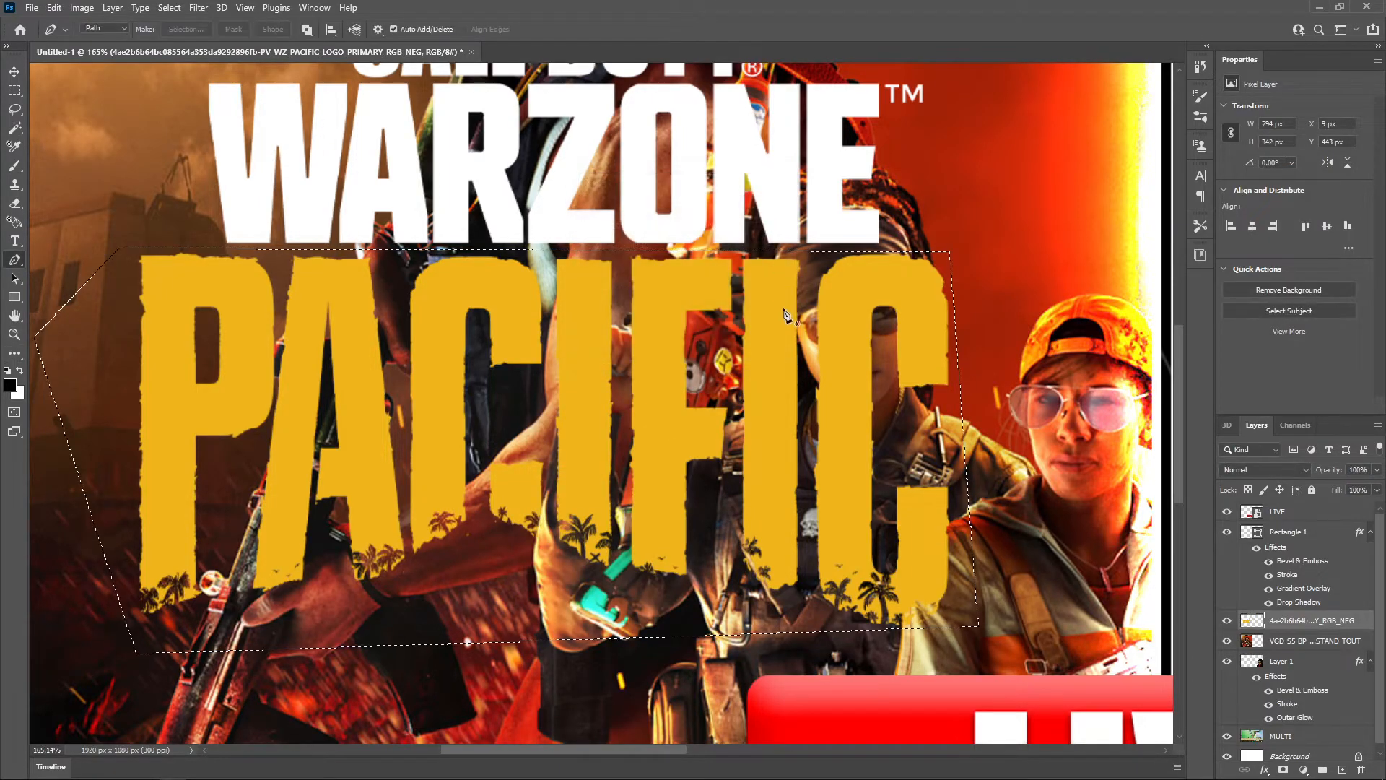
pyautogui.press('Delete')
pyautogui.hotkey('ctrl', 'd')
pyautogui.scroll(-3, 697, 351)
pyautogui.moveTo(698, 351); pyautogui.dragTo(663, 446)
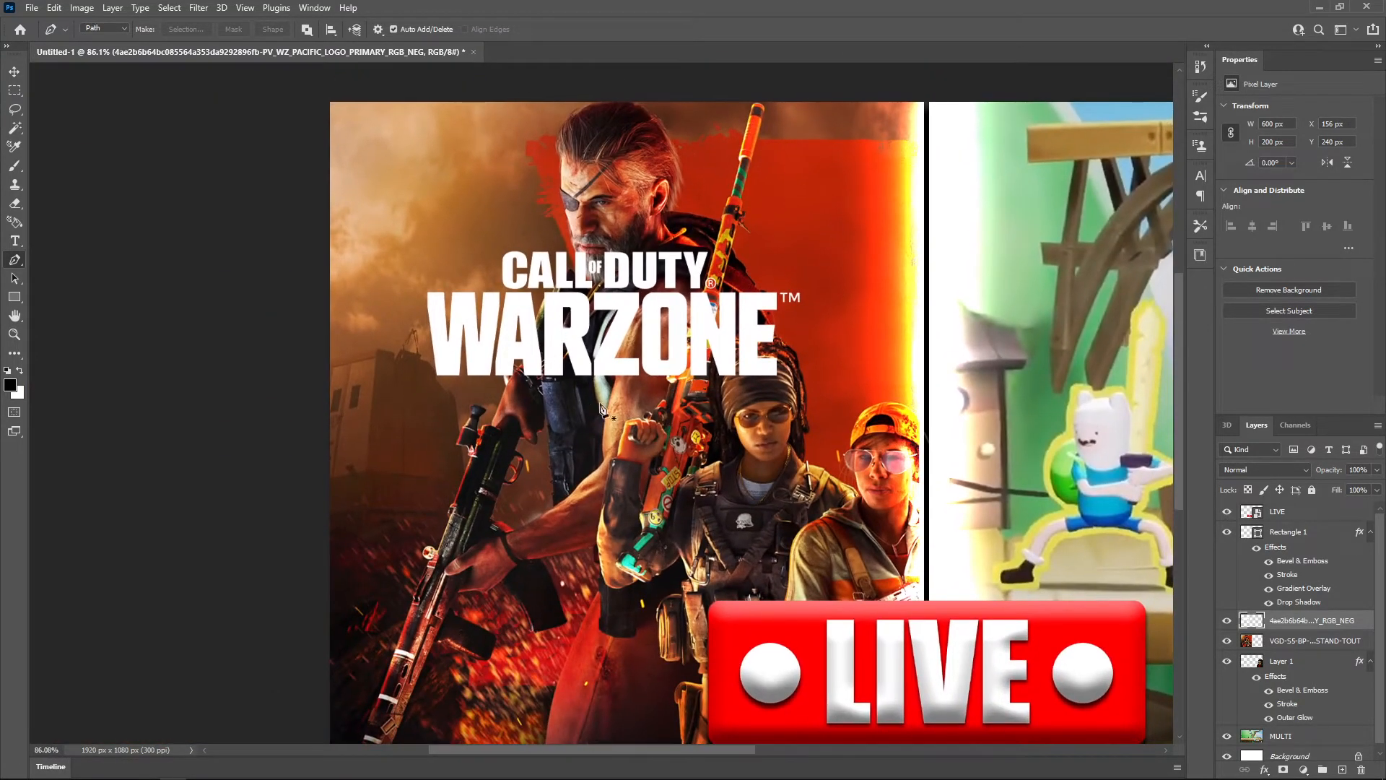
# Scale the remaining Call of Duty Warzone logo to 124.97%, place it at X 110 px, Y 489 px, apply the transform, and deselect the layer.
pyautogui.click(13, 71)
pyautogui.moveTo(609, 375); pyautogui.dragTo(604, 405)
pyautogui.moveTo(667, 357); pyautogui.dragTo(662, 470)
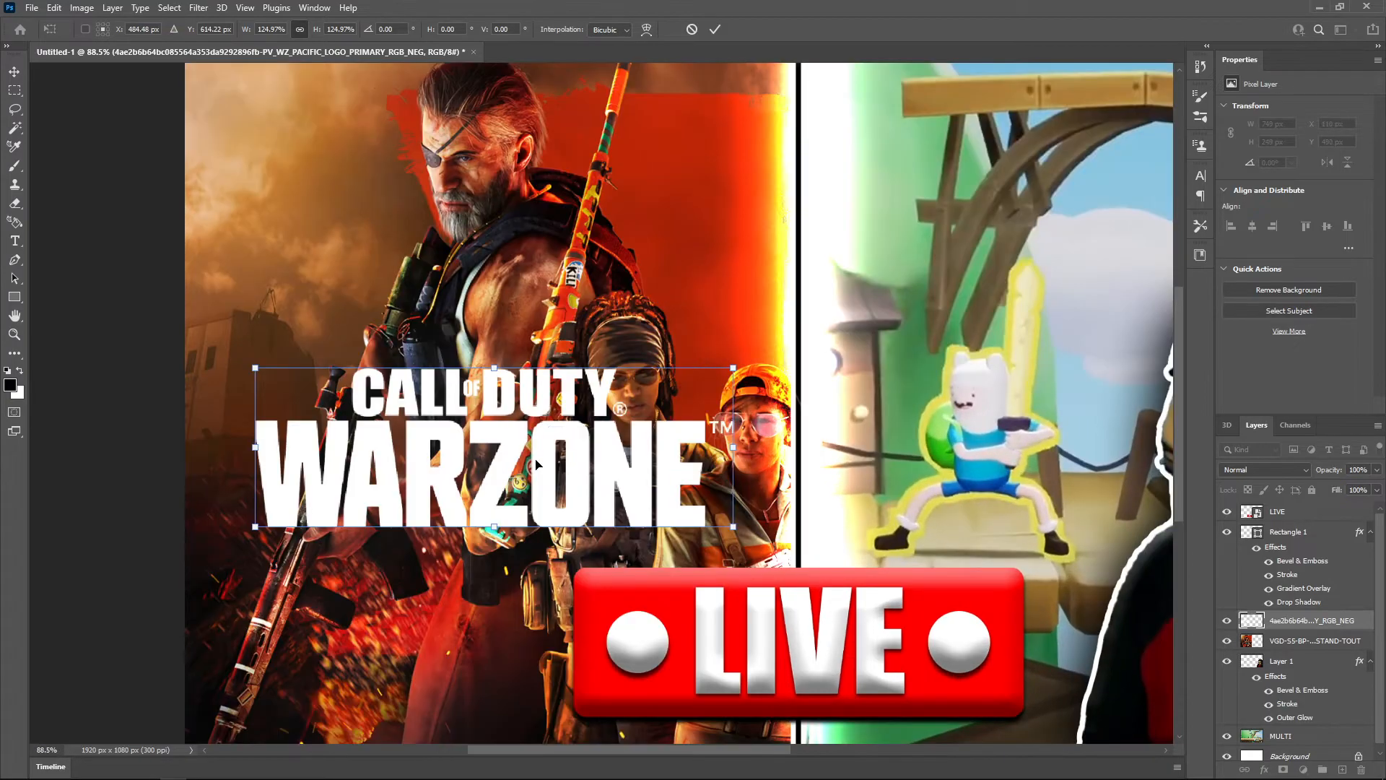
pyautogui.scroll(-1, 538, 466)
pyautogui.moveTo(566, 466); pyautogui.dragTo(548, 504)
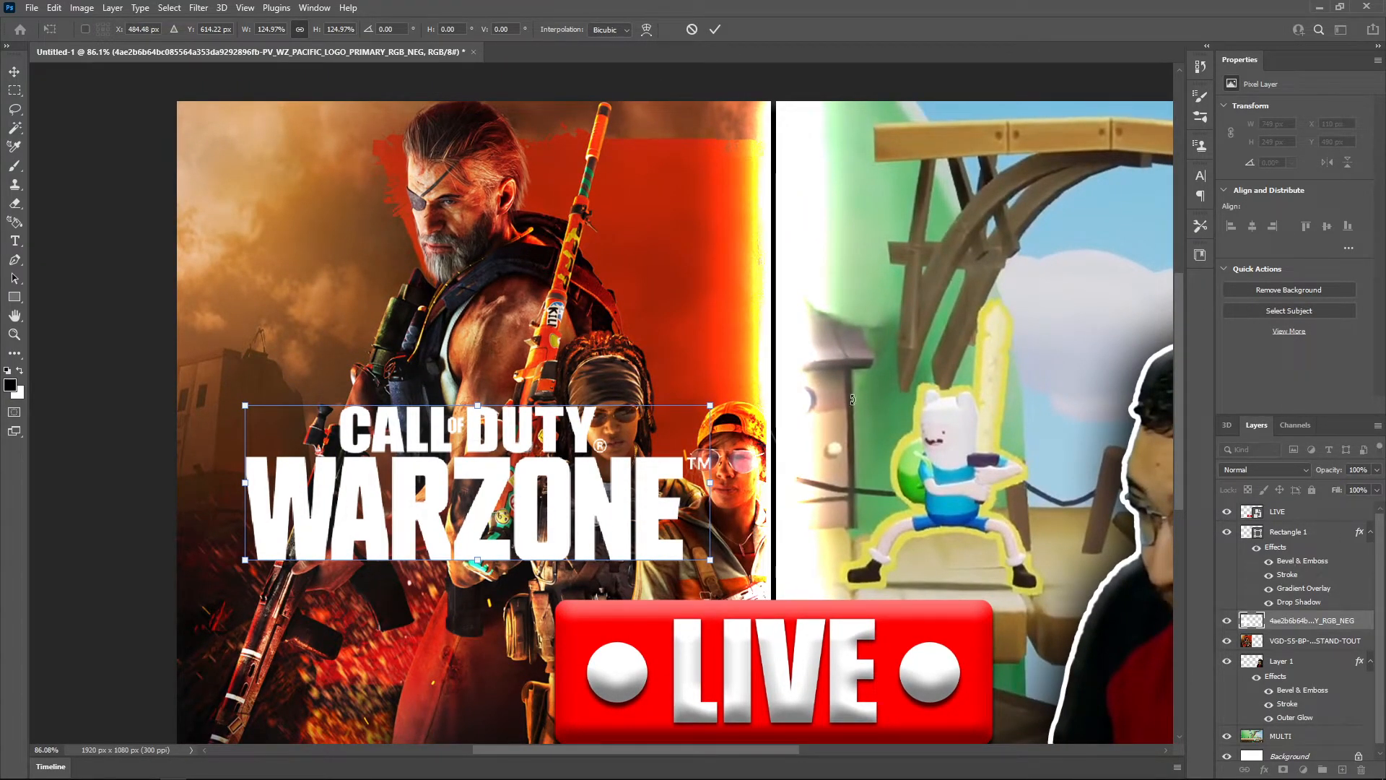
pyautogui.press('Return')
pyautogui.scroll(-5, 636, 454)
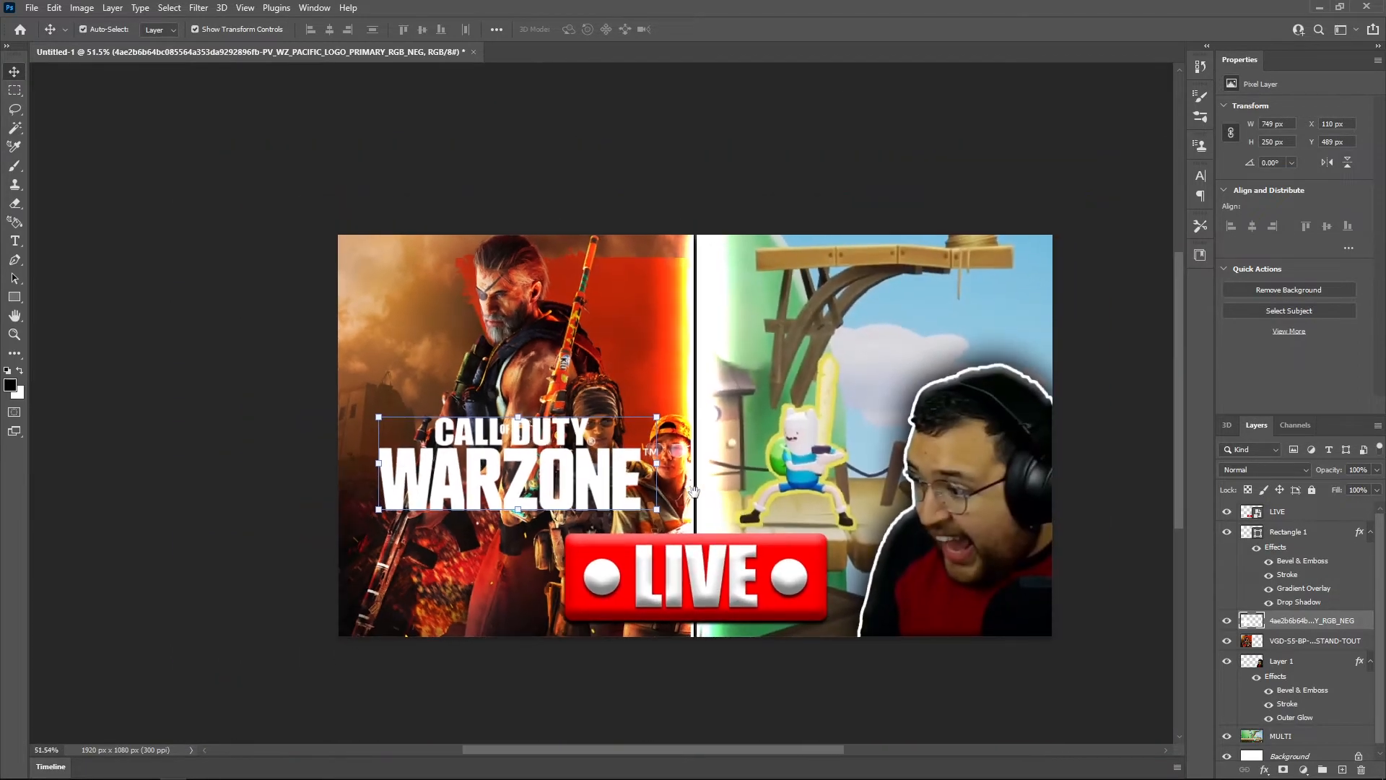
pyautogui.moveTo(756, 516); pyautogui.dragTo(568, 451)
pyautogui.click(1001, 355)
pyautogui.scroll(4, 462, 422)
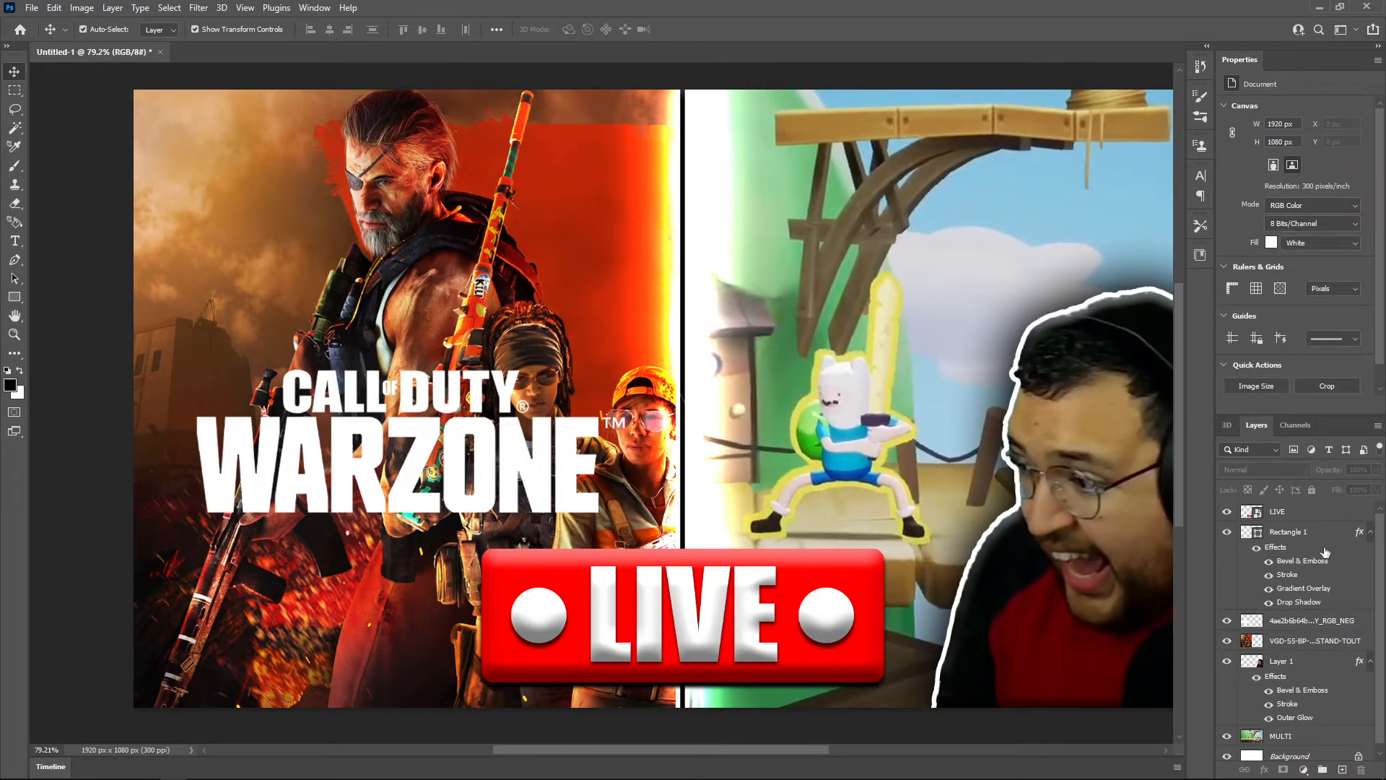
# Enable Bevel & Emboss in the Warzone logo's layer style, trying Stroke but leaving it off.
pyautogui.doubleClick(1371, 623)
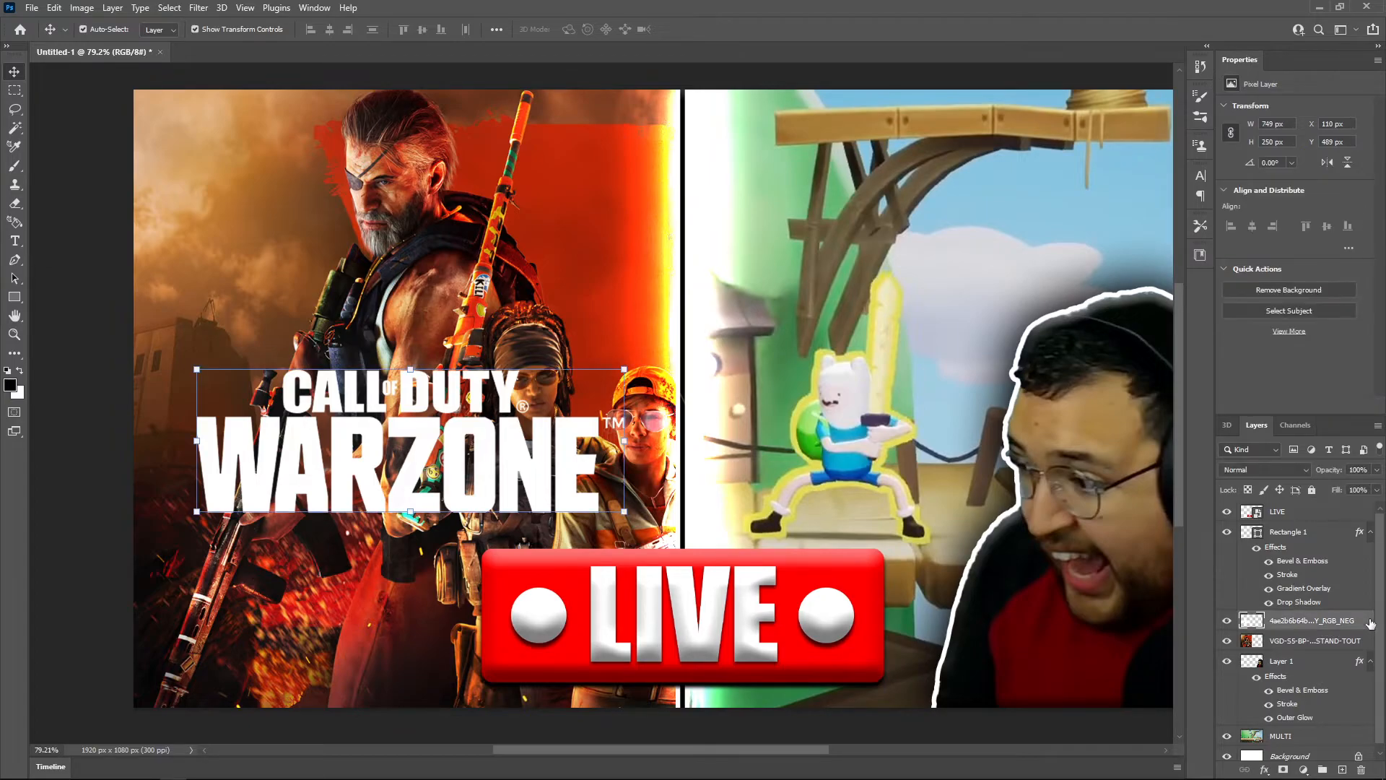
pyautogui.moveTo(265, 77); pyautogui.dragTo(887, 239)
pyautogui.click(684, 309)
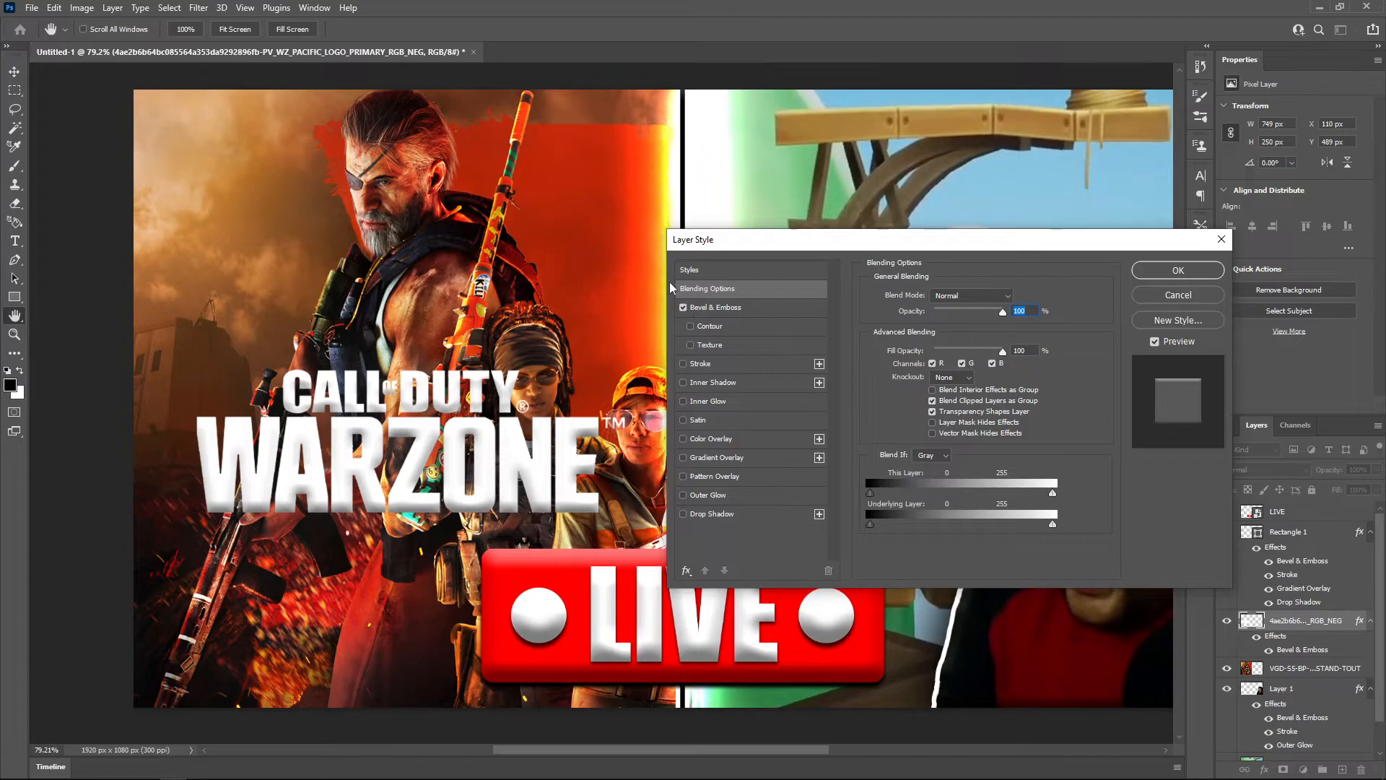
pyautogui.click(683, 364)
pyautogui.click(683, 365)
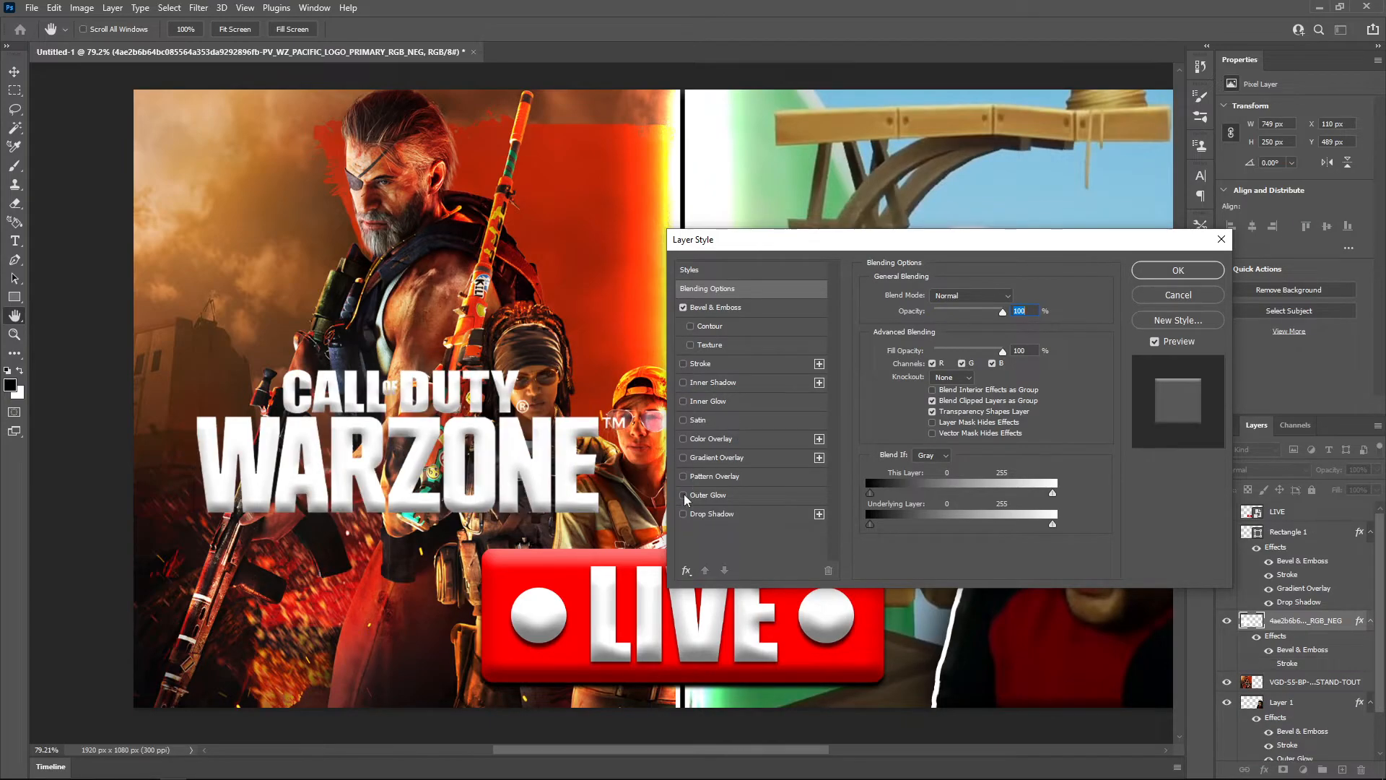
# Compare Outer Glow with Drop Shadow on the Warzone logo, keep only the black Outer Glow of the two, and apply the layer style.
pyautogui.click(683, 496)
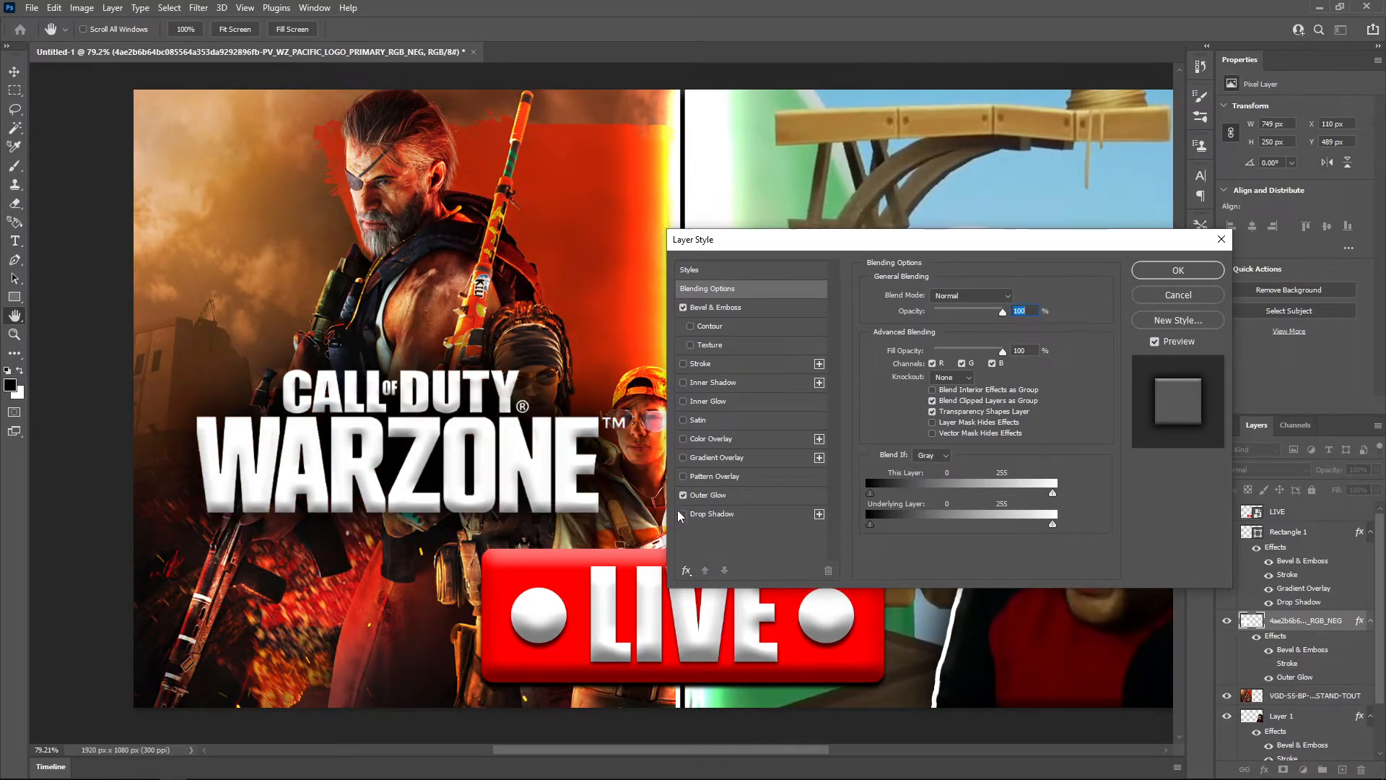
pyautogui.click(683, 514)
pyautogui.click(680, 496)
pyautogui.click(682, 496)
pyautogui.click(681, 496)
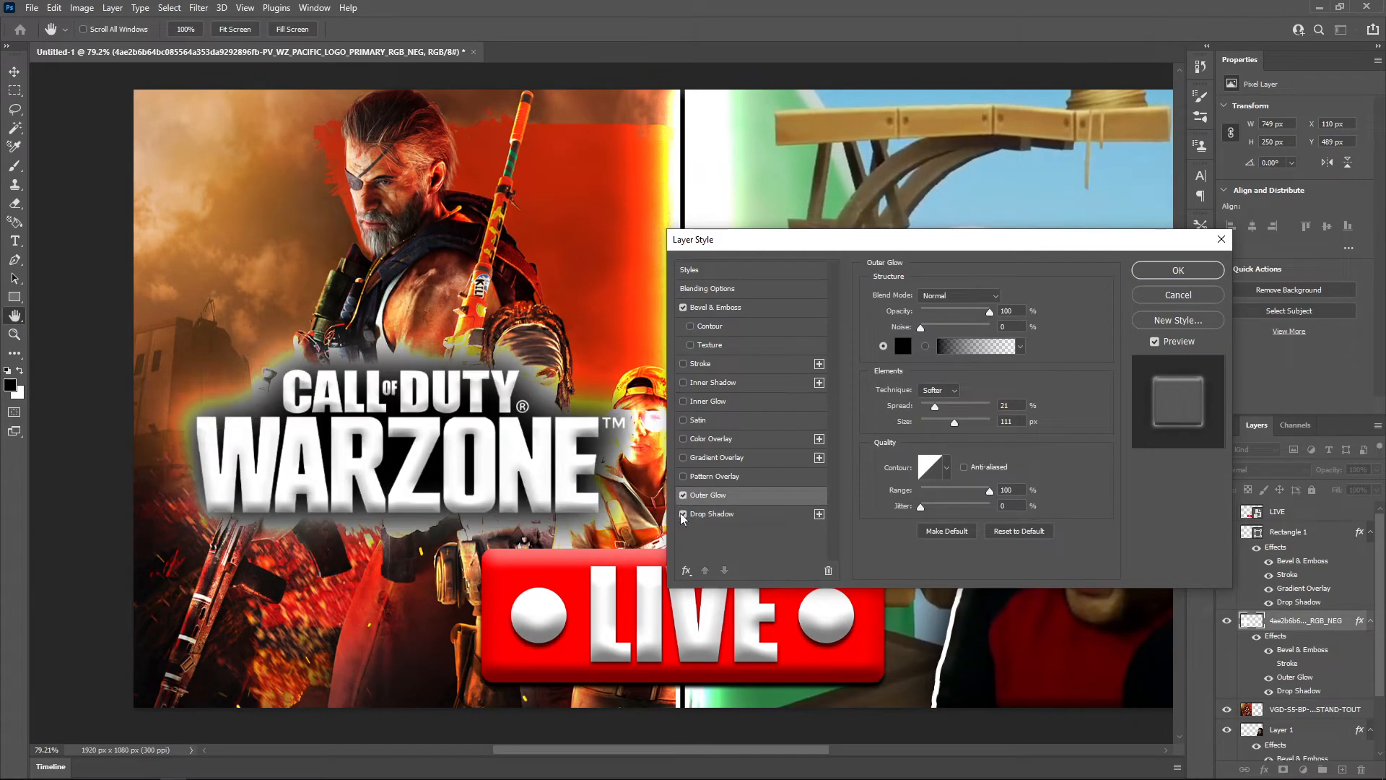
pyautogui.click(682, 515)
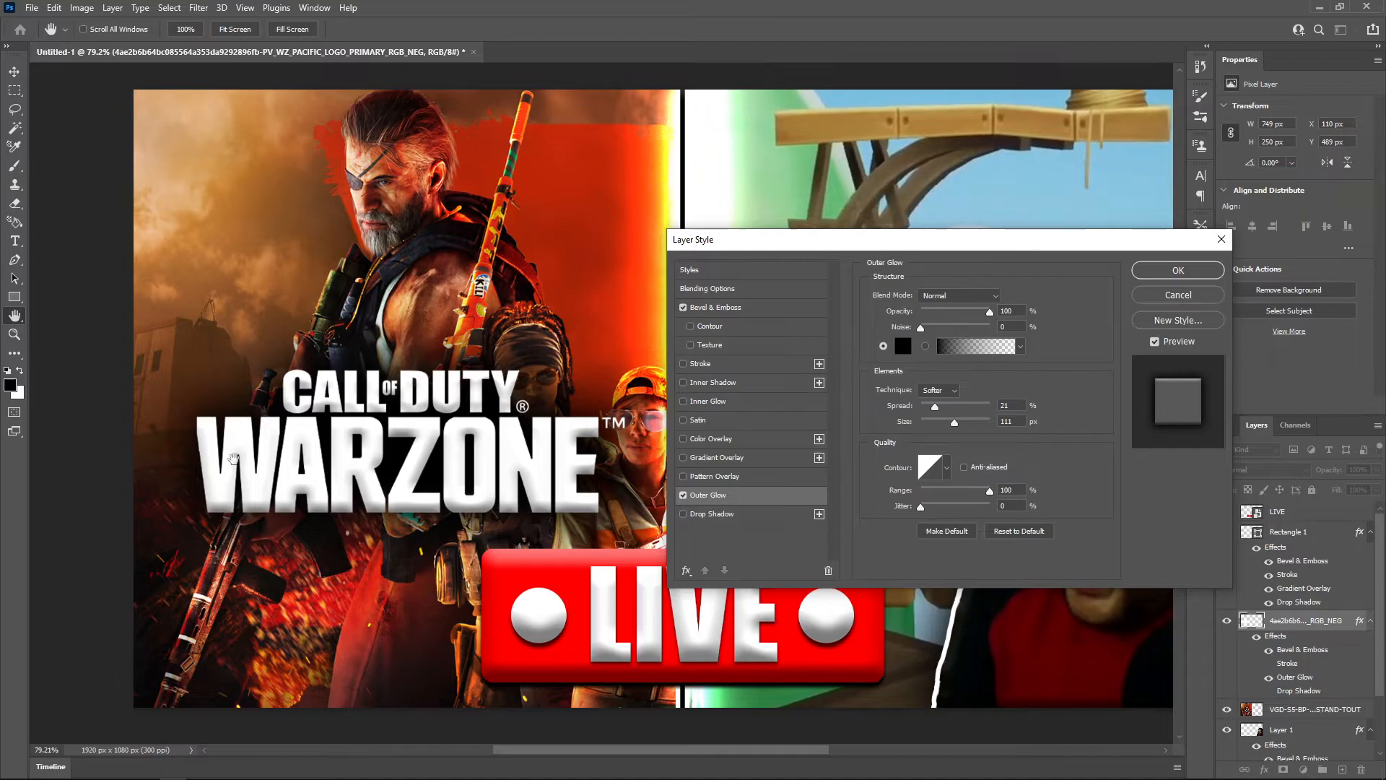
pyautogui.click(1178, 270)
# Deselect all layers and examine the whole thumbnail at reduced and enlarged view sizes.
pyautogui.click(670, 512)
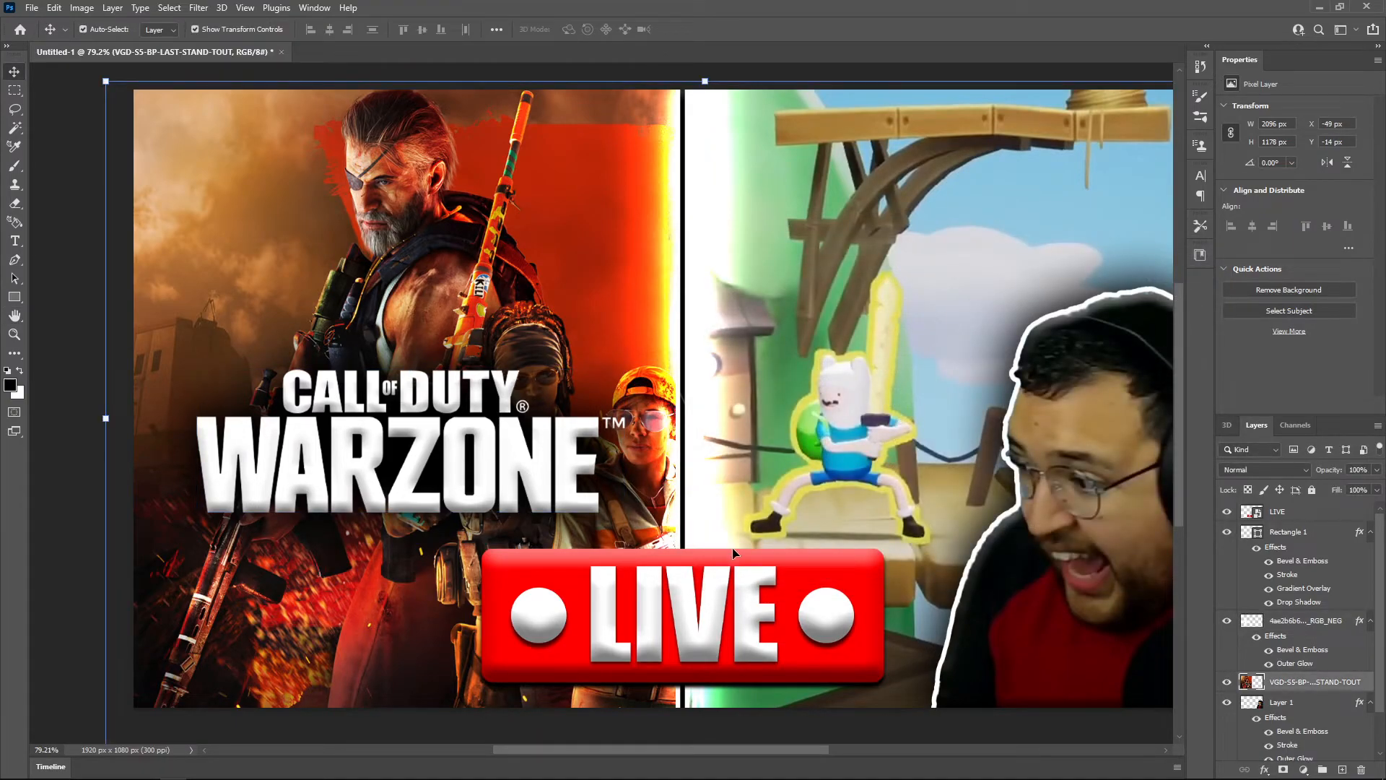
pyautogui.click(91, 410)
pyautogui.moveTo(766, 440); pyautogui.dragTo(697, 455)
pyautogui.moveTo(780, 485); pyautogui.dragTo(646, 354)
pyautogui.moveTo(698, 415); pyautogui.dragTo(669, 432)
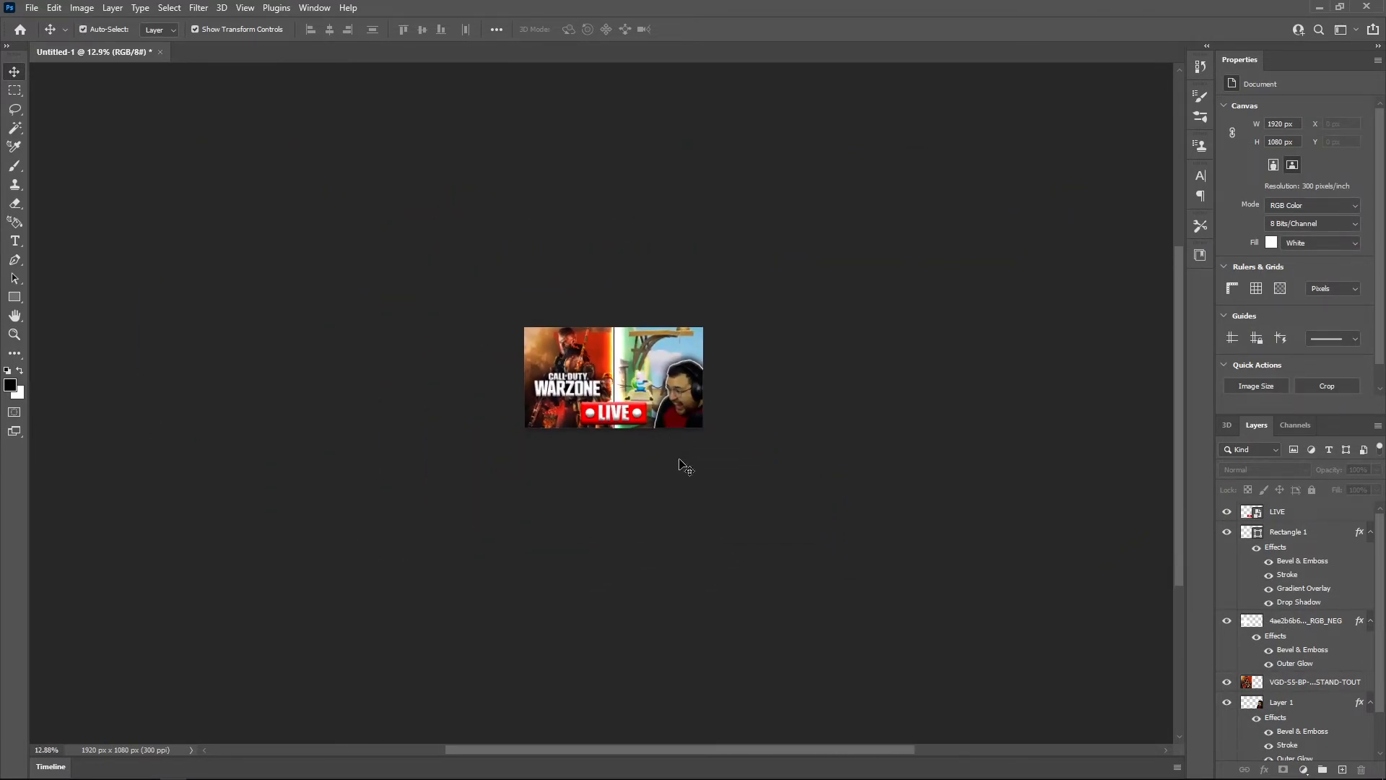
pyautogui.moveTo(522, 353); pyautogui.dragTo(601, 364)
pyautogui.moveTo(801, 411); pyautogui.dragTo(522, 442)
pyautogui.moveTo(617, 411); pyautogui.dragTo(665, 409)
pyautogui.moveTo(682, 485); pyautogui.dragTo(710, 415)
pyautogui.moveTo(600, 424); pyautogui.dragTo(637, 406)
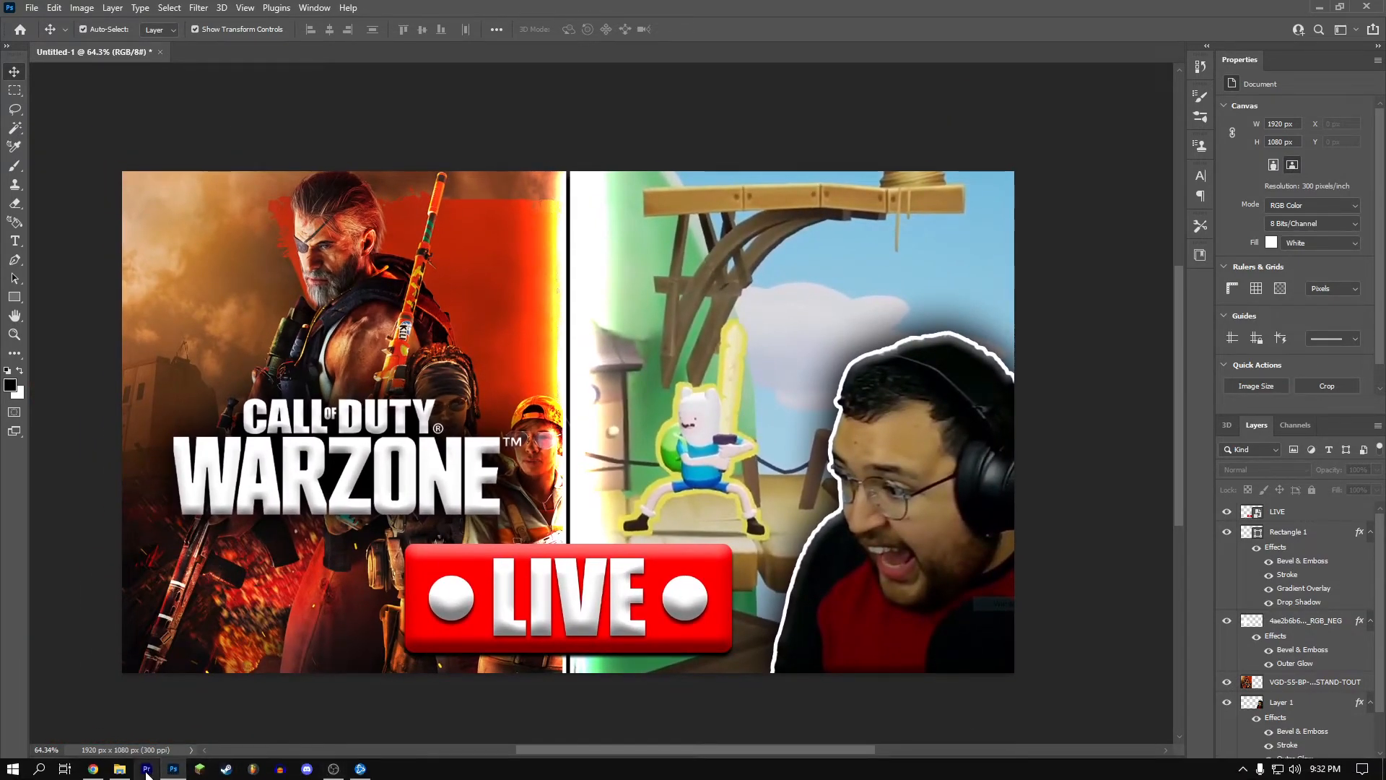
# Place Multiversus_long_logo.png at 873 × 277 px across the upper part of the MultiVersus half, with its layer directly above the Warzone logo layer.
pyautogui.click(120, 770)
pyautogui.moveTo(1037, 505); pyautogui.dragTo(682, 493)
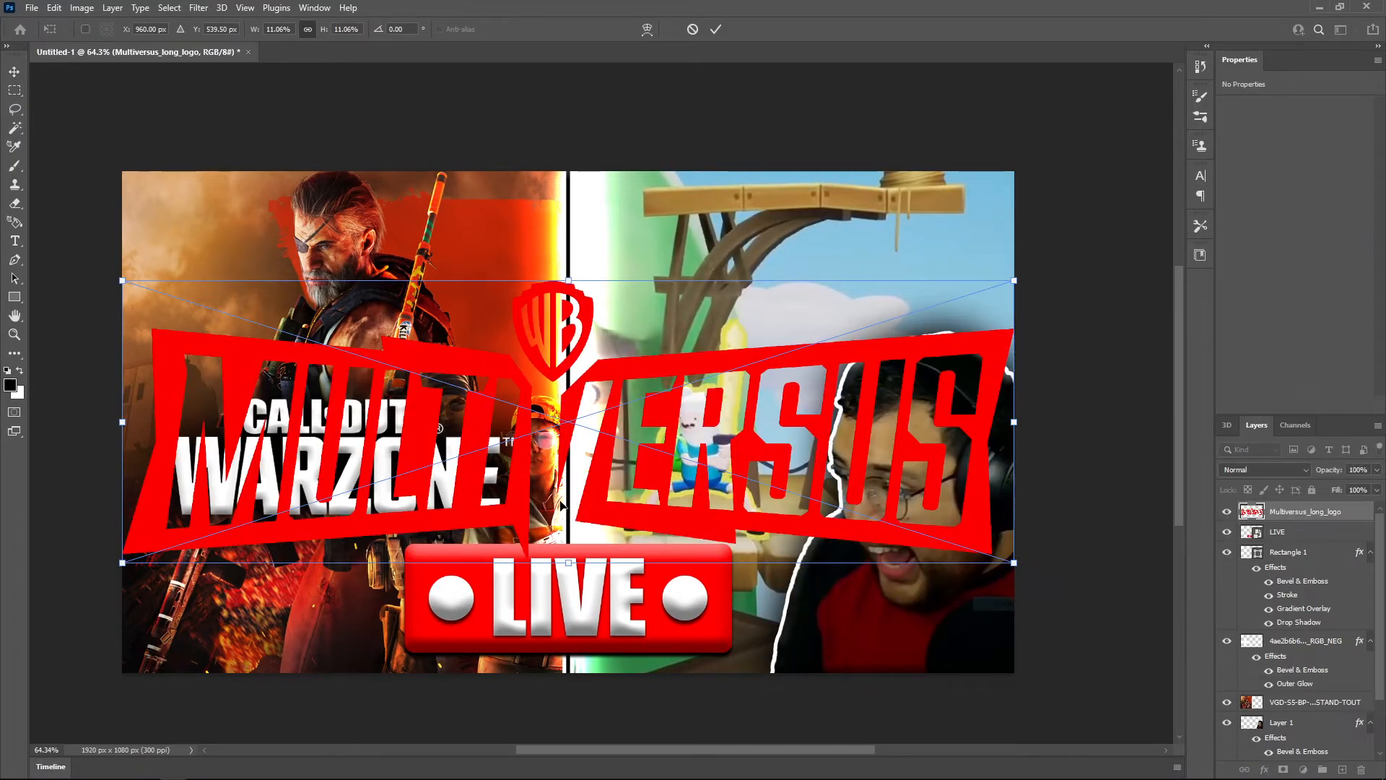
pyautogui.moveTo(573, 426); pyautogui.dragTo(572, 315)
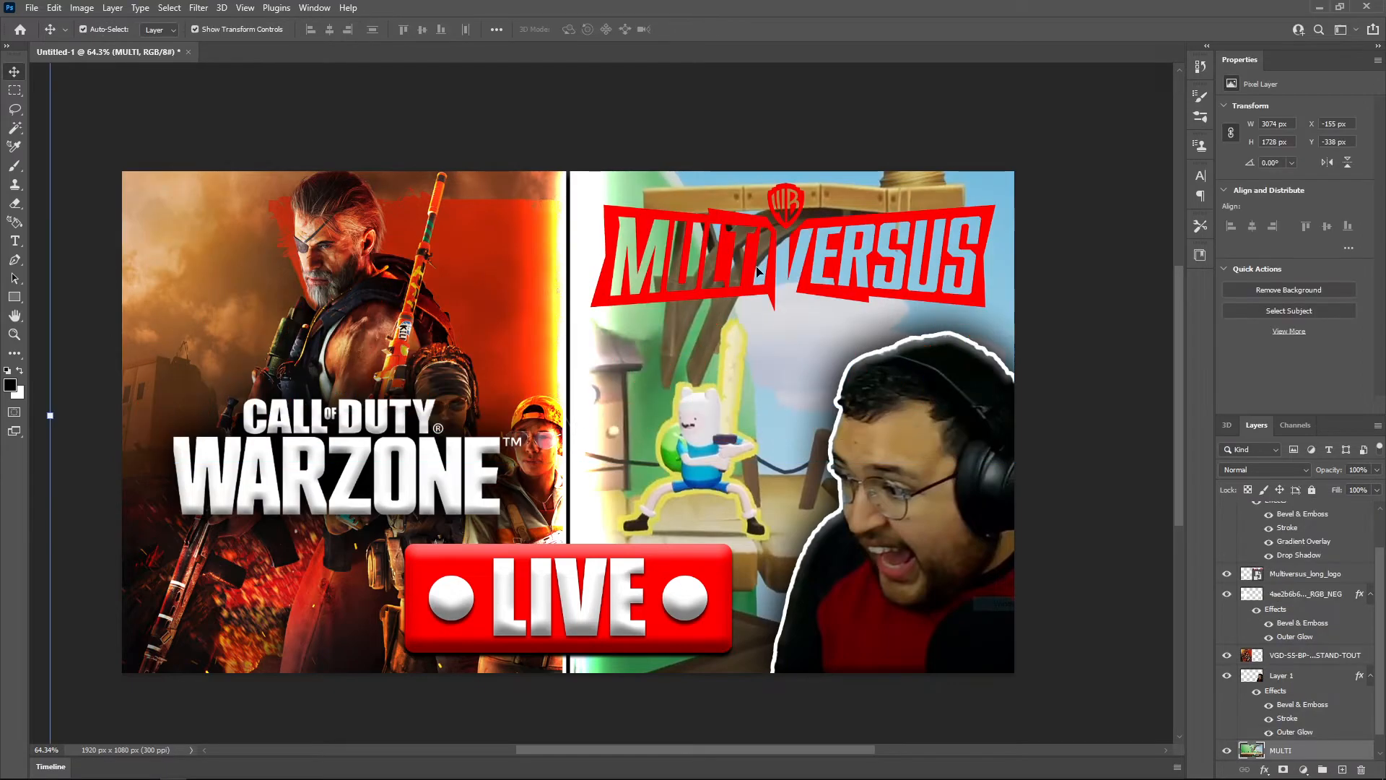
# Examine the placed MultiVersus logo up close and against the whole thumbnail, undoing the last layer selection changes.
pyautogui.scroll(5, 756, 271)
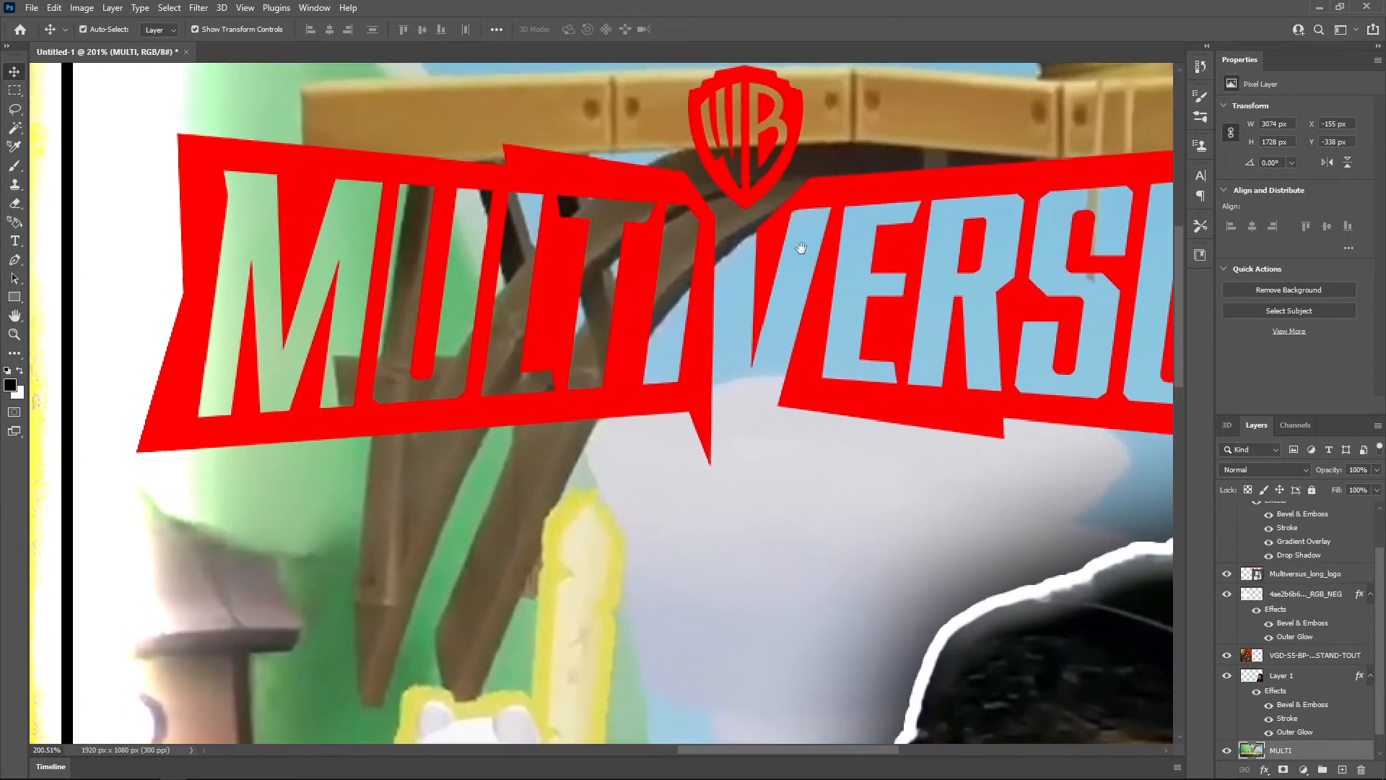
pyautogui.moveTo(801, 248); pyautogui.dragTo(799, 260)
pyautogui.moveTo(718, 305); pyautogui.dragTo(665, 347)
pyautogui.hotkey('ctrl', 'z')
pyautogui.hotkey('ctrl', 'z')
pyautogui.hotkey('ctrl', 'z')
pyautogui.moveTo(723, 391); pyautogui.dragTo(722, 268)
pyautogui.moveTo(753, 324); pyautogui.dragTo(732, 331)
pyautogui.moveTo(734, 334); pyautogui.dragTo(704, 355)
pyautogui.moveTo(745, 379); pyautogui.dragTo(702, 385)
pyautogui.moveTo(704, 375); pyautogui.dragTo(732, 401)
pyautogui.moveTo(732, 402); pyautogui.dragTo(730, 410)
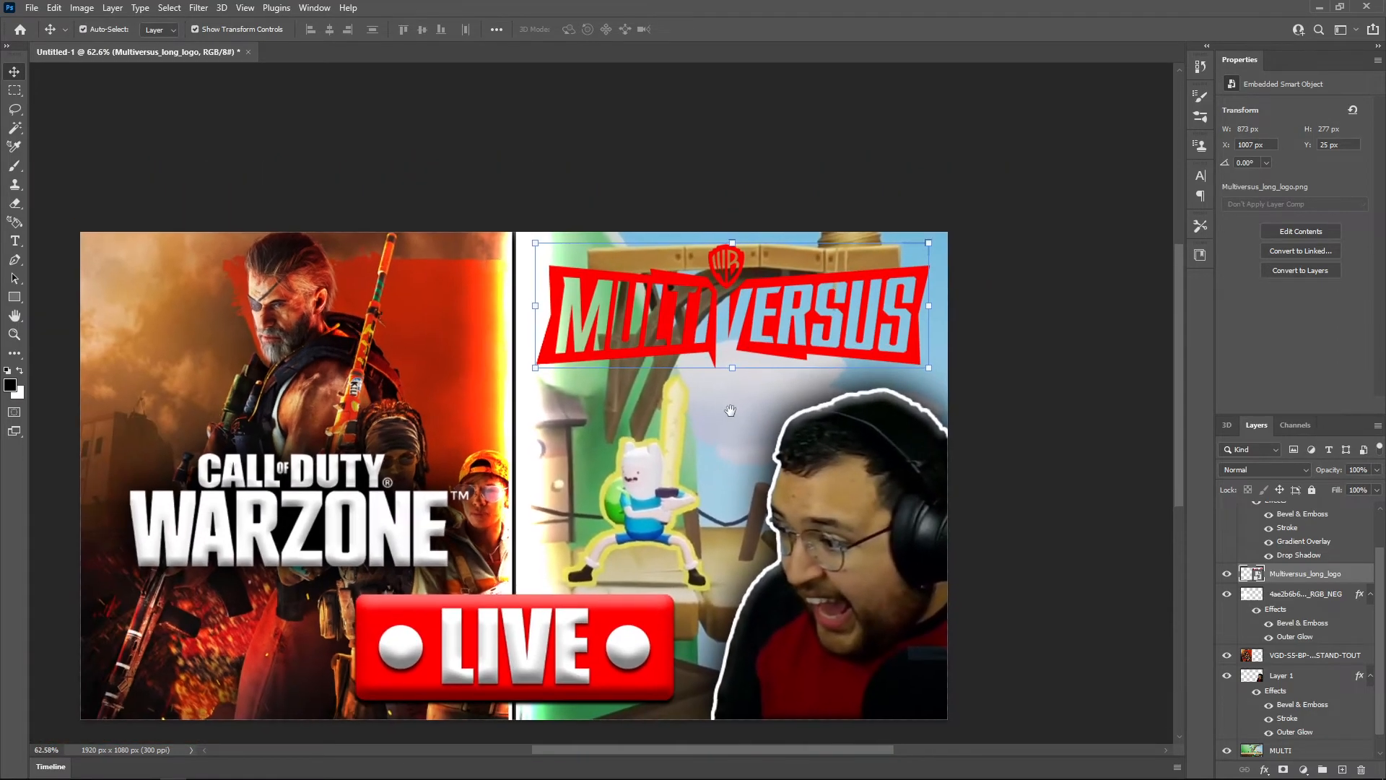
pyautogui.moveTo(640, 387); pyautogui.dragTo(651, 380)
pyautogui.moveTo(676, 453); pyautogui.dragTo(685, 428)
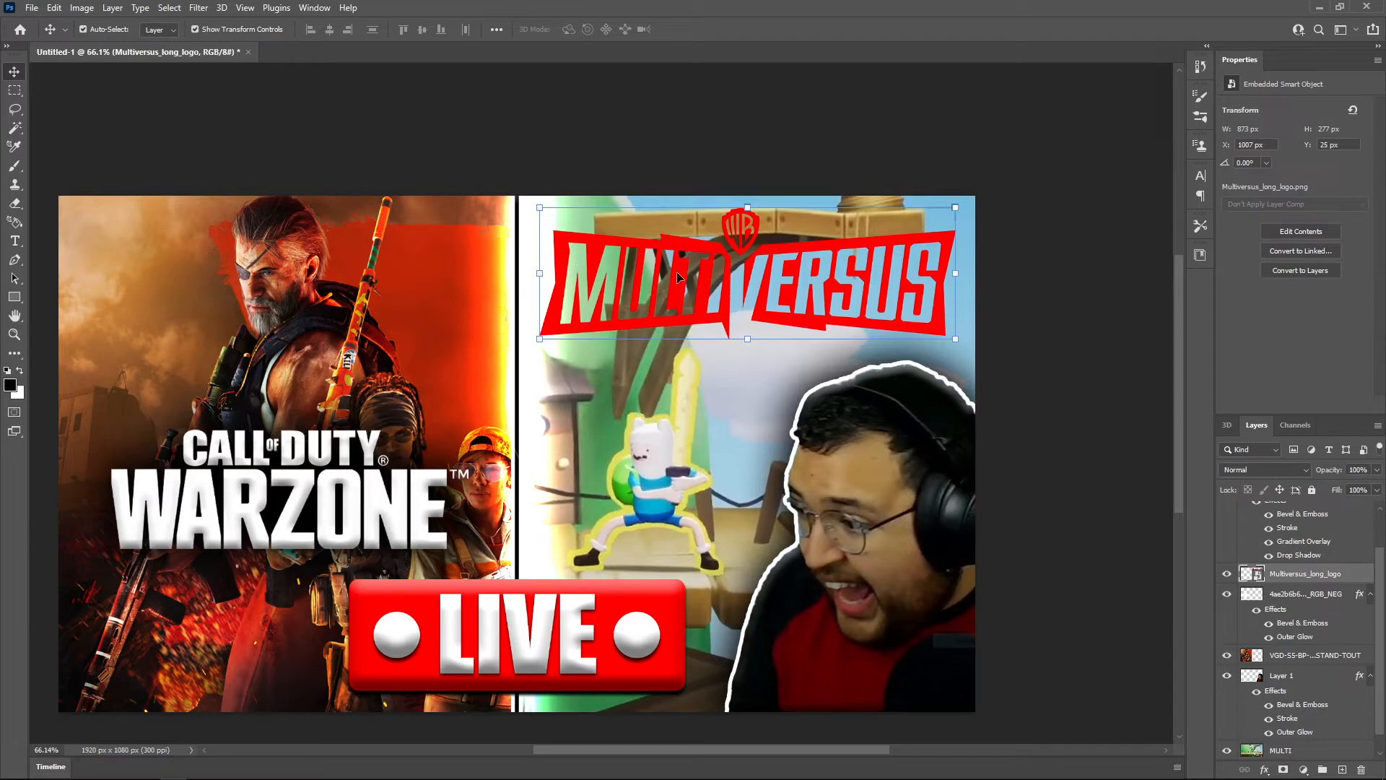
# Rasterize the MultiVersus logo layer and add a white Stroke to it in its layer style.
pyautogui.rightClick(1354, 575)
pyautogui.click(1213, 415)
pyautogui.doubleClick(1356, 574)
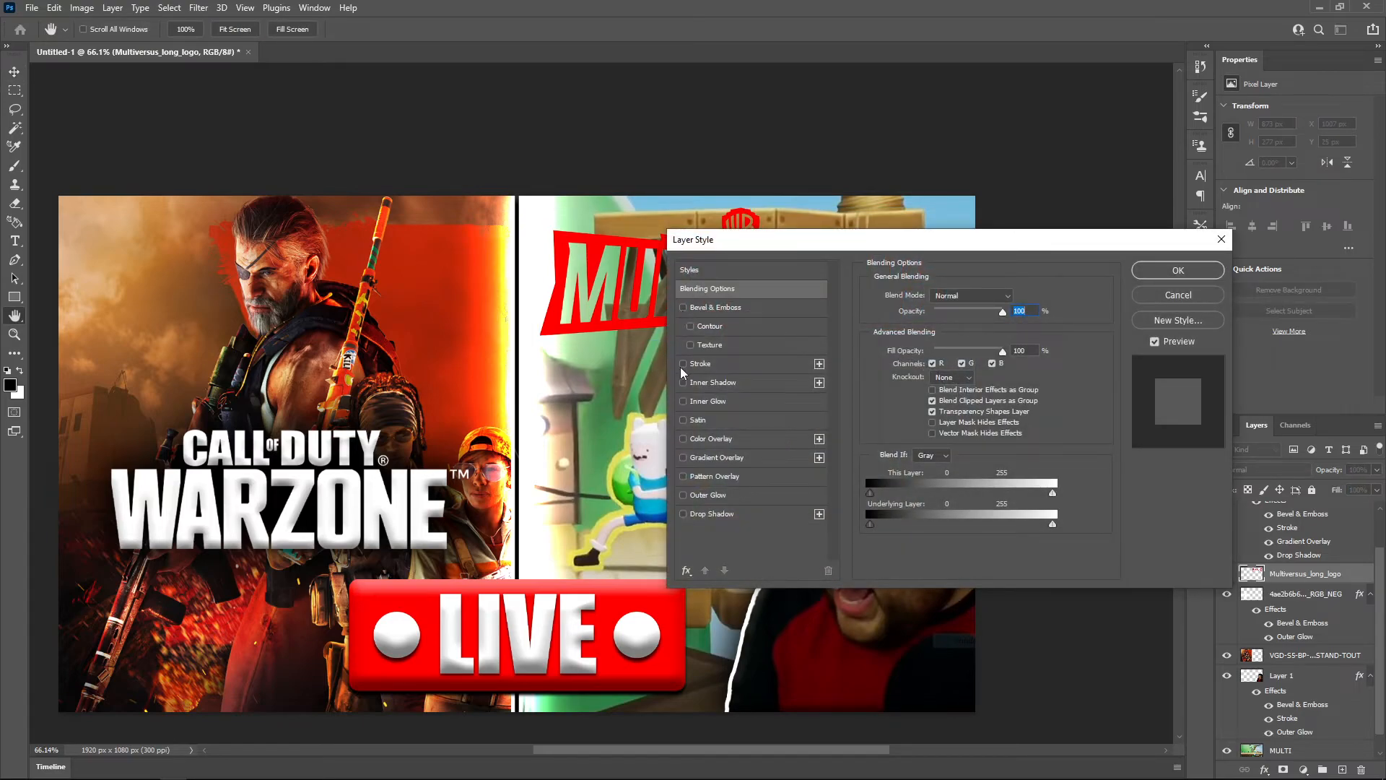
pyautogui.click(683, 363)
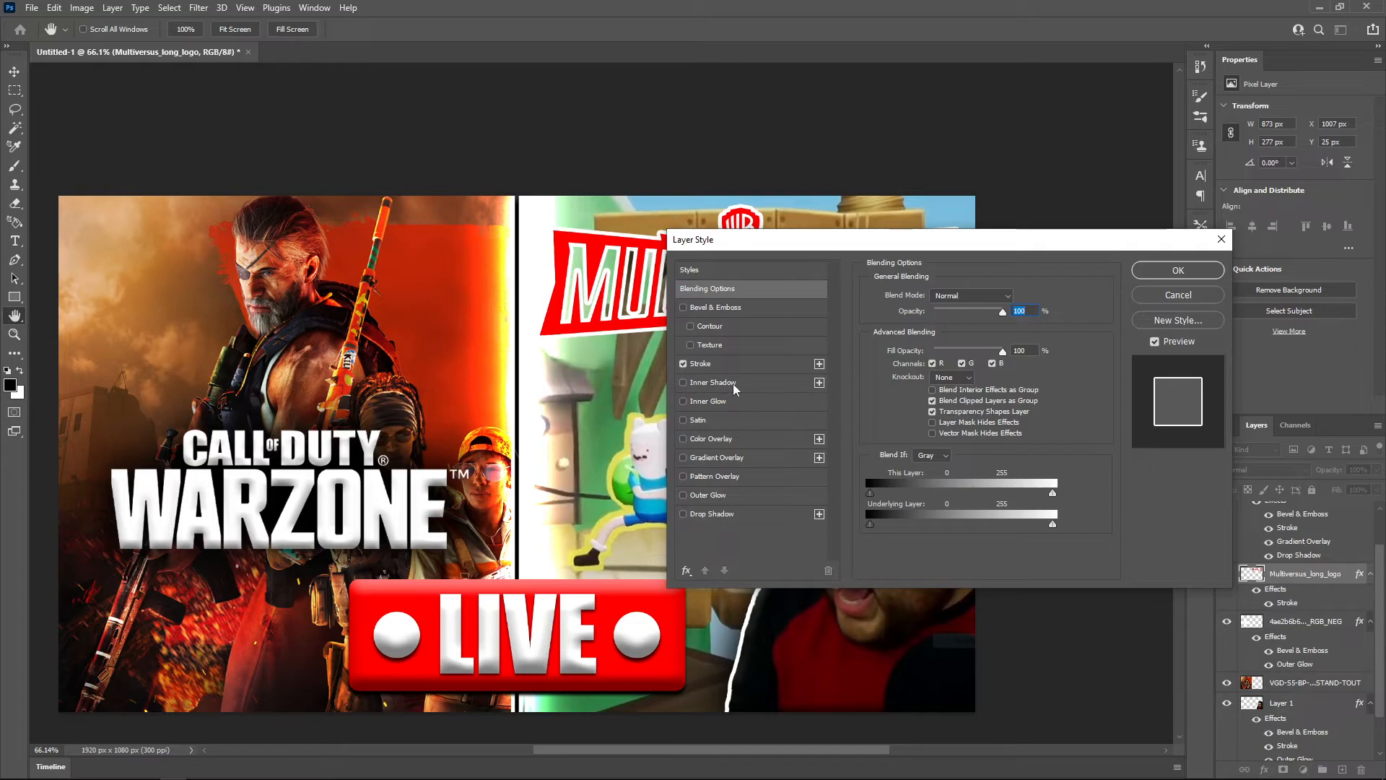
# Compare the MultiVersus logo with and without Bevel & Emboss, leave that effect off, and apply the layer style with only the Stroke.
pyautogui.click(683, 308)
pyautogui.moveTo(731, 248); pyautogui.dragTo(700, 415)
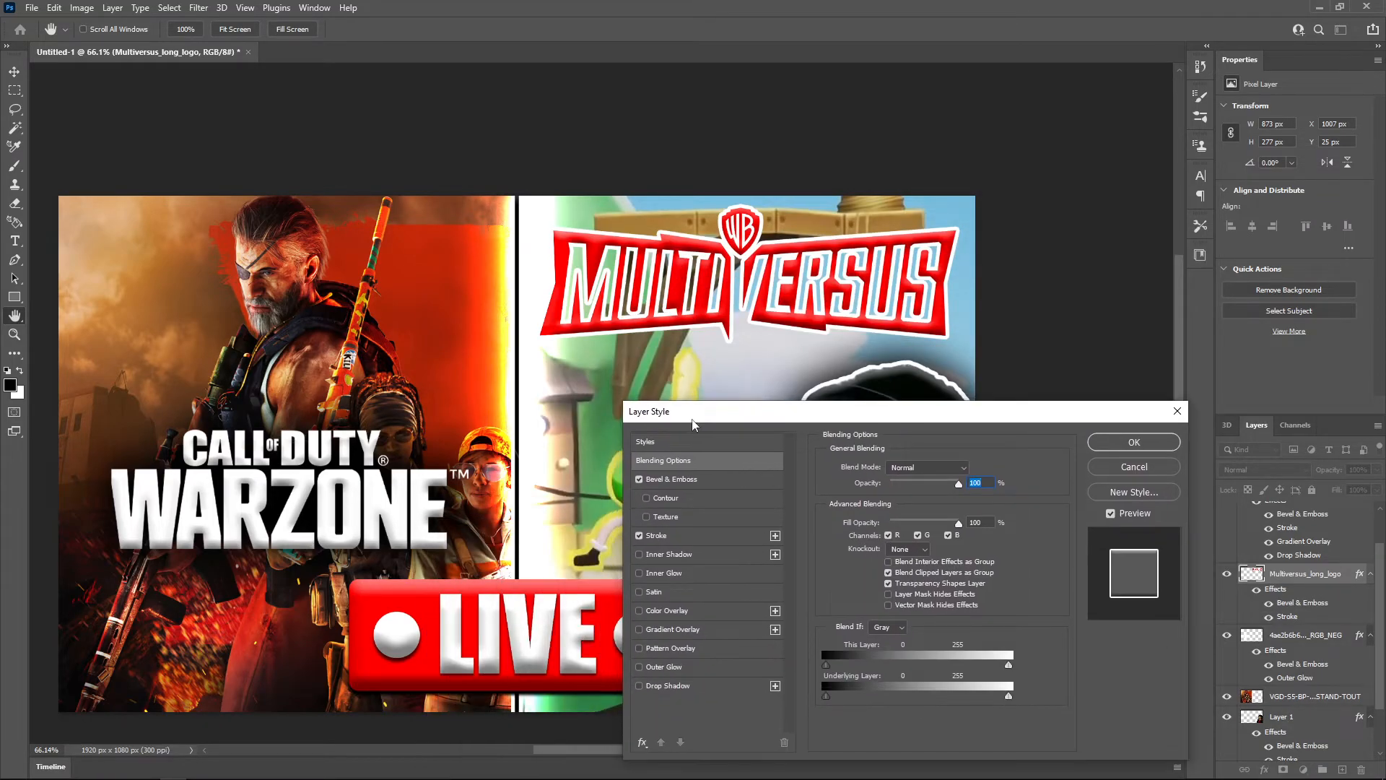
pyautogui.click(639, 479)
pyautogui.click(639, 481)
pyautogui.click(639, 479)
pyautogui.click(639, 479)
pyautogui.click(639, 480)
pyautogui.click(639, 479)
pyautogui.click(639, 479)
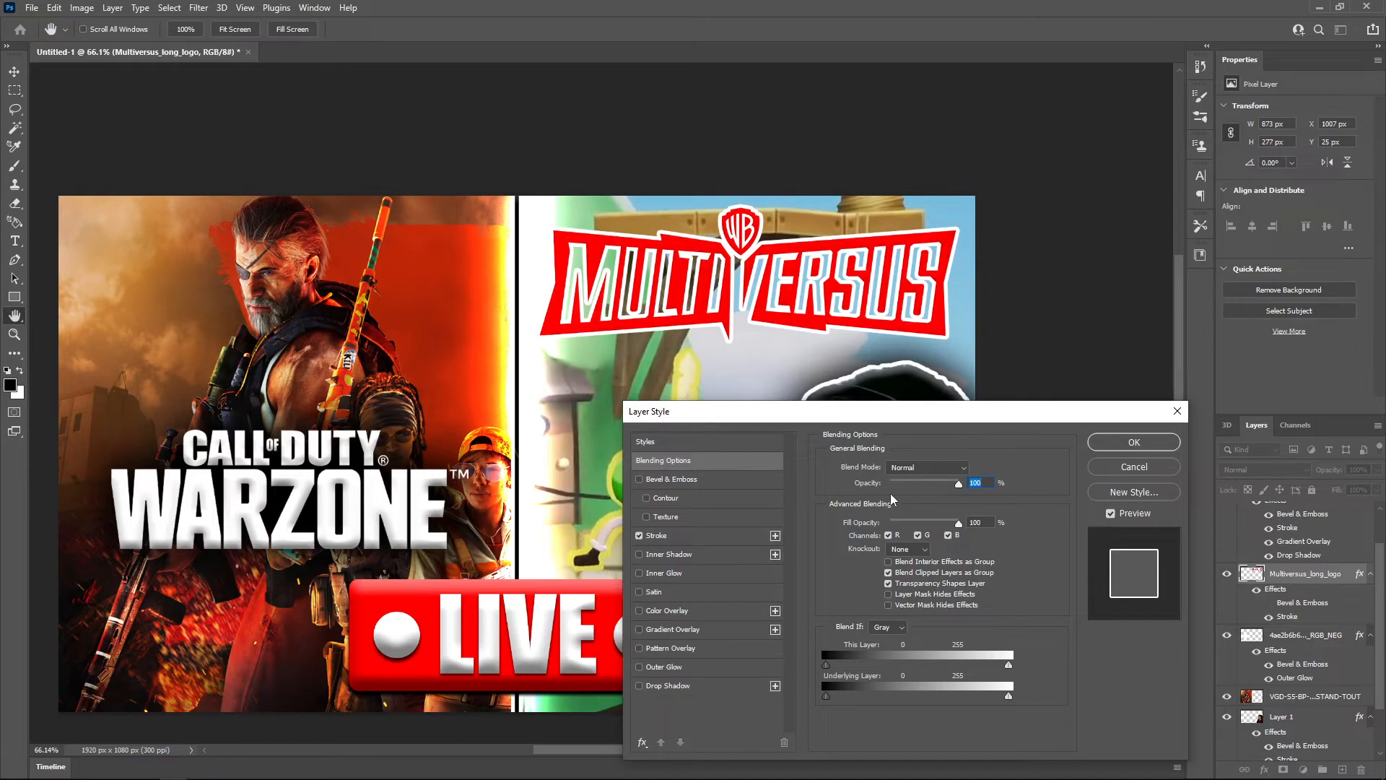
pyautogui.press('Return')
# Deselect all layers and examine the outlined MultiVersus logo at thumbnail size and up close.
pyautogui.moveTo(872, 418); pyautogui.dragTo(764, 455)
pyautogui.moveTo(886, 501); pyautogui.dragTo(701, 462)
pyautogui.click(819, 554)
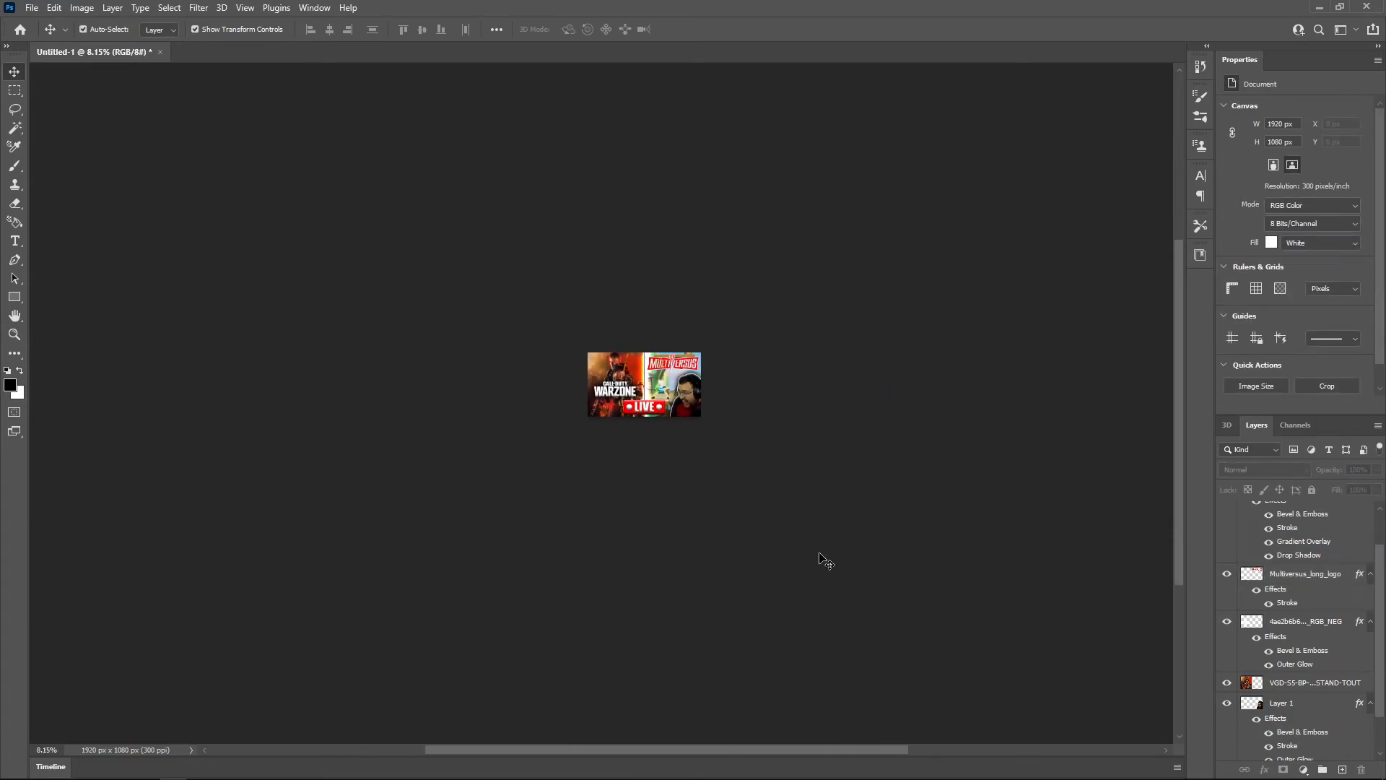
pyautogui.moveTo(698, 355); pyautogui.dragTo(833, 349)
pyautogui.moveTo(644, 569); pyautogui.dragTo(765, 457)
pyautogui.moveTo(668, 443); pyautogui.dragTo(731, 457)
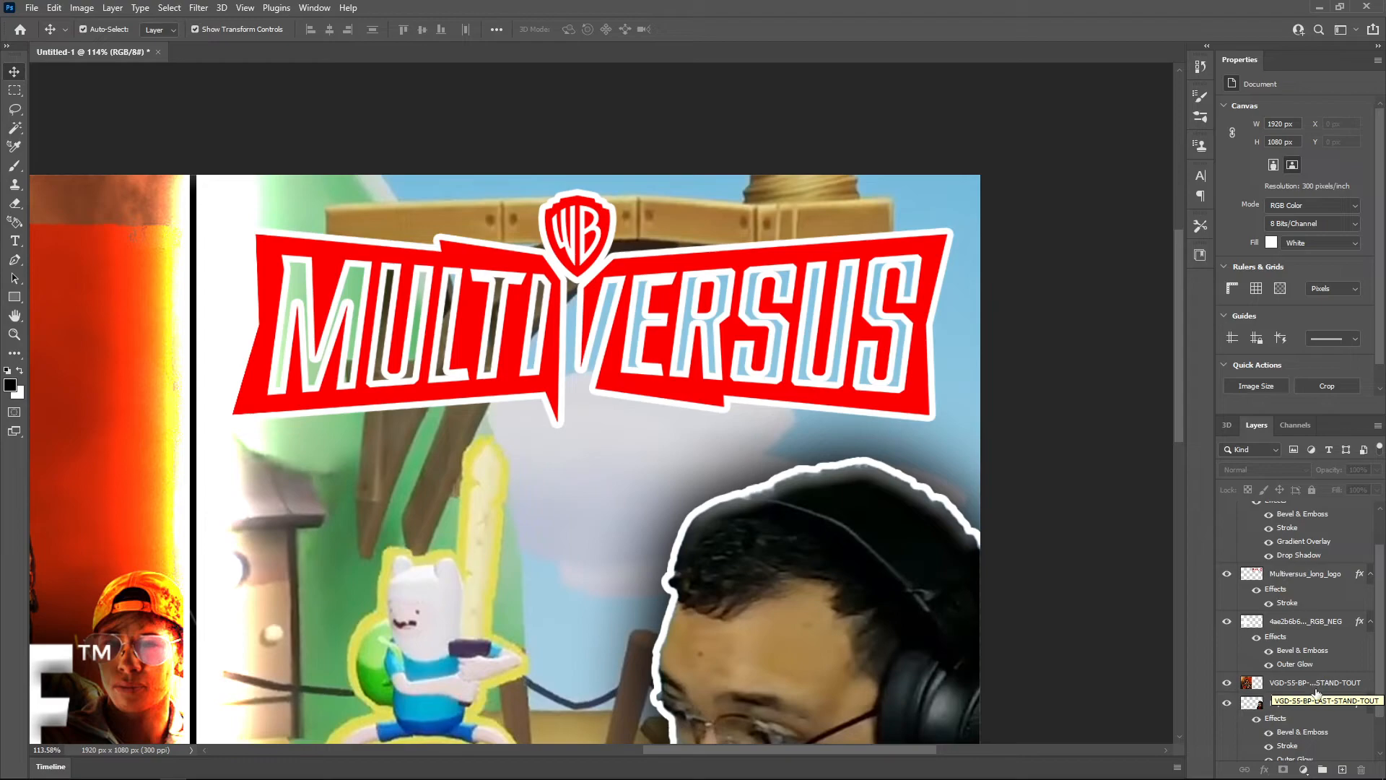
# Give the MultiVersus logo Bevel & Emboss and a white Hard Mix Drop Shadow with 100% opacity, 44% spread and 144 px size, with Stroke off.
pyautogui.doubleClick(1360, 573)
pyautogui.click(638, 685)
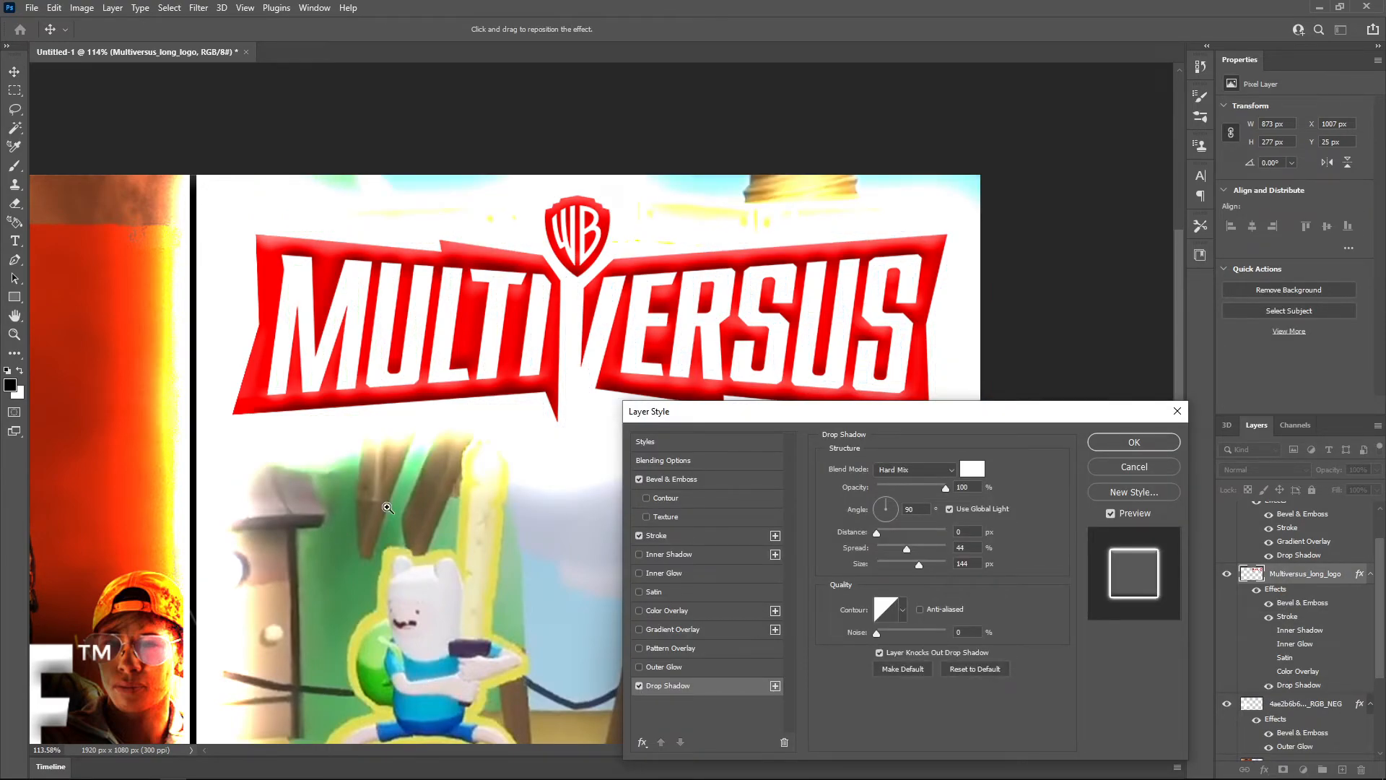
pyautogui.scroll(-5, 394, 514)
pyautogui.scroll(2, 442, 528)
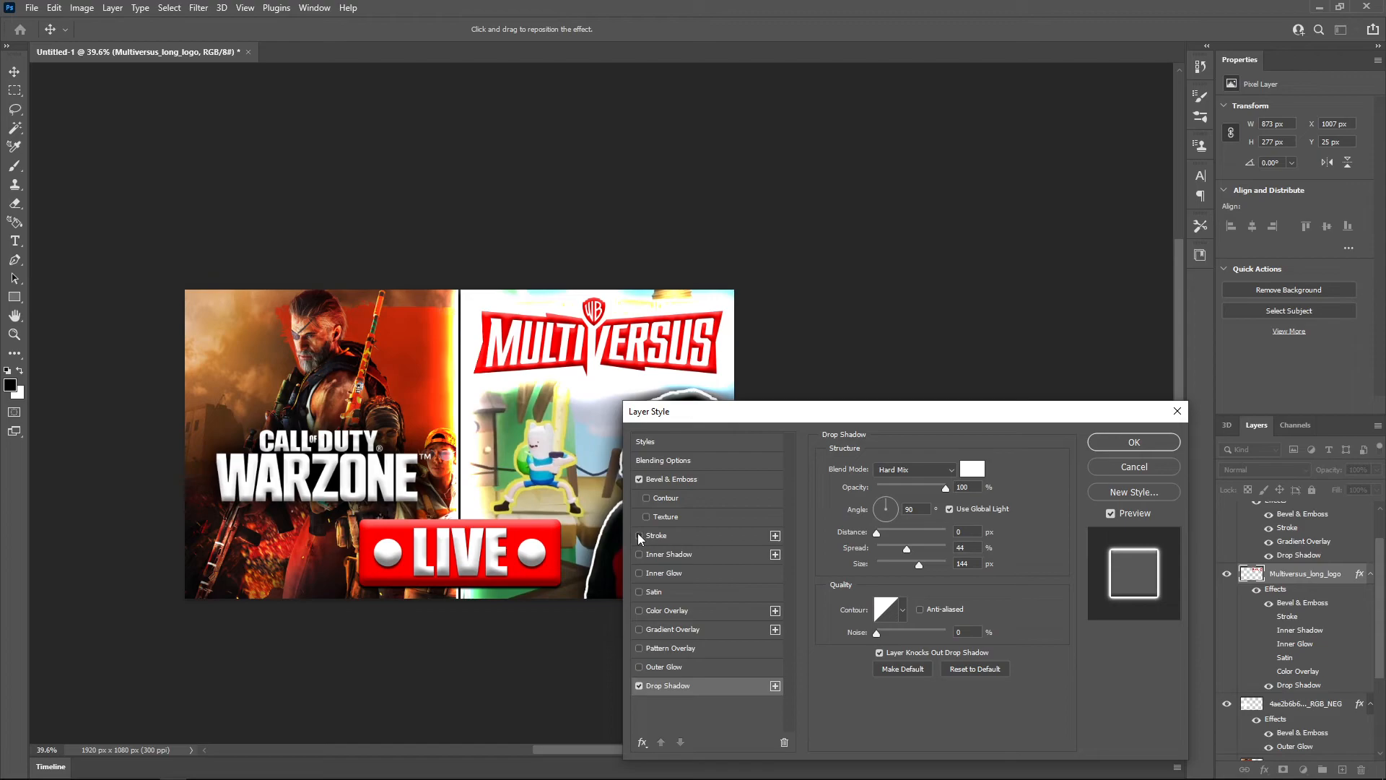
pyautogui.click(1131, 442)
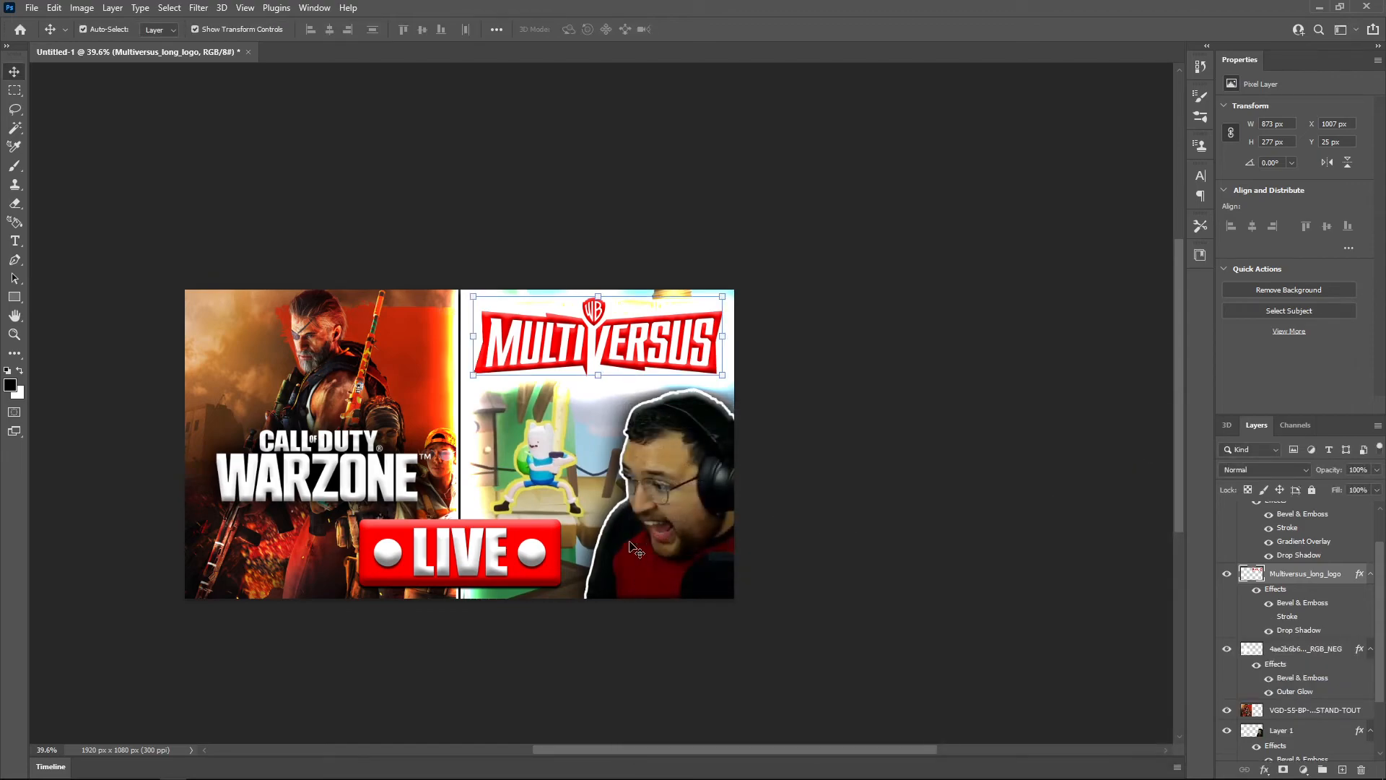
# Examine the glowing MultiVersus logo up close, then deselect all layers and check the whole thumbnail at very small and large view sizes.
pyautogui.scroll(7, 585, 433)
pyautogui.scroll(1, 732, 403)
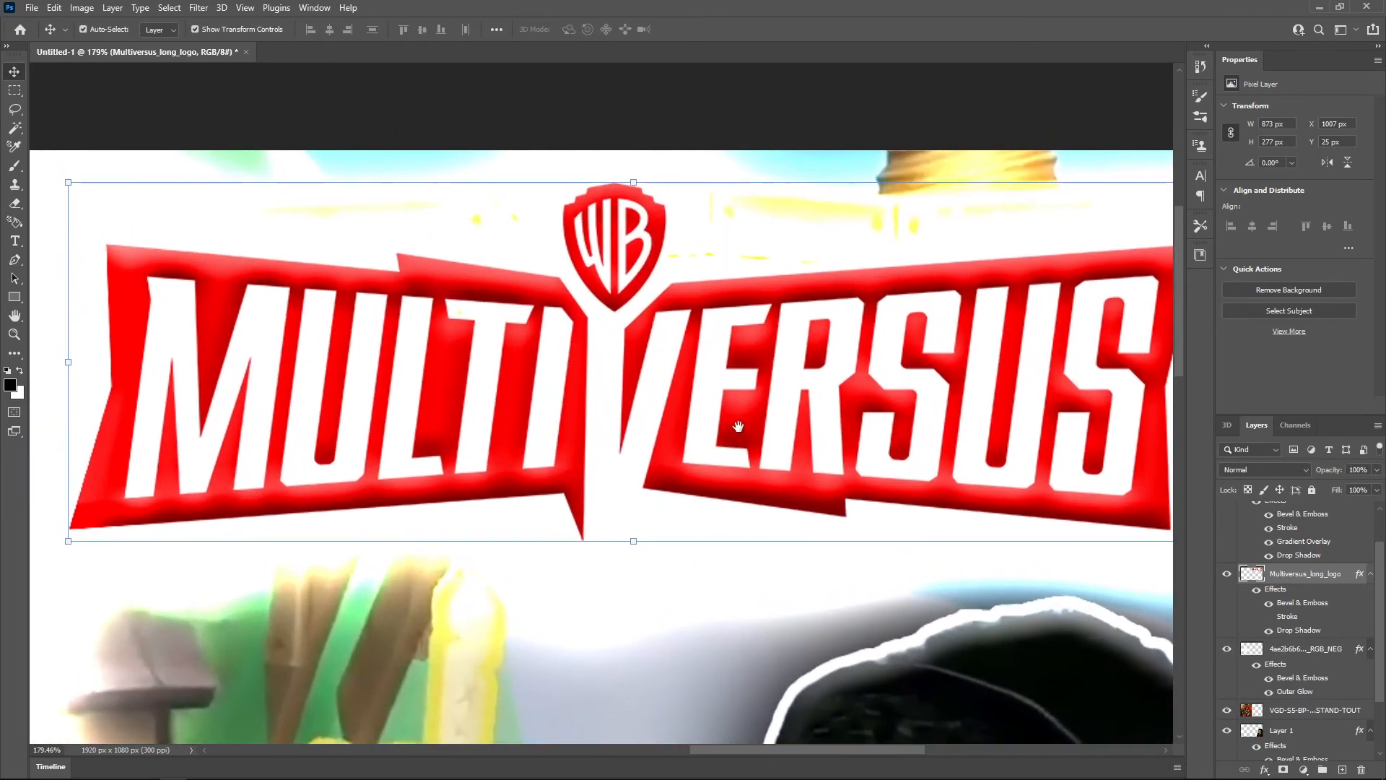
pyautogui.scroll(-8, 795, 381)
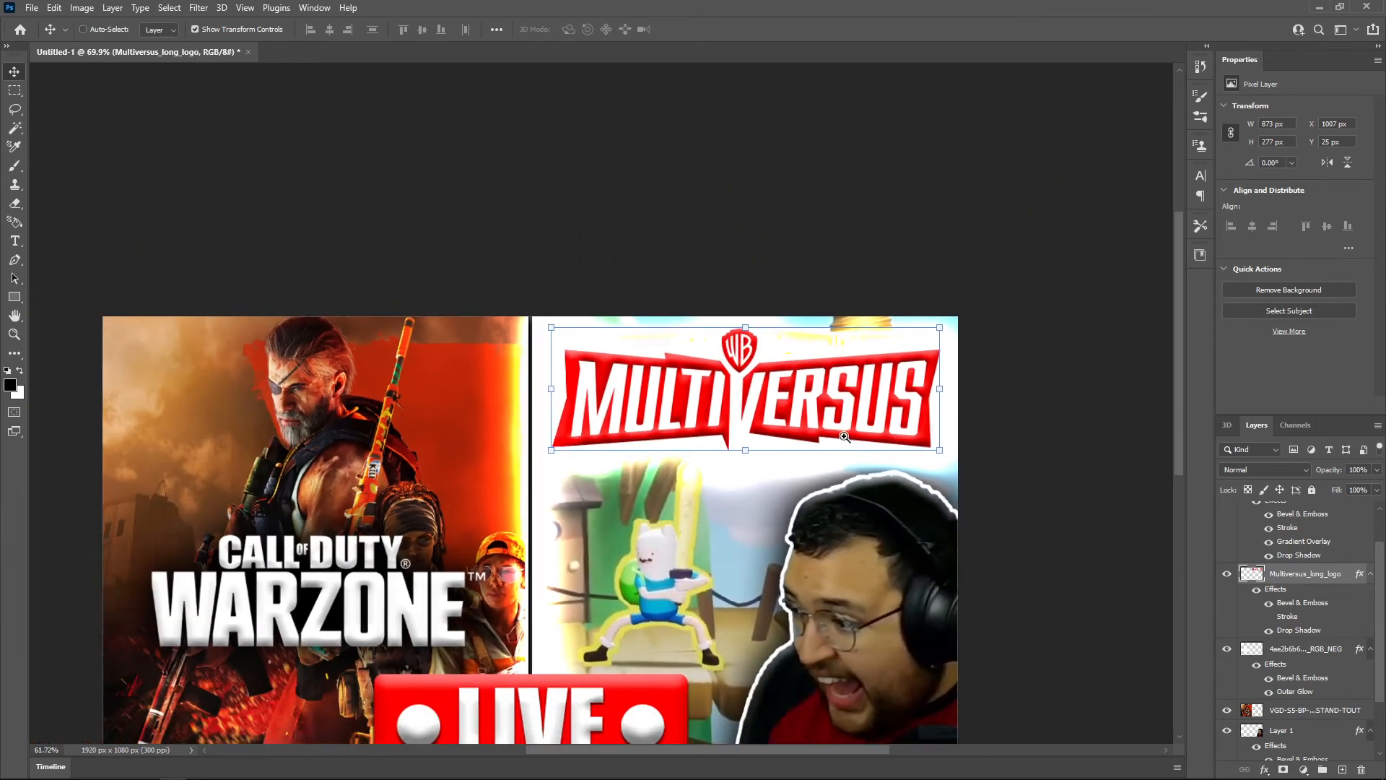
pyautogui.scroll(-12, 836, 468)
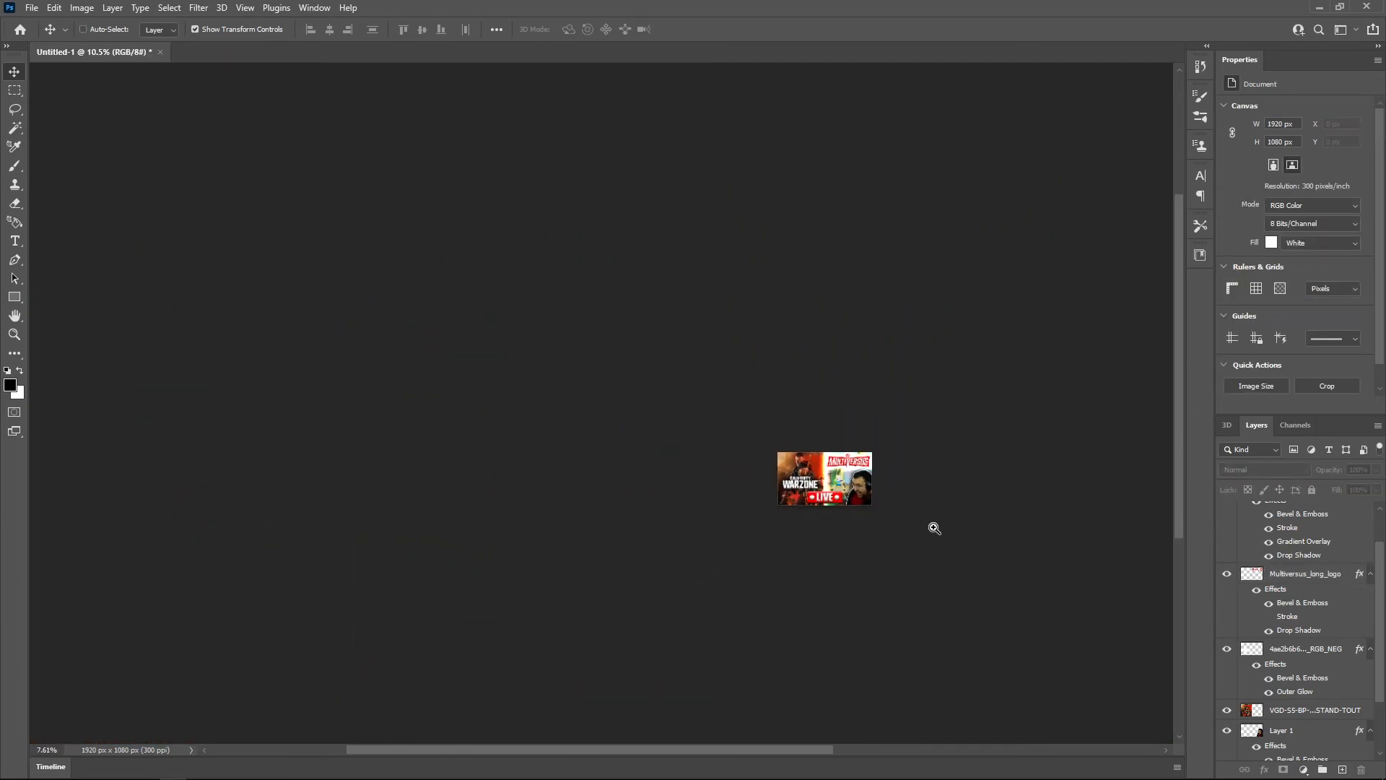
pyautogui.scroll(4, 745, 512)
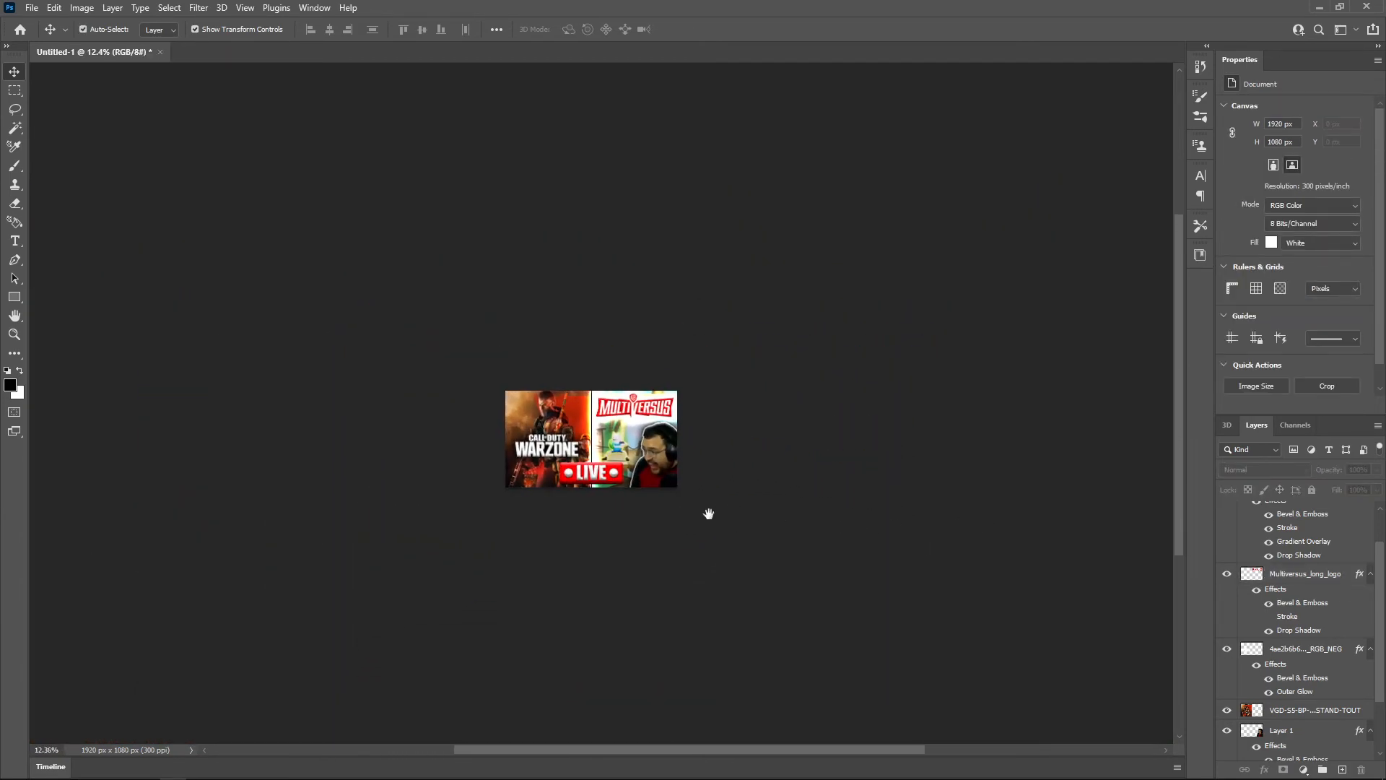
pyautogui.scroll(-4, 830, 520)
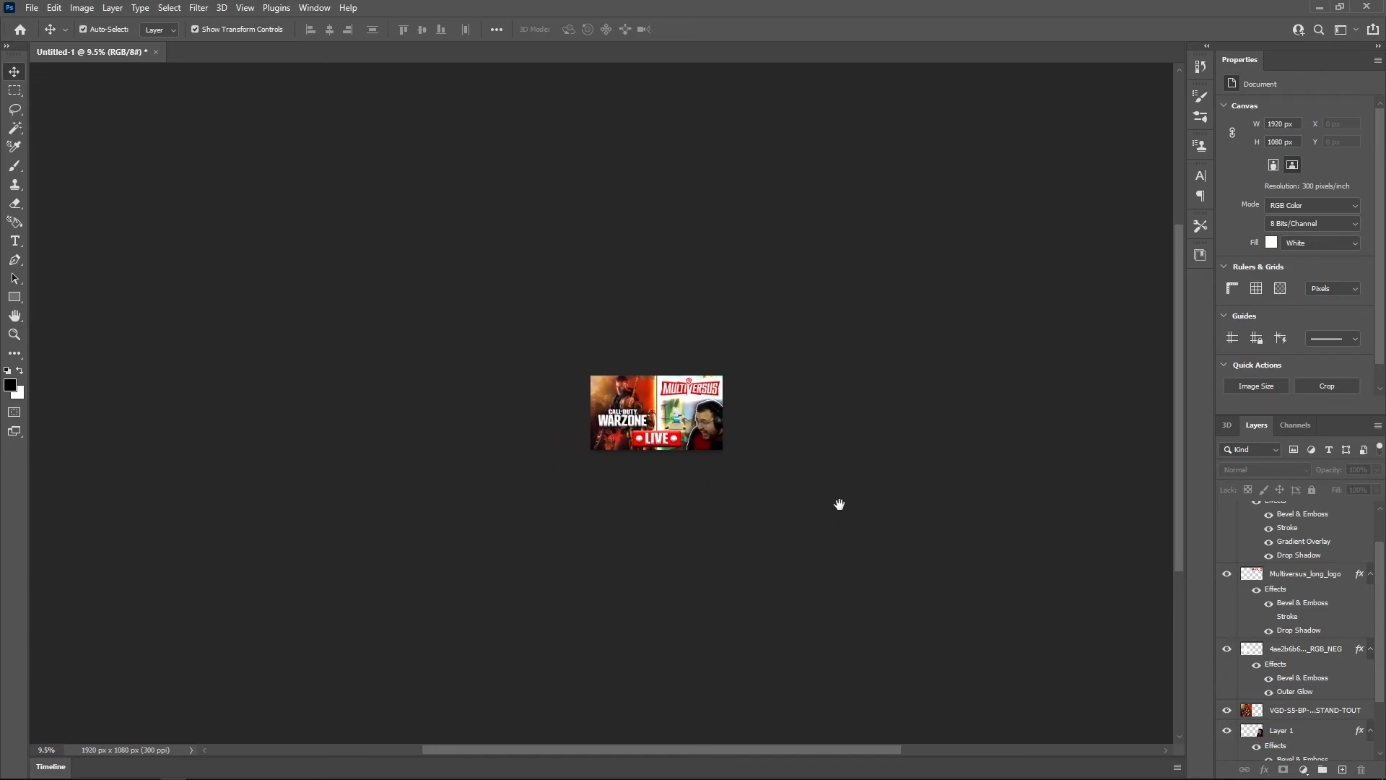
pyautogui.scroll(1, 756, 490)
pyautogui.scroll(2, 762, 498)
pyautogui.scroll(1, 729, 521)
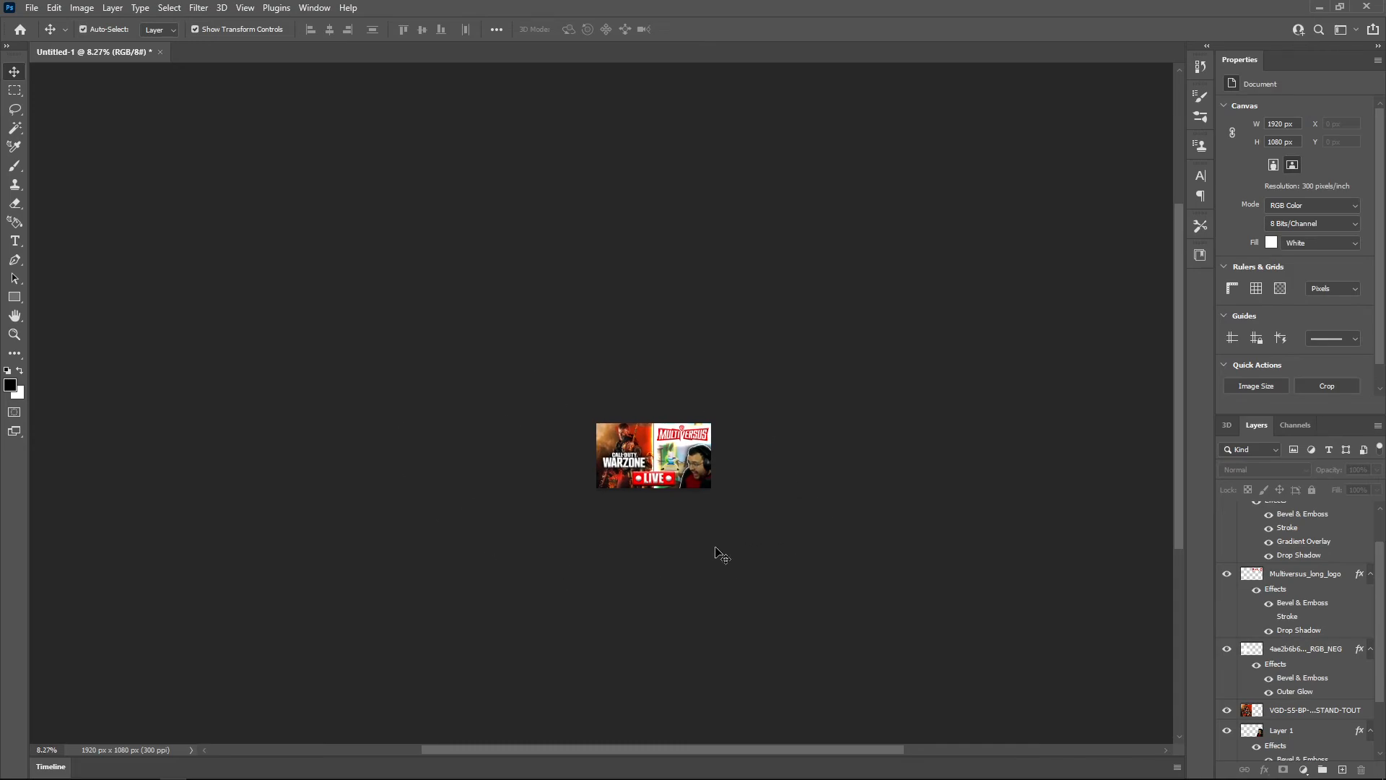
pyautogui.moveTo(658, 516); pyautogui.dragTo(926, 567)
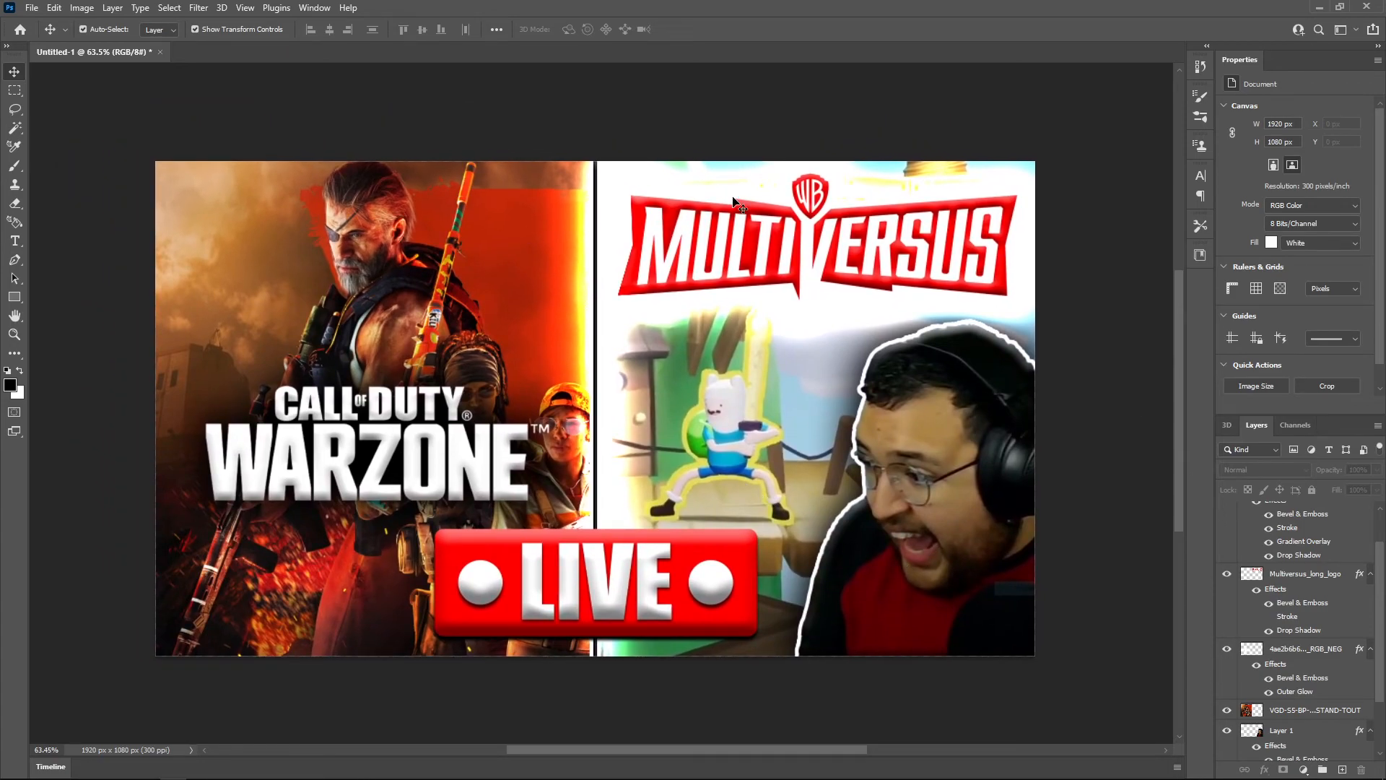